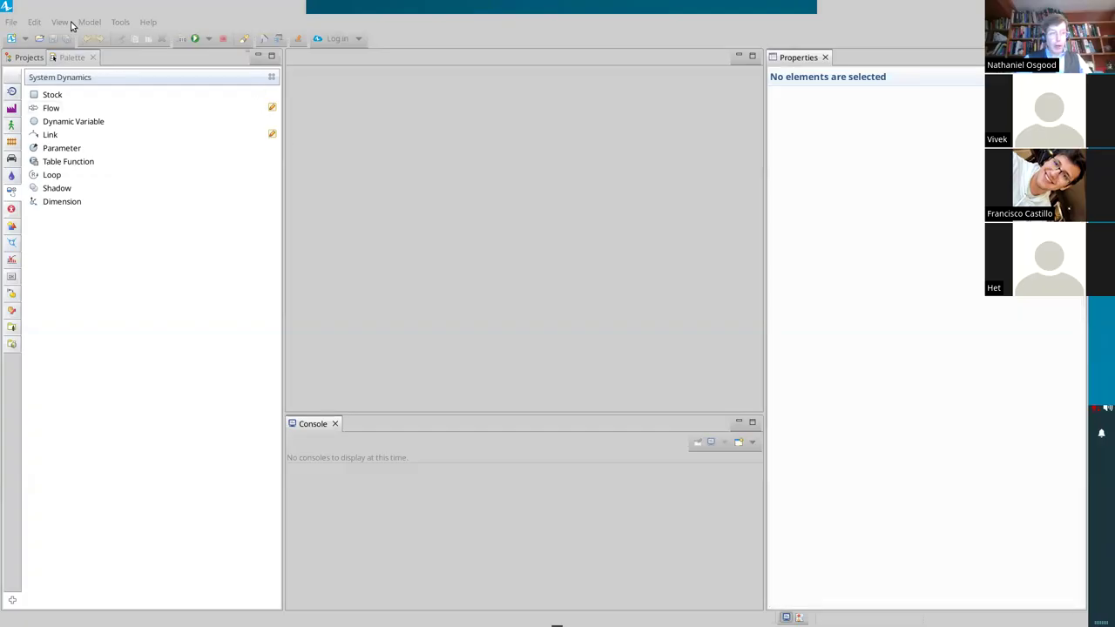
# Create a new model named InitialSD_SIRS_V1 with model time units set to days
pyautogui.click(124, 78)
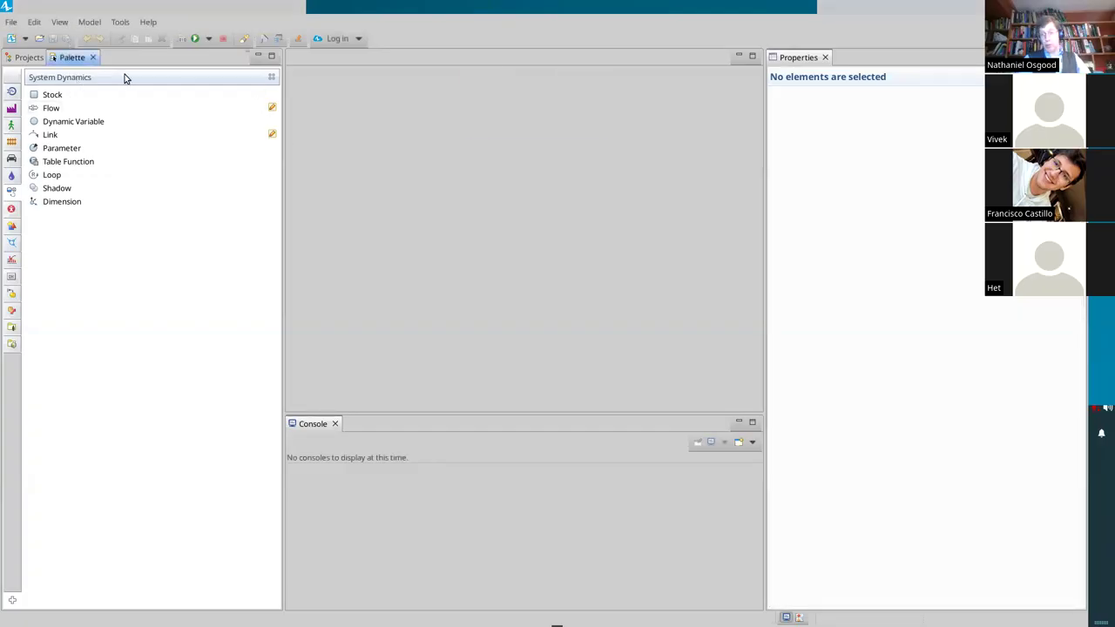
pyautogui.click(13, 23)
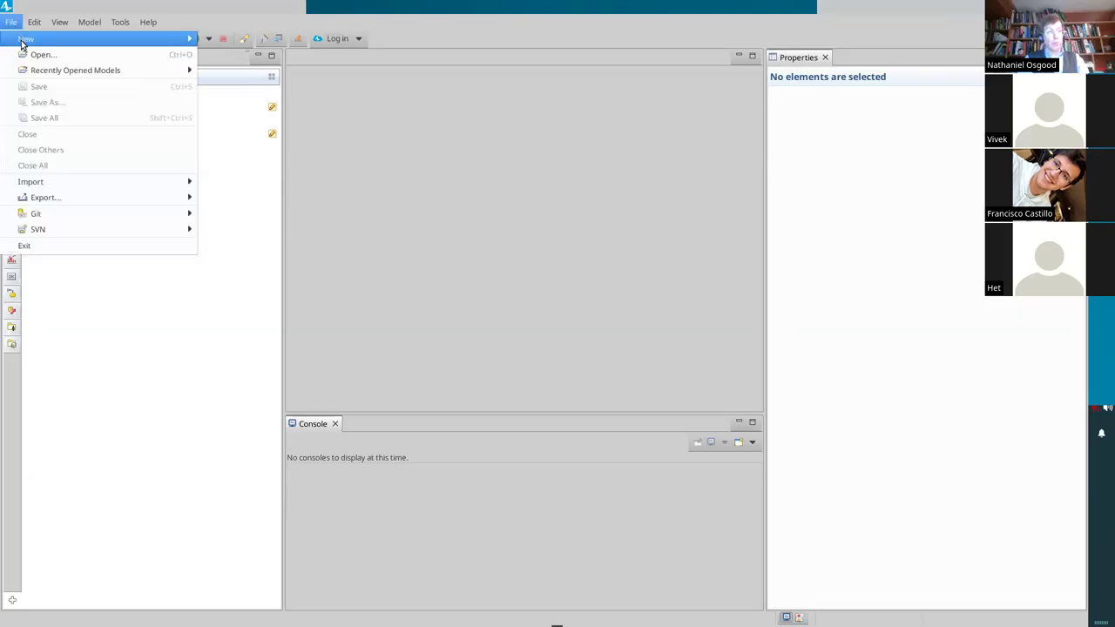
pyautogui.moveTo(25, 39)
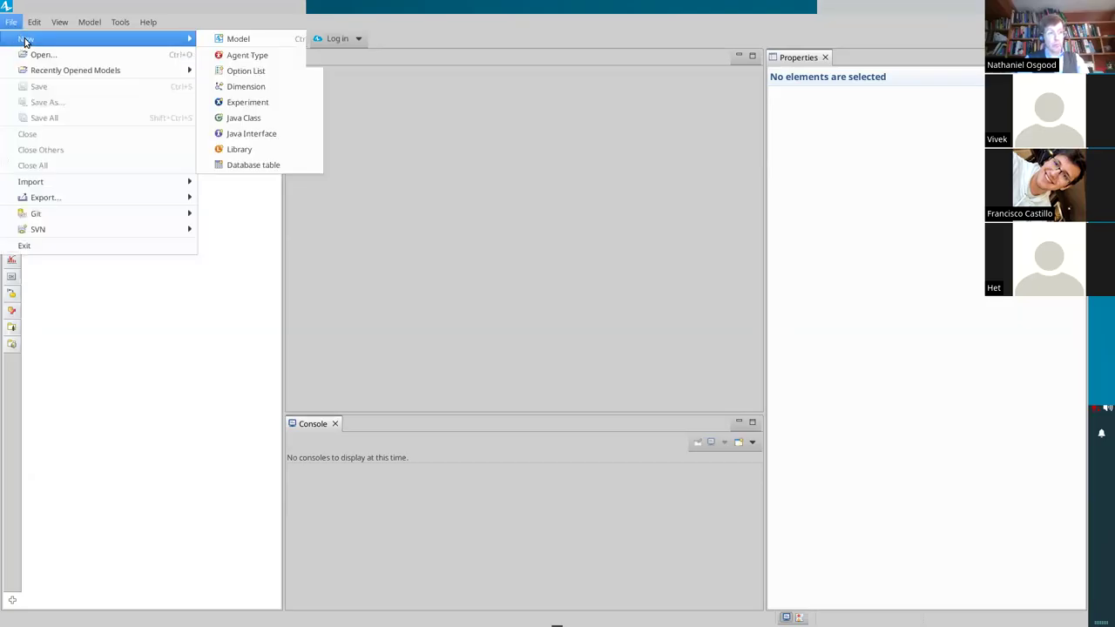
pyautogui.click(241, 39)
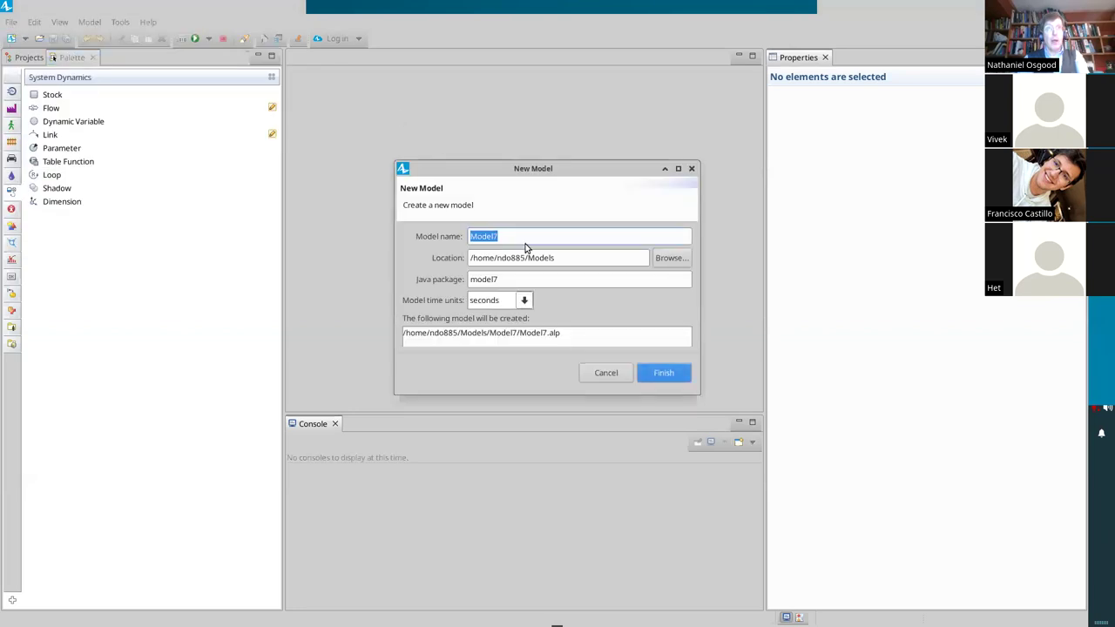
pyautogui.write('Initial')
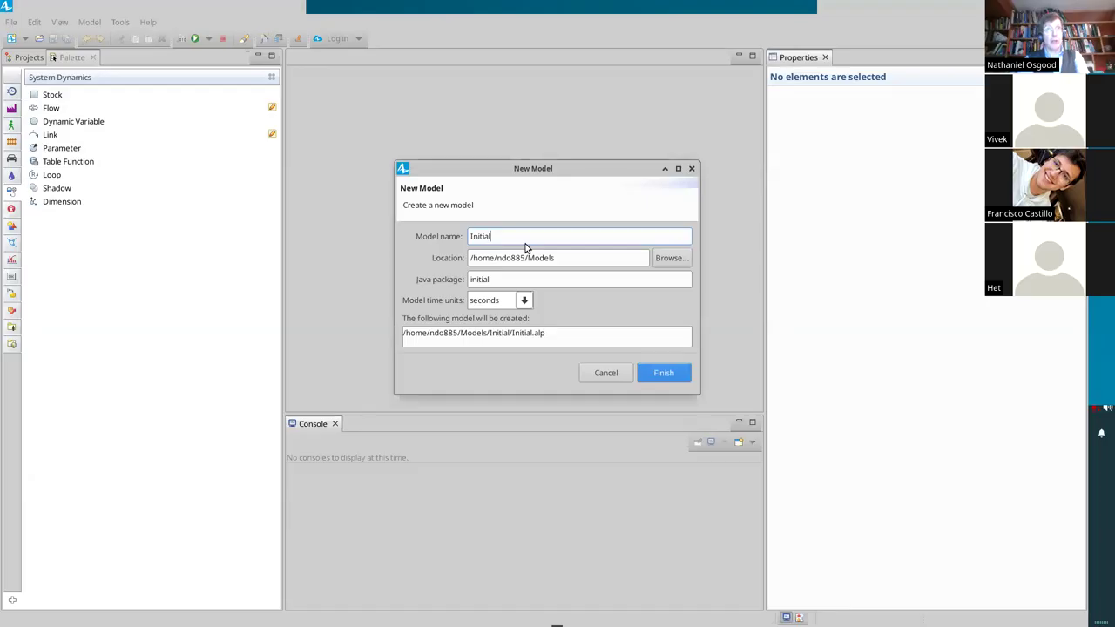
pyautogui.write('SD')
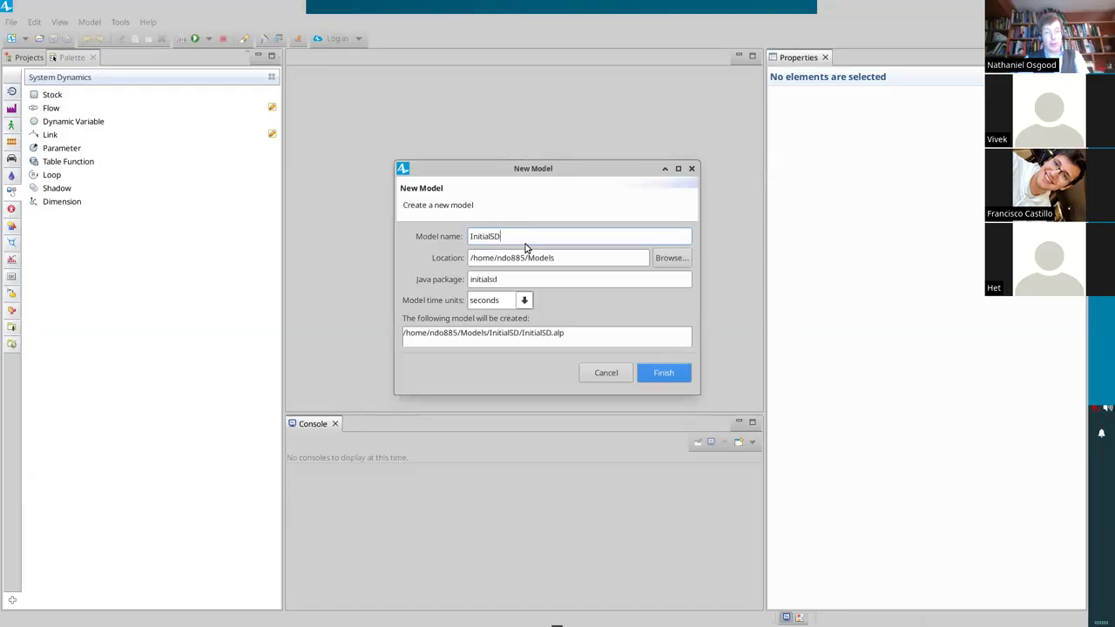
pyautogui.write('_SIRS')
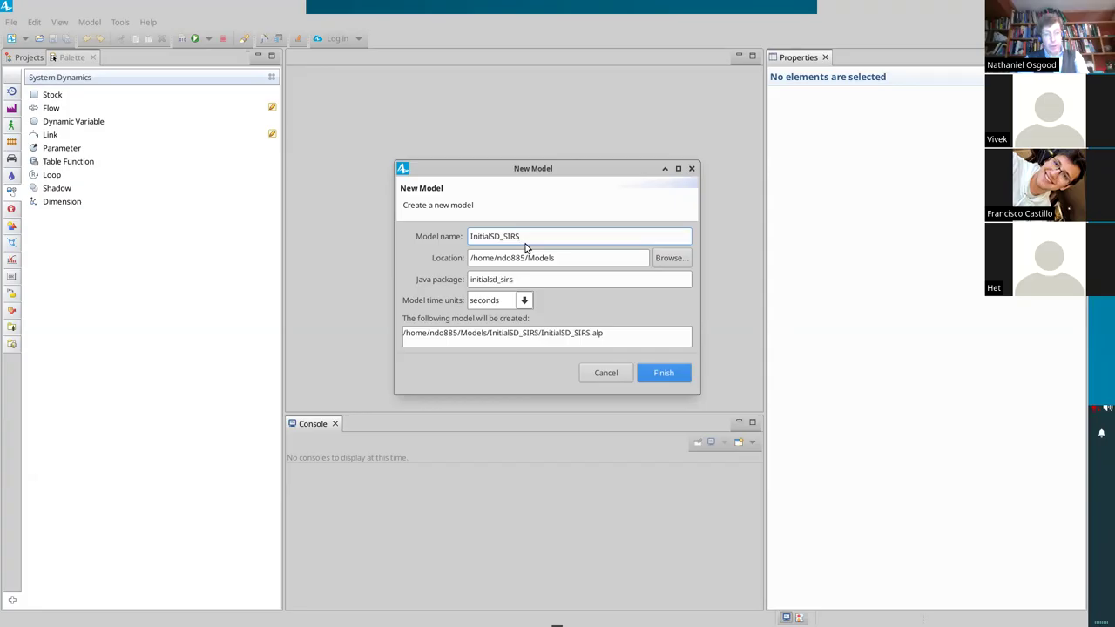
pyautogui.write('_V1')
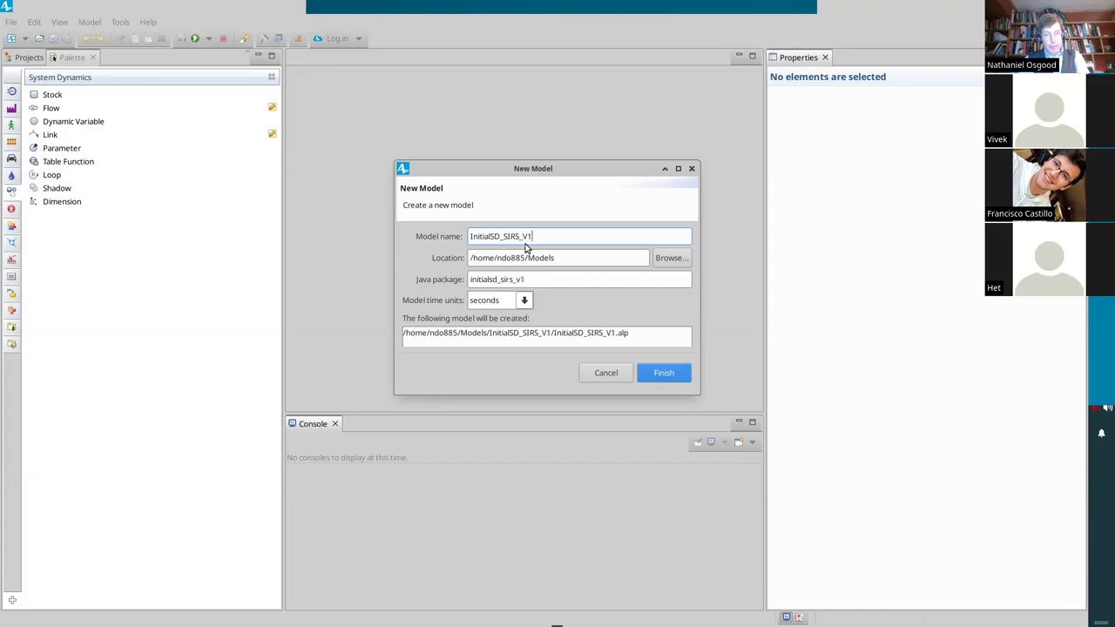
pyautogui.click(524, 302)
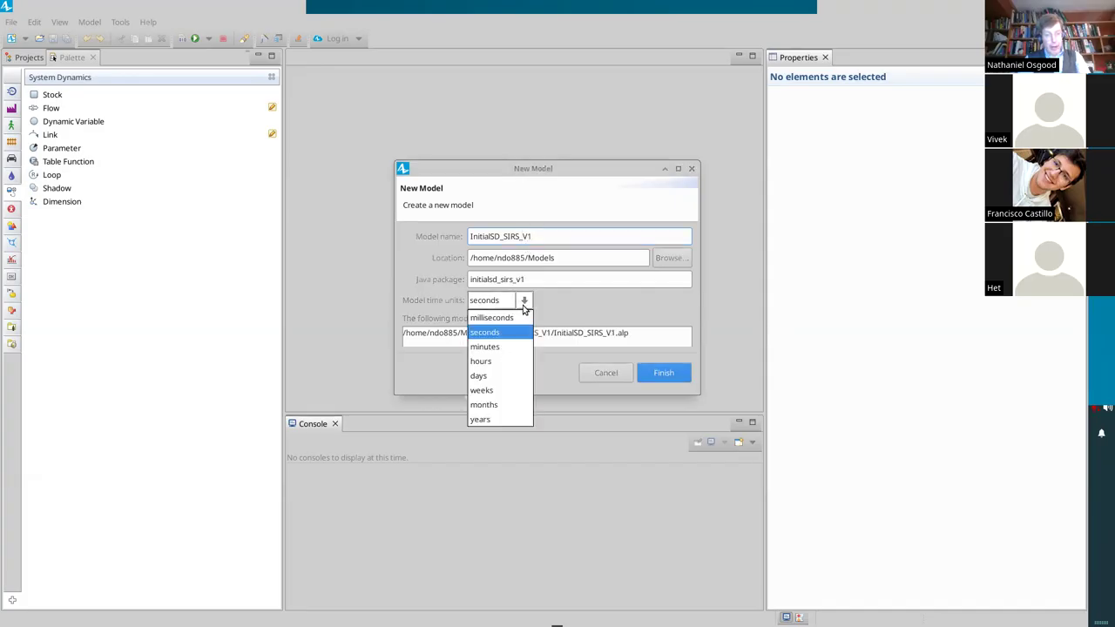
pyautogui.click(498, 380)
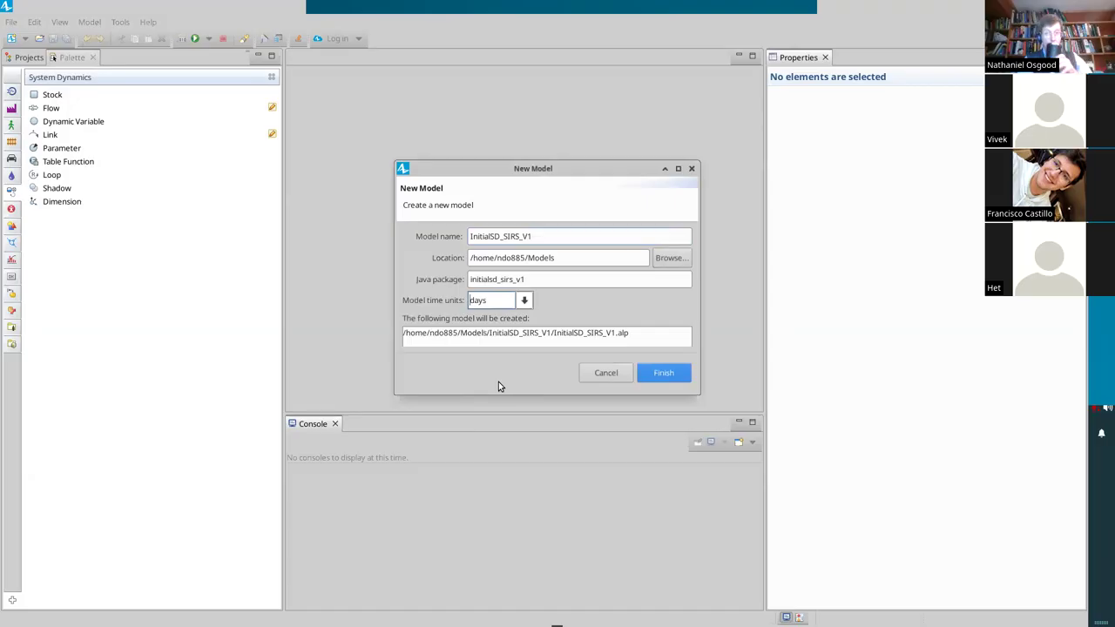
pyautogui.click(660, 375)
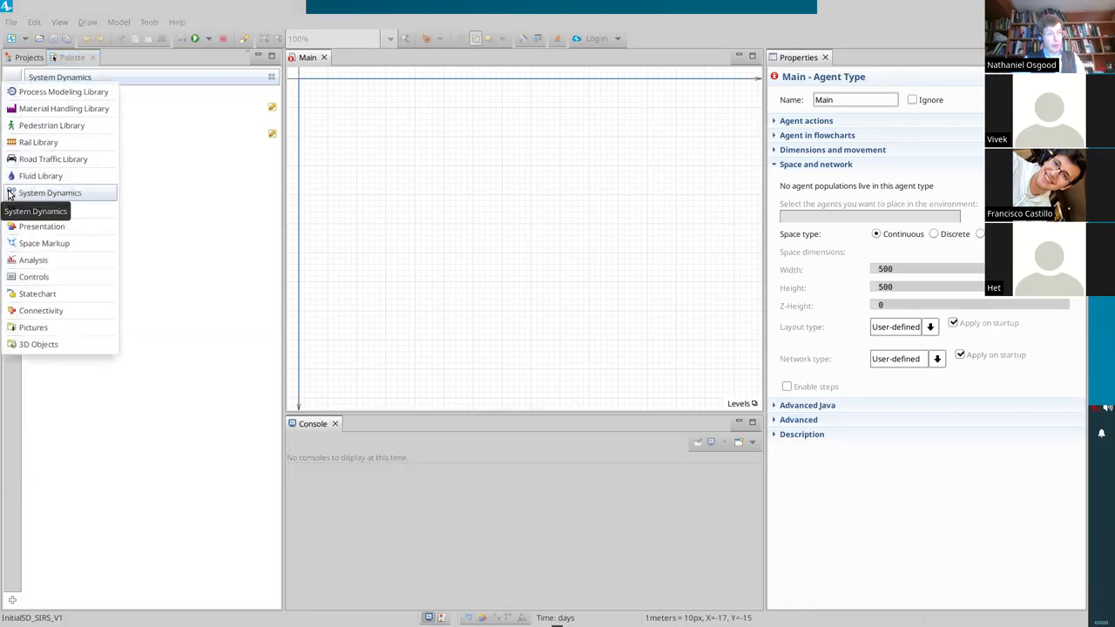
# Switch the palette to the System Dynamics library
pyautogui.click(11, 193)
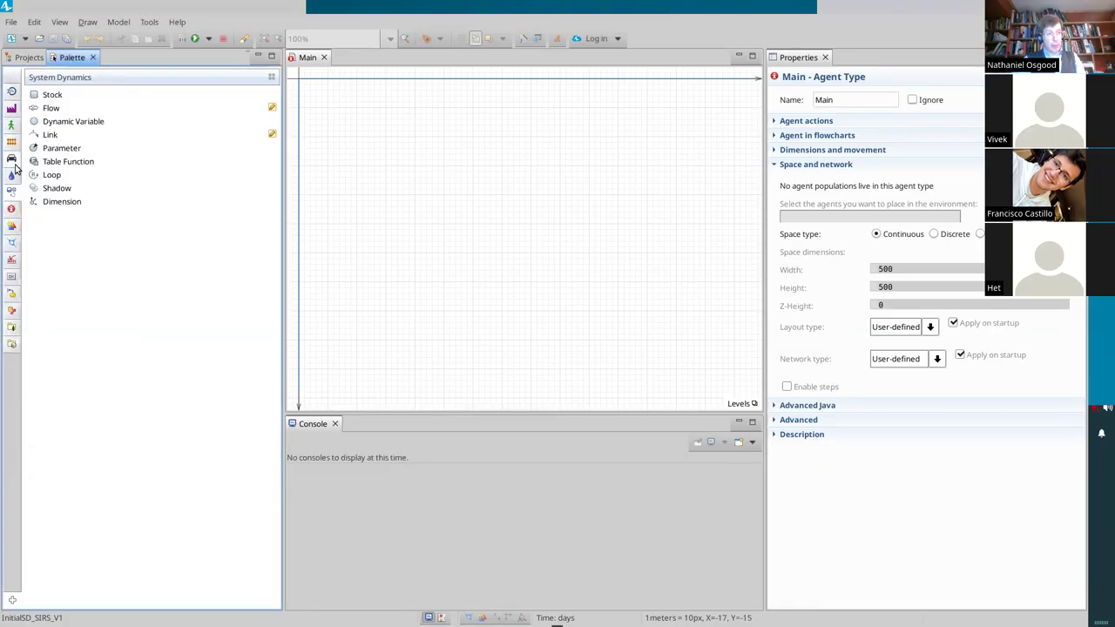
pyautogui.moveTo(16, 191)
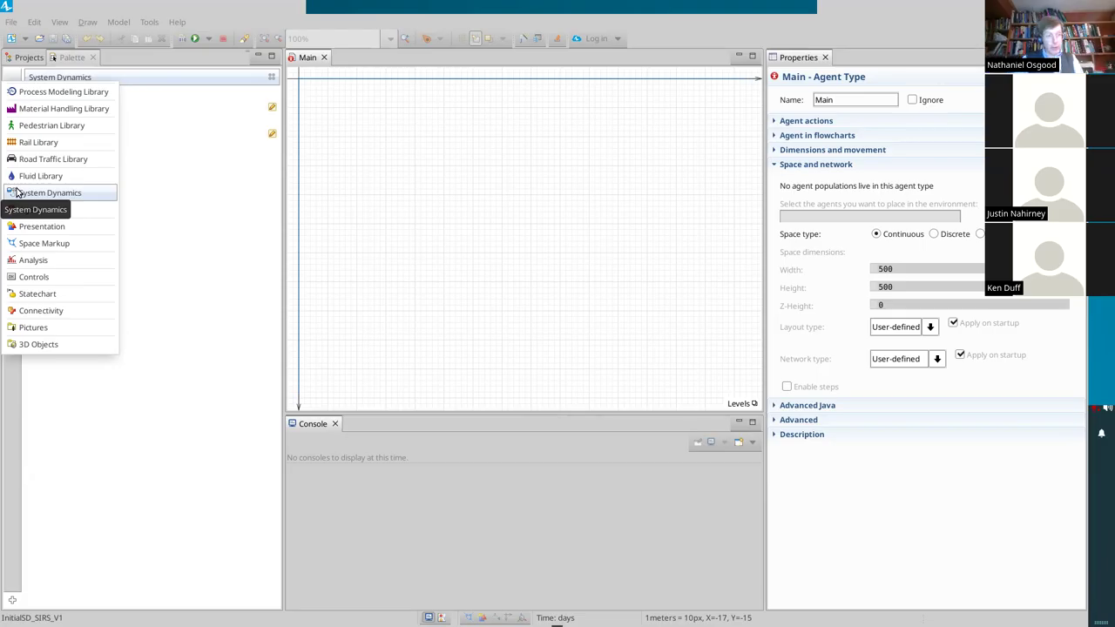
# Place a stock named Susceptible near Main's top-left and enlarge it by its corner
pyautogui.click(49, 195)
pyautogui.moveTo(48, 94)
pyautogui.mouseDown()
pyautogui.moveTo(69, 103)
pyautogui.moveTo(27, 92)
pyautogui.mouseUp()
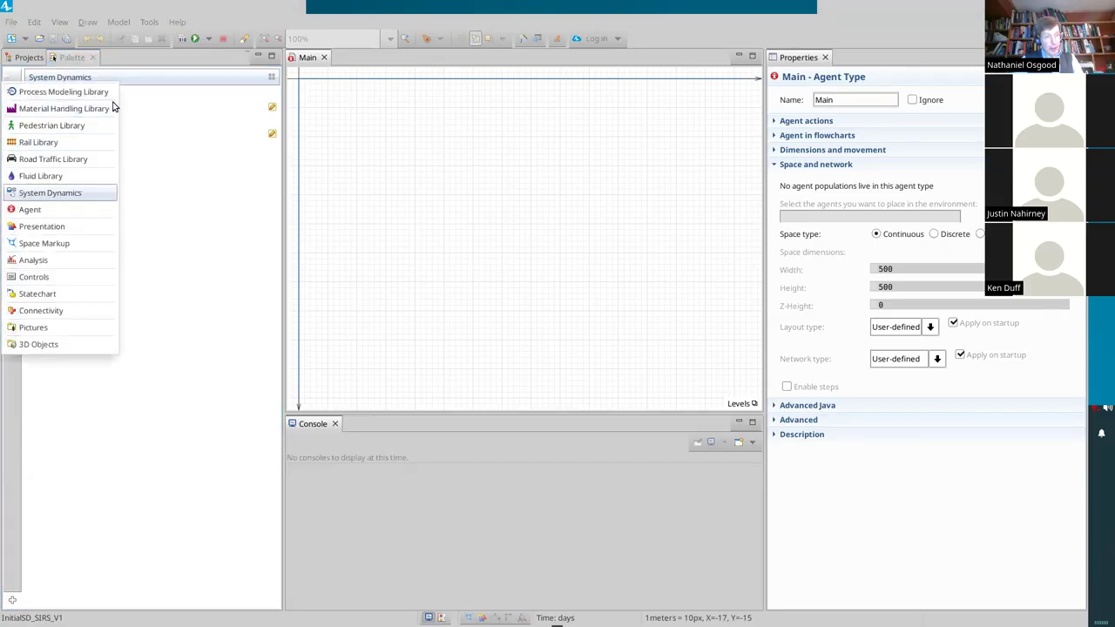
pyautogui.moveTo(47, 96); pyautogui.dragTo(393, 144)
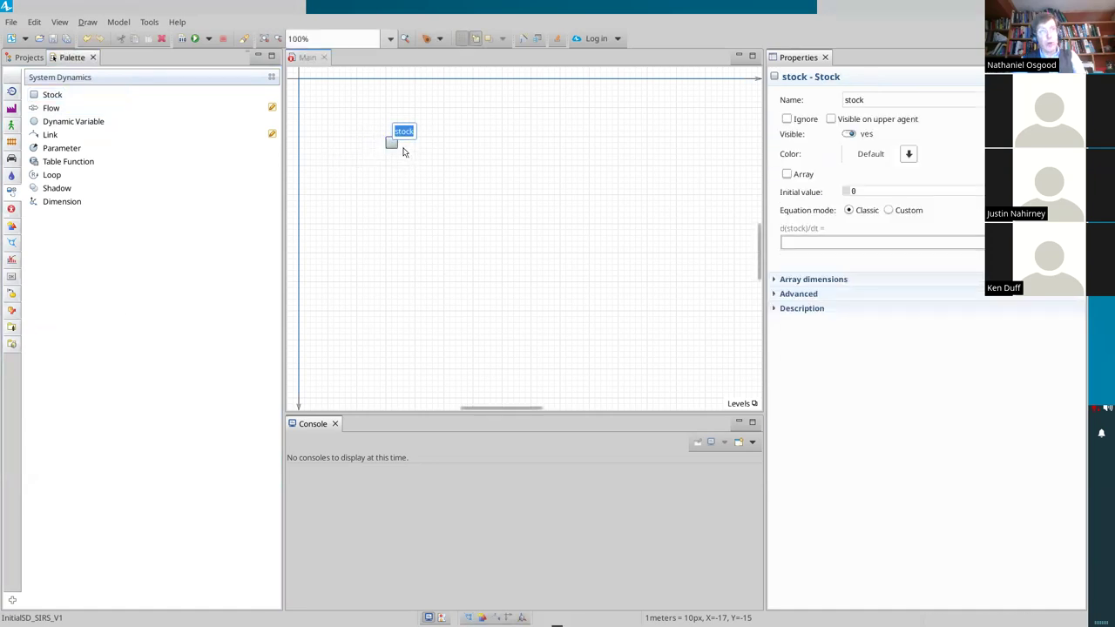
pyautogui.write('Su')
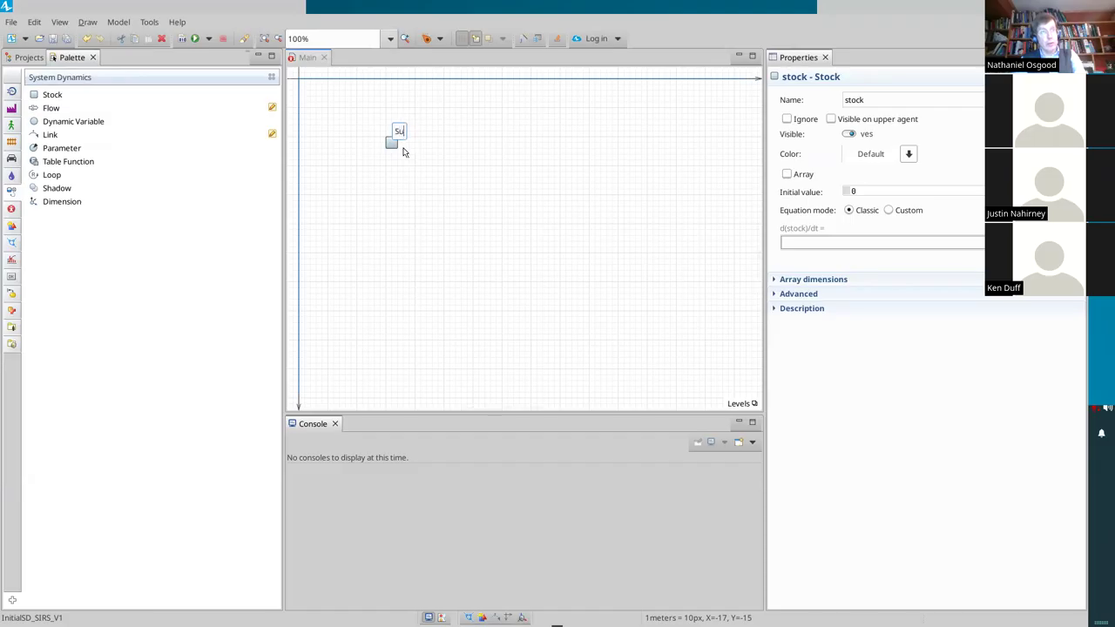
pyautogui.write('sceptible')
pyautogui.press('Return')
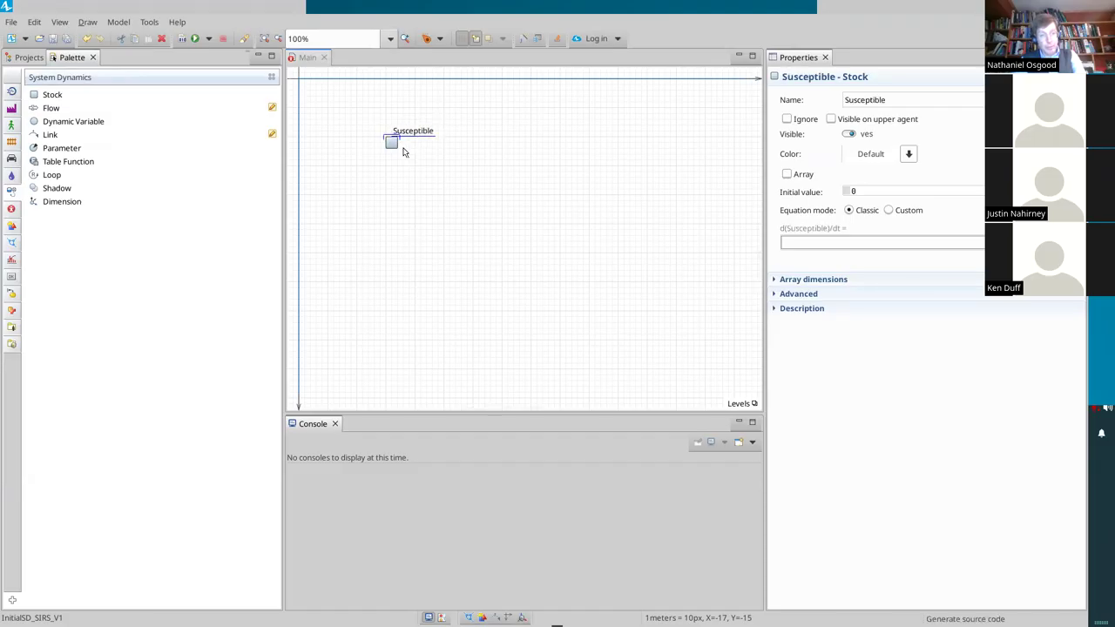
pyautogui.moveTo(396, 148); pyautogui.dragTo(442, 129)
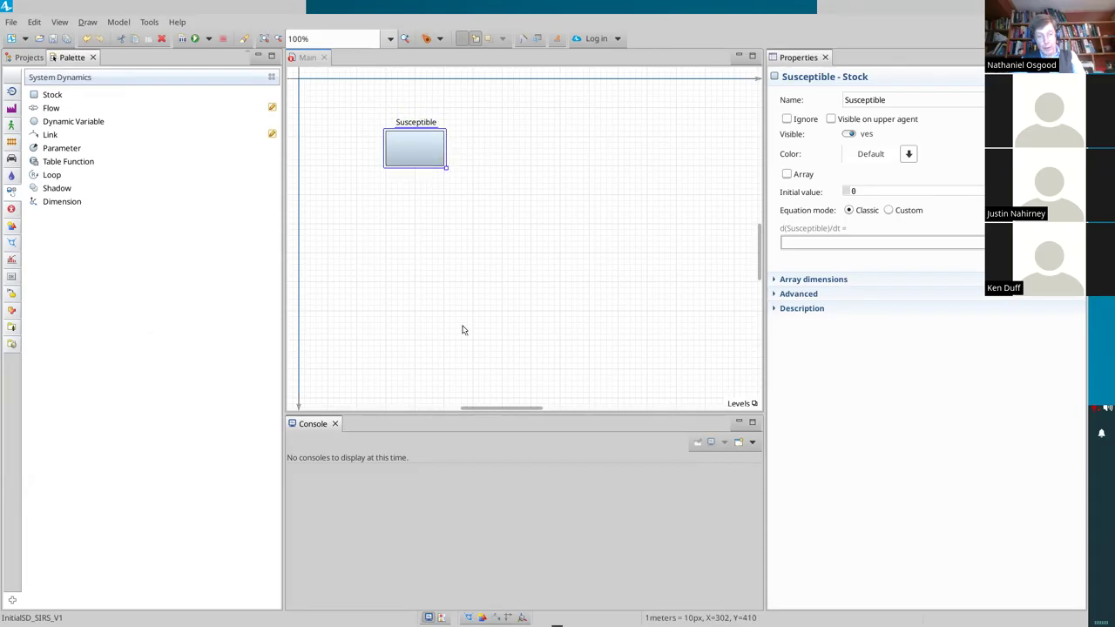
# Center the Susceptible name label directly above the stock
pyautogui.moveTo(486, 407); pyautogui.dragTo(513, 395)
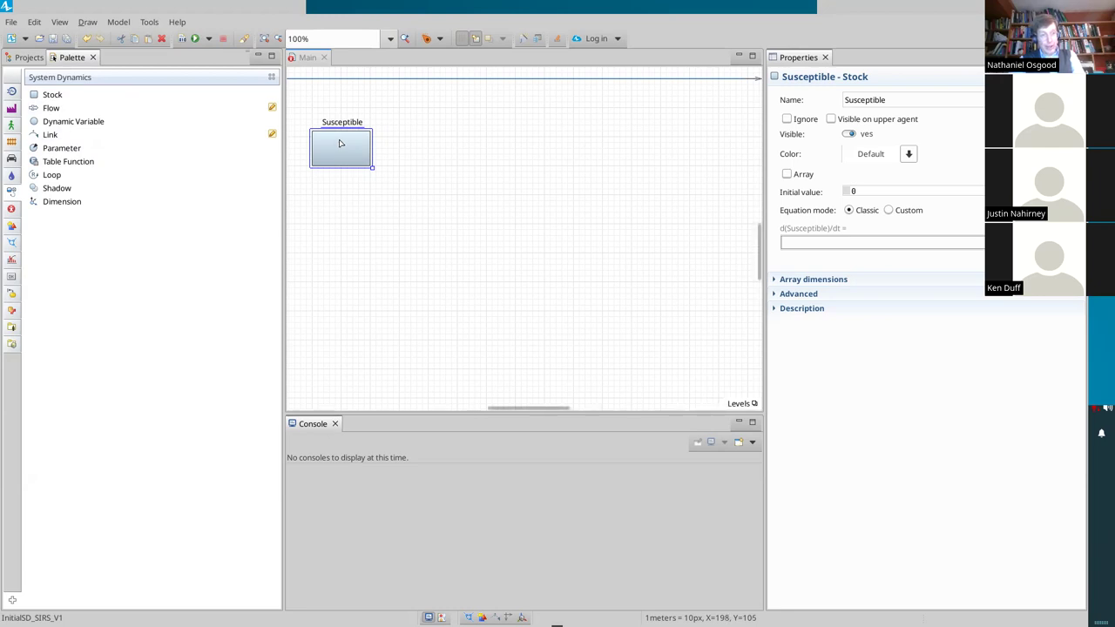
# Copy Susceptible to its right, rename the copy Infective, and shift it further right
pyautogui.moveTo(341, 144); pyautogui.dragTo(460, 145)
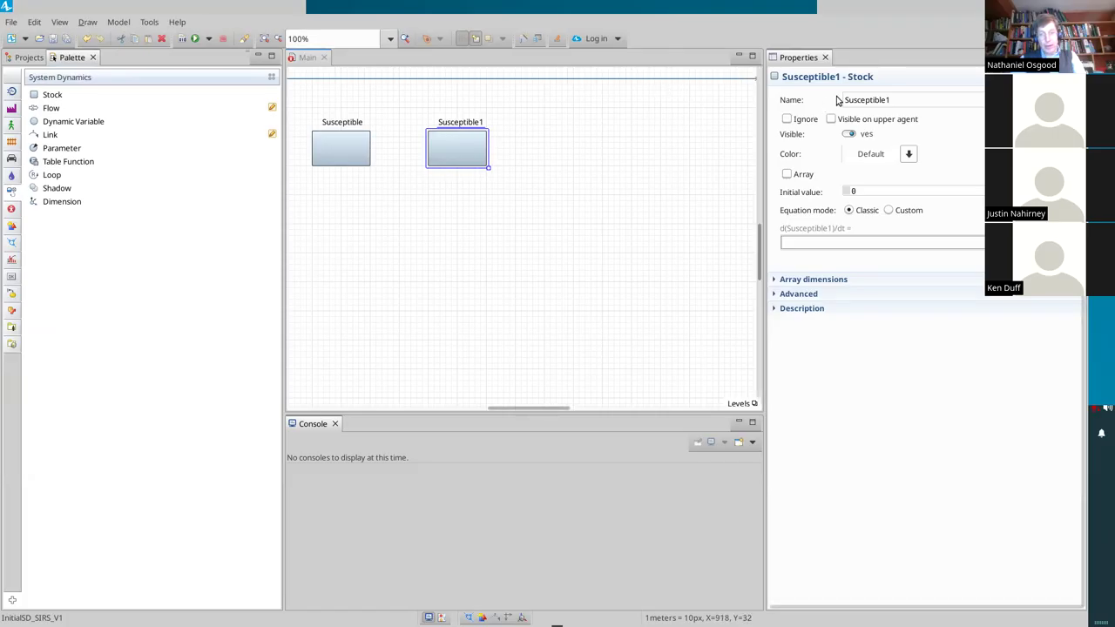
pyautogui.doubleClick(862, 99)
pyautogui.write('I')
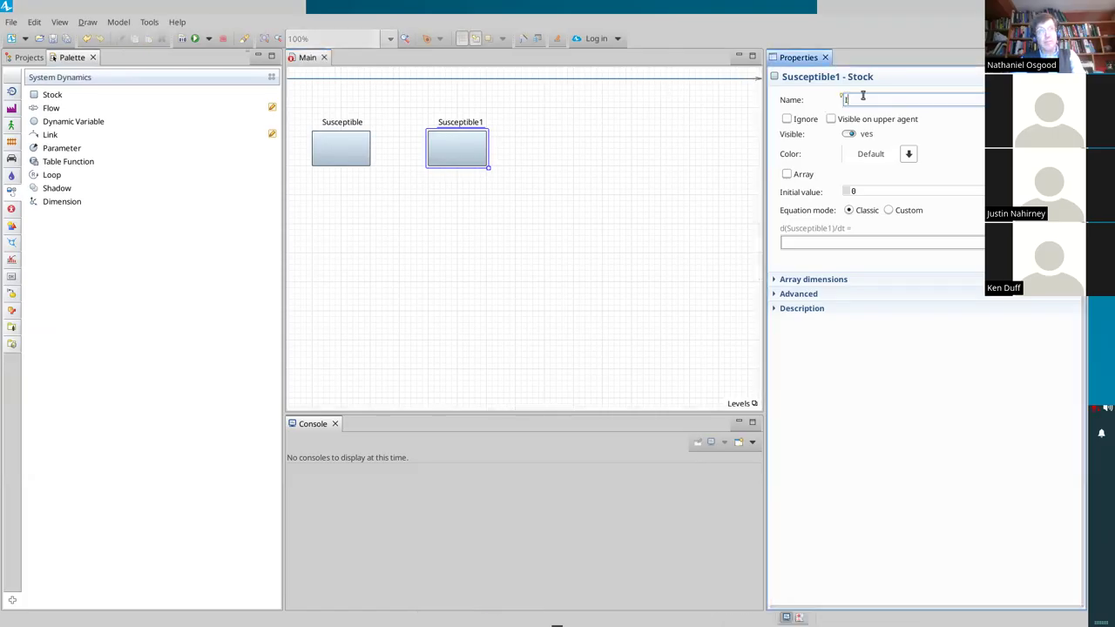
pyautogui.write('nfective')
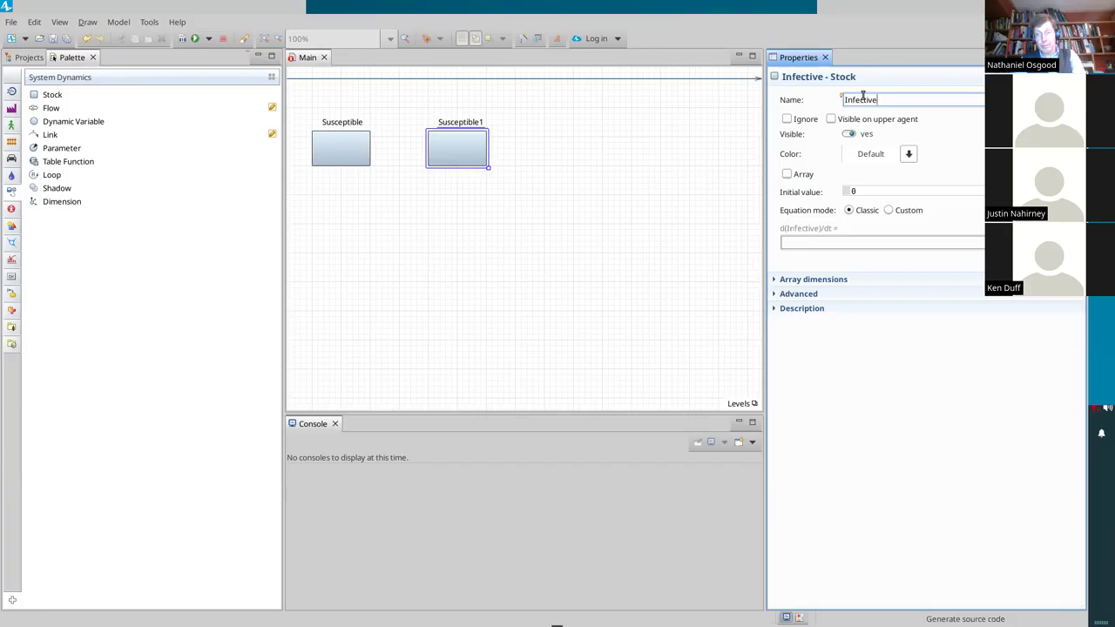
pyautogui.moveTo(470, 142); pyautogui.dragTo(495, 145)
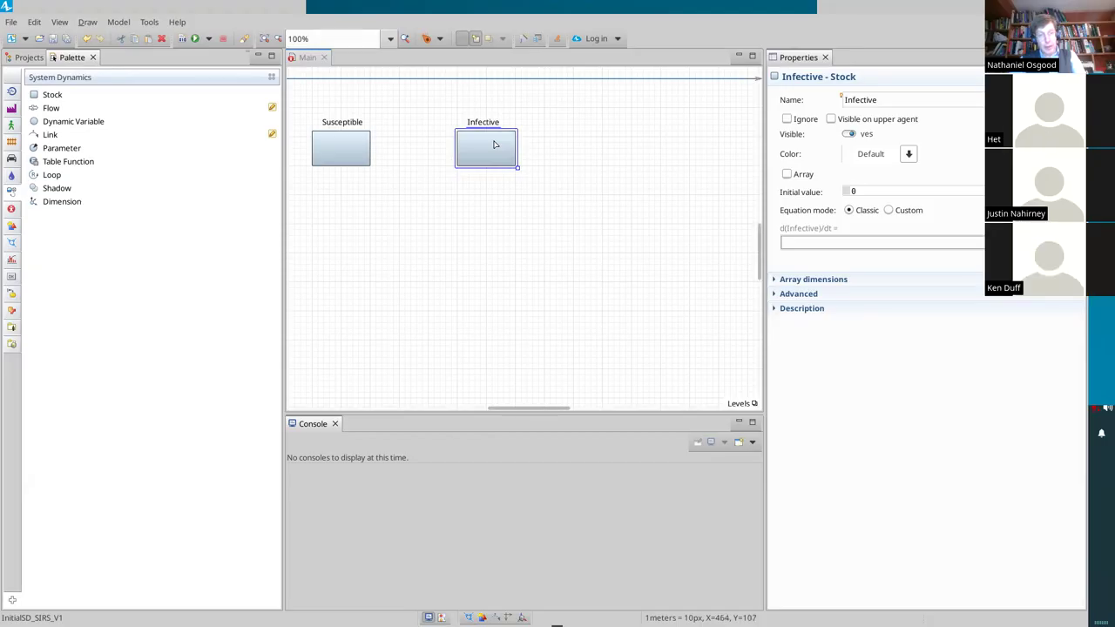
# Copy Infective further right and rename the new stock Recovered
pyautogui.moveTo(497, 142); pyautogui.dragTo(639, 144)
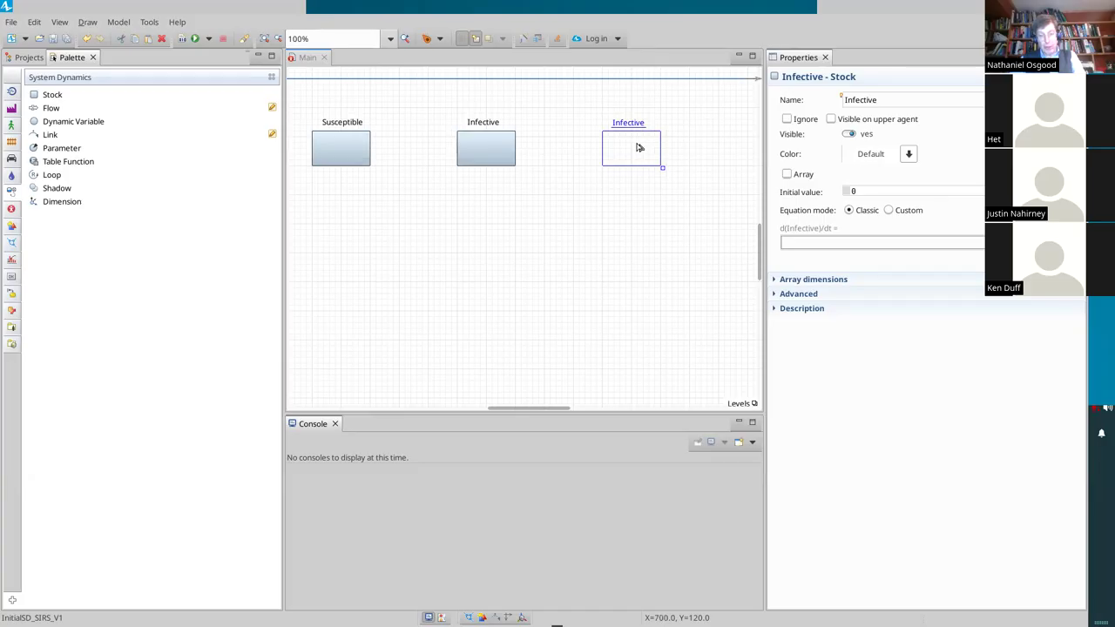
pyautogui.moveTo(639, 147); pyautogui.dragTo(636, 145)
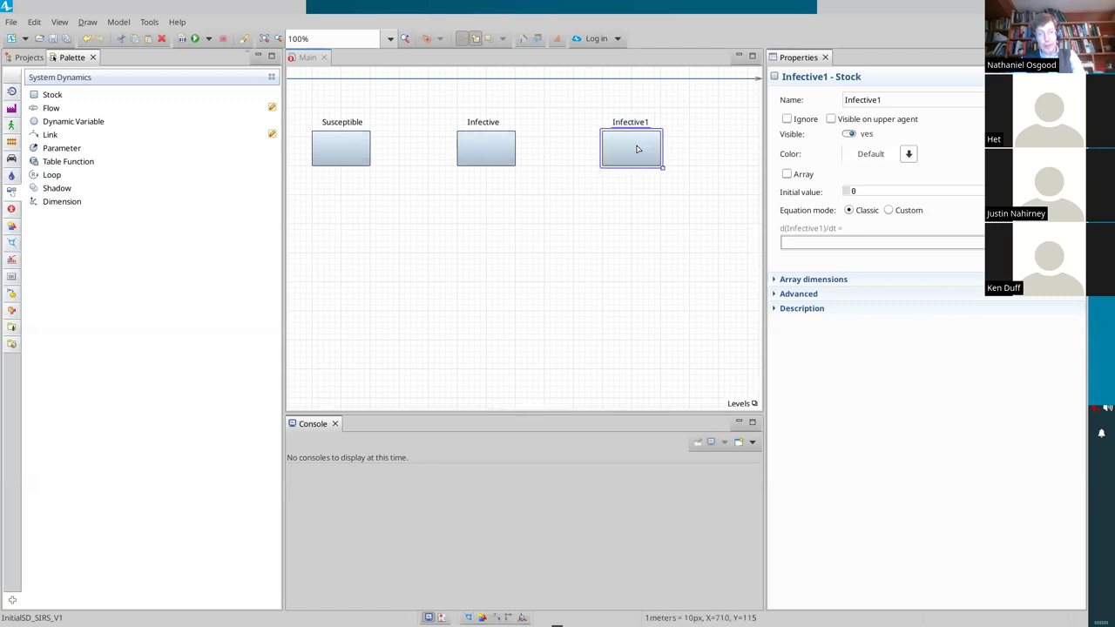
pyautogui.doubleClick(869, 99)
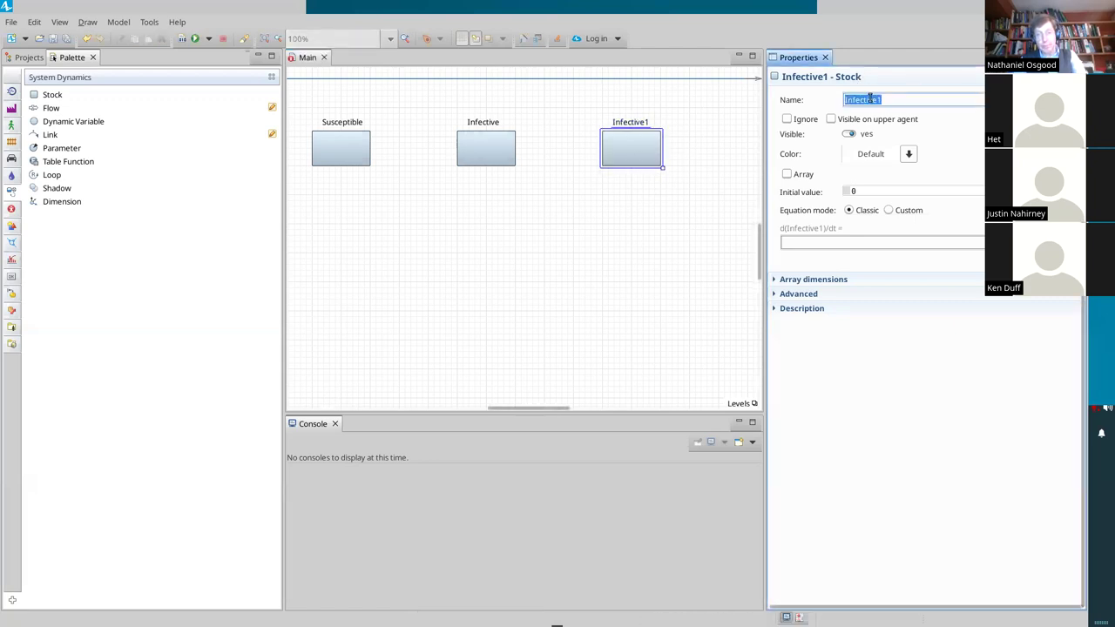
pyautogui.write('Recovered')
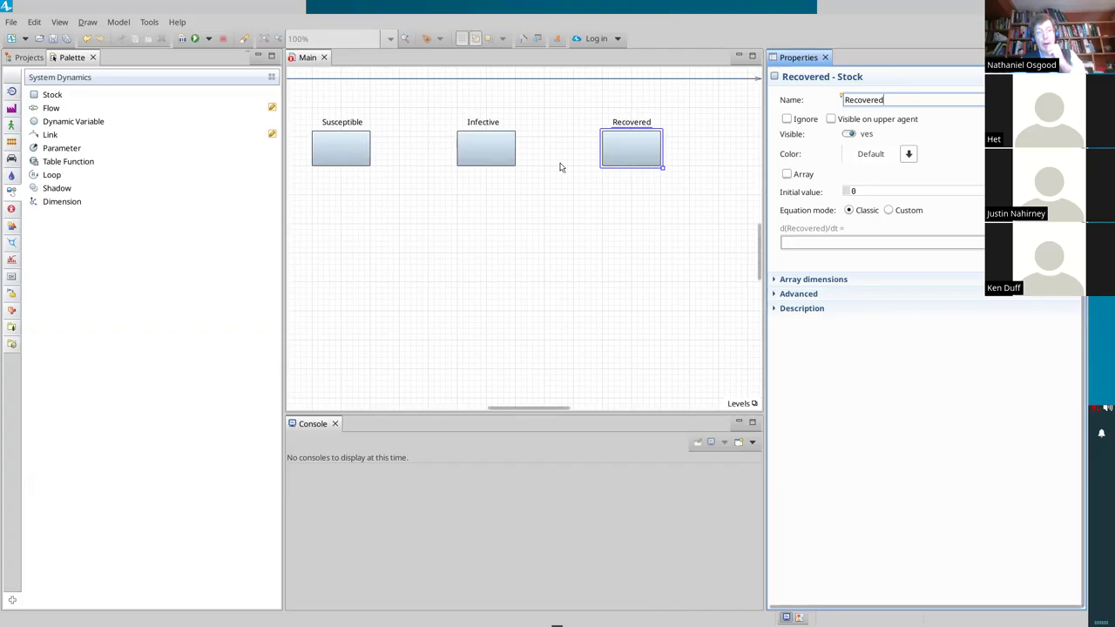
# Confirm the Recovered name and set Infective's initial value to 1
pyautogui.click(630, 154)
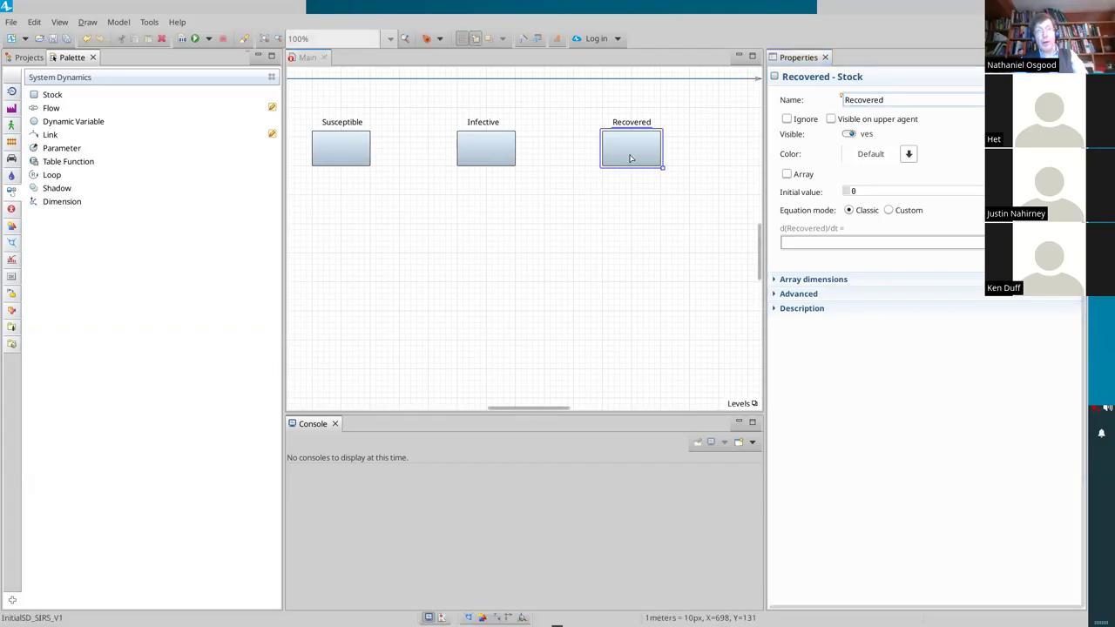
pyautogui.click(879, 193)
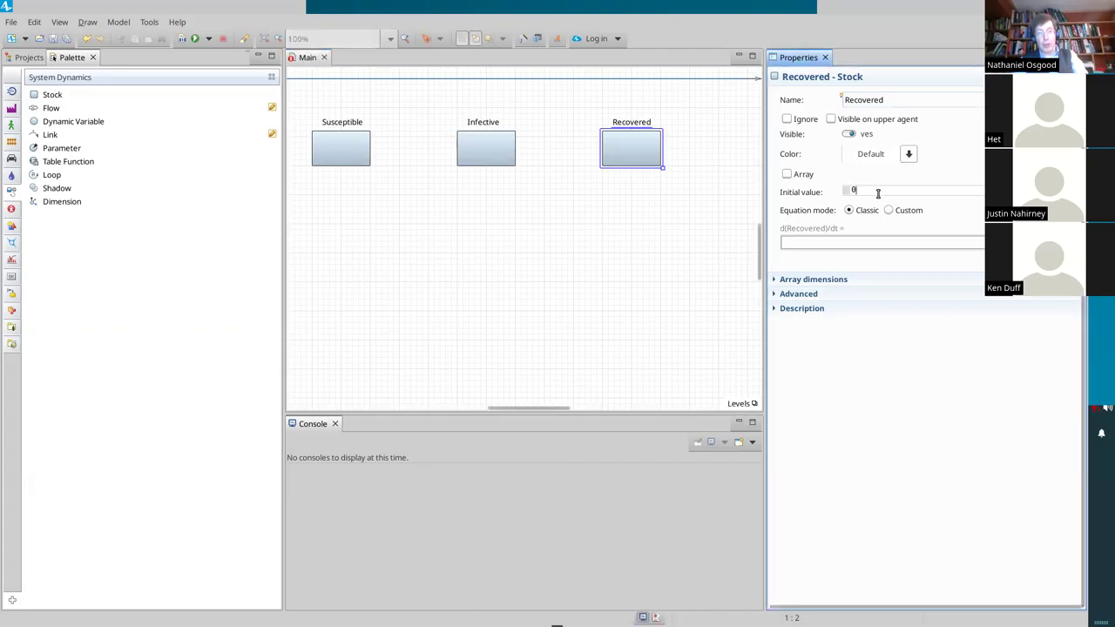
pyautogui.click(478, 152)
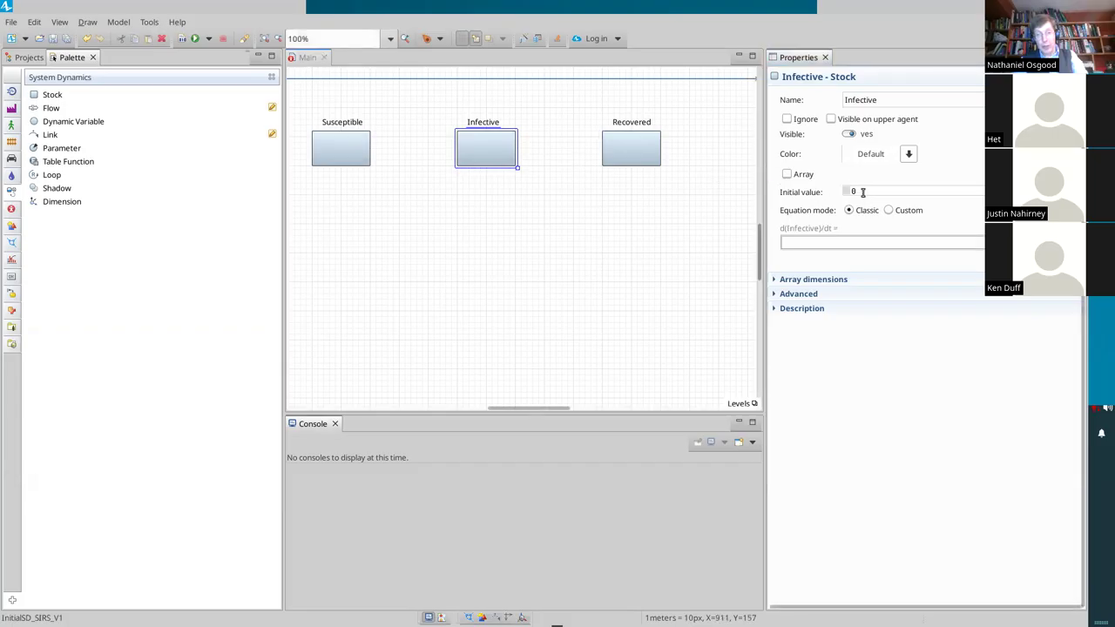
pyautogui.doubleClick(863, 192)
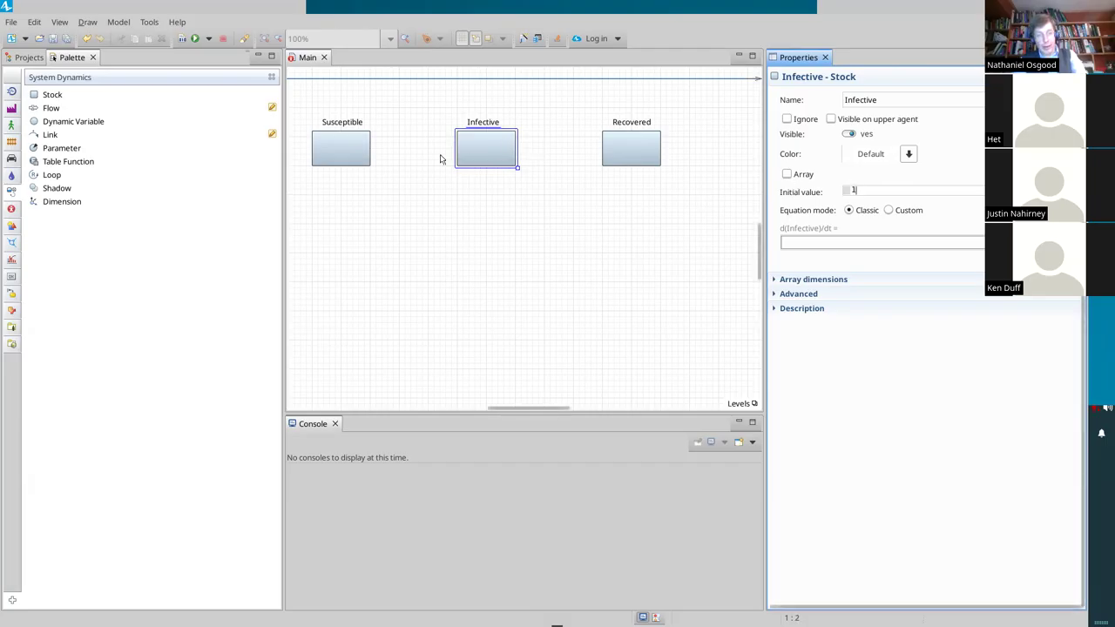
# Set the Susceptible stock's initial value to 1.2E6
pyautogui.click(352, 152)
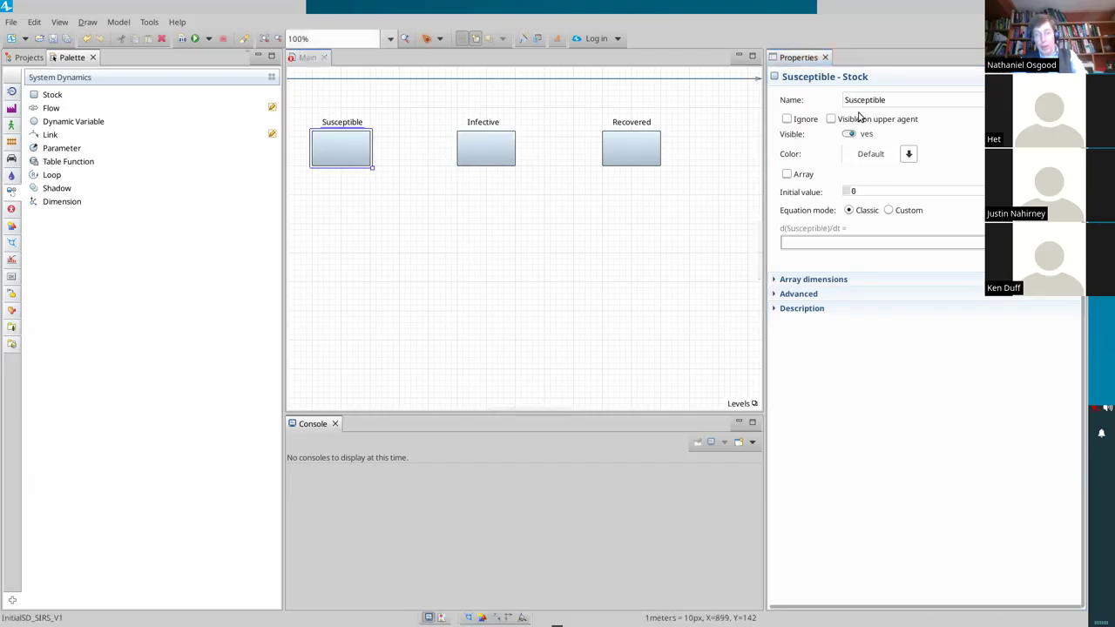
pyautogui.doubleClick(870, 192)
pyautogui.write('1')
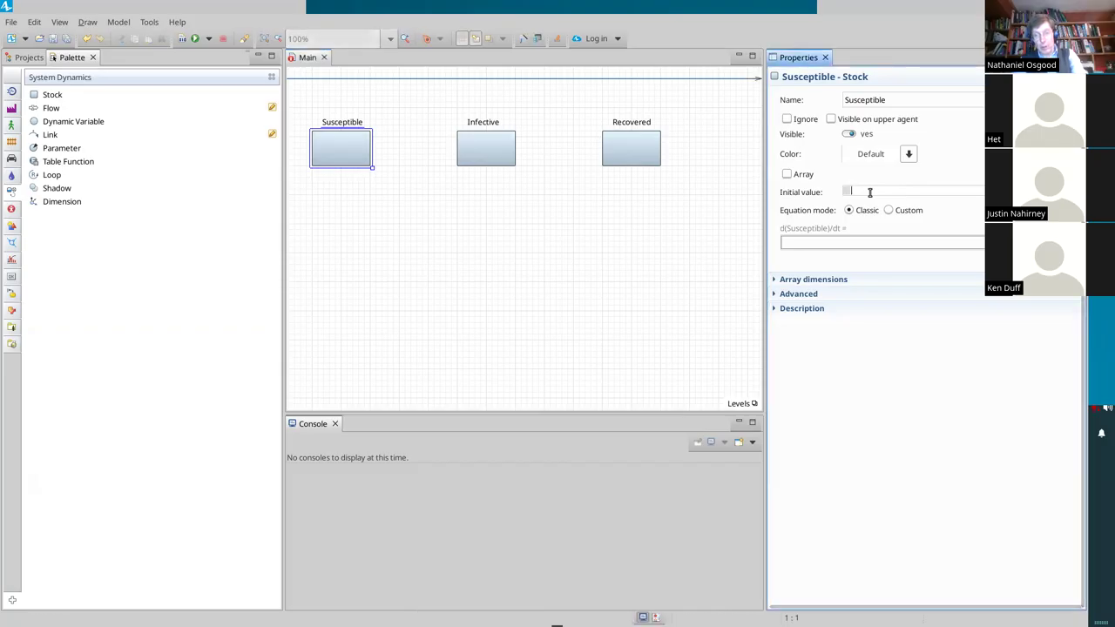
pyautogui.write('.2E6')
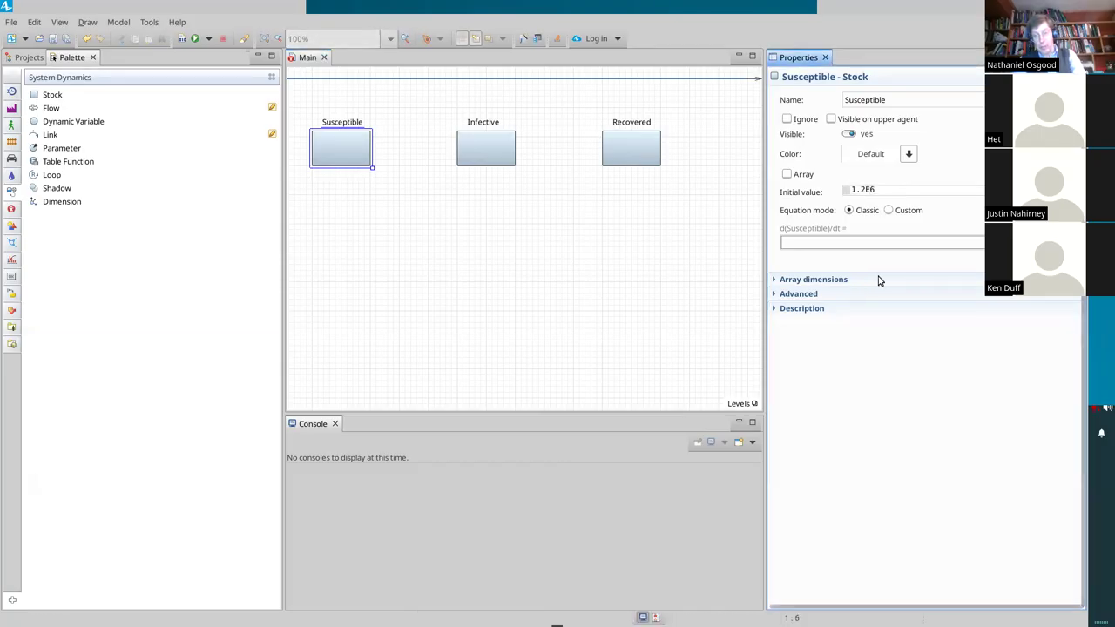
pyautogui.hotkey('shift', 'Left')
pyautogui.hotkey('shift', 'Left')
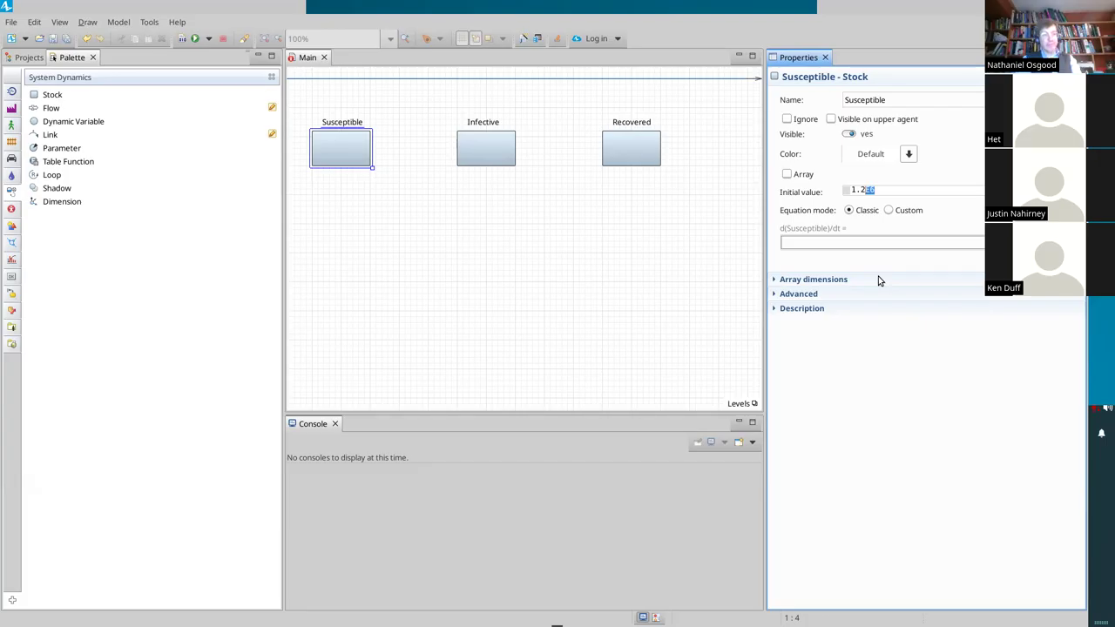
pyautogui.click(417, 239)
pyautogui.click(353, 155)
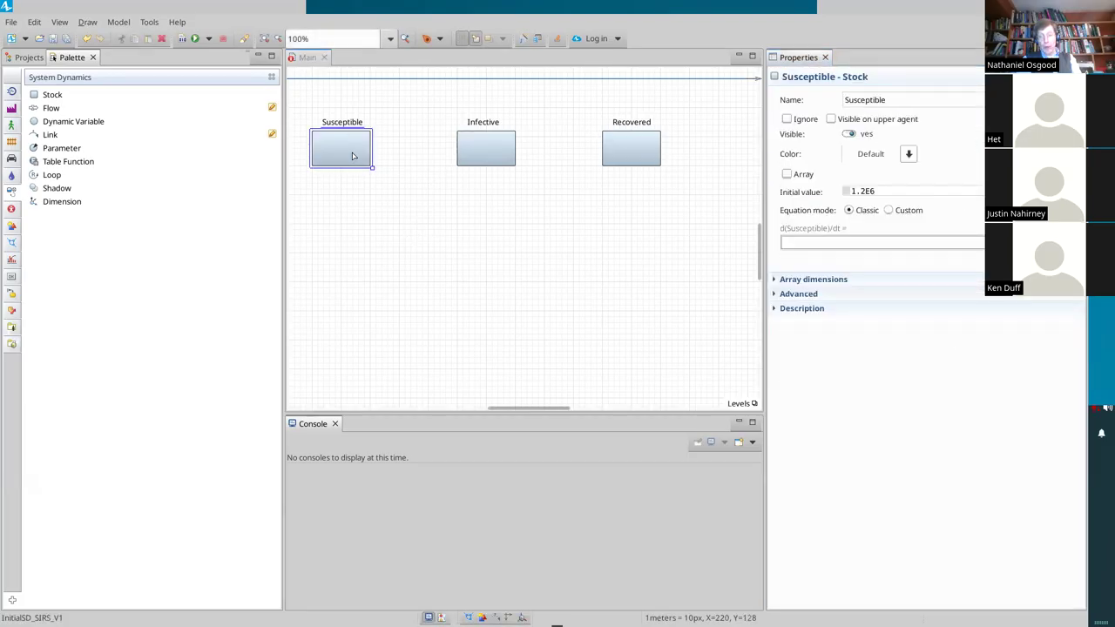
pyautogui.click(480, 145)
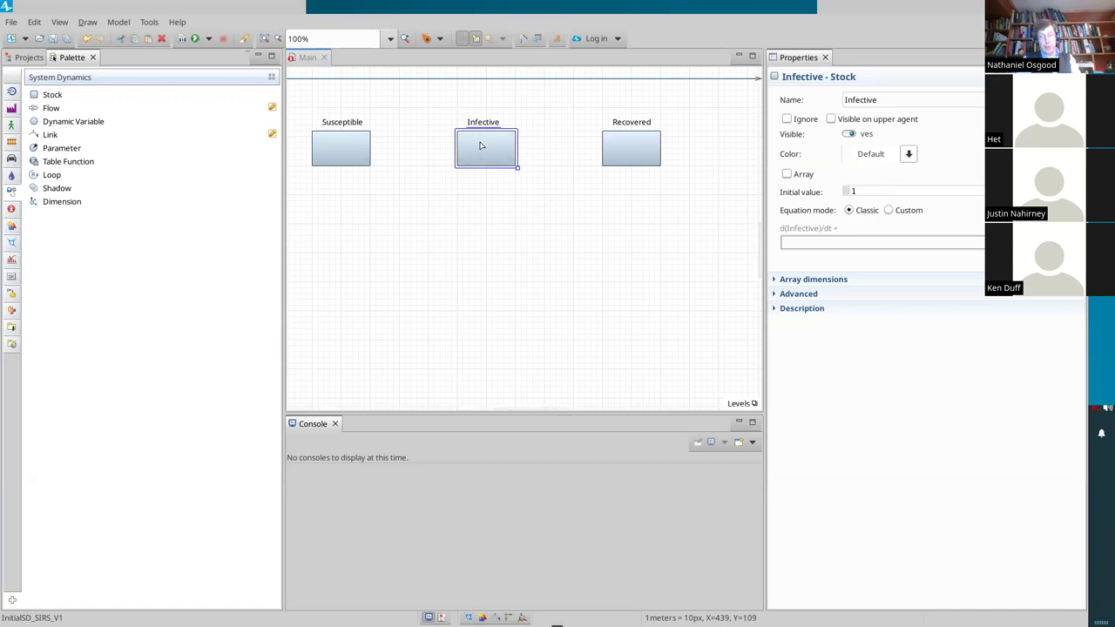
pyautogui.click(651, 149)
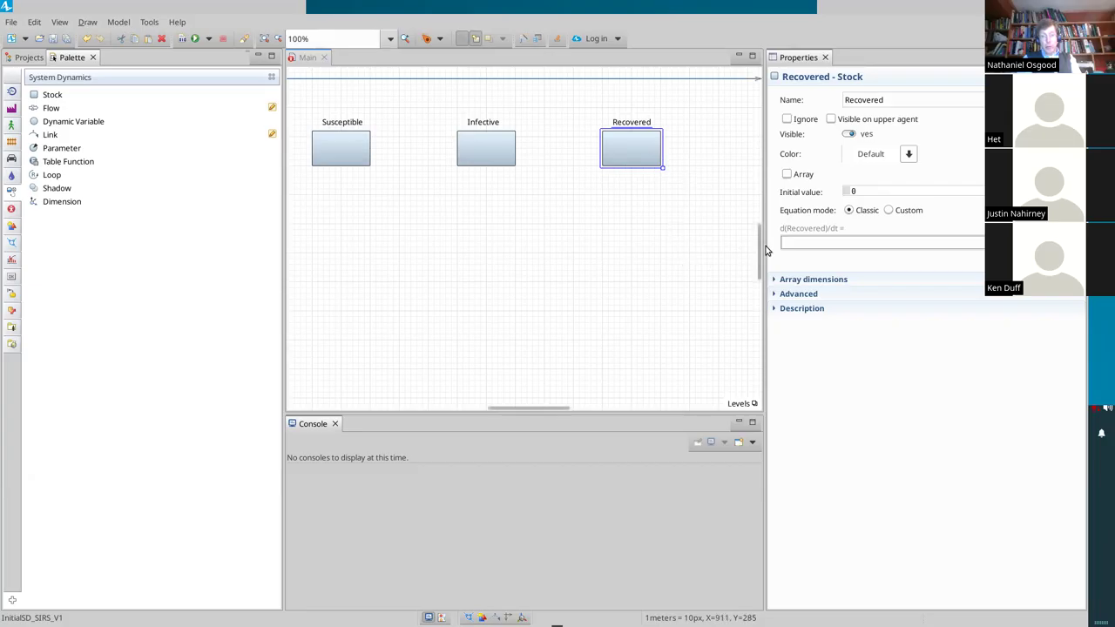
pyautogui.moveTo(761, 238); pyautogui.dragTo(757, 226)
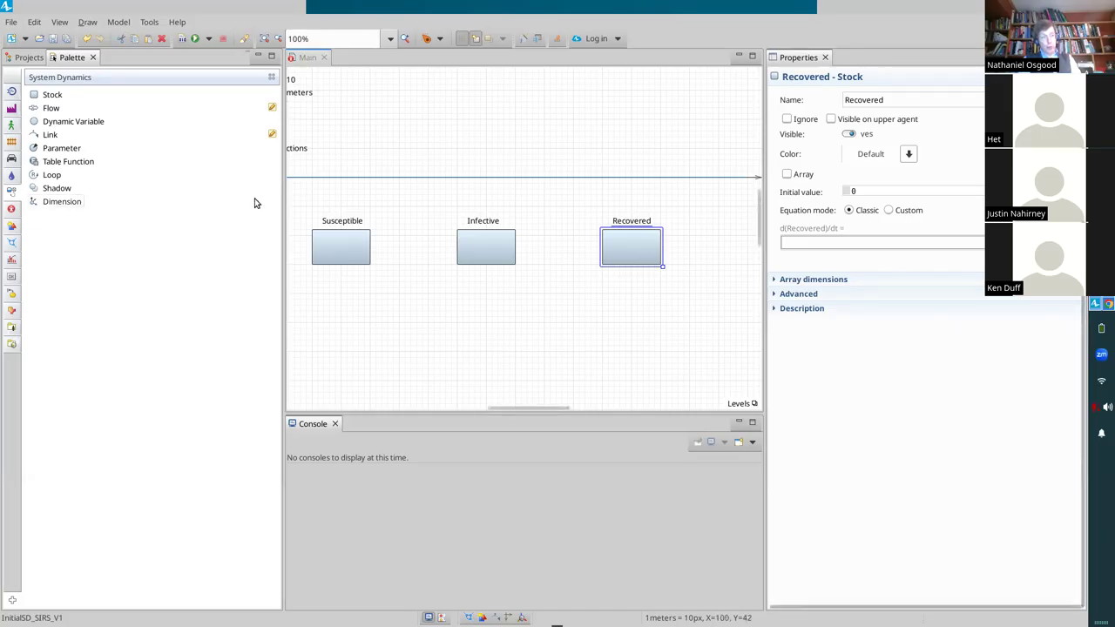
pyautogui.moveTo(76, 163)
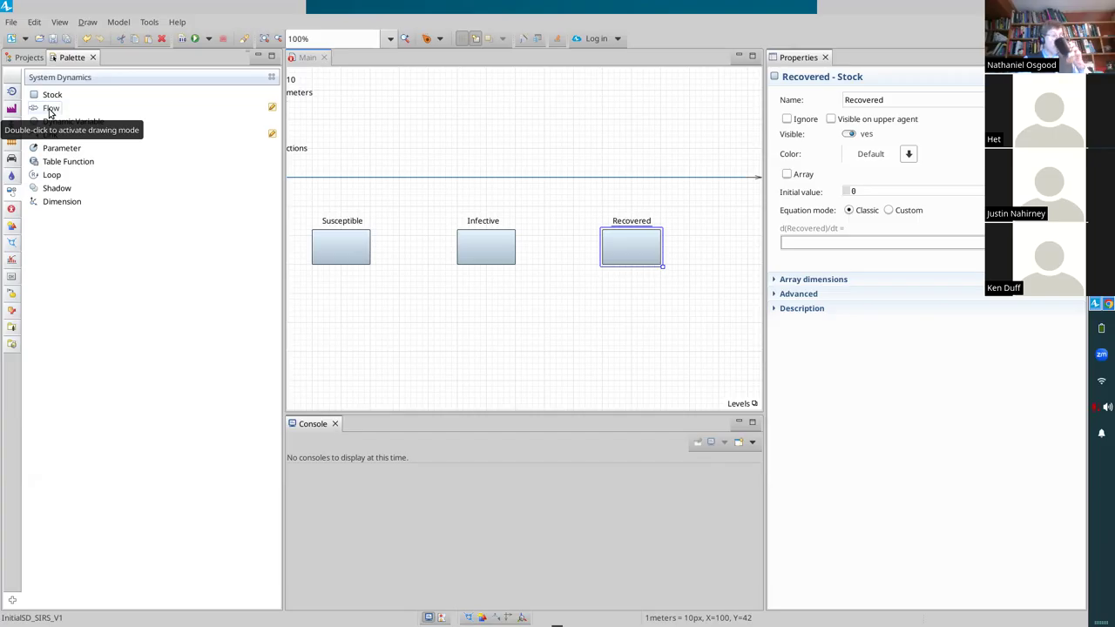
# Draw a flow named newInfections from Susceptible into Infective and move its label beside it
pyautogui.moveTo(50, 111); pyautogui.dragTo(359, 252)
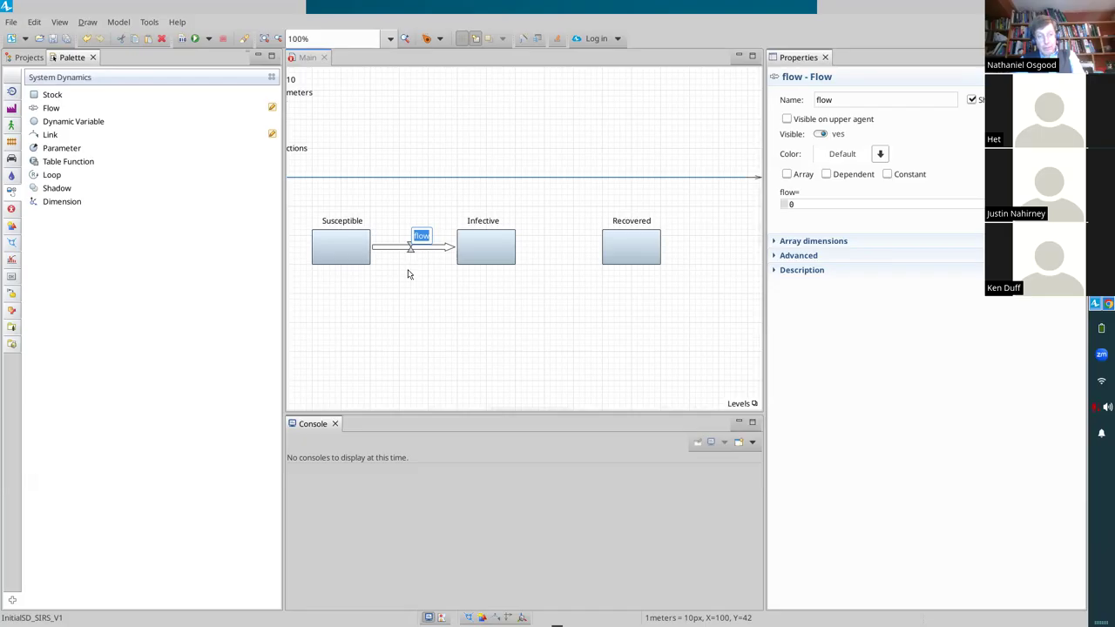
pyautogui.write('newInfections')
pyautogui.press('Return')
pyautogui.moveTo(427, 236); pyautogui.dragTo(423, 262)
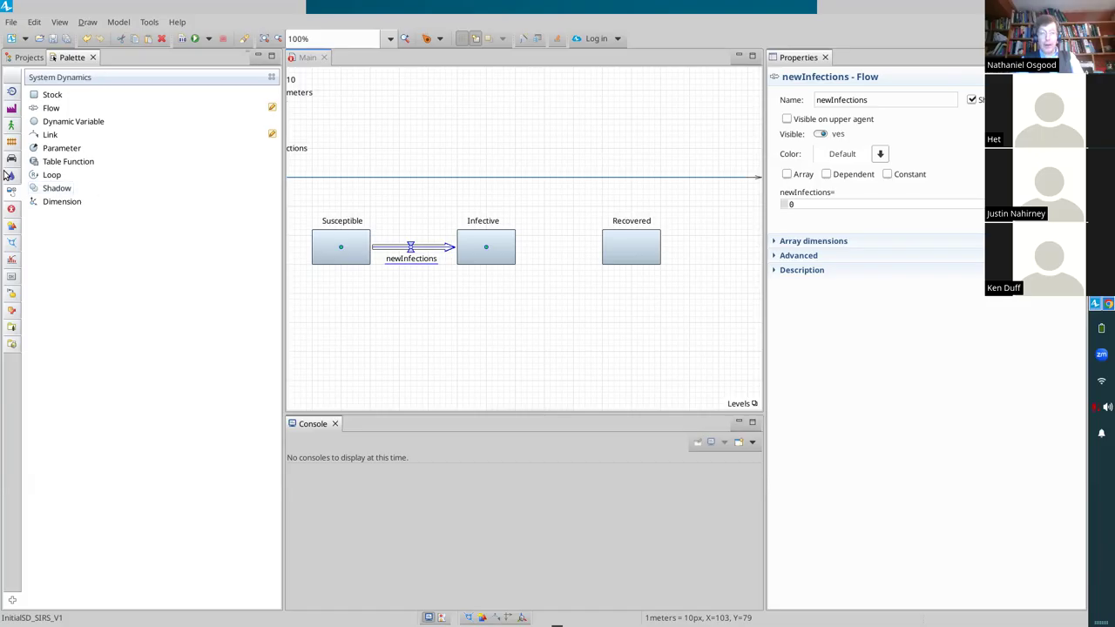
# Draw a default-named flow from Infective into Recovered
pyautogui.doubleClick(35, 111)
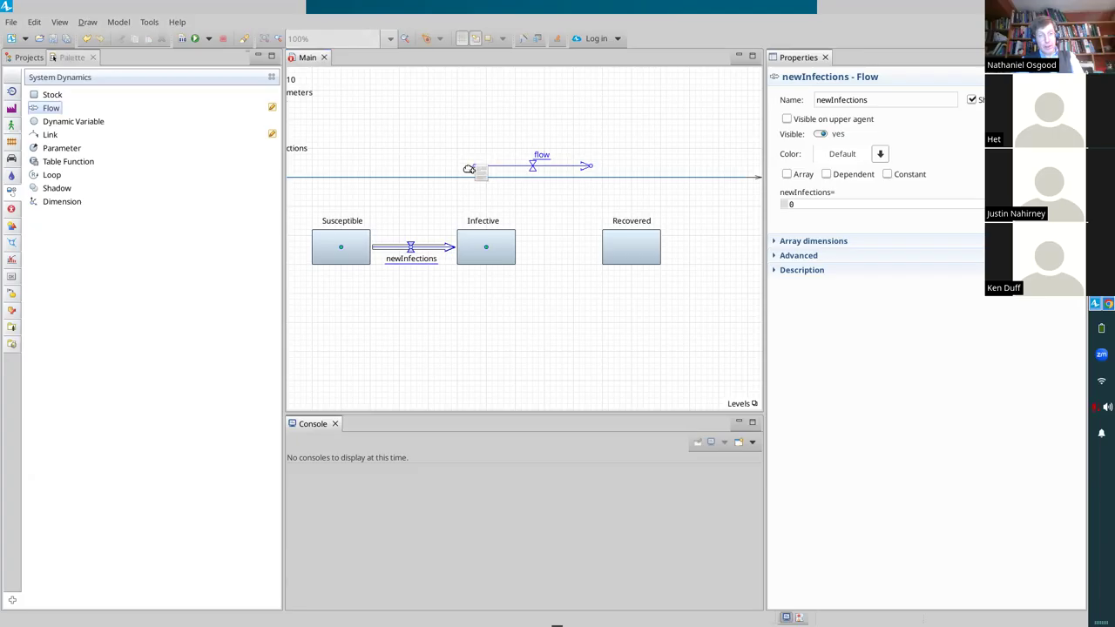
pyautogui.click(491, 252)
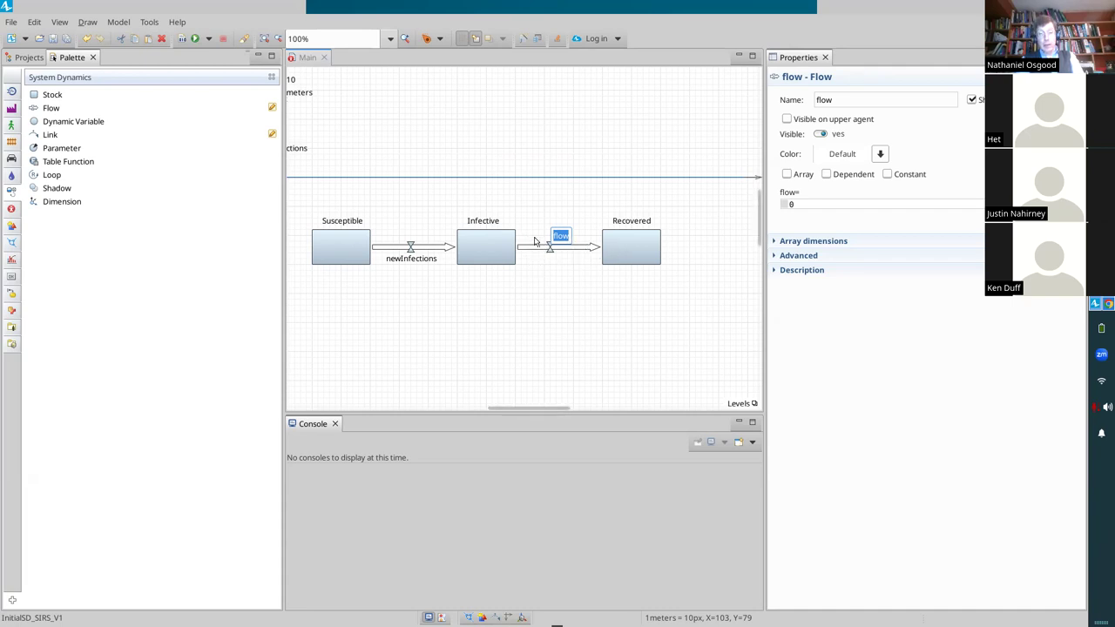
# Redraw the Infective-to-Recovered flow and move Recovered back so the flow attaches to it
pyautogui.click(572, 249)
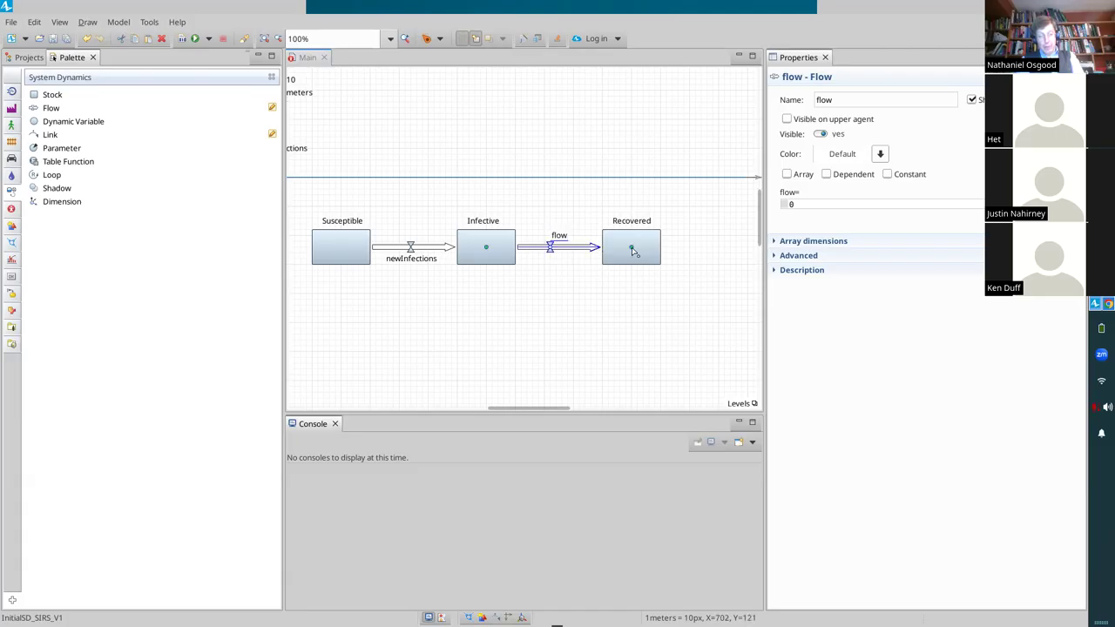
pyautogui.moveTo(629, 253); pyautogui.dragTo(678, 270)
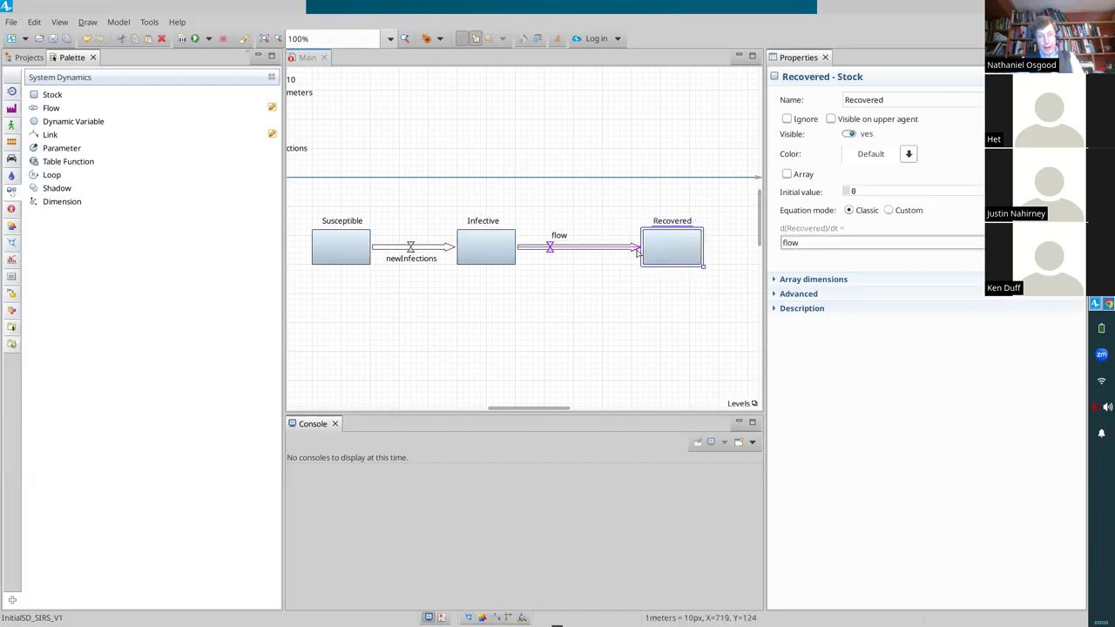
pyautogui.click(525, 247)
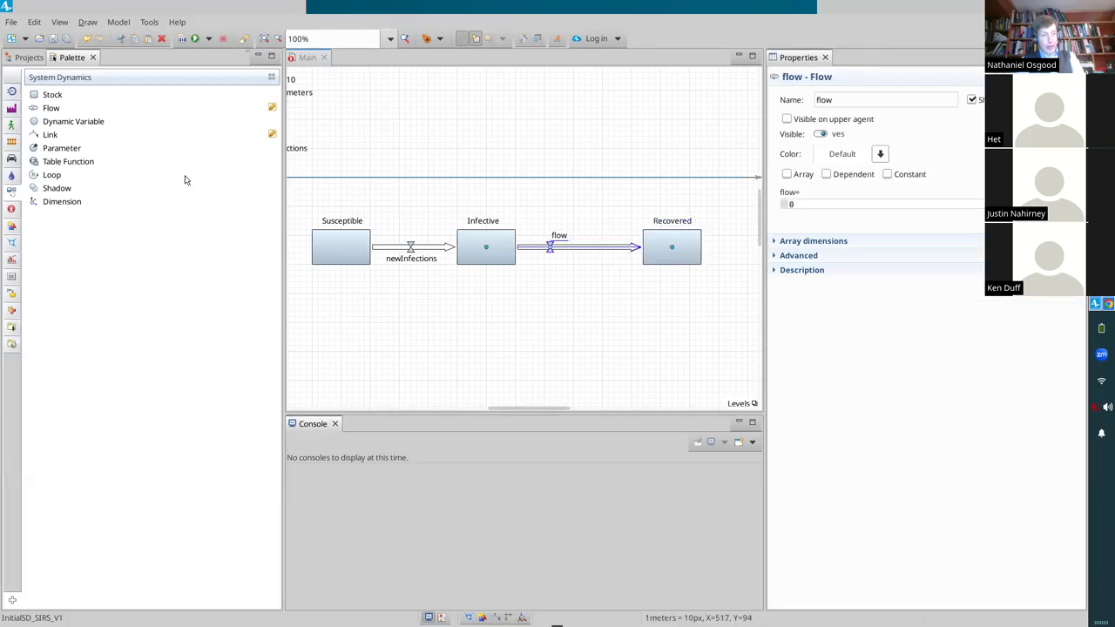
pyautogui.press('Delete')
pyautogui.moveTo(48, 108); pyautogui.dragTo(490, 253)
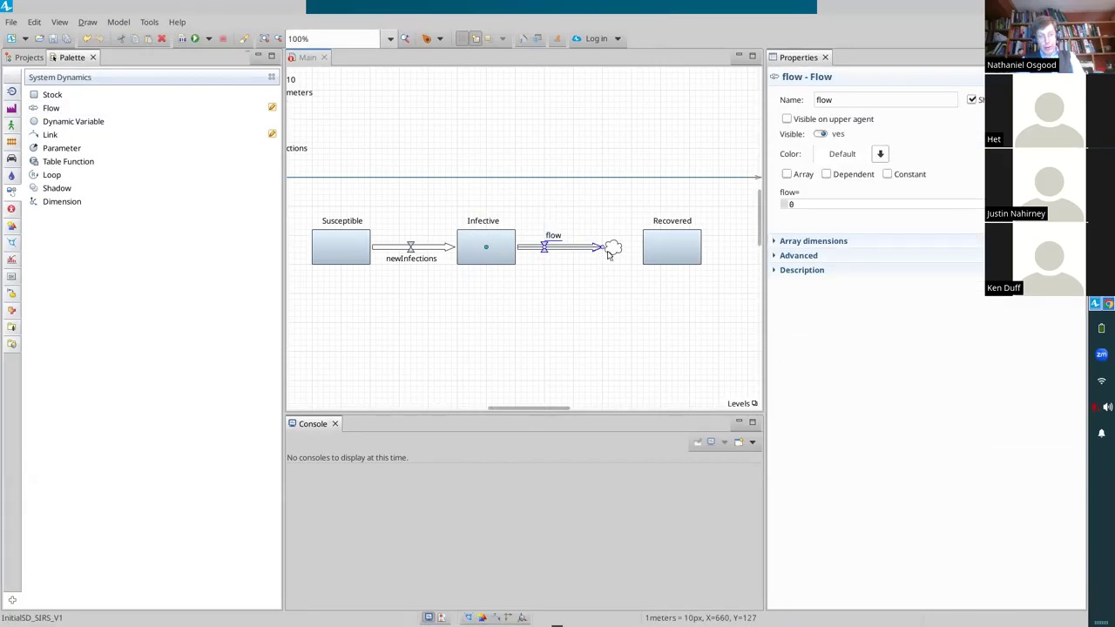
pyautogui.moveTo(604, 251); pyautogui.dragTo(672, 253)
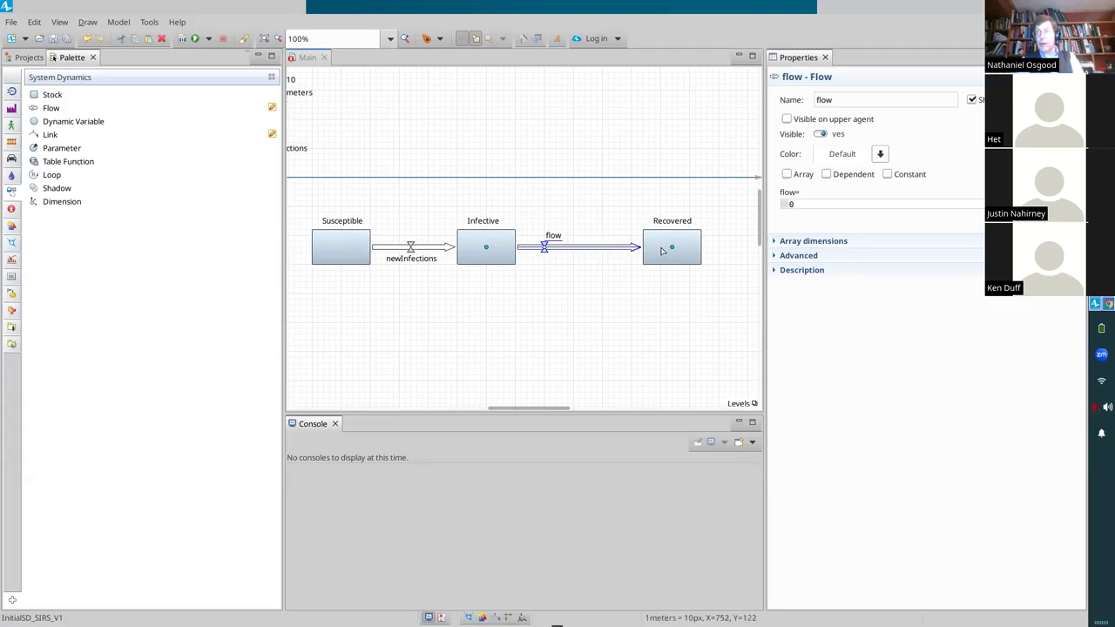
pyautogui.hotkey('ctrl', 'z')
pyautogui.moveTo(665, 254); pyautogui.dragTo(633, 258)
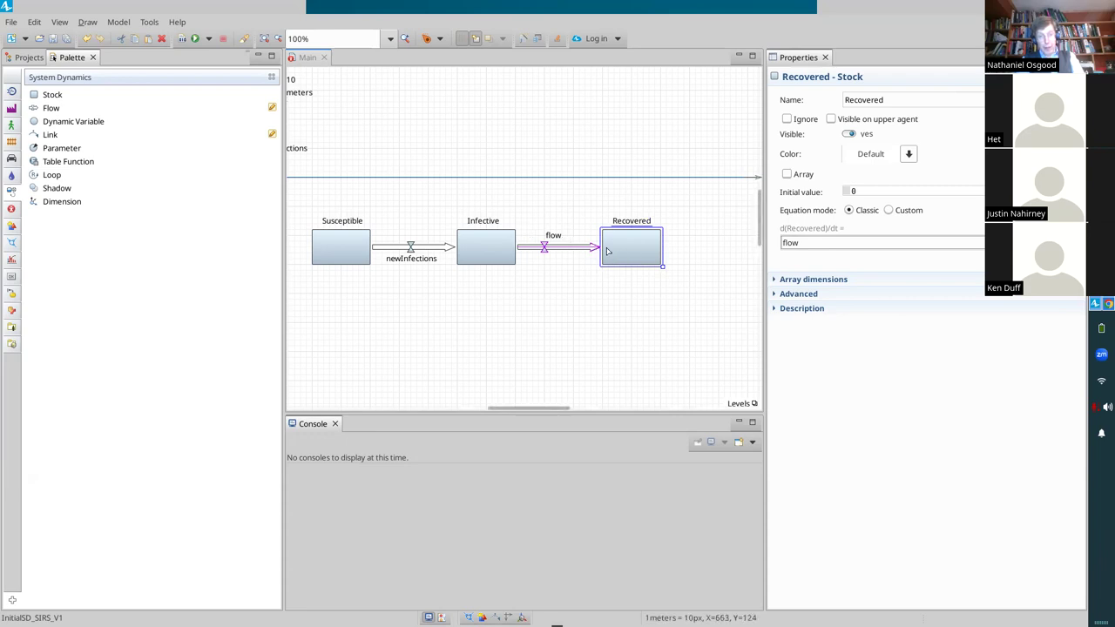
pyautogui.click(611, 245)
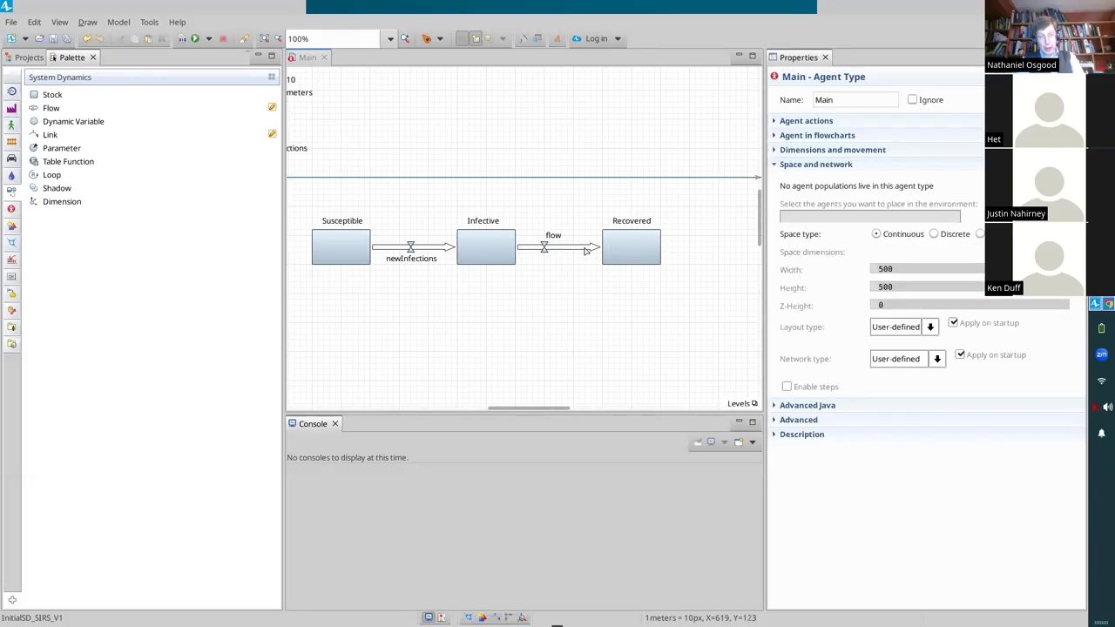
pyautogui.click(621, 247)
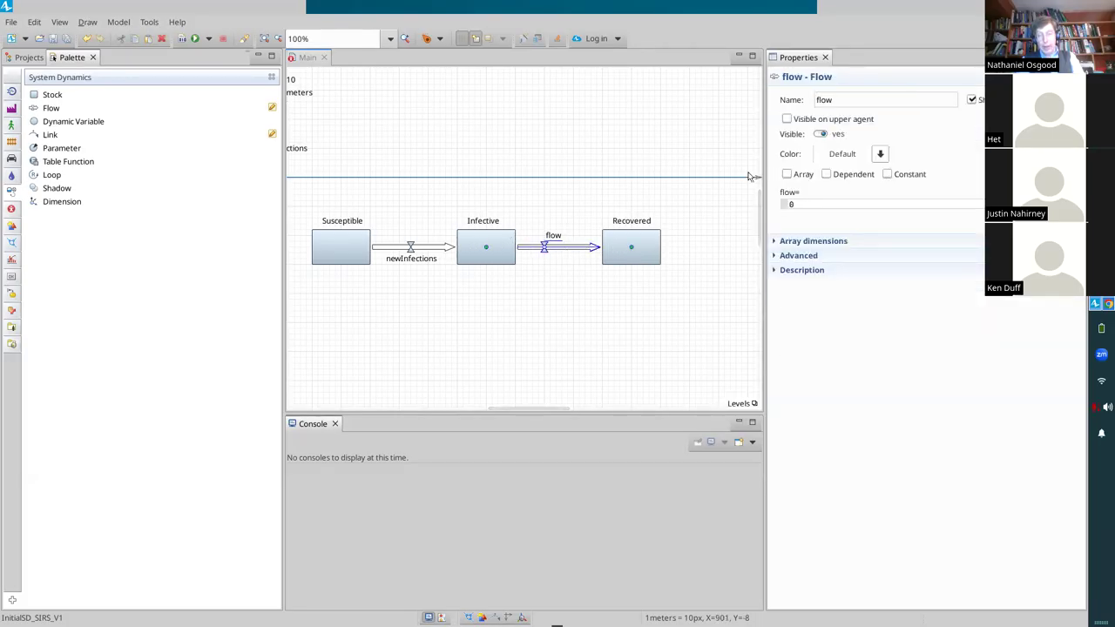
# Rename the Infective-to-Recovered flow to recovery in Properties
pyautogui.click(856, 100)
pyautogui.doubleClick(856, 100)
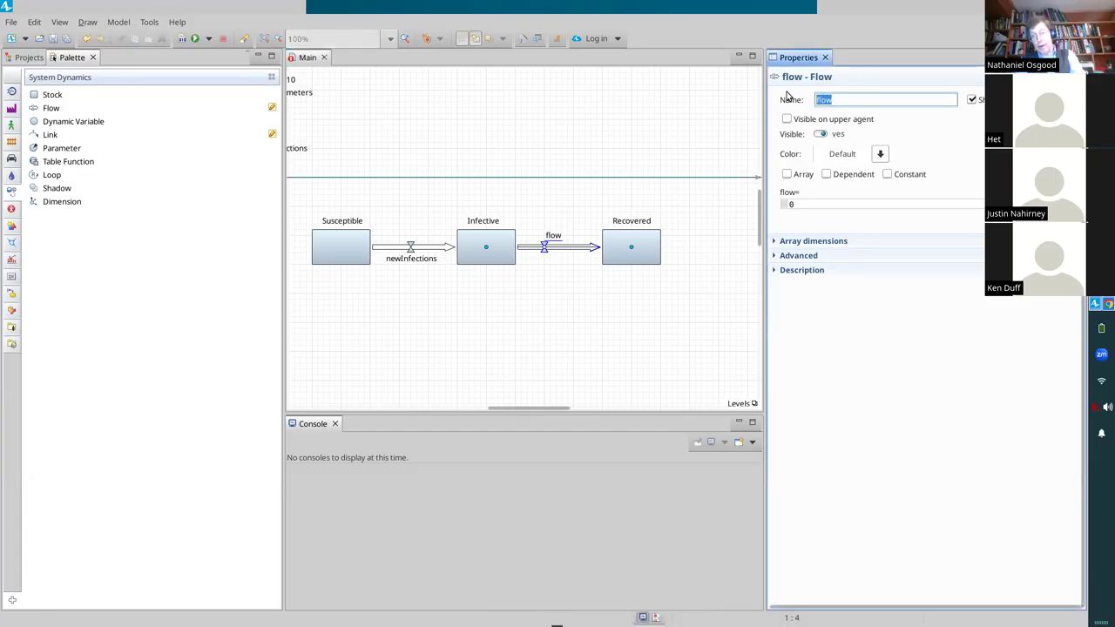
pyautogui.write('recovery')
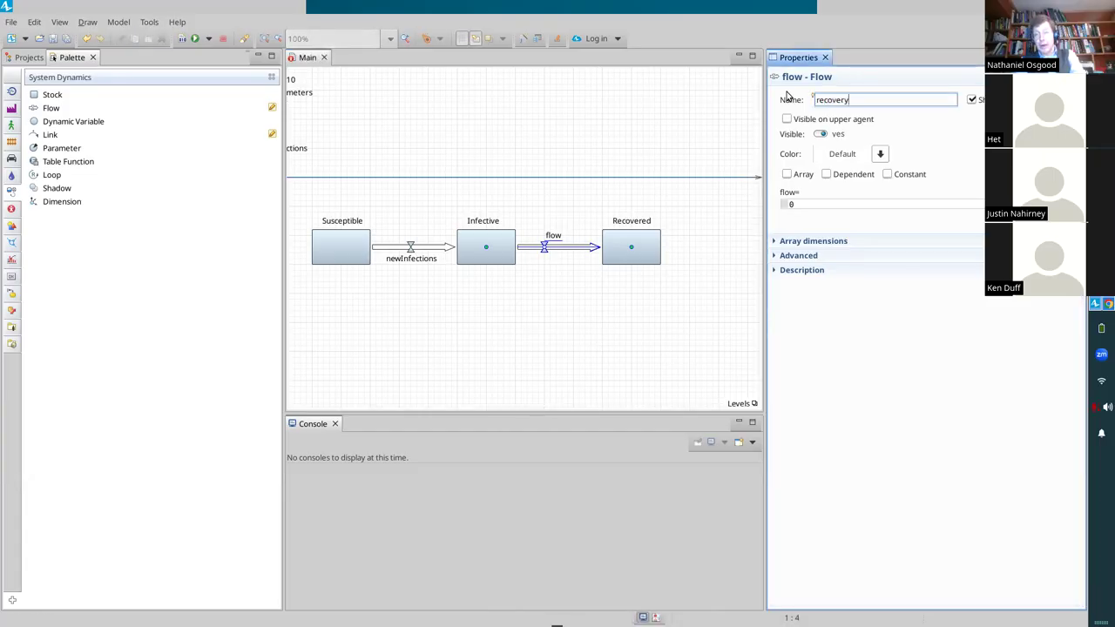
pyautogui.press('Return')
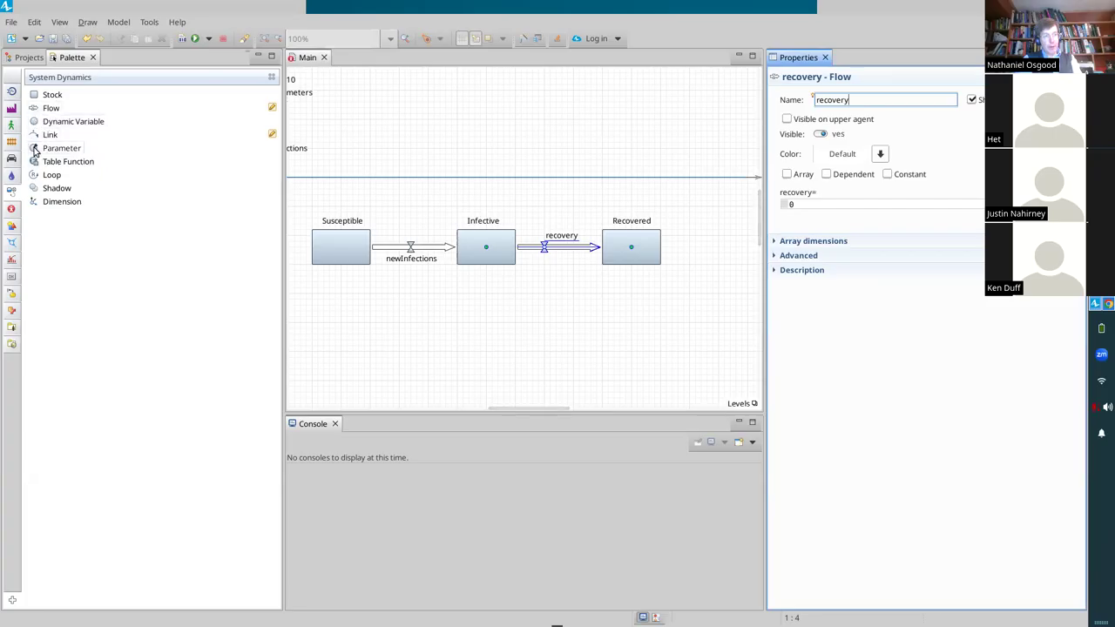
# Place a parameter above the recovery flow and name it meanRecoveryTimeInDays
pyautogui.moveTo(35, 152); pyautogui.dragTo(538, 196)
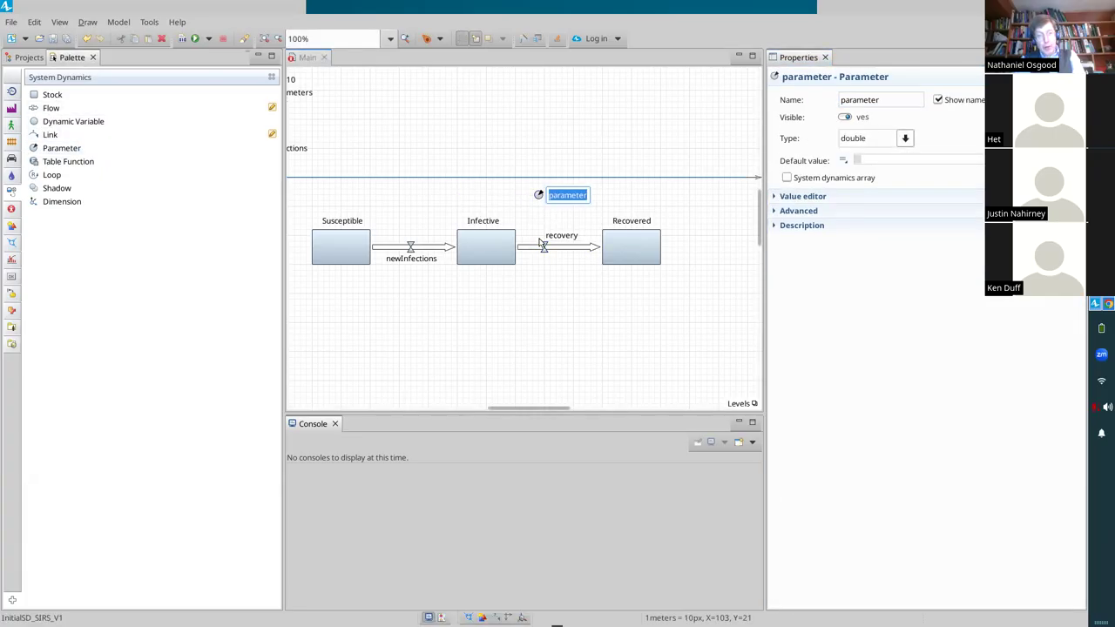
pyautogui.write('mean')
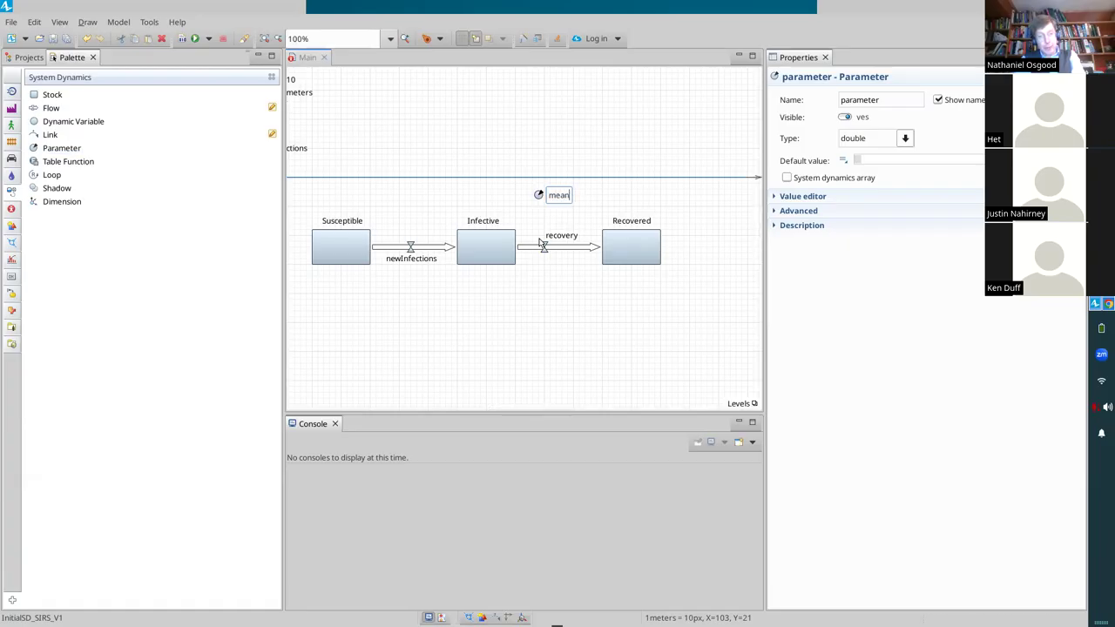
pyautogui.write('Recovery')
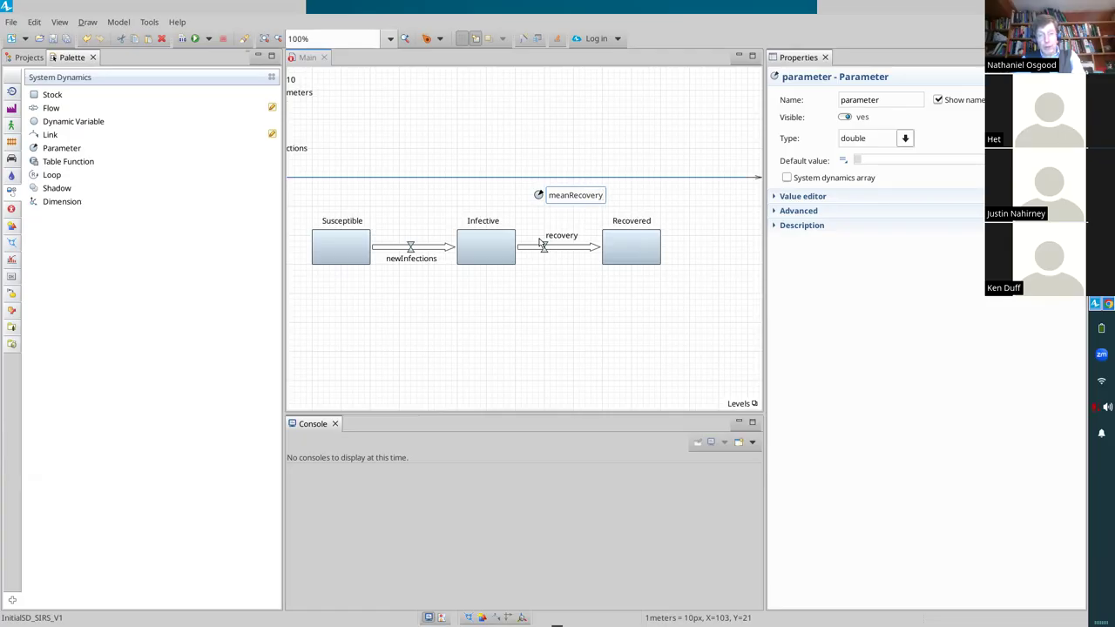
pyautogui.write('Time')
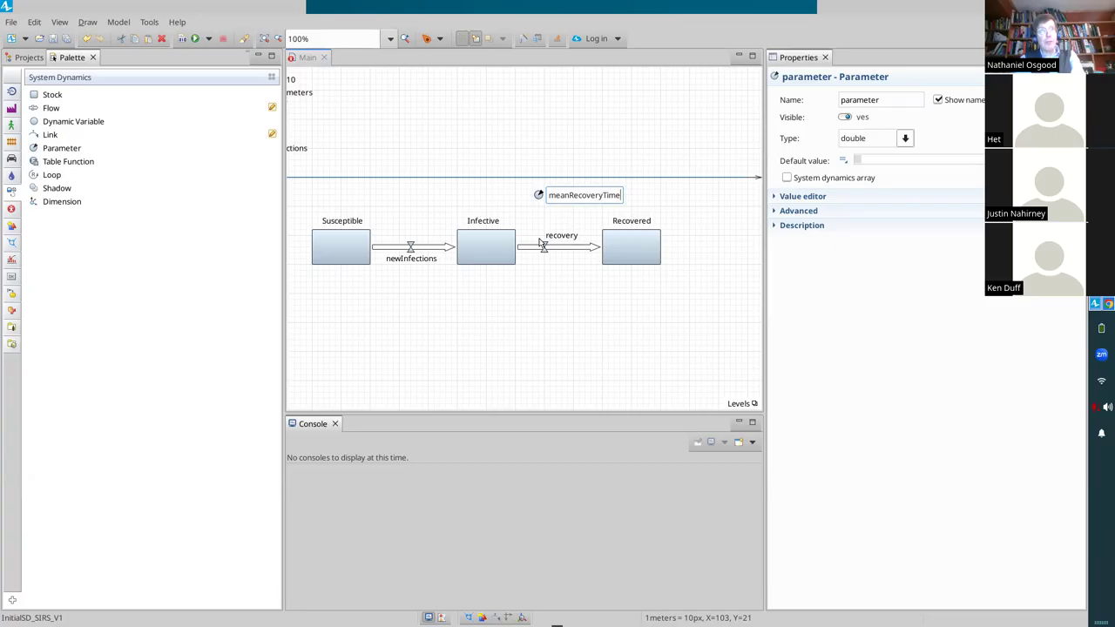
pyautogui.write('InDays')
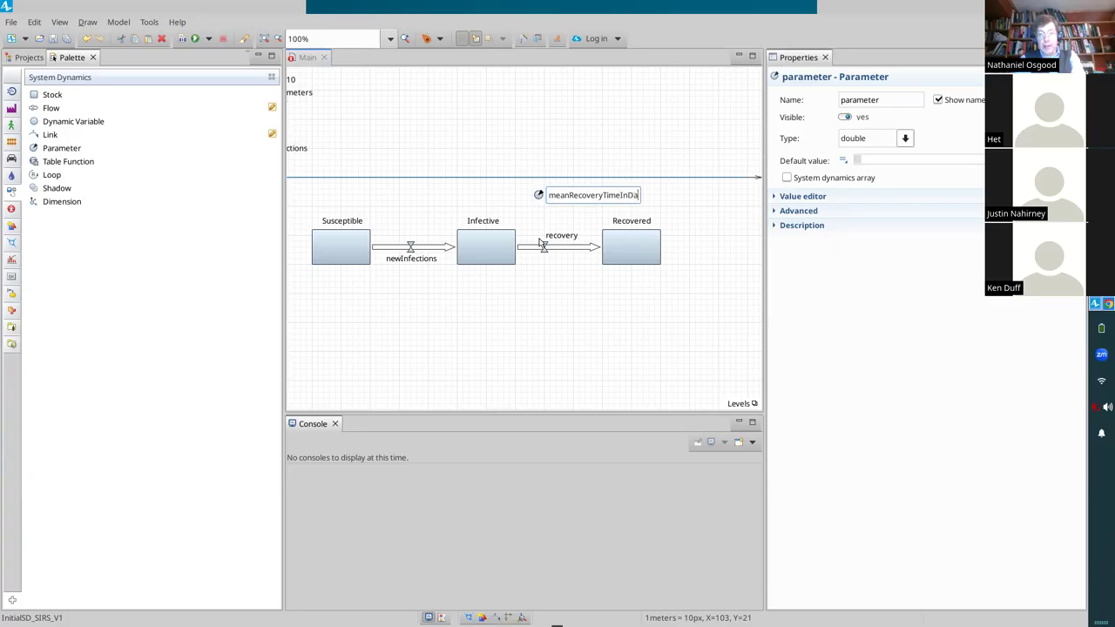
pyautogui.press('Return')
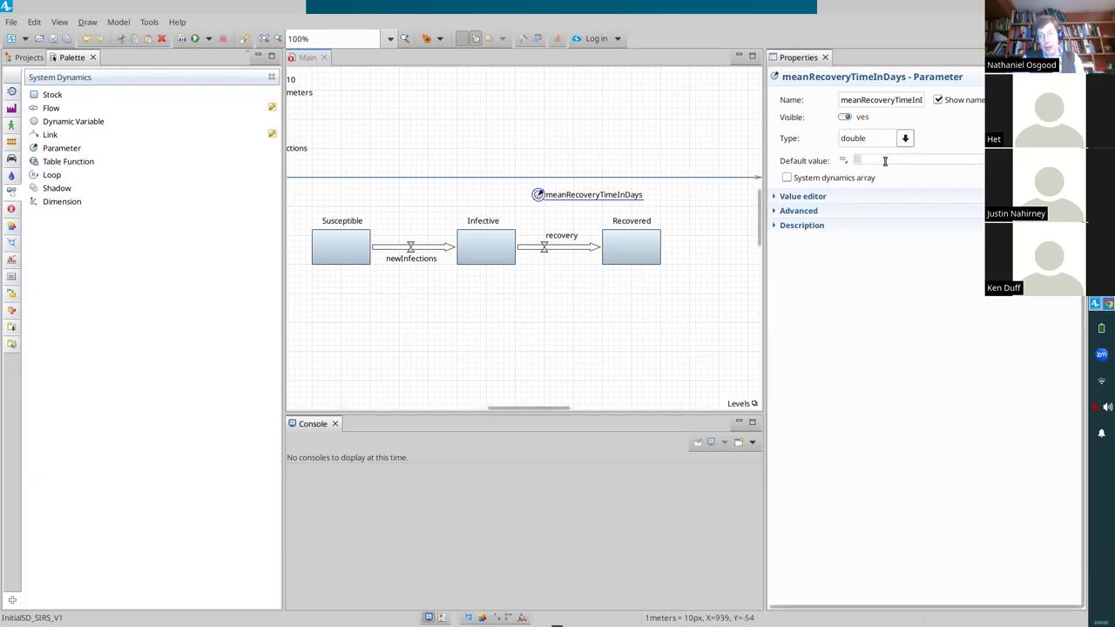
# Give meanRecoveryTimeInDays a default value of 10.0 and save the model
pyautogui.click(885, 161)
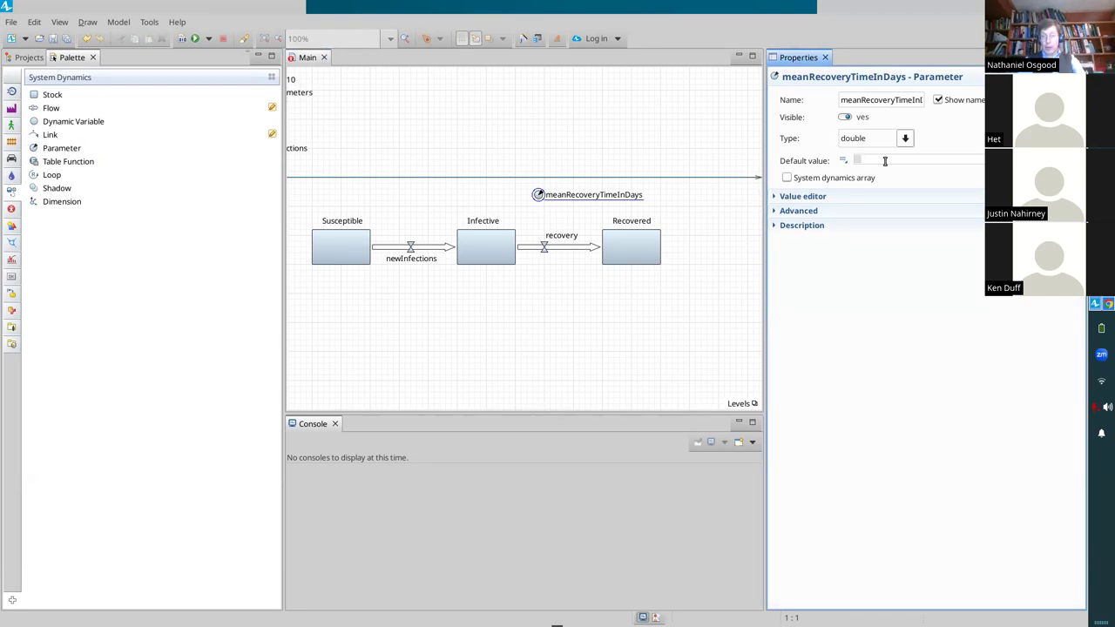
pyautogui.write('10.0')
pyautogui.hotkey('ctrl', 's')
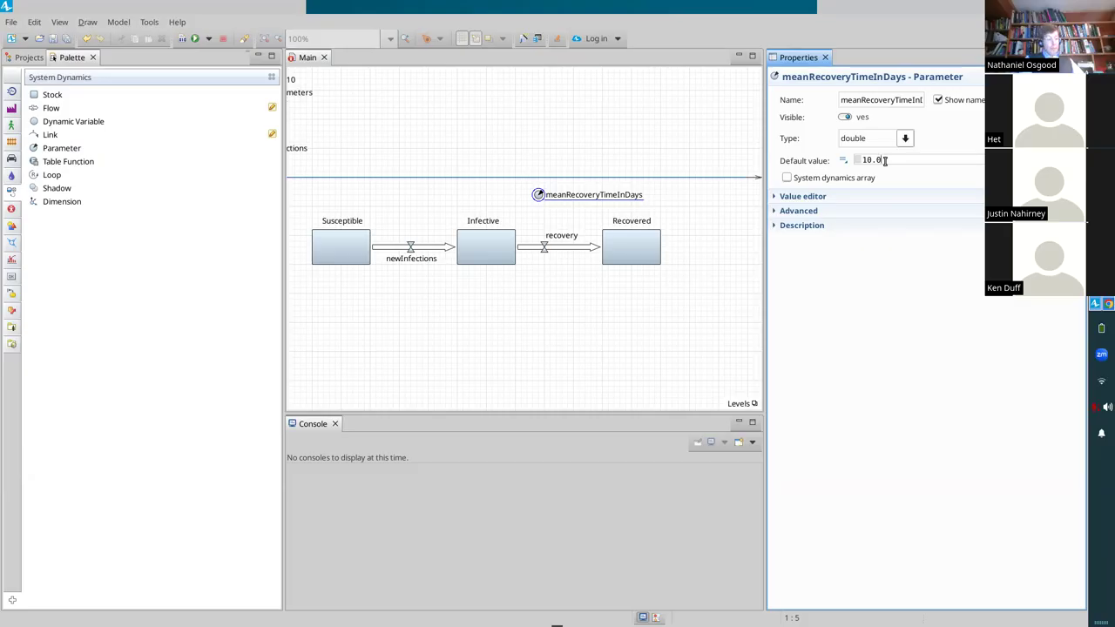
# Draw a dependency link from meanRecoveryTimeInDays to the recovery flow valve
pyautogui.click(885, 161)
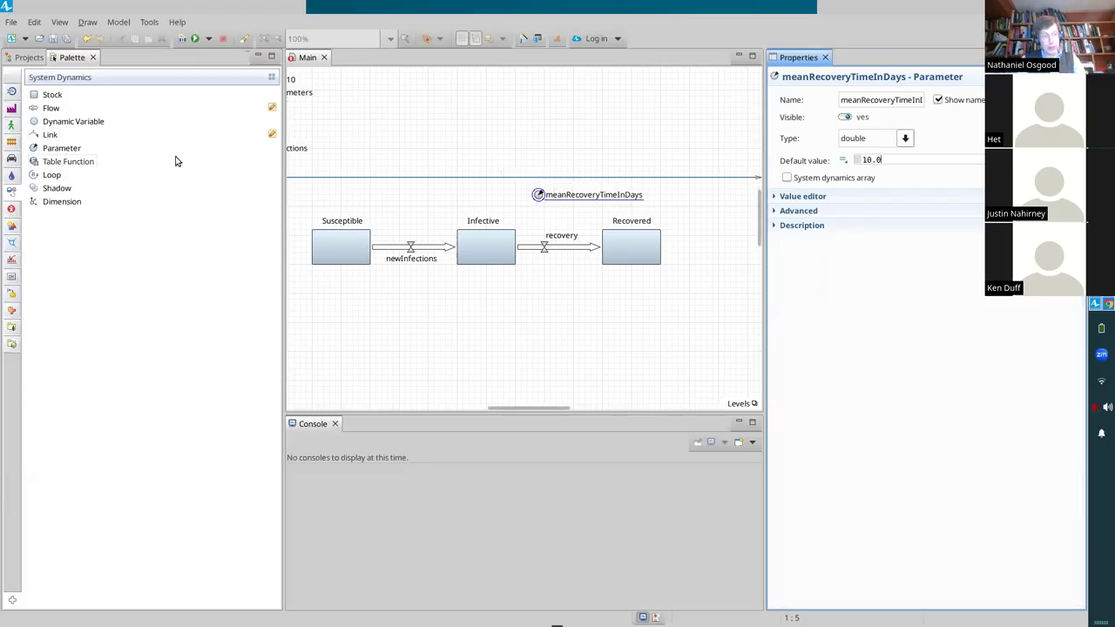
pyautogui.moveTo(49, 134); pyautogui.dragTo(546, 248)
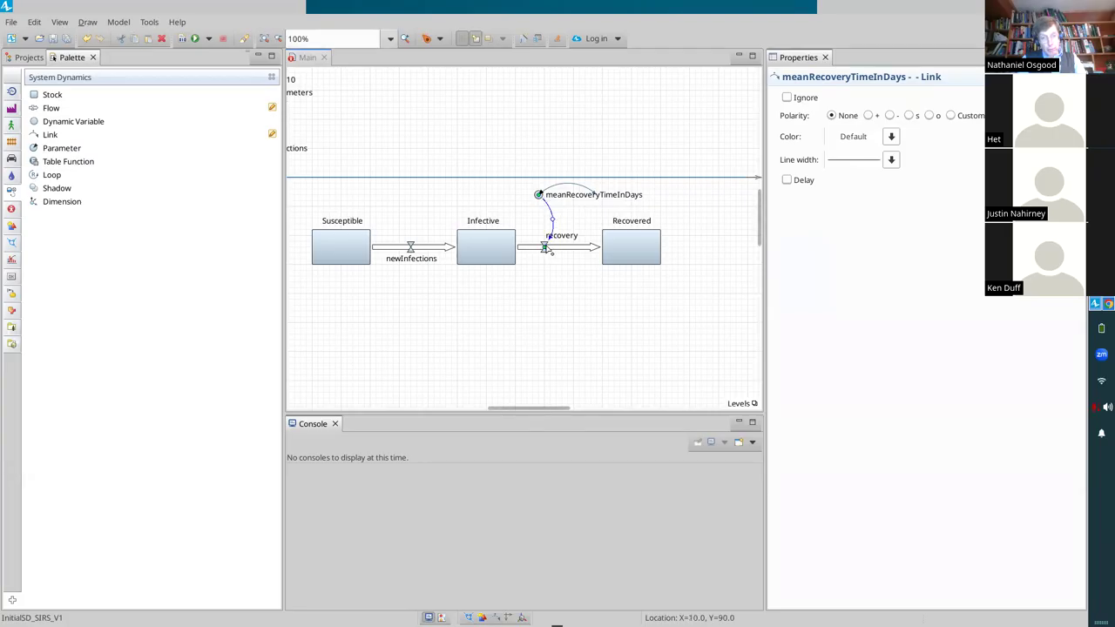
pyautogui.click(581, 252)
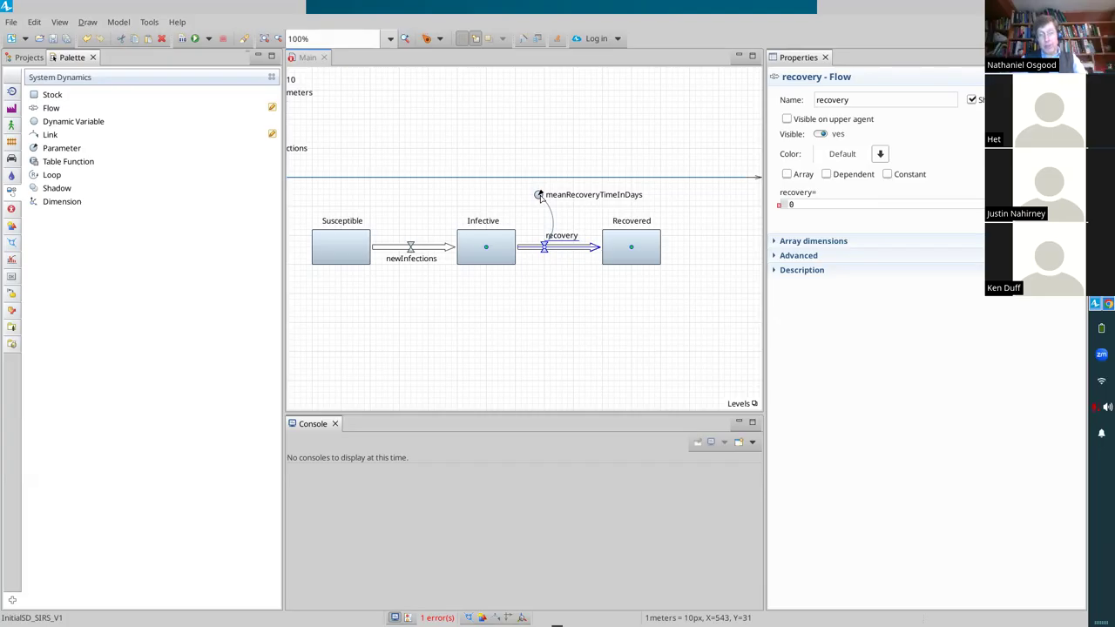
# Draw a dependency link from the Infective stock to the recovery flow valve
pyautogui.click(49, 135)
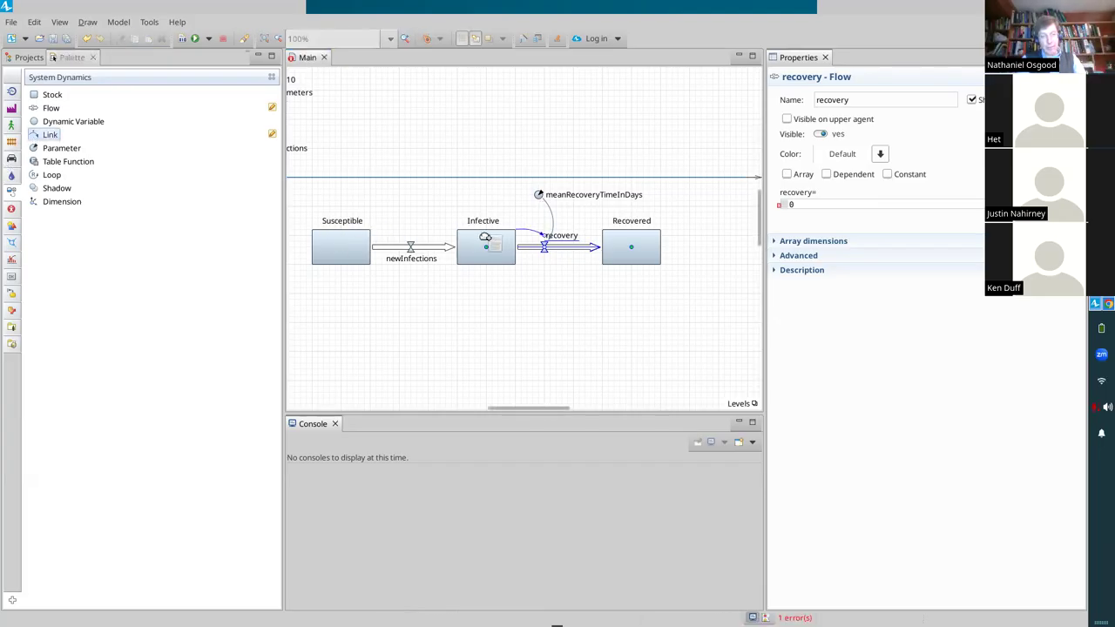
pyautogui.click(485, 245)
pyautogui.click(544, 246)
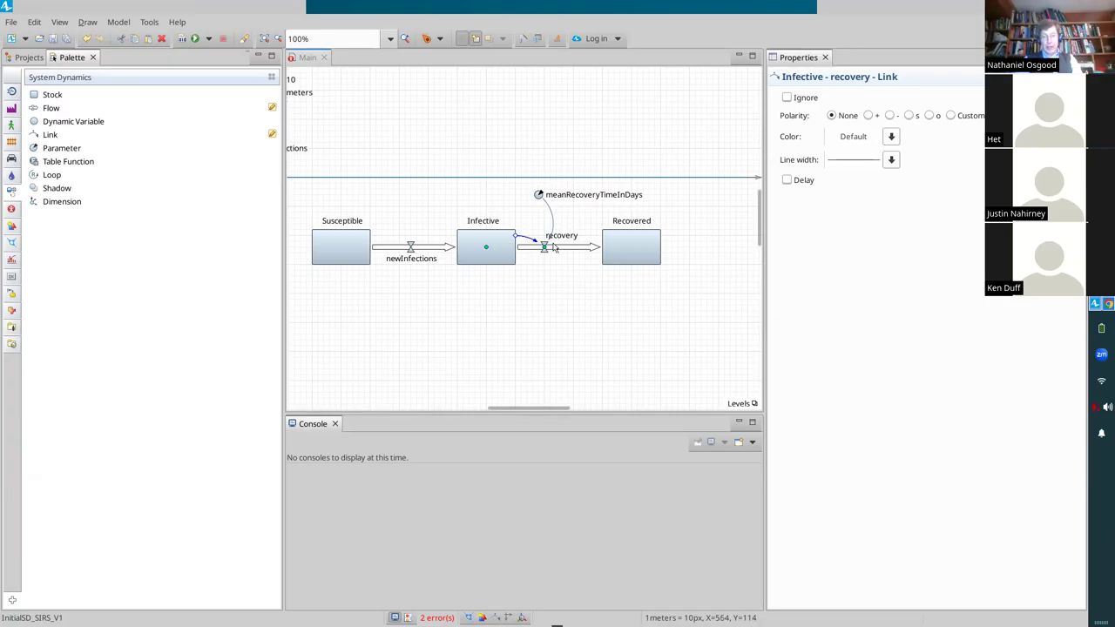
# Replace the recovery flow's 0 equation with Infective / meanRecoveryTimeInDays, autocompleting the parameter name
pyautogui.click(555, 251)
pyautogui.click(555, 250)
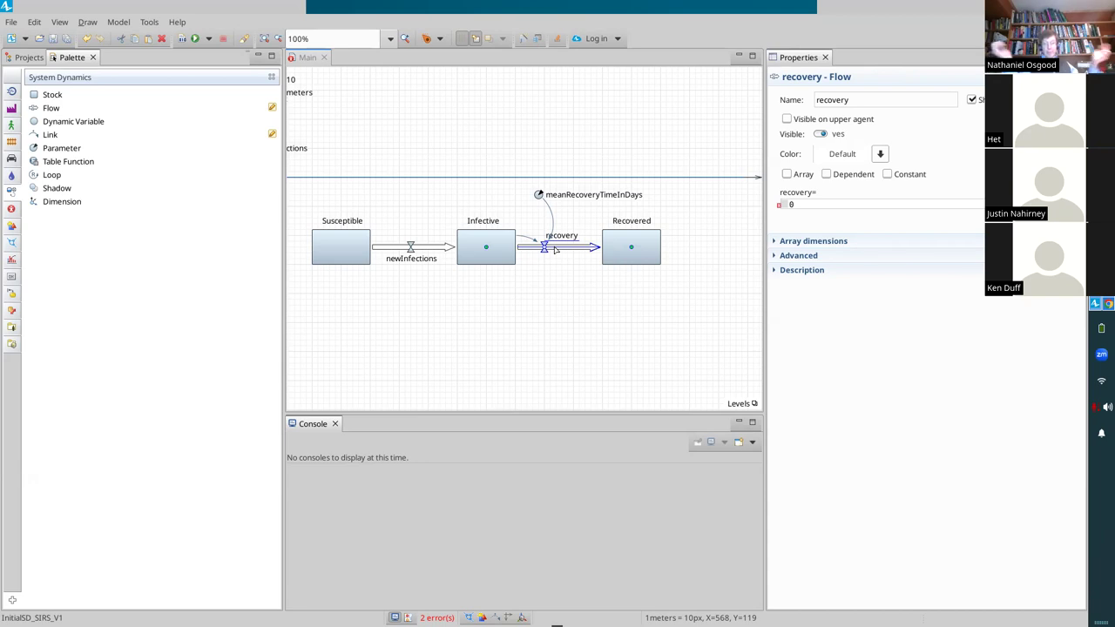
pyautogui.click(838, 203)
pyautogui.press('BackSpace')
pyautogui.write('Infective')
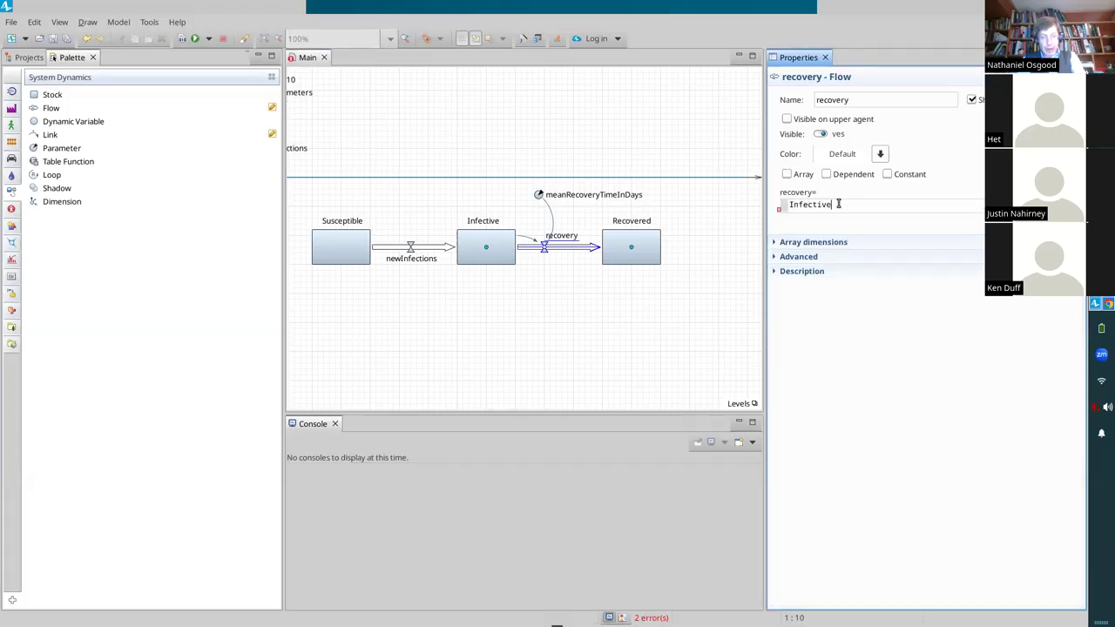
pyautogui.write(' / meanRec')
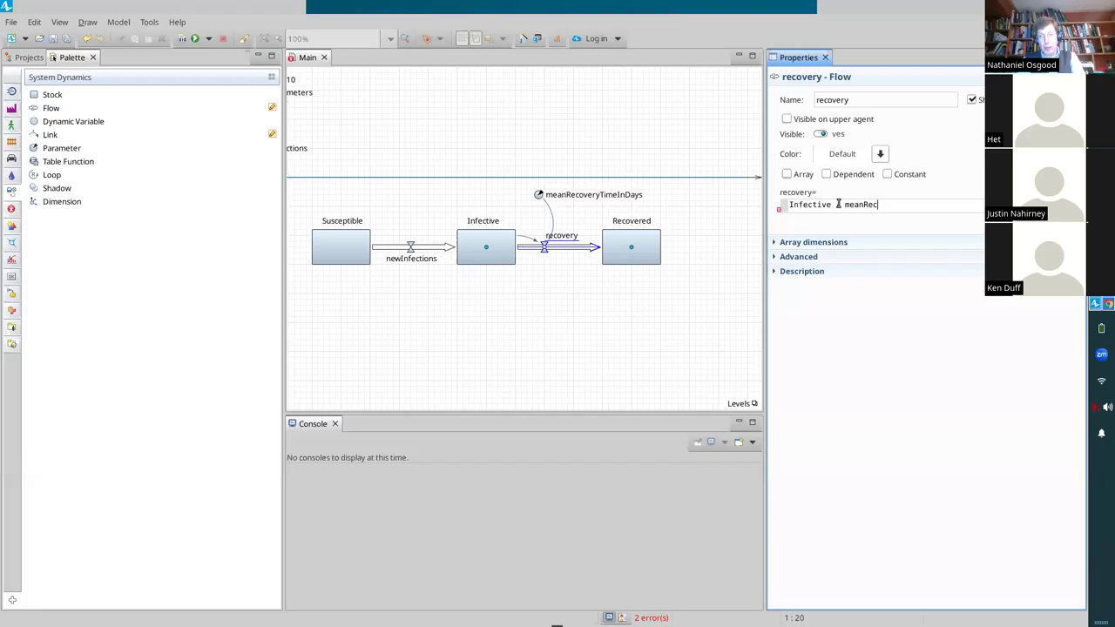
pyautogui.hotkey('ctrl', 'space')
pyautogui.press('Return')
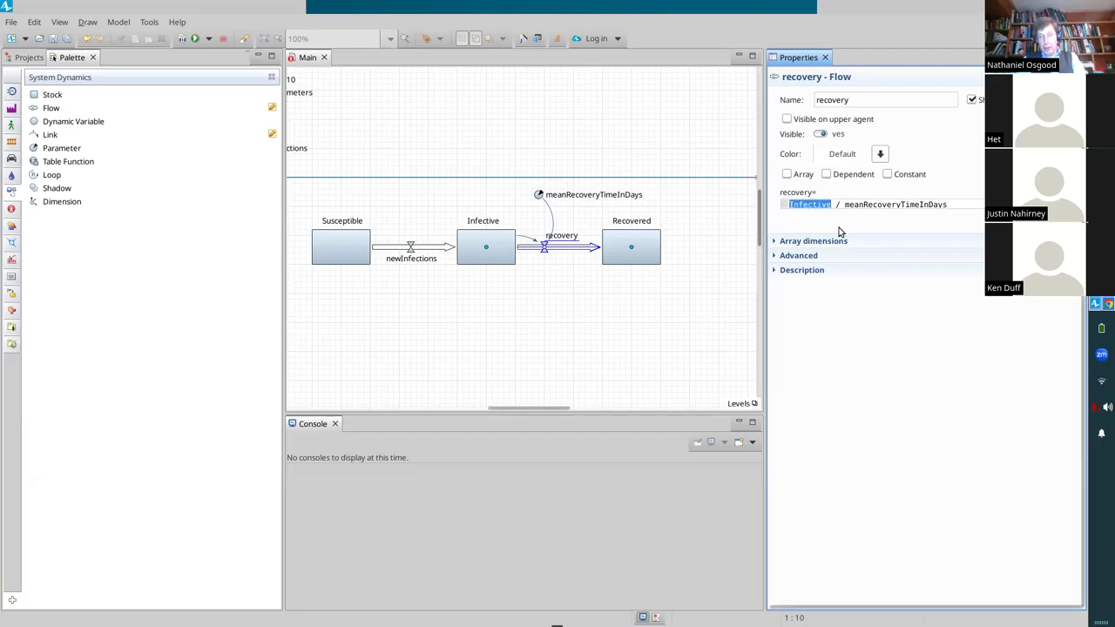
pyautogui.click(869, 202)
pyautogui.doubleClick(869, 202)
pyautogui.press('End')
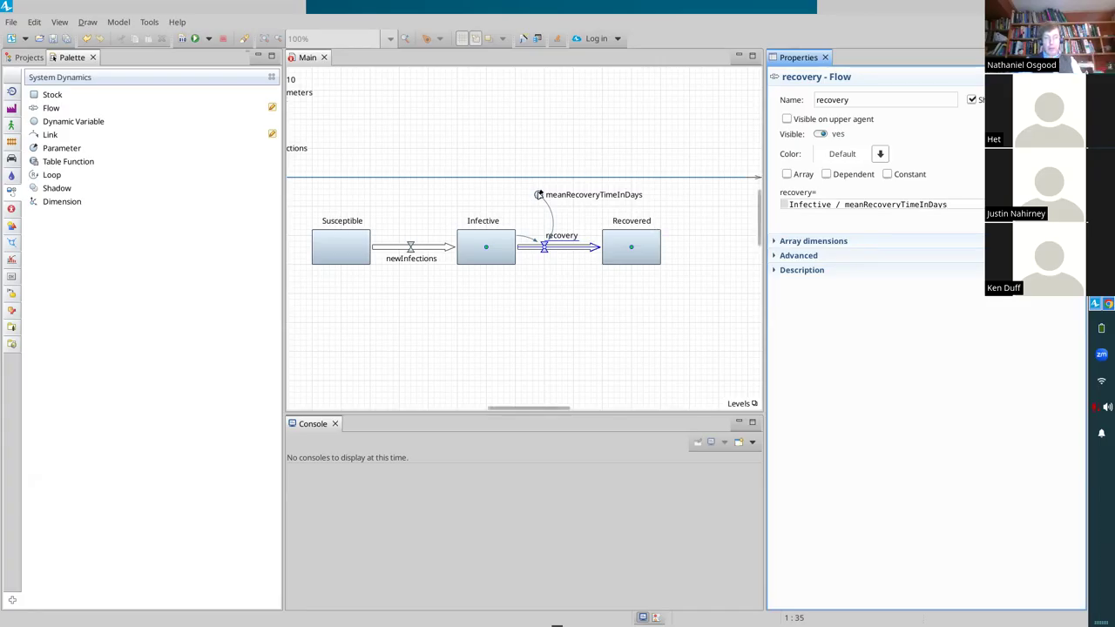
# Review the Infective stock and the recovery flow's Infective / meanRecoveryTimeInDays equation, then scroll left
pyautogui.click(545, 199)
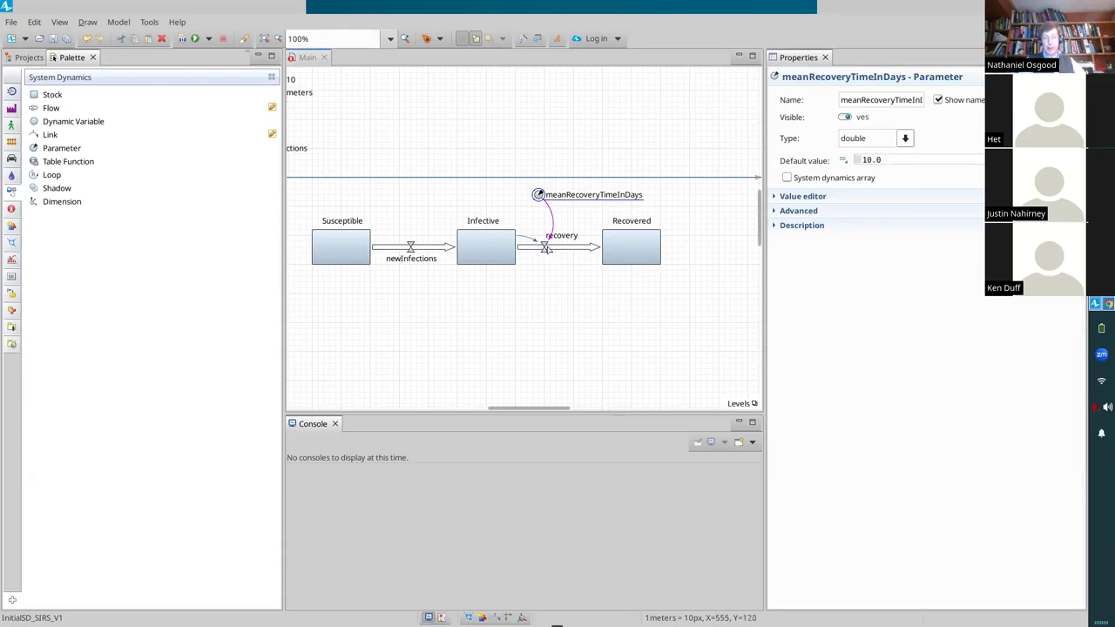
pyautogui.click(544, 248)
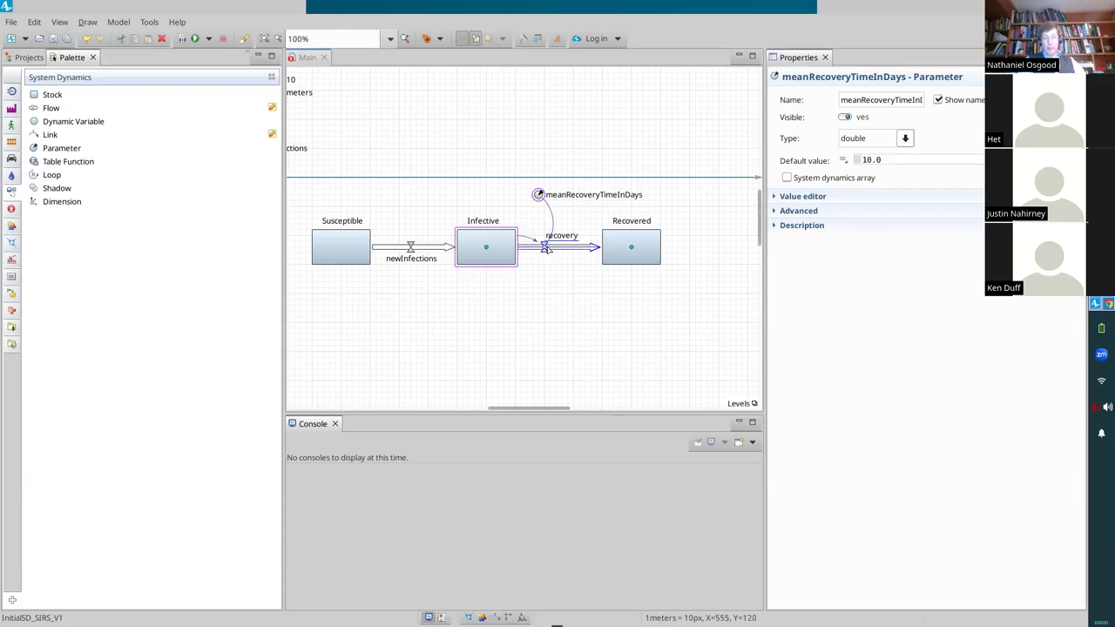
pyautogui.click(477, 255)
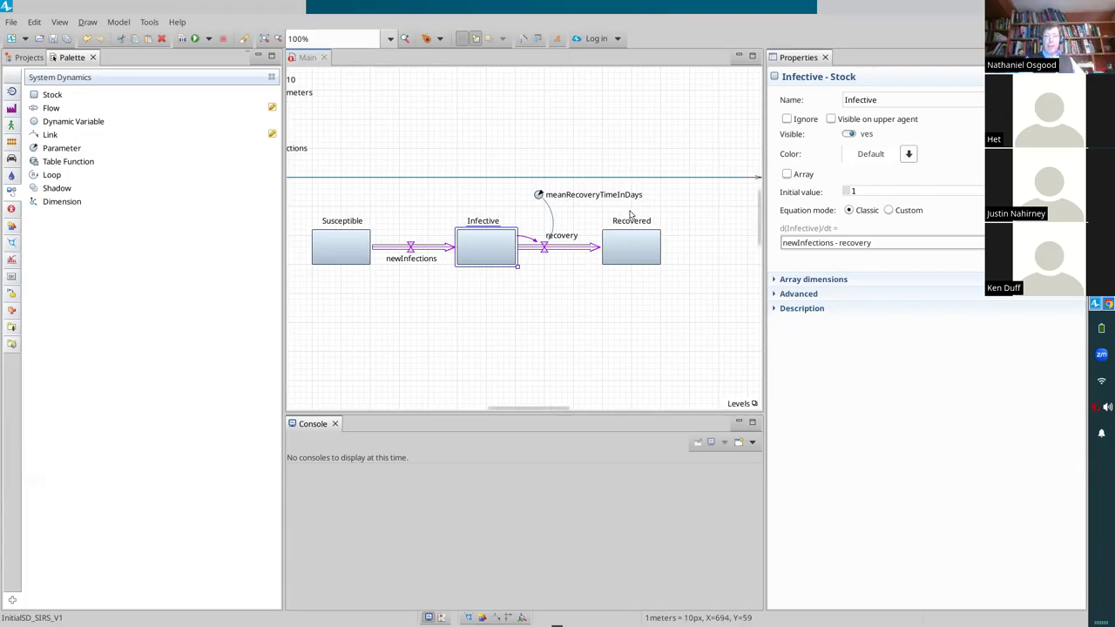
pyautogui.click(564, 255)
pyautogui.click(559, 249)
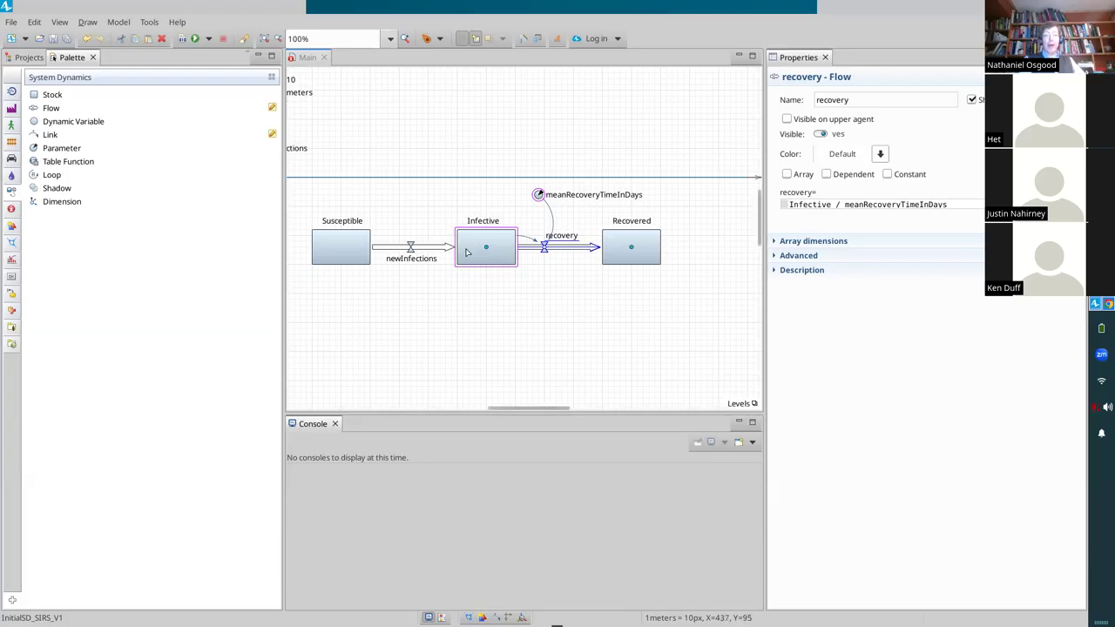
pyautogui.moveTo(523, 407); pyautogui.dragTo(497, 407)
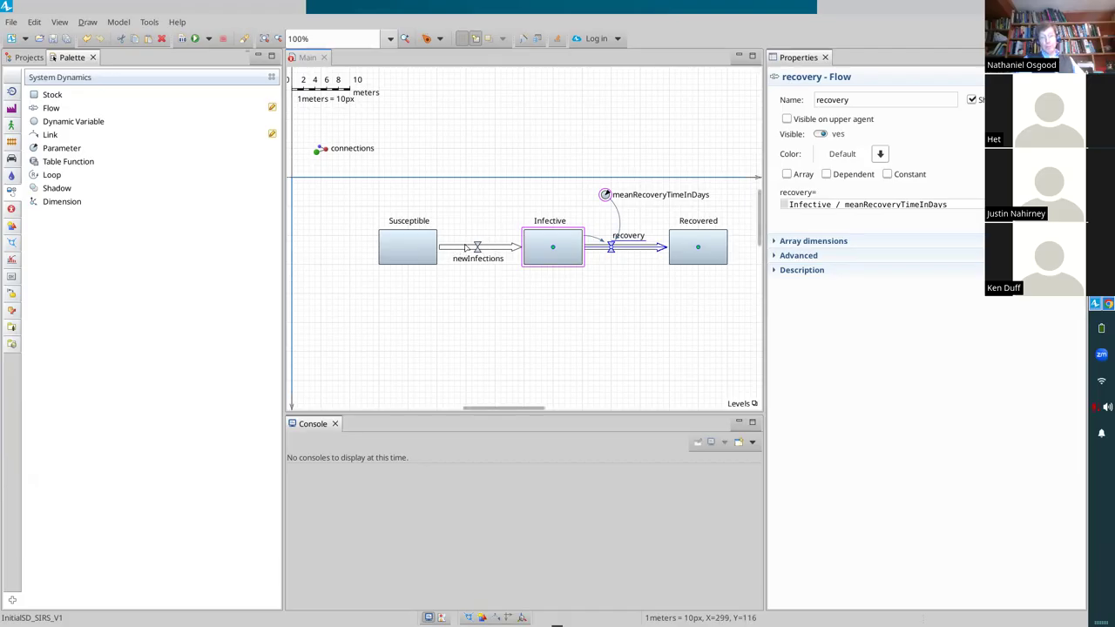
# Select the newInfections flow to view its properties, its equation still 0
pyautogui.click(468, 250)
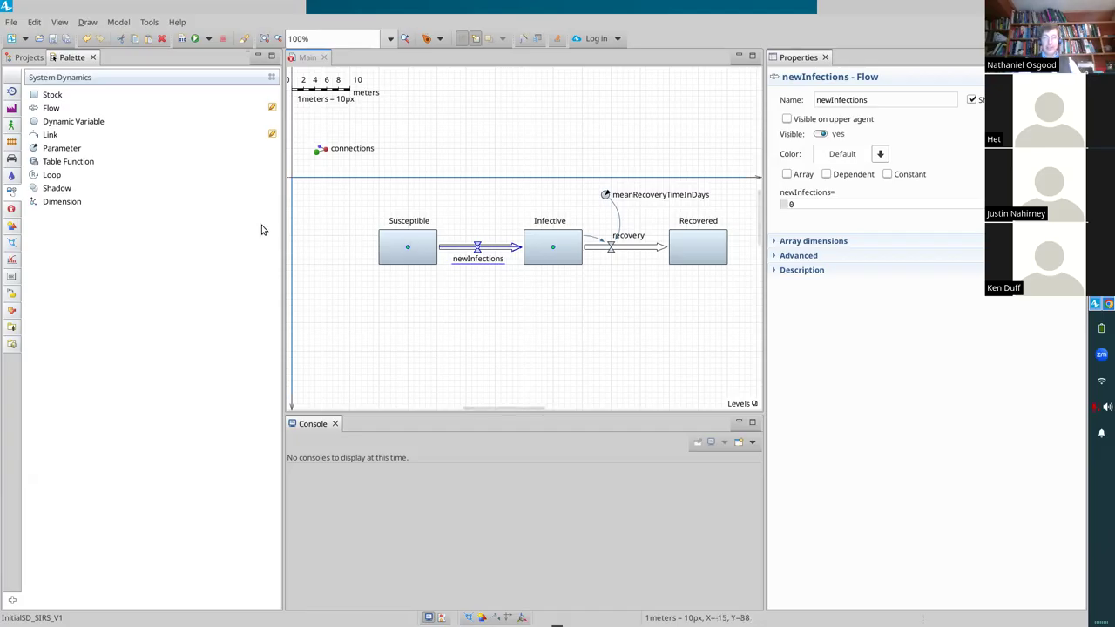
pyautogui.click(762, 10)
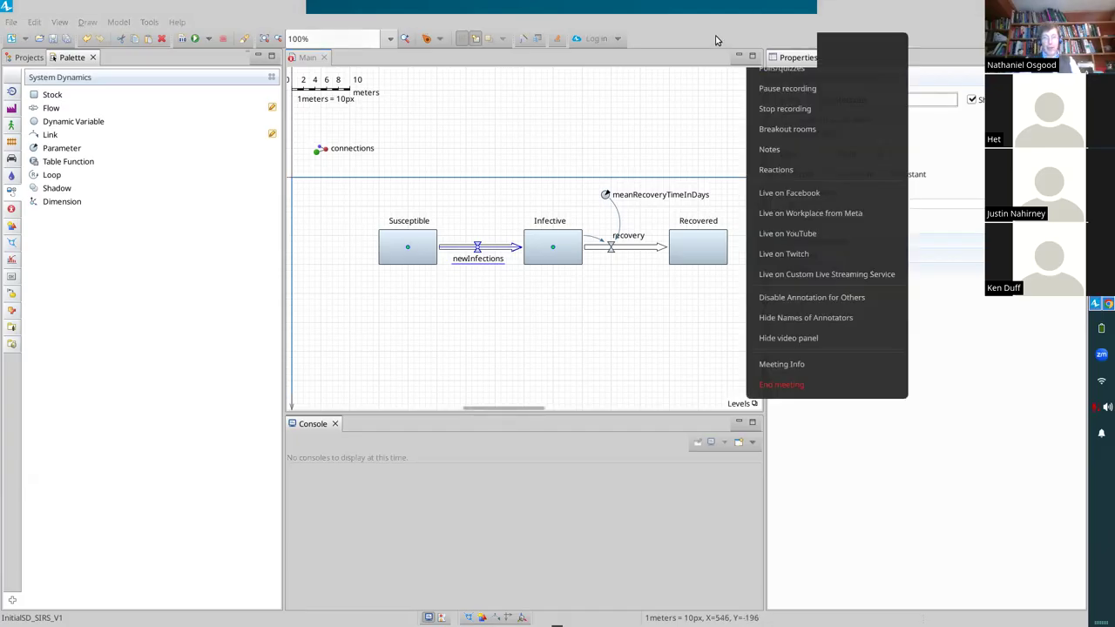
pyautogui.click(770, 48)
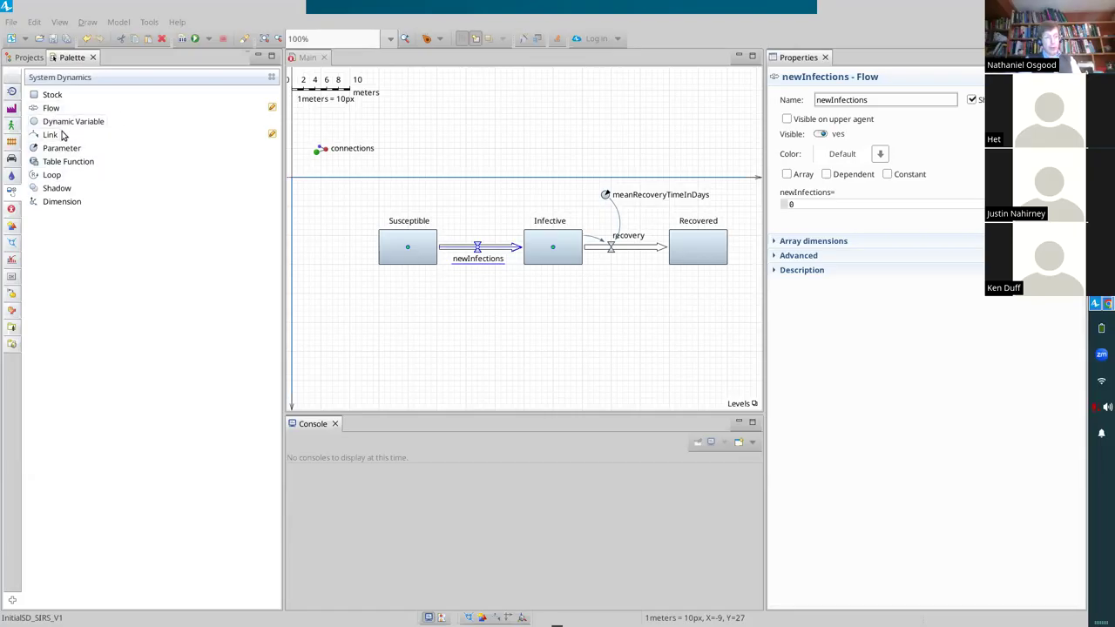
# Place a dynamic variable above the stocks and name it TotalPopulation
pyautogui.moveTo(61, 124); pyautogui.dragTo(538, 138)
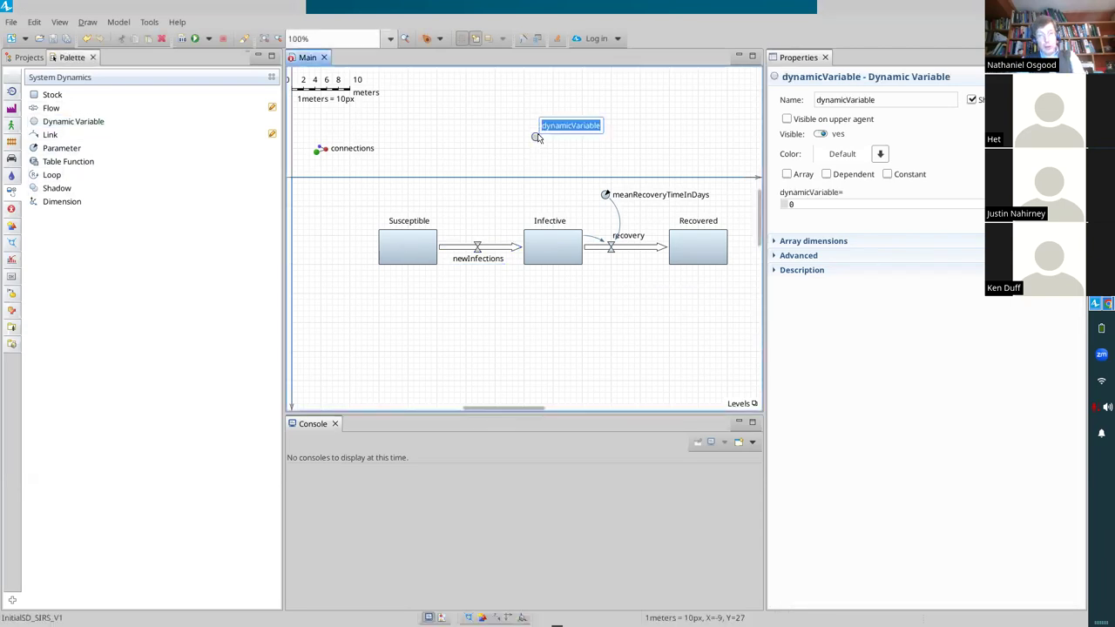
pyautogui.write('TotalPopulation')
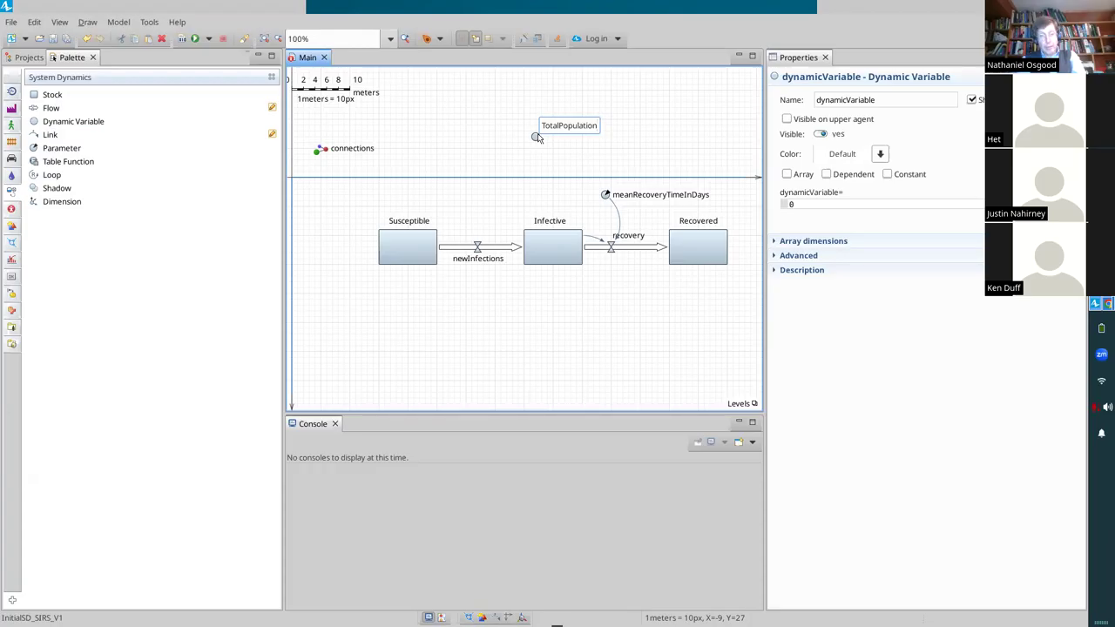
pyautogui.press('Return')
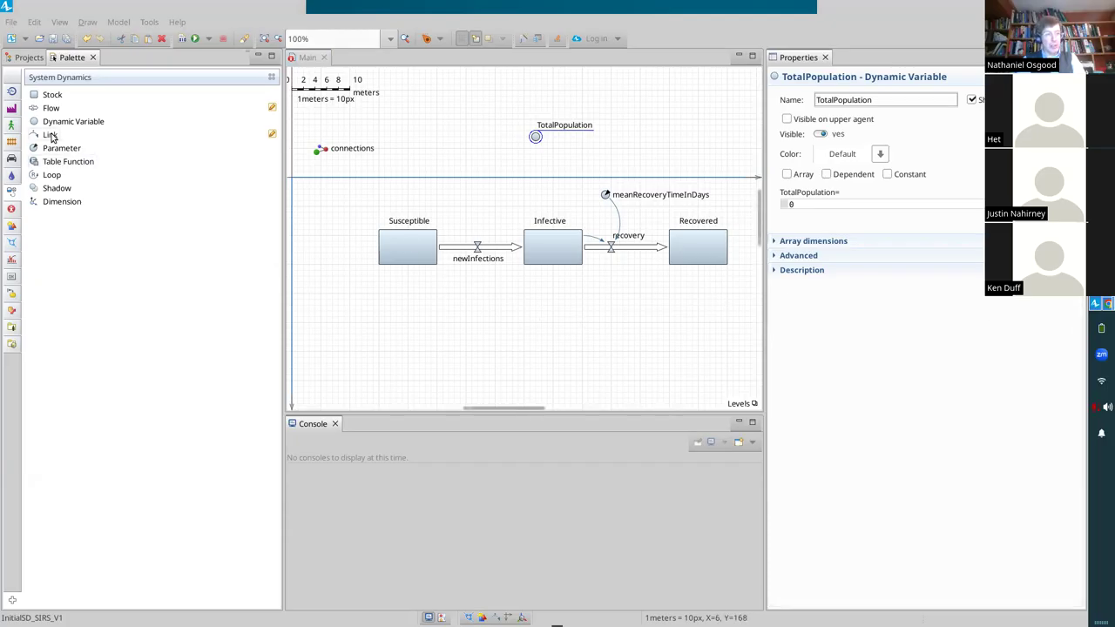
# Try trial links to TotalPopulation, nudge the variable up-right, and clear the loose links
pyautogui.moveTo(50, 135); pyautogui.dragTo(421, 231)
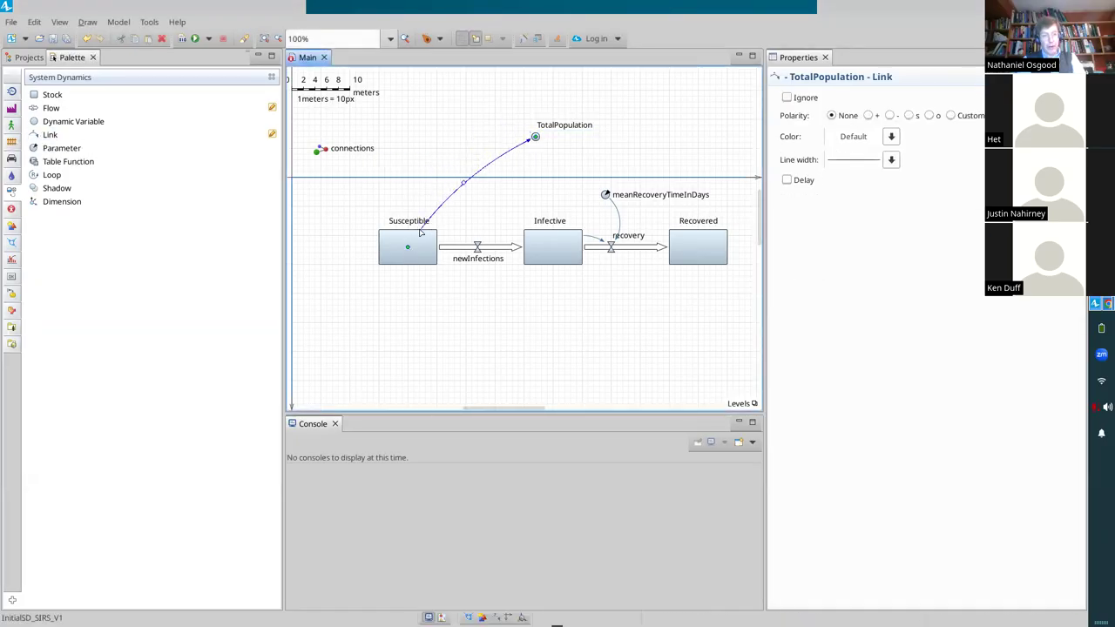
pyautogui.moveTo(464, 183); pyautogui.dragTo(411, 194)
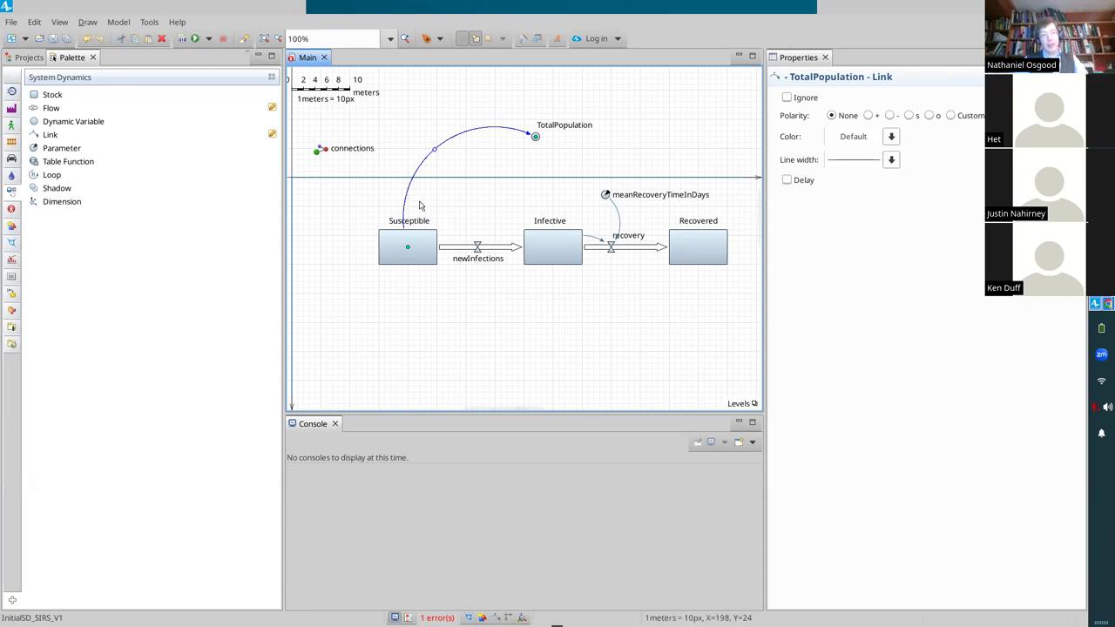
pyautogui.moveTo(535, 137); pyautogui.dragTo(541, 126)
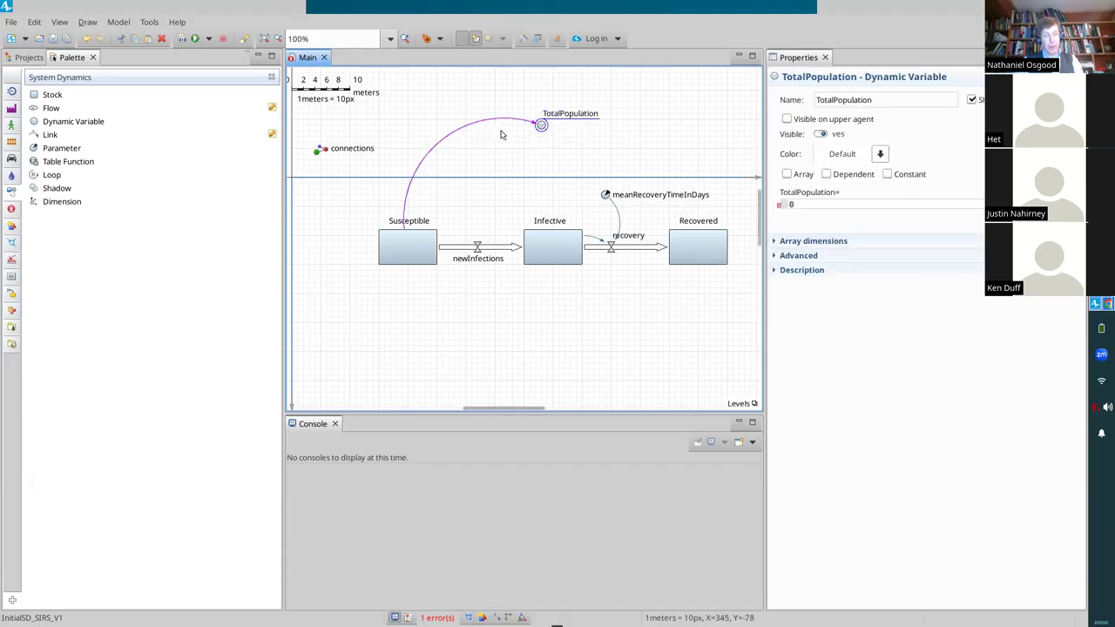
pyautogui.moveTo(39, 139); pyautogui.dragTo(497, 170)
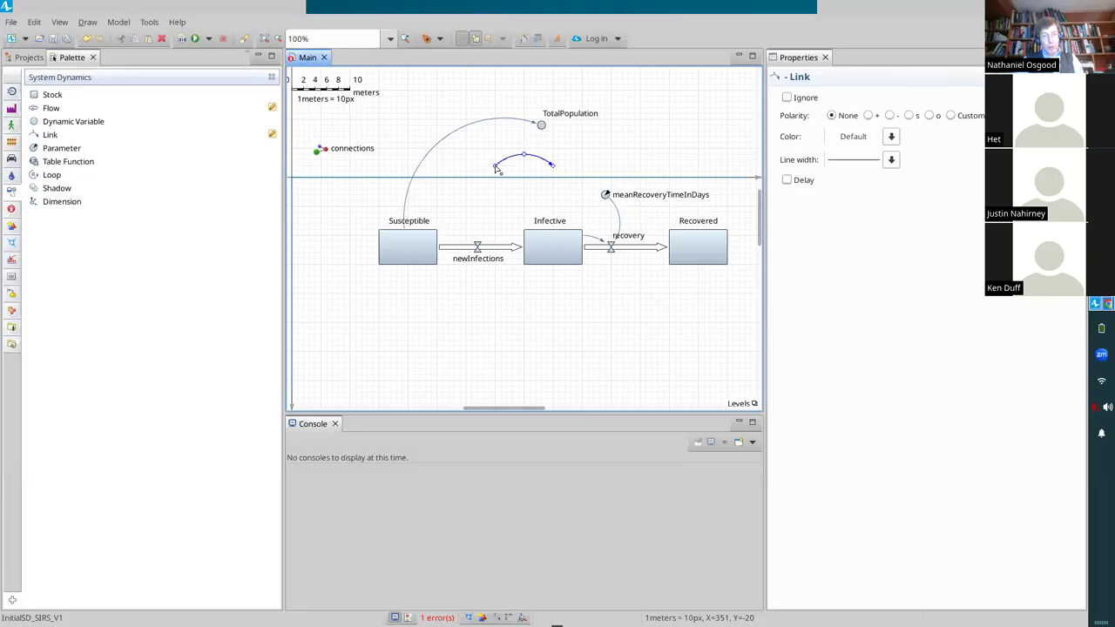
pyautogui.click(459, 129)
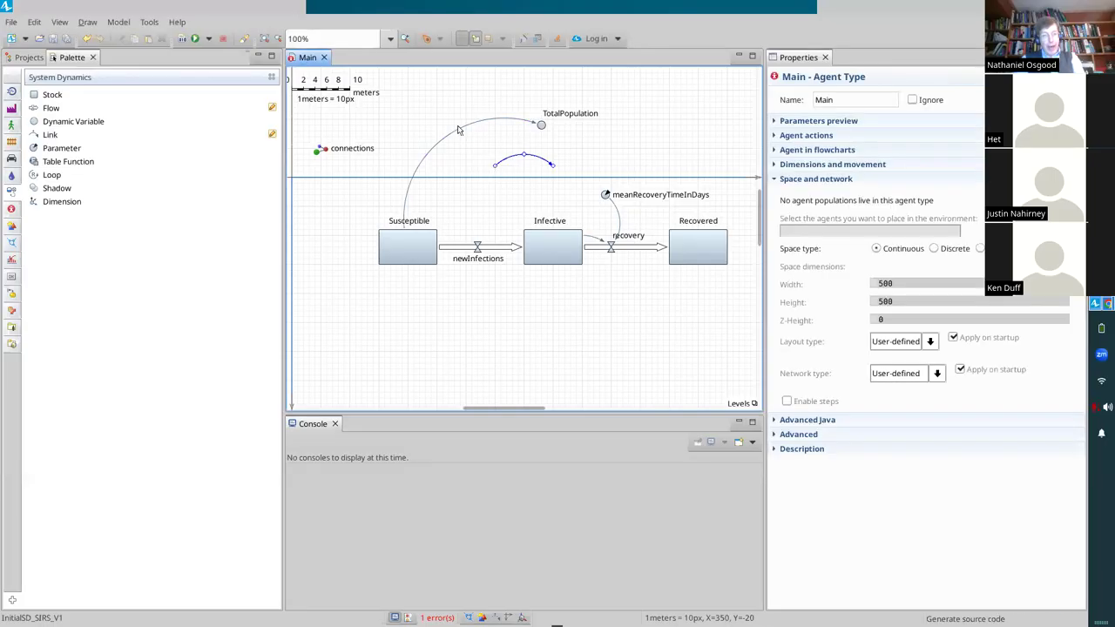
pyautogui.click(459, 128)
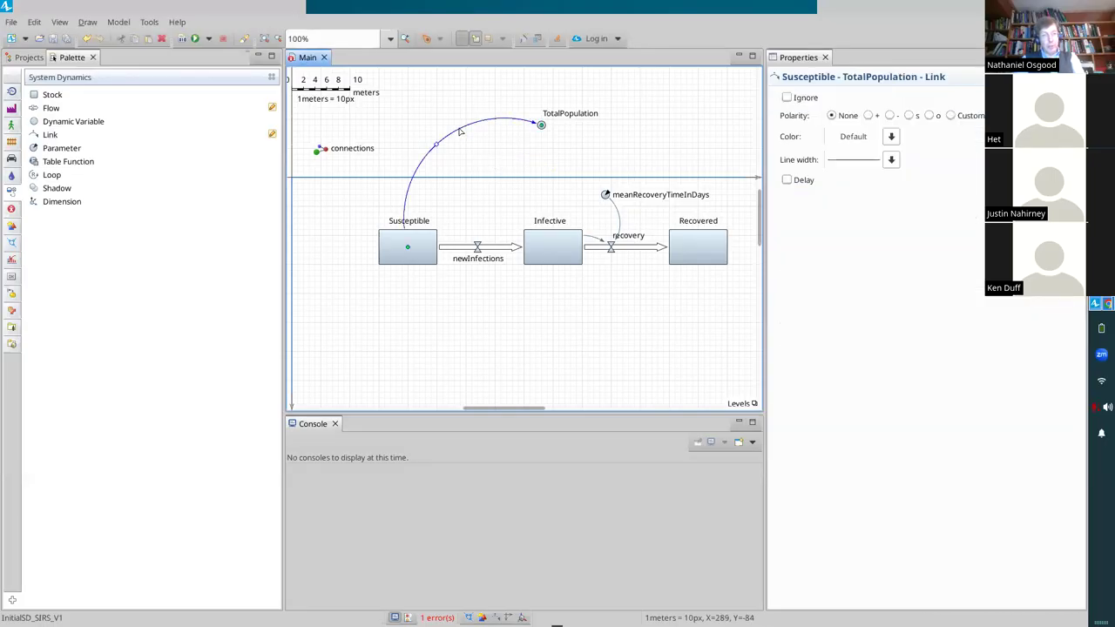
pyautogui.click(543, 132)
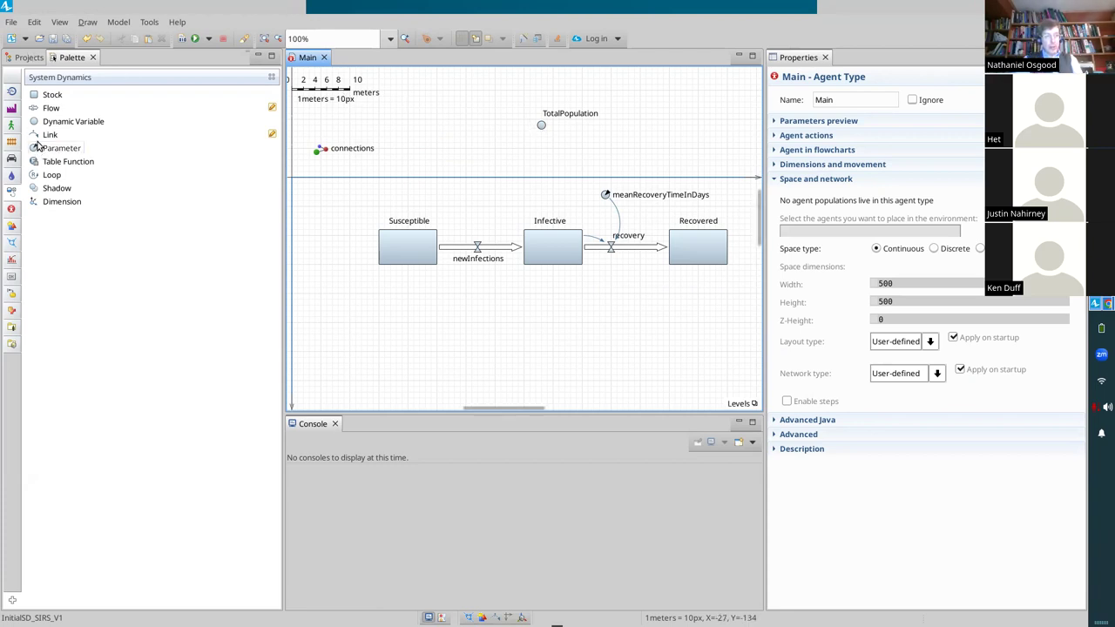
# Draw arced links from Susceptible, Infective and Recovered into TotalPopulation
pyautogui.moveTo(48, 135); pyautogui.dragTo(478, 128)
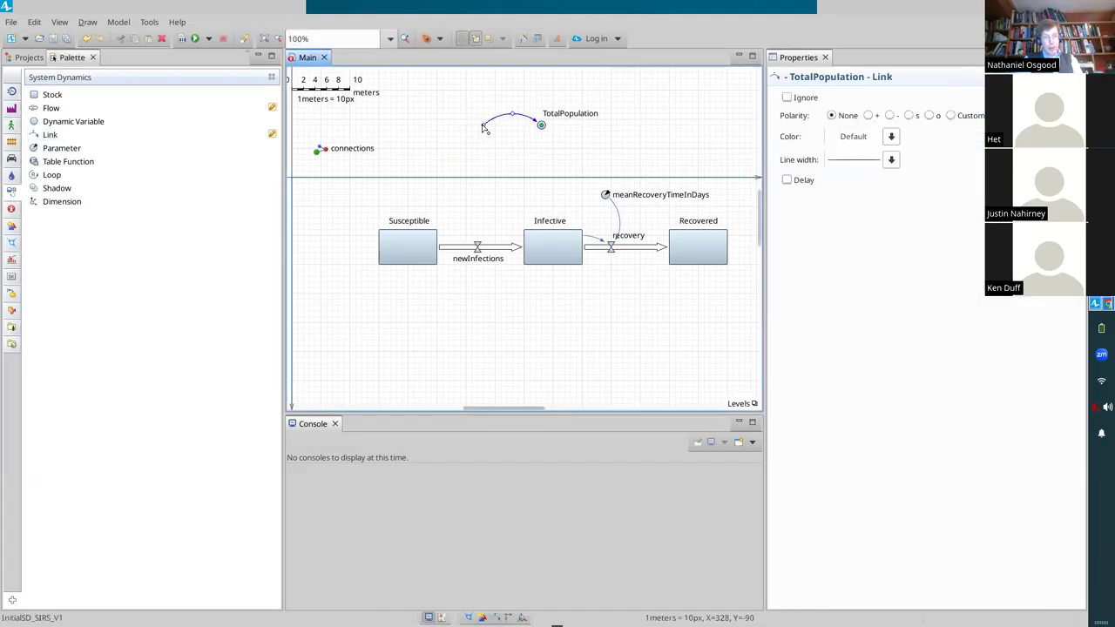
pyautogui.click(404, 252)
pyautogui.moveTo(474, 174); pyautogui.dragTo(420, 174)
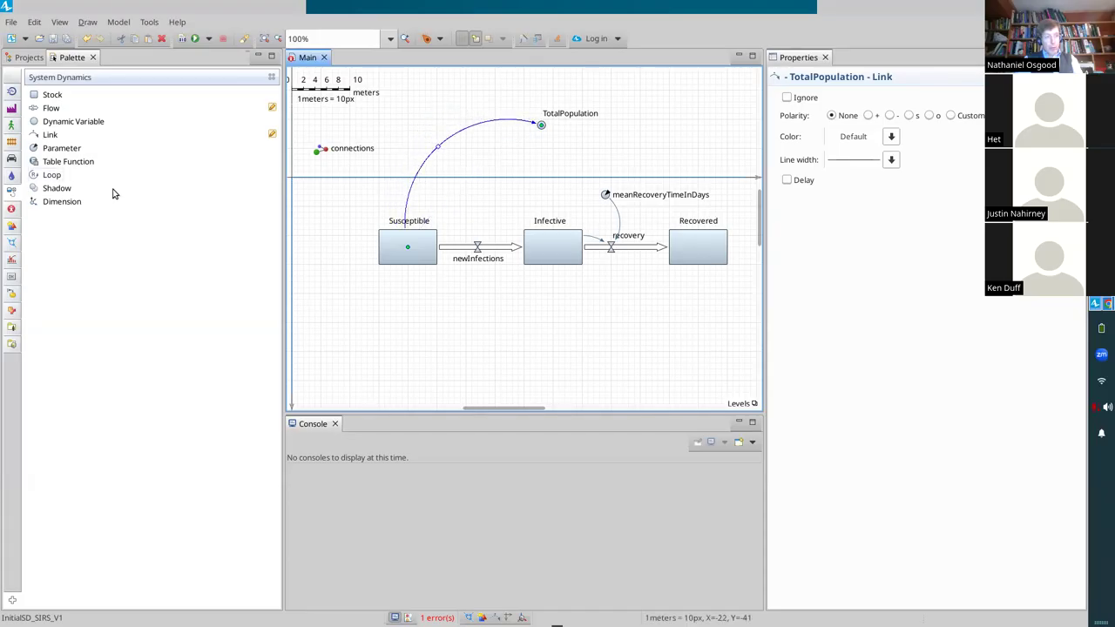
pyautogui.moveTo(50, 134); pyautogui.dragTo(488, 131)
pyautogui.moveTo(530, 209); pyautogui.dragTo(551, 248)
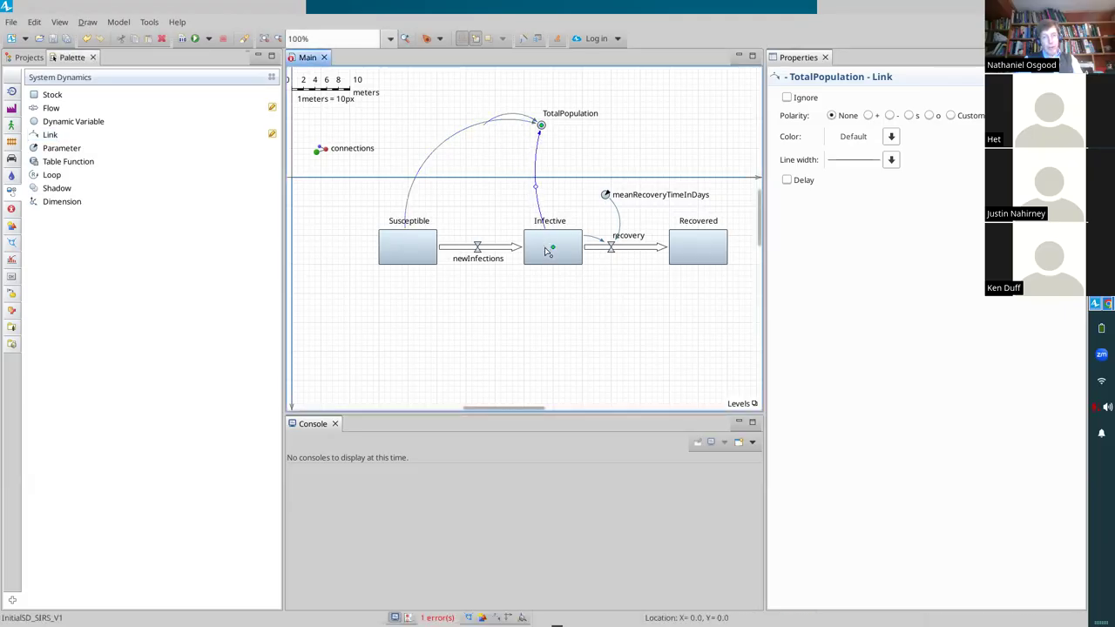
pyautogui.moveTo(46, 136); pyautogui.dragTo(699, 248)
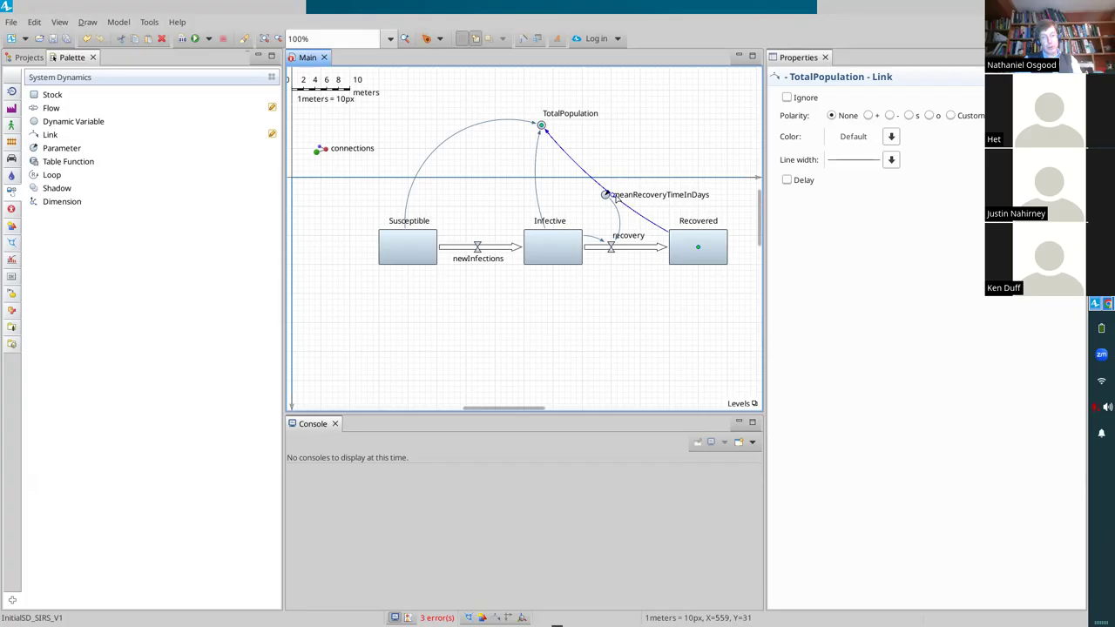
pyautogui.moveTo(617, 201); pyautogui.dragTo(541, 126)
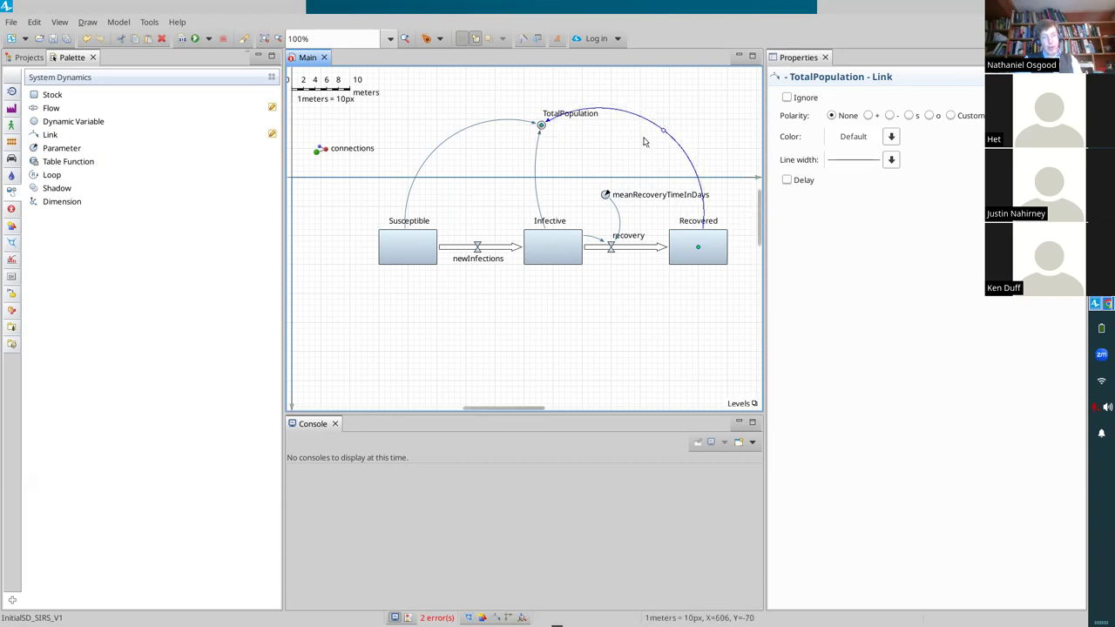
pyautogui.click(549, 131)
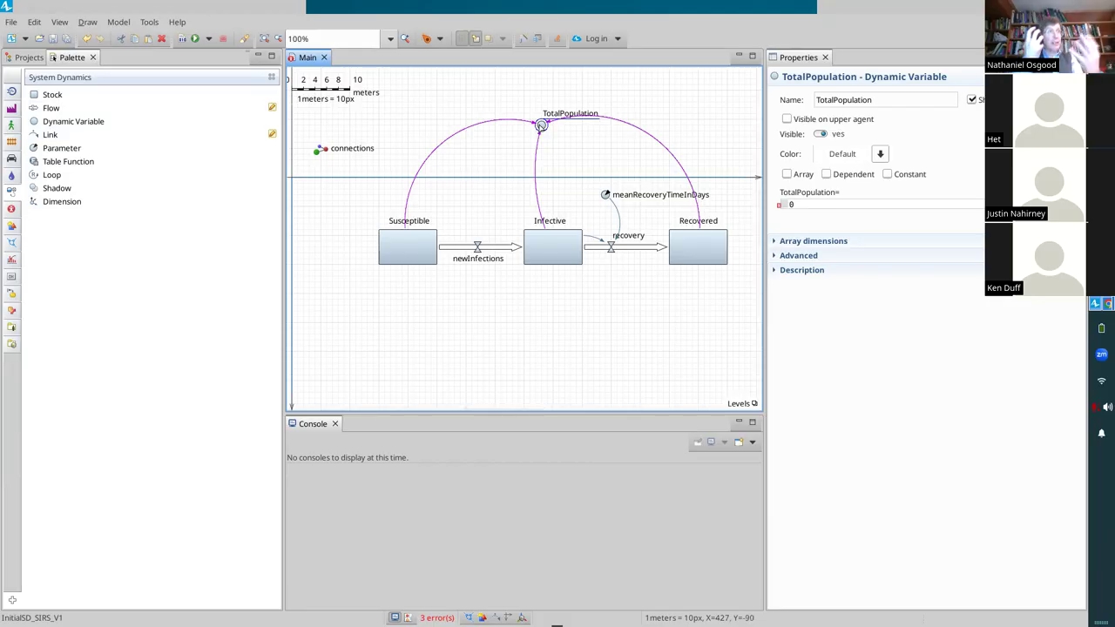
# Enter the TotalPopulation equation as Susceptible + Infective + Recovered and save the model
pyautogui.doubleClick(541, 126)
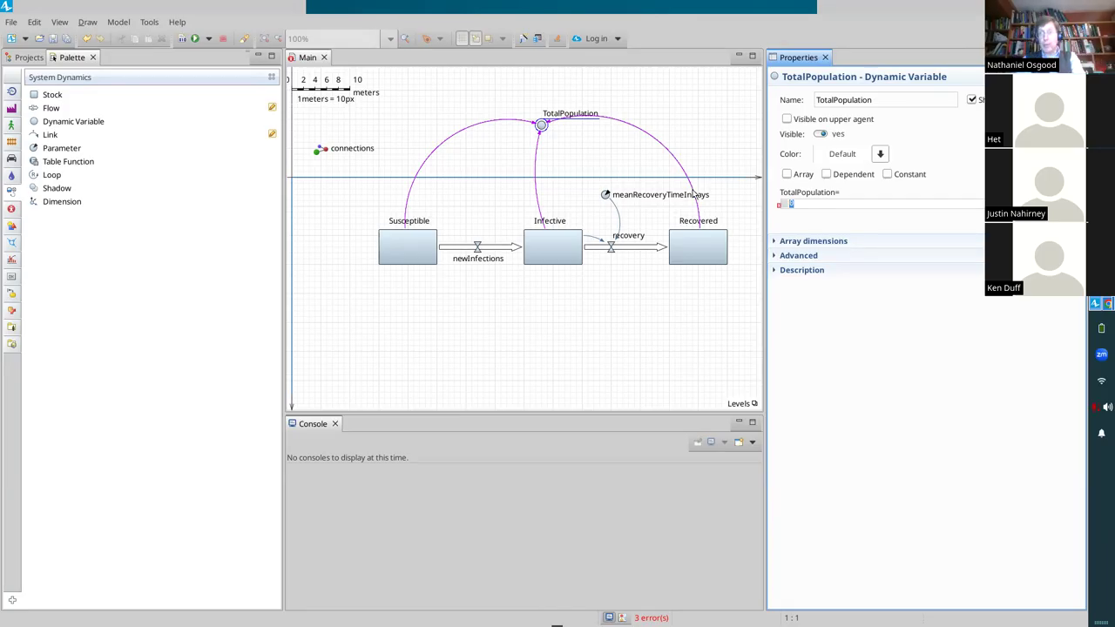
pyautogui.write('Sudce')
pyautogui.press('BackSpace')
pyautogui.press('BackSpace')
pyautogui.press('BackSpace')
pyautogui.write('sceptible')
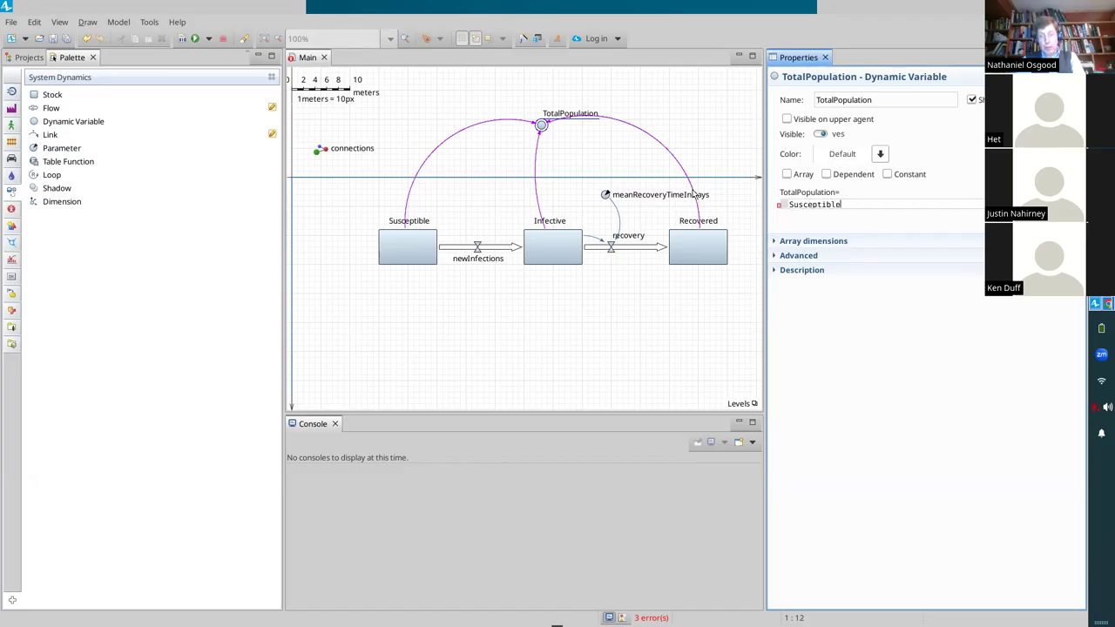
pyautogui.write(' + Infec')
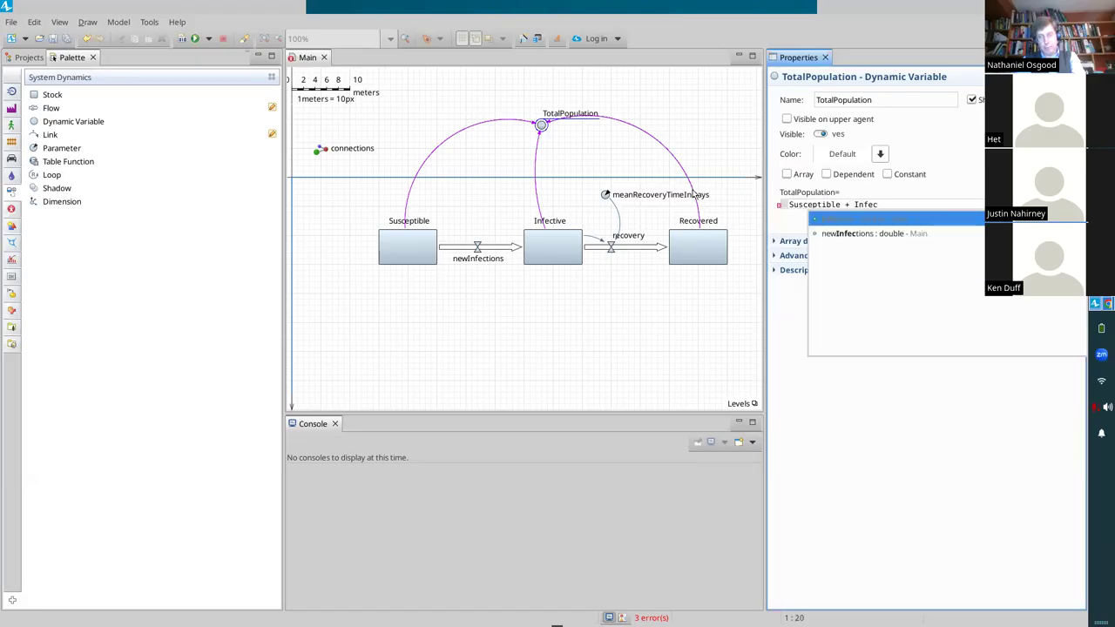
pyautogui.press('Return')
pyautogui.write('+ ')
pyautogui.write('Recoverex')
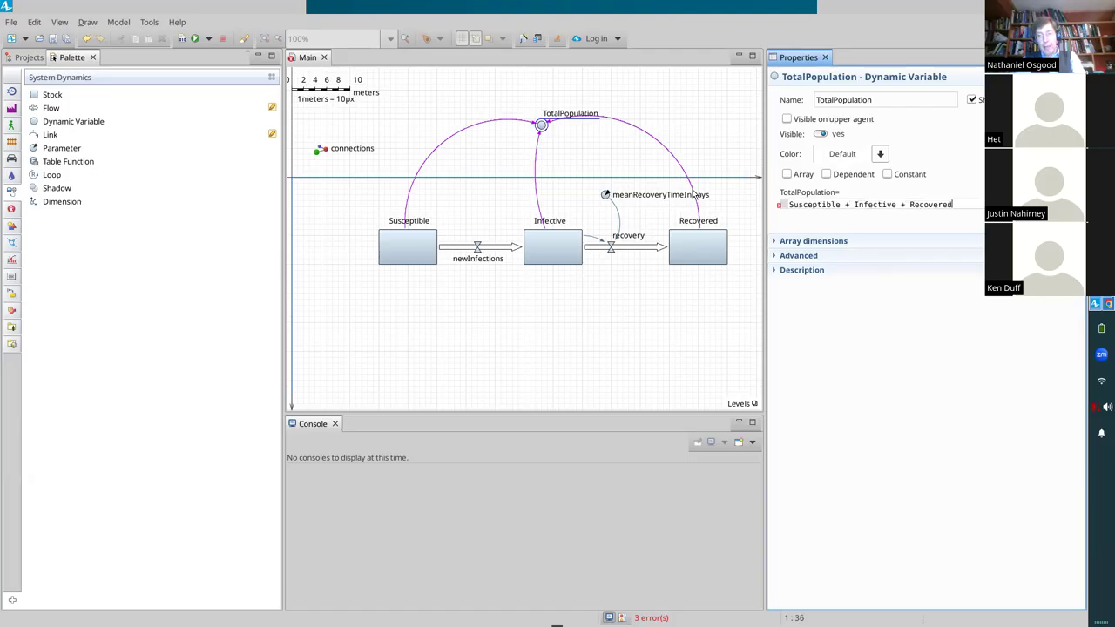
pyautogui.hotkey('ctrl', 's')
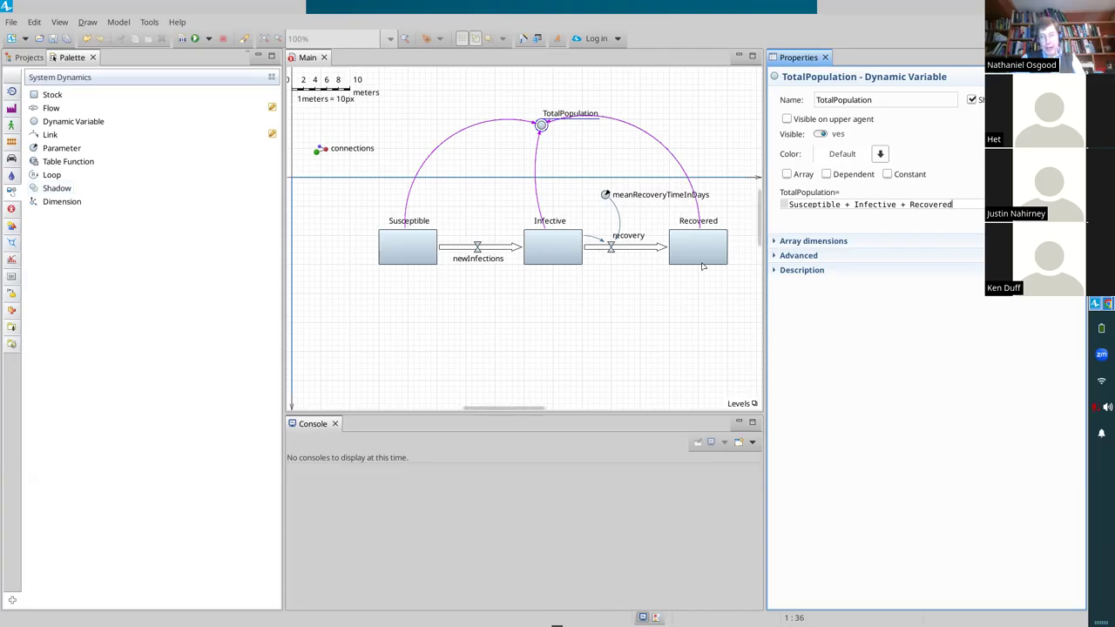
pyautogui.click(940, 203)
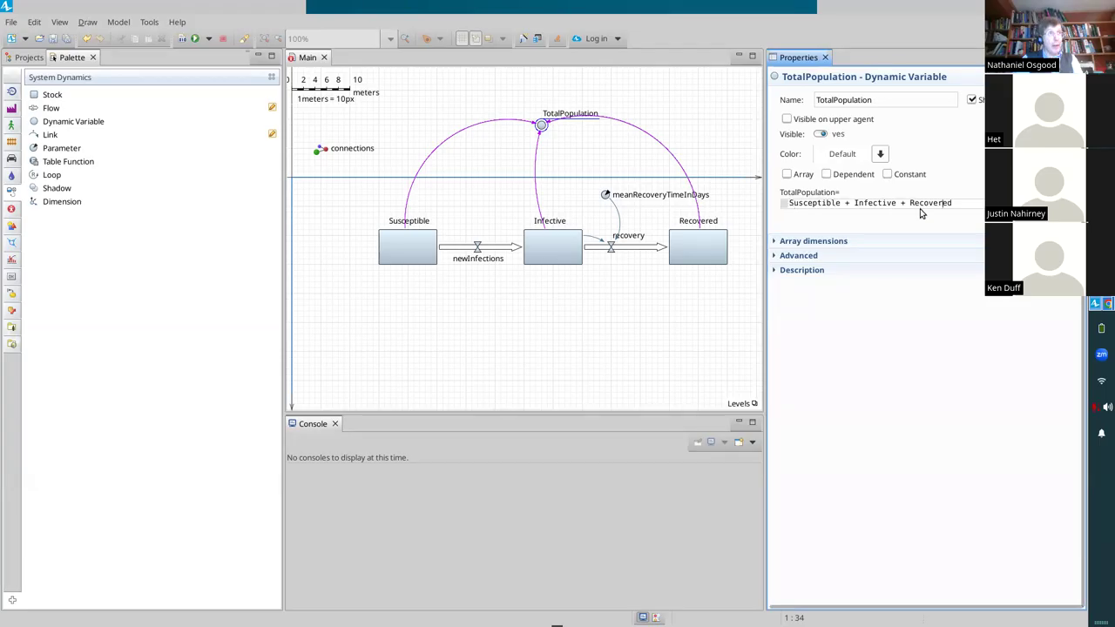
pyautogui.hotkey('ctrl', 's')
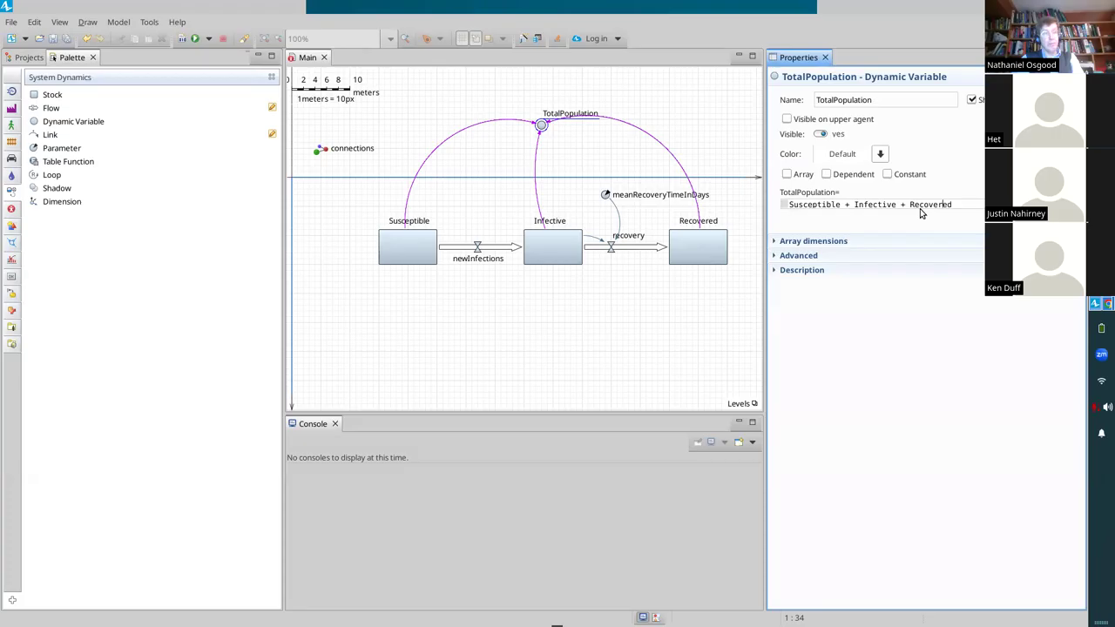
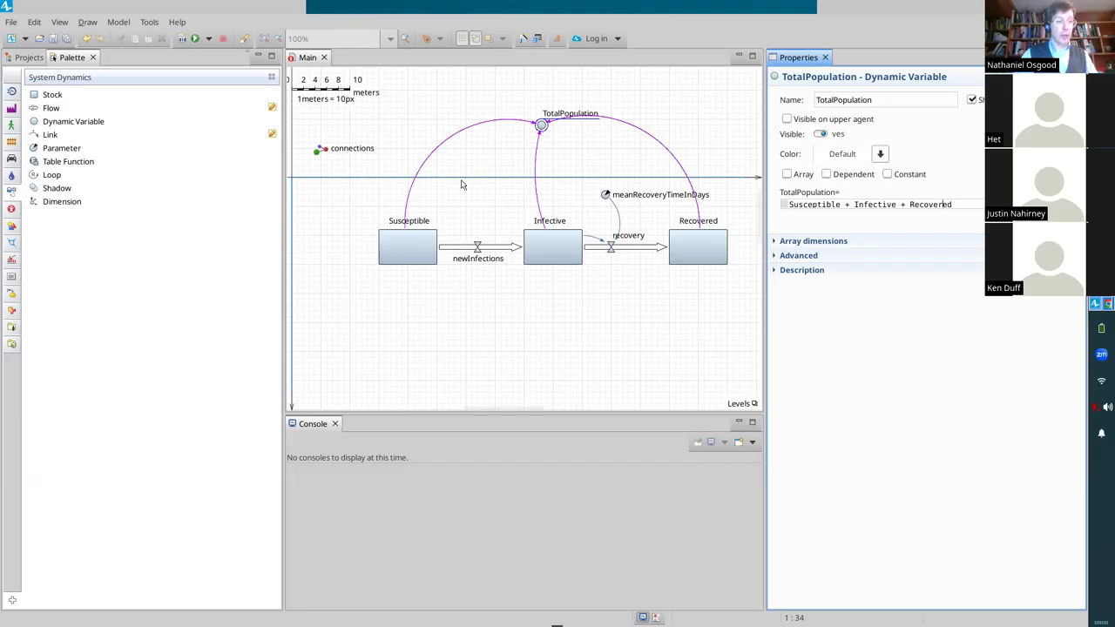
# Place a dynamic variable named infectionPrevalence left of TotalPopulation and adjust its label
pyautogui.moveTo(74, 121); pyautogui.dragTo(481, 144)
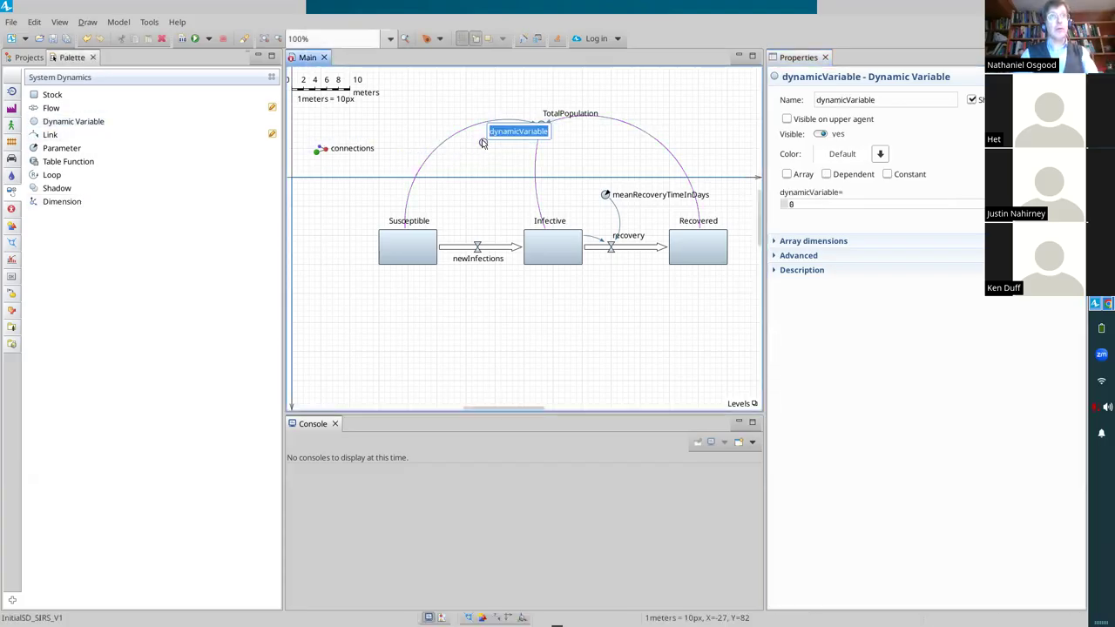
pyautogui.write('prevalence')
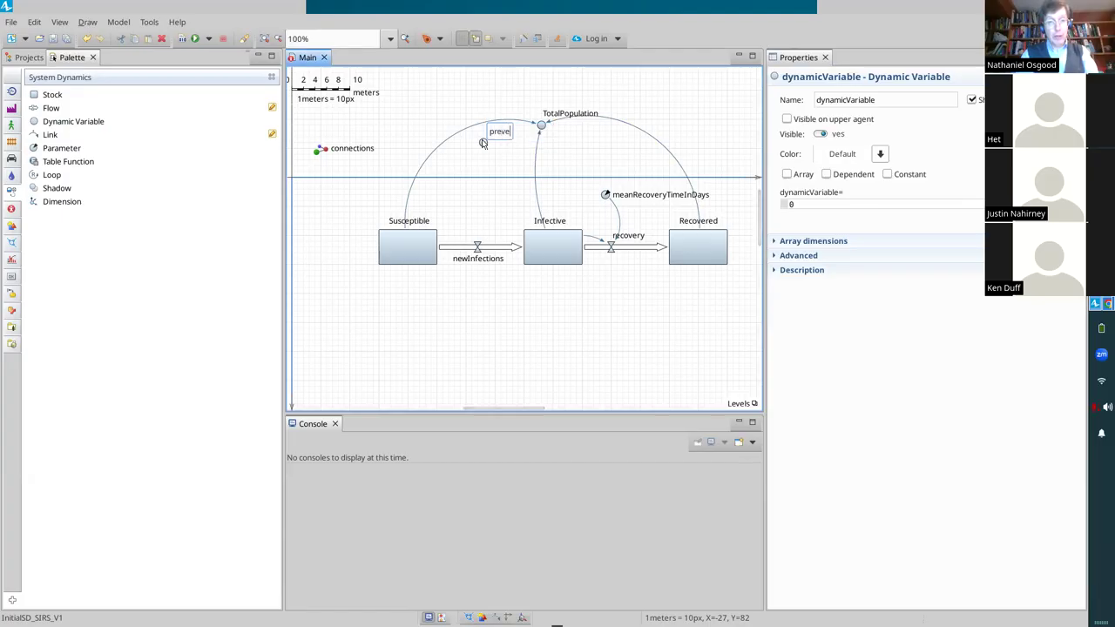
pyautogui.hotkey('ctrl', 'a')
pyautogui.write('infectionPrevalence')
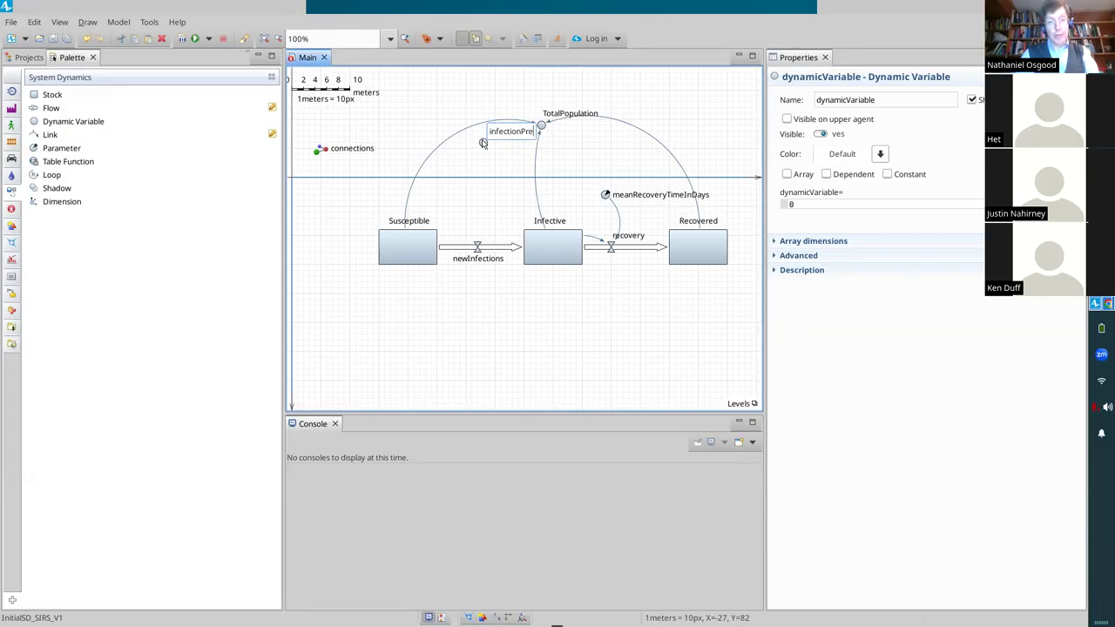
pyautogui.press('Return')
pyautogui.moveTo(522, 131); pyautogui.dragTo(485, 130)
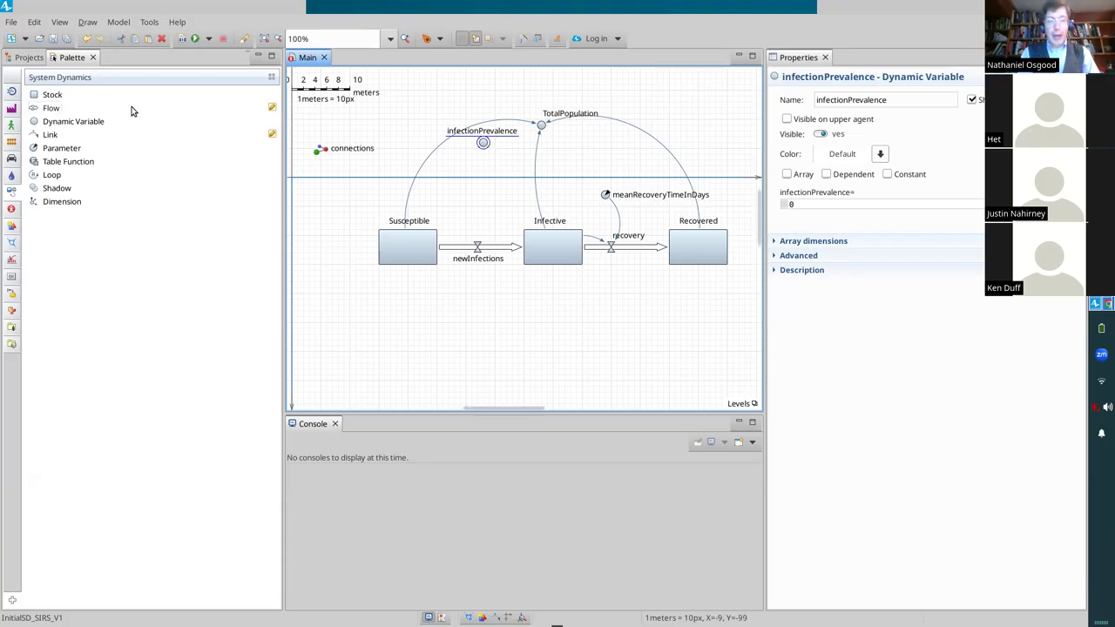
# Draw a dependency link from TotalPopulation to infectionPrevalence
pyautogui.click(50, 134)
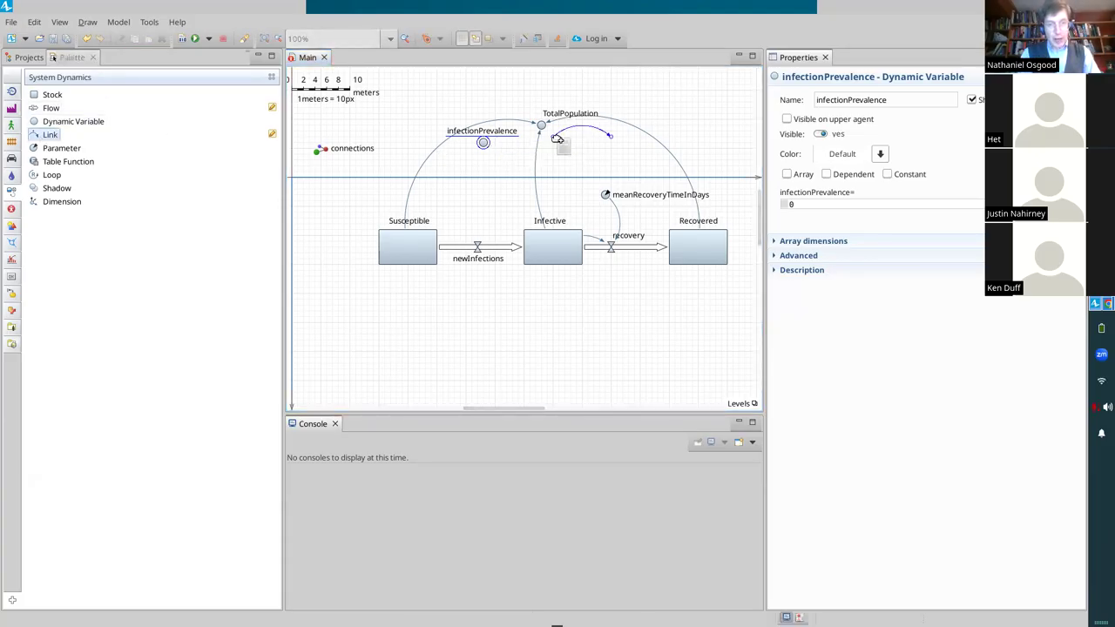
pyautogui.click(541, 125)
pyautogui.click(599, 125)
pyautogui.moveTo(599, 126); pyautogui.dragTo(488, 145)
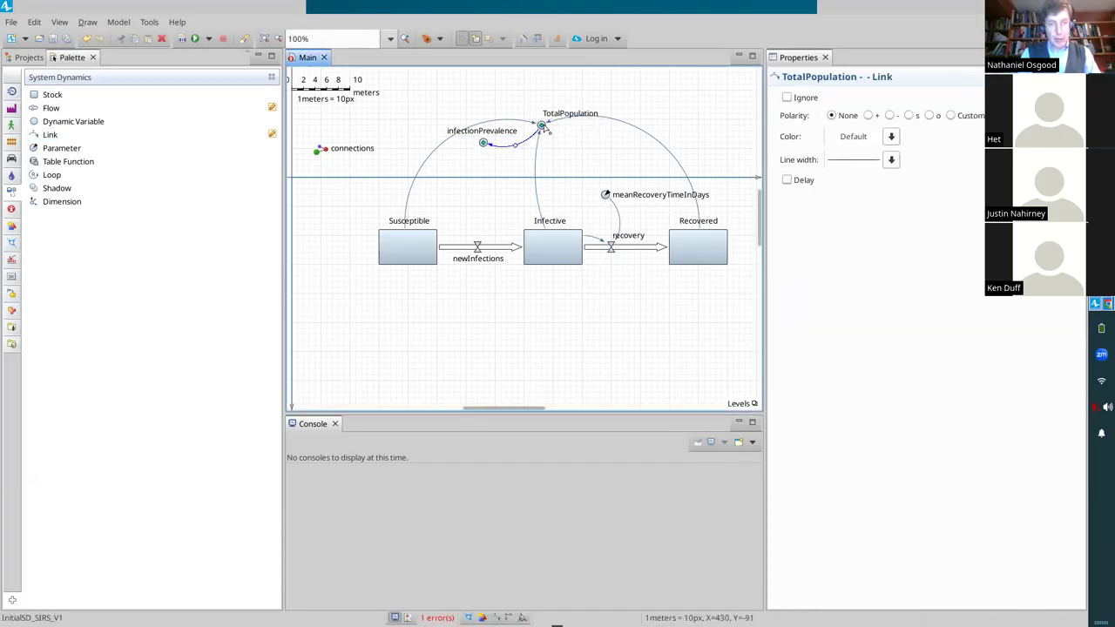
# Link the Infective stock to infectionPrevalence, then select the variable's formula field
pyautogui.click(44, 130)
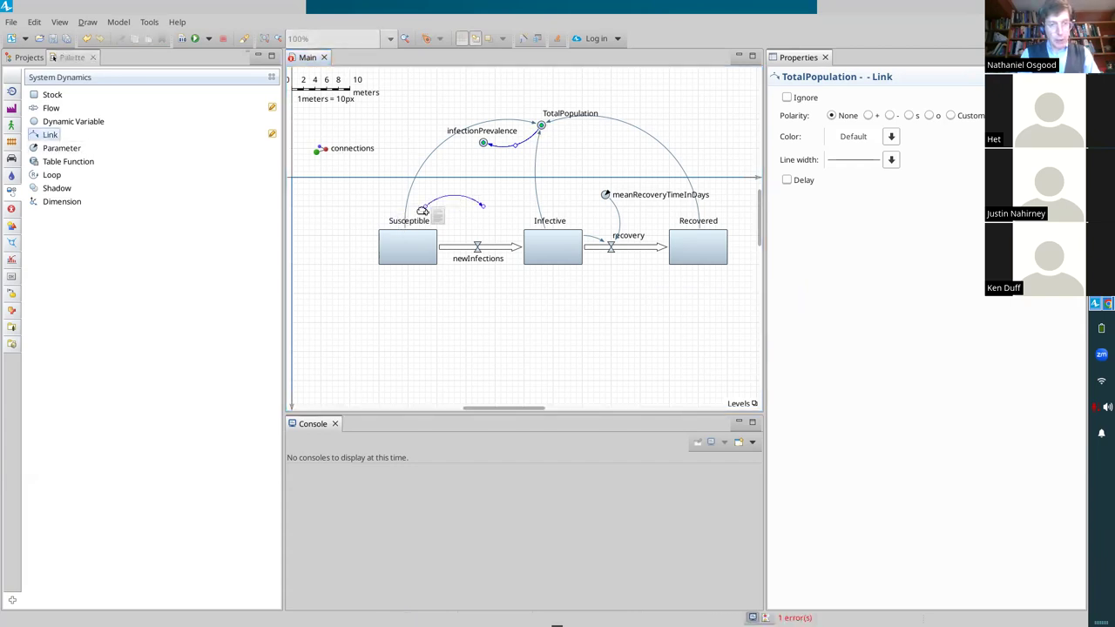
pyautogui.click(425, 142)
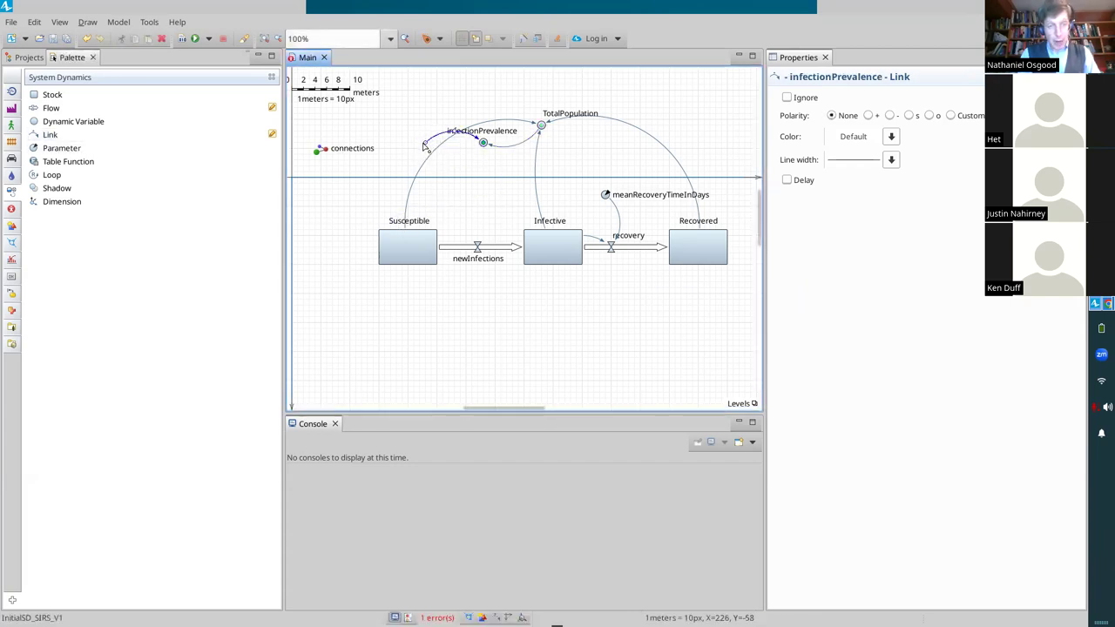
pyautogui.click(554, 248)
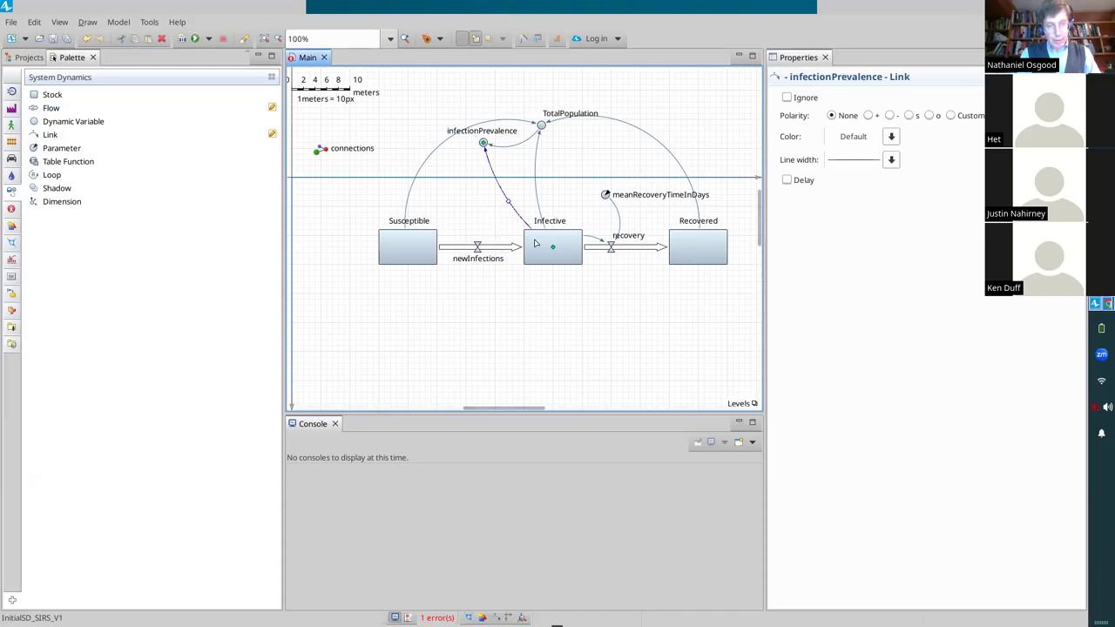
pyautogui.click(481, 144)
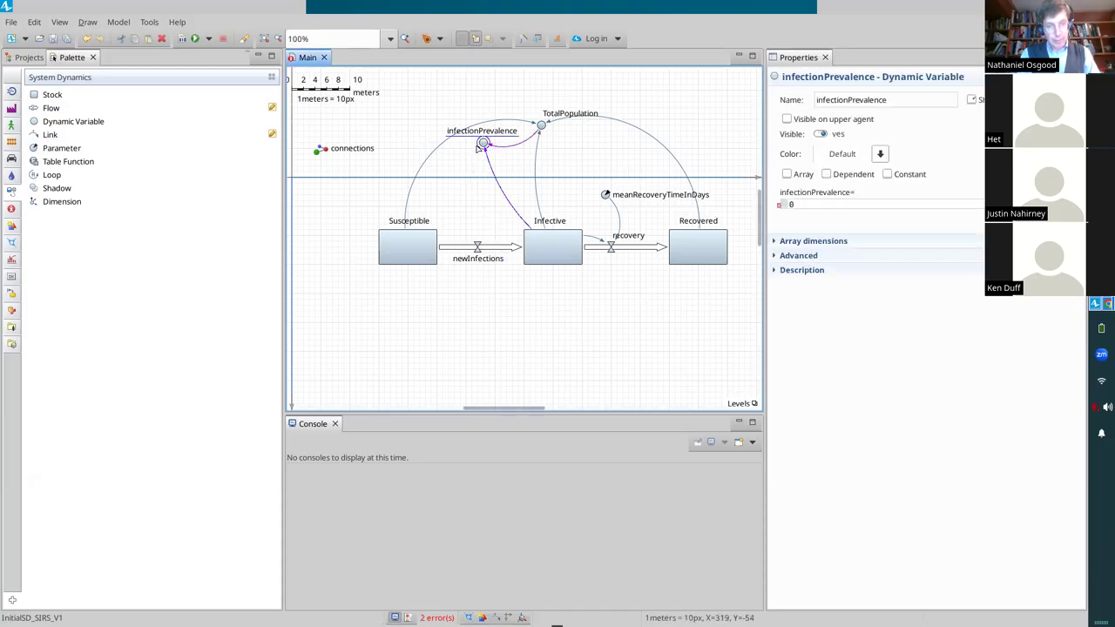
pyautogui.click(802, 203)
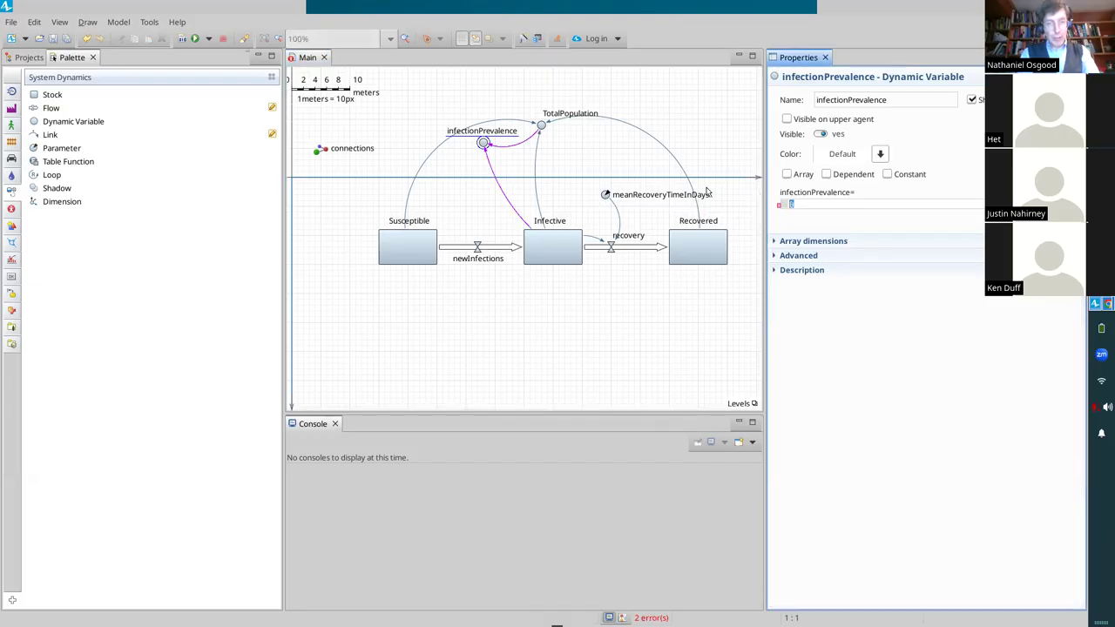
# Enter 'Infective / TotalPopulation' as the infectionPrevalence formula
pyautogui.write('Infective')
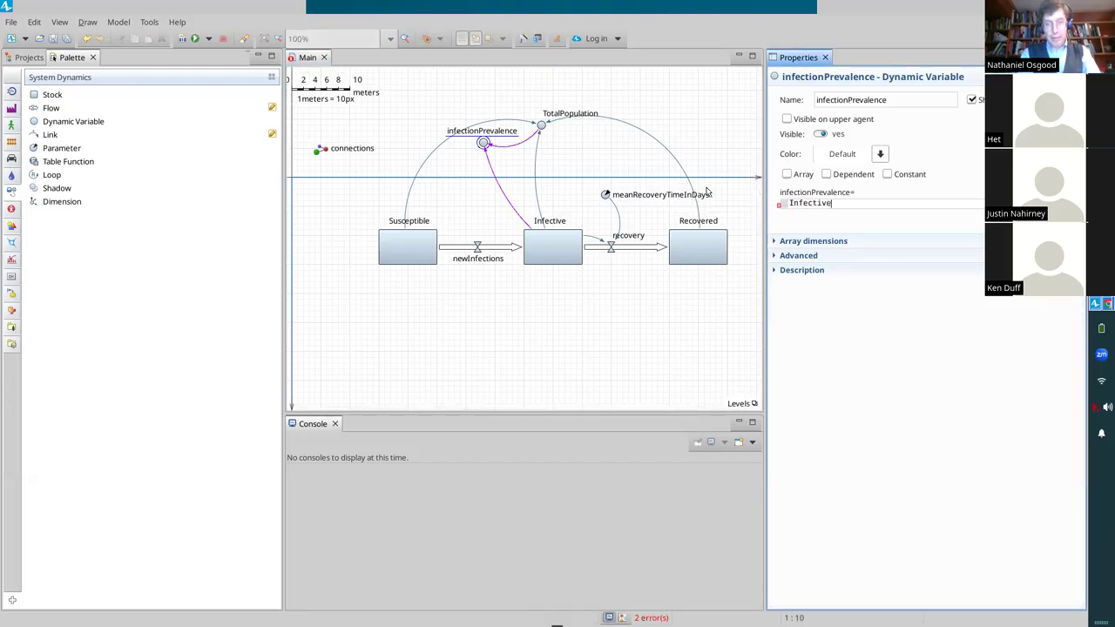
pyautogui.write(' / T')
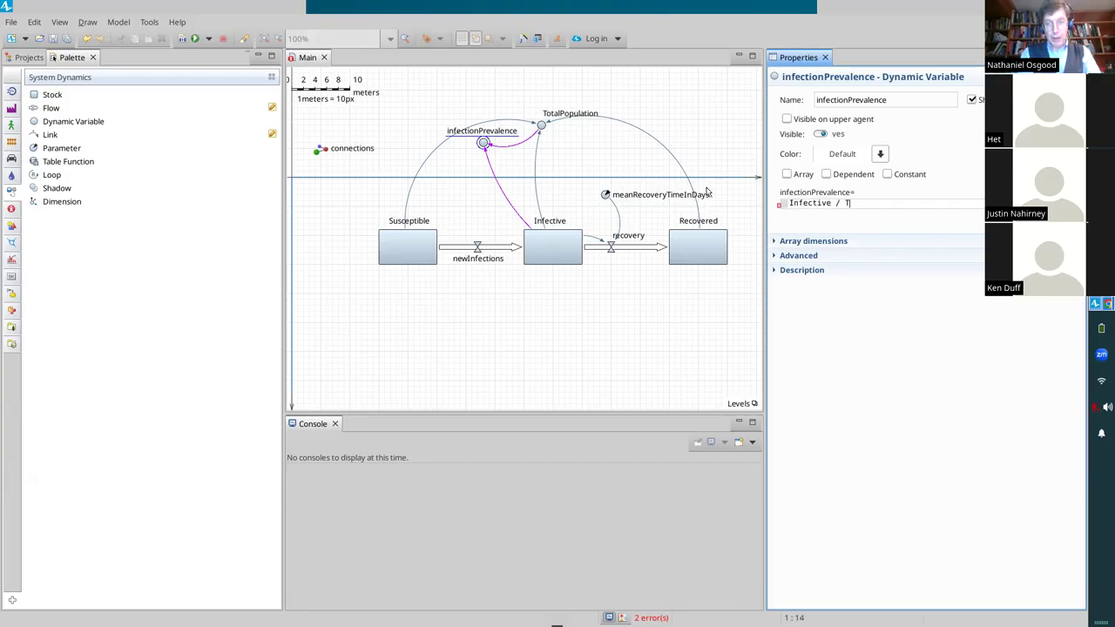
pyautogui.write('otalPopulation')
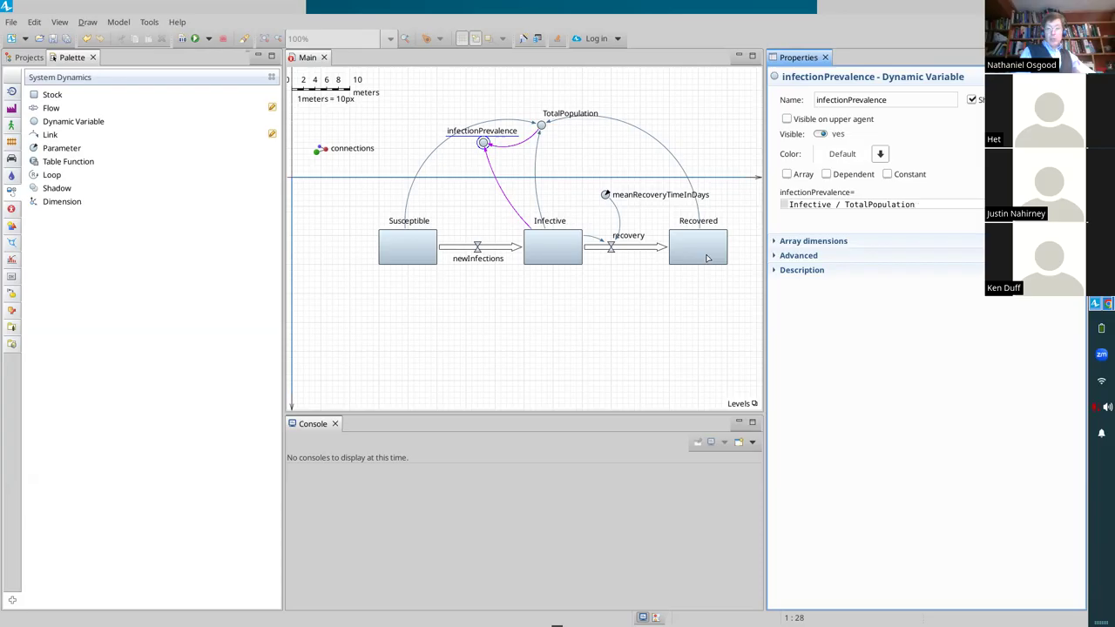
pyautogui.moveTo(864, 204)
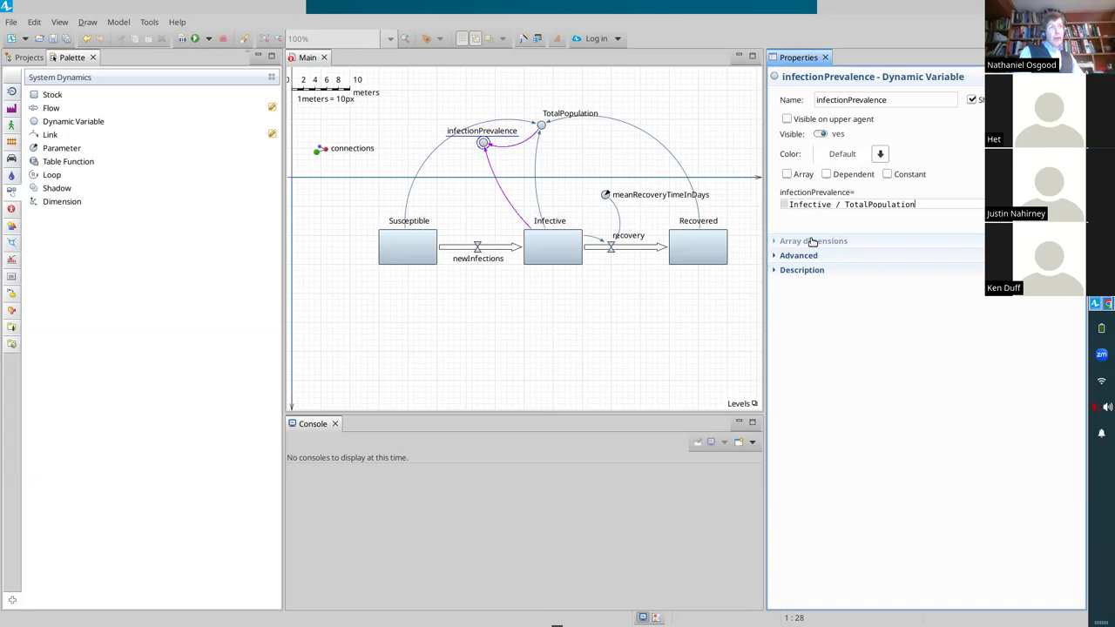
# Place a dynamic variable named forceOfInfection above newInfections, between Susceptible and Infective
pyautogui.click(49, 122)
pyautogui.click(460, 209)
pyautogui.moveTo(460, 210); pyautogui.dragTo(448, 212)
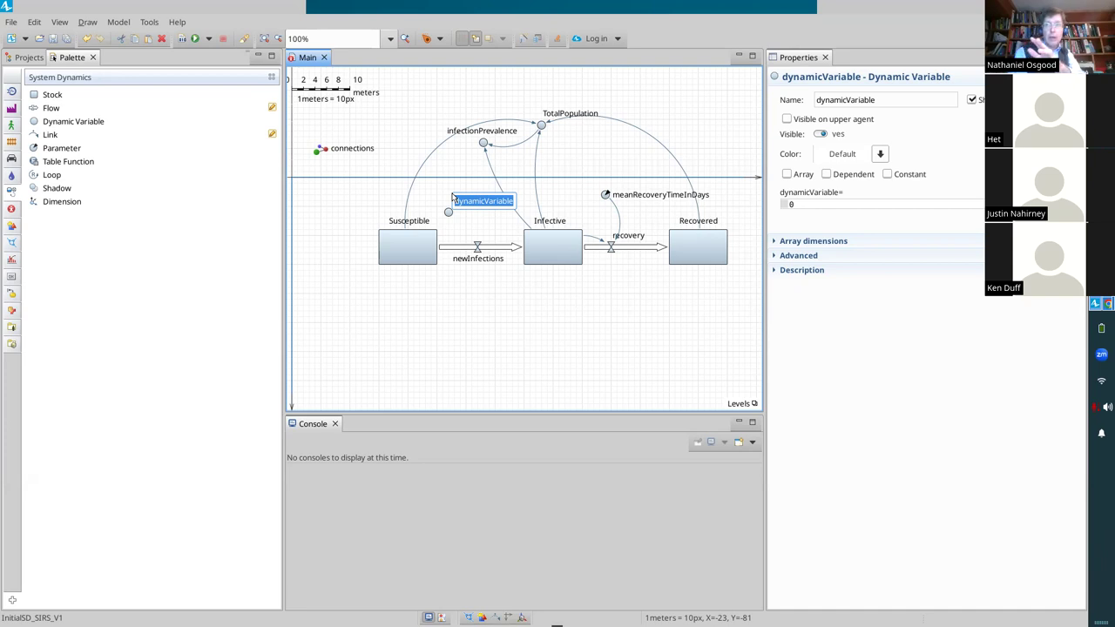
pyautogui.write('forceOf')
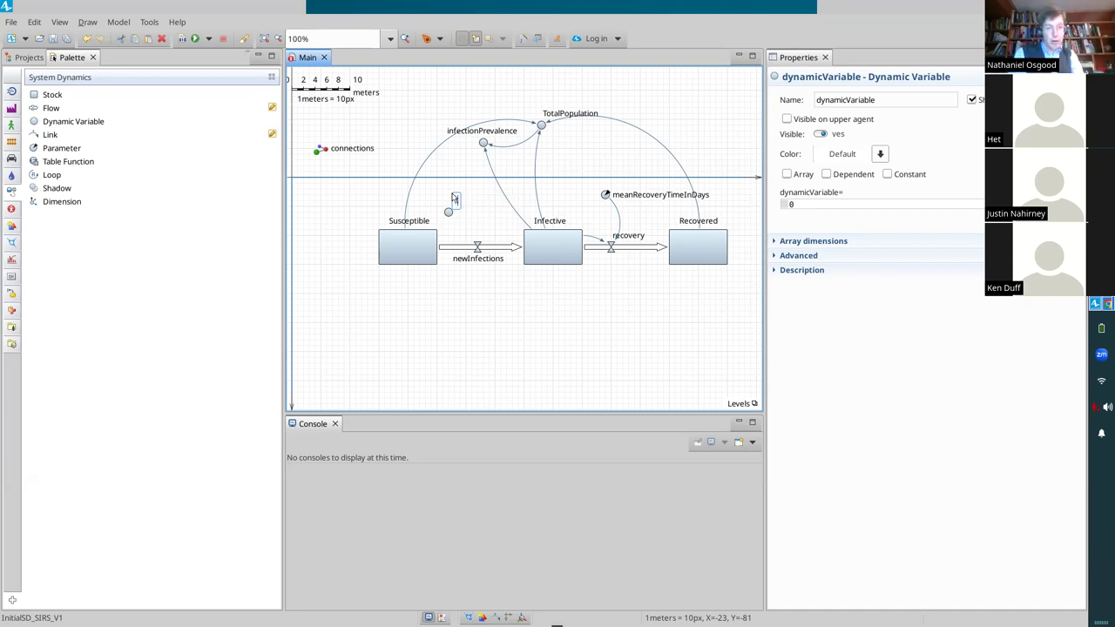
pyautogui.write('Infection')
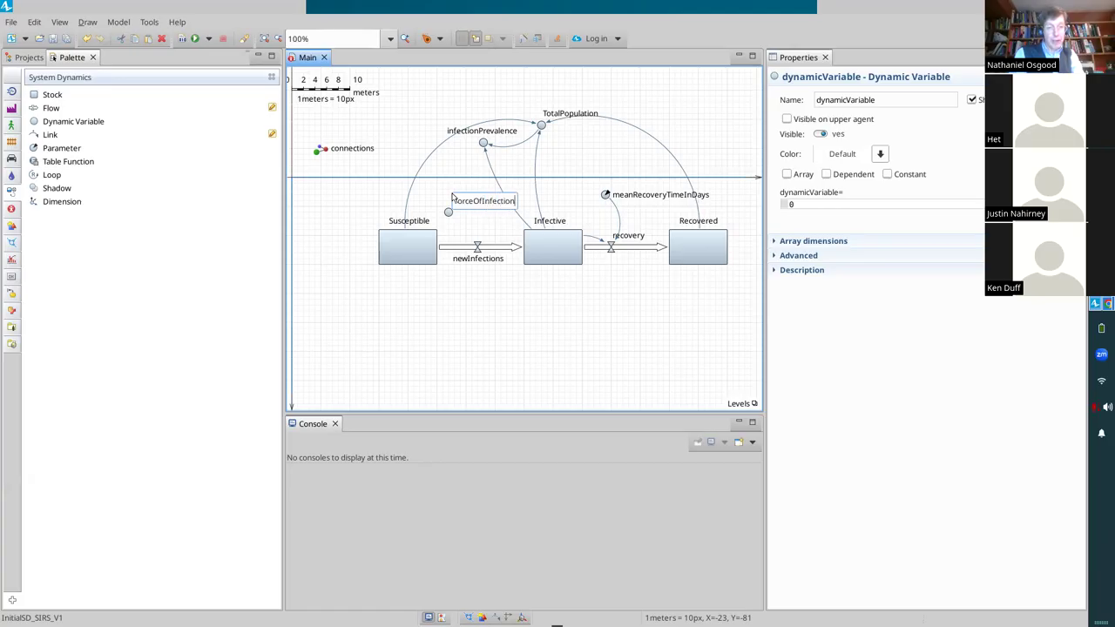
pyautogui.press('Return')
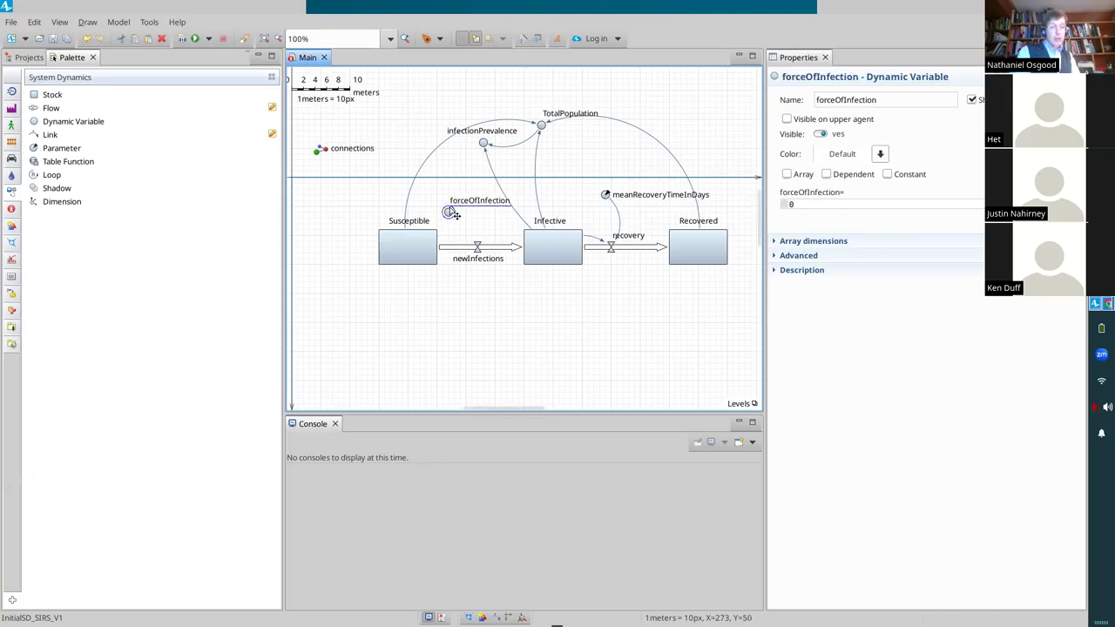
pyautogui.moveTo(449, 212)
pyautogui.mouseDown()
pyautogui.moveTo(459, 225)
pyautogui.moveTo(469, 213)
pyautogui.mouseUp()
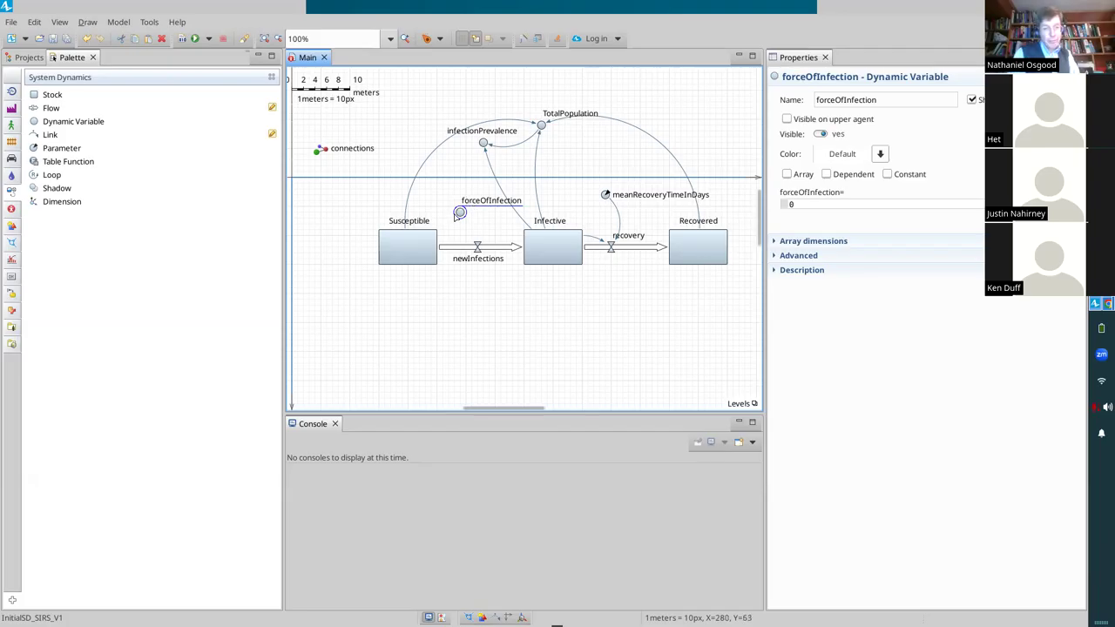
# Nudge forceOfInfection slightly right to center it over the newInfections flow
pyautogui.moveTo(459, 213); pyautogui.dragTo(462, 210)
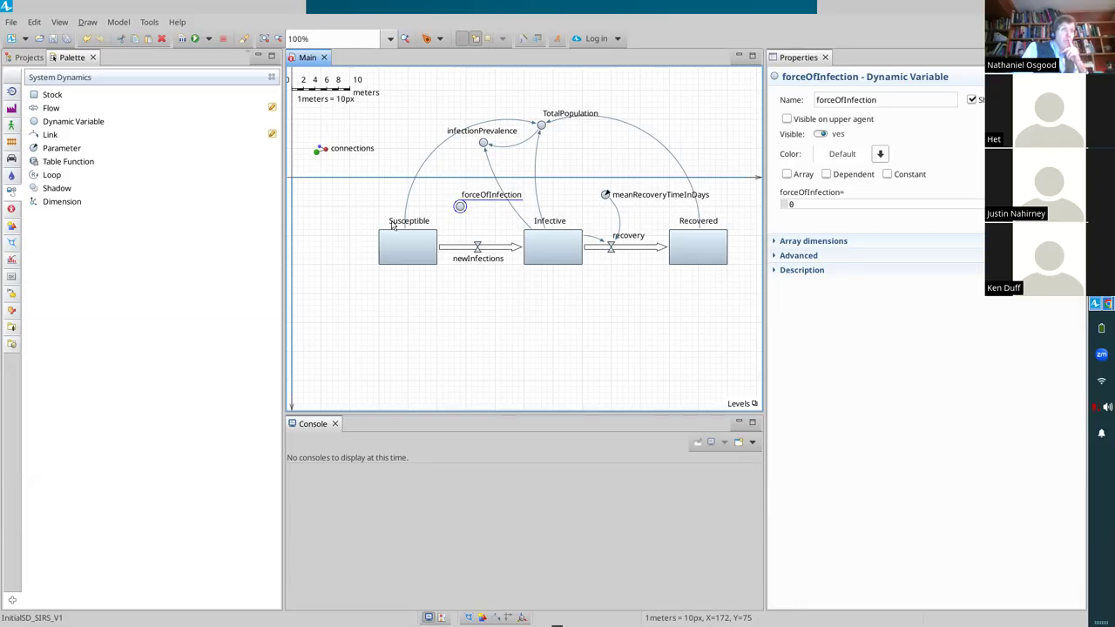
# Place a new parameter below connections, named contactsPerDay
pyautogui.moveTo(52, 152); pyautogui.dragTo(384, 166)
pyautogui.write('contactsPerDay')
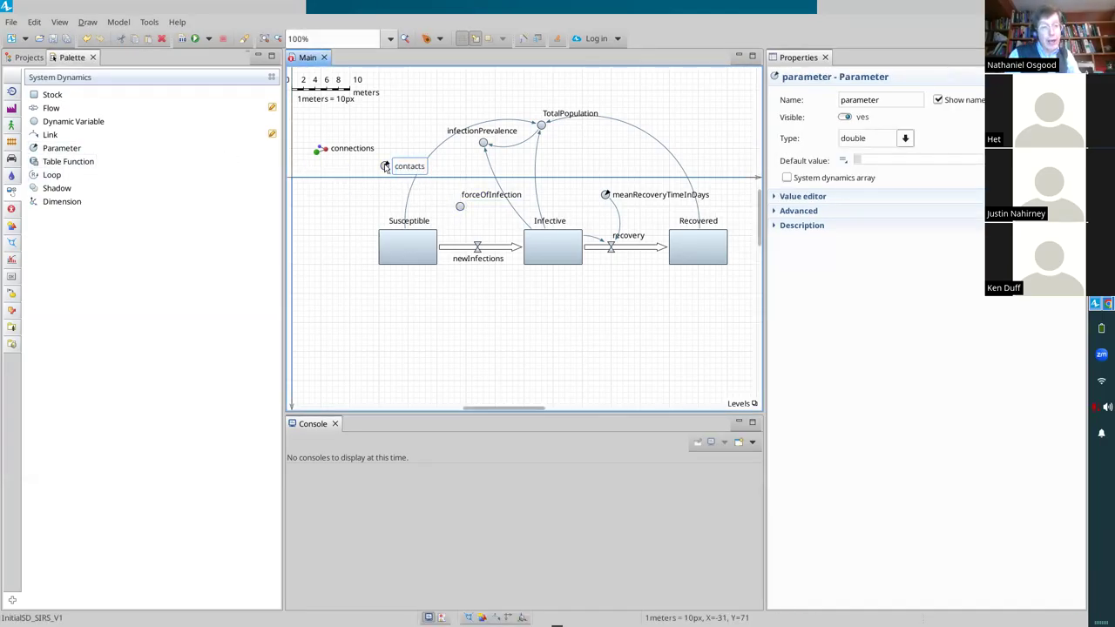
pyautogui.press('Return')
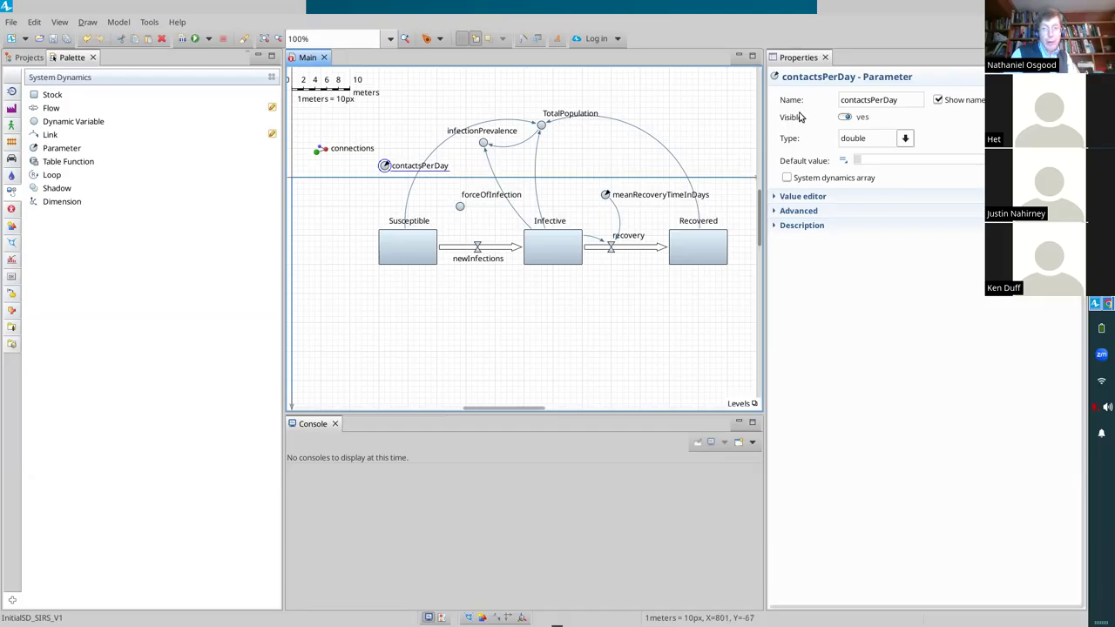
# Rename the parameter to meanContactsPerDay, save, and set its default value to 20.0
pyautogui.click(849, 101)
pyautogui.write('mean')
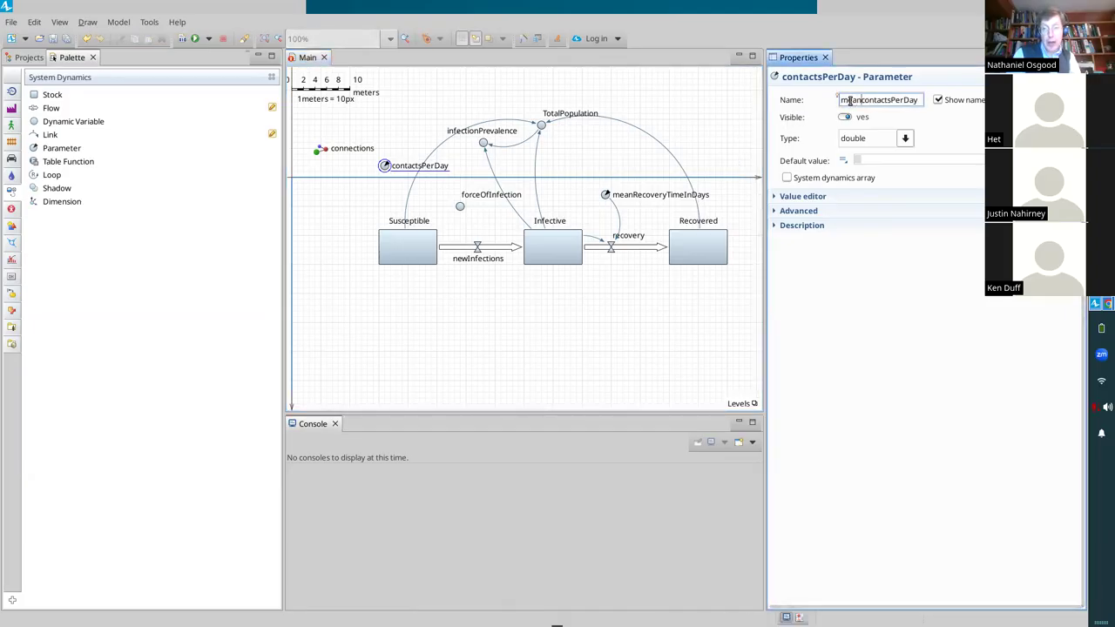
pyautogui.press('Delete')
pyautogui.write('C')
pyautogui.hotkey('ctrl', 's')
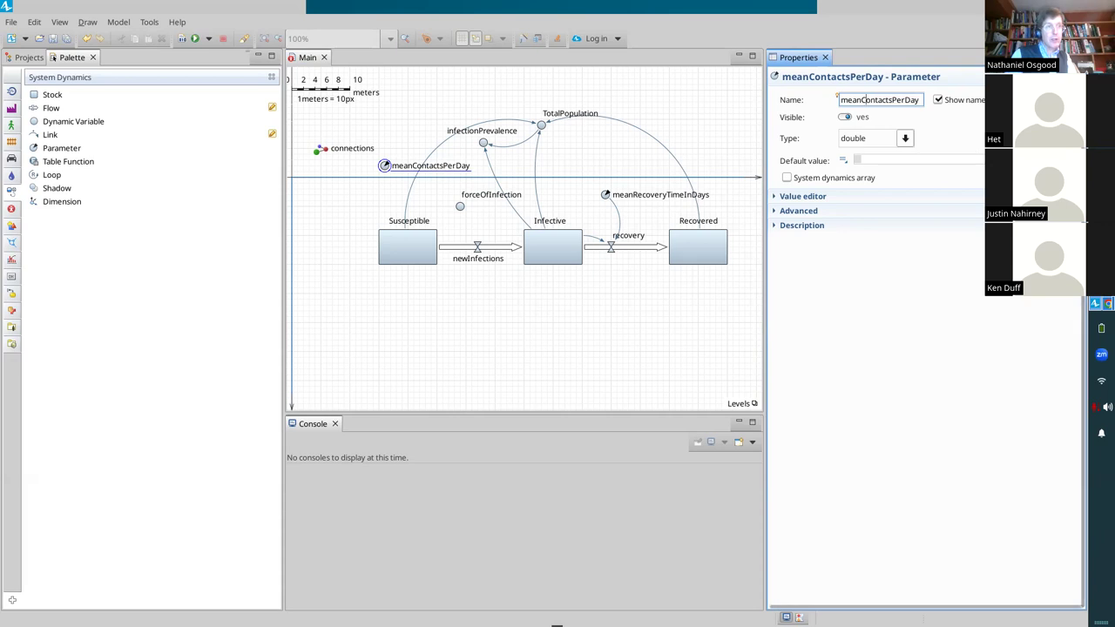
pyautogui.click(872, 157)
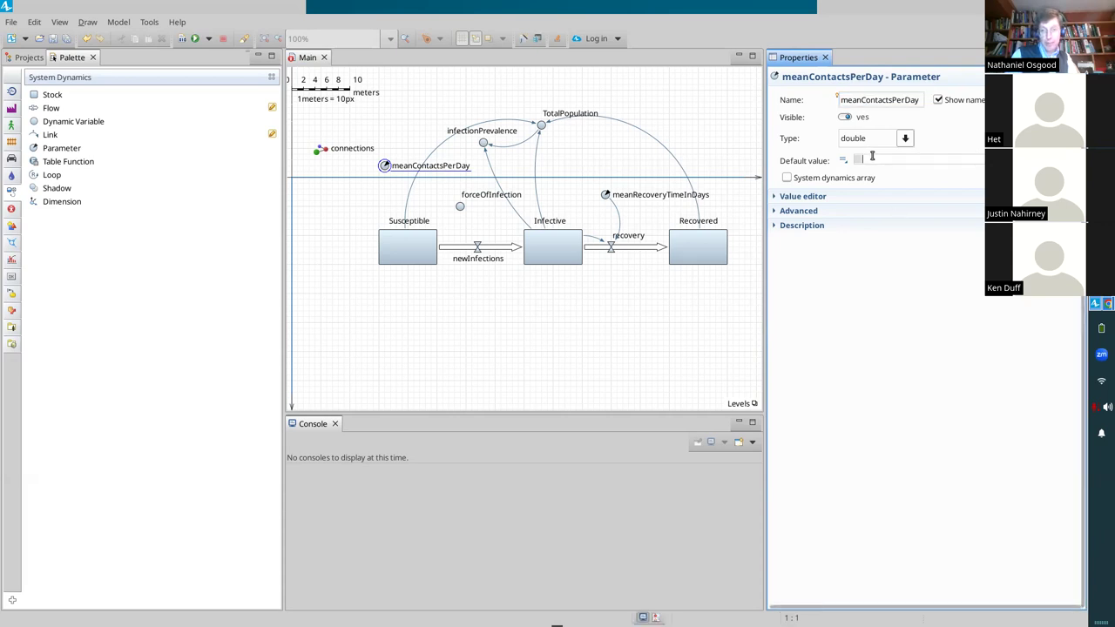
pyautogui.write('20.0')
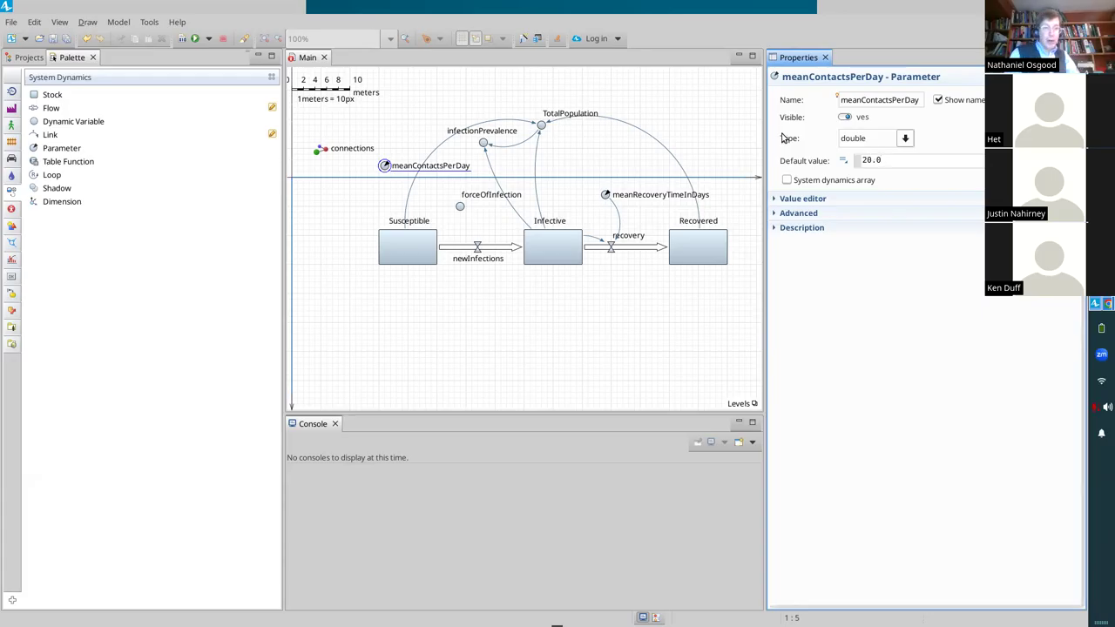
# Bow the Susceptible-to-TotalPopulation link into a wider arc and place a new parameter above meanContactsPerDay
pyautogui.click(433, 156)
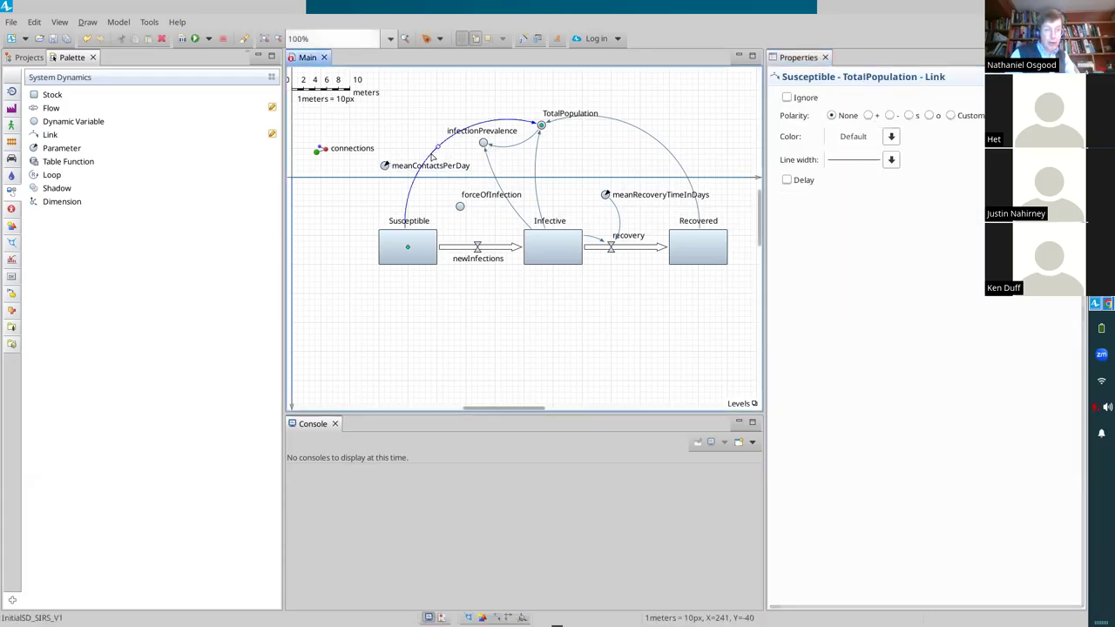
pyautogui.moveTo(442, 153); pyautogui.dragTo(384, 196)
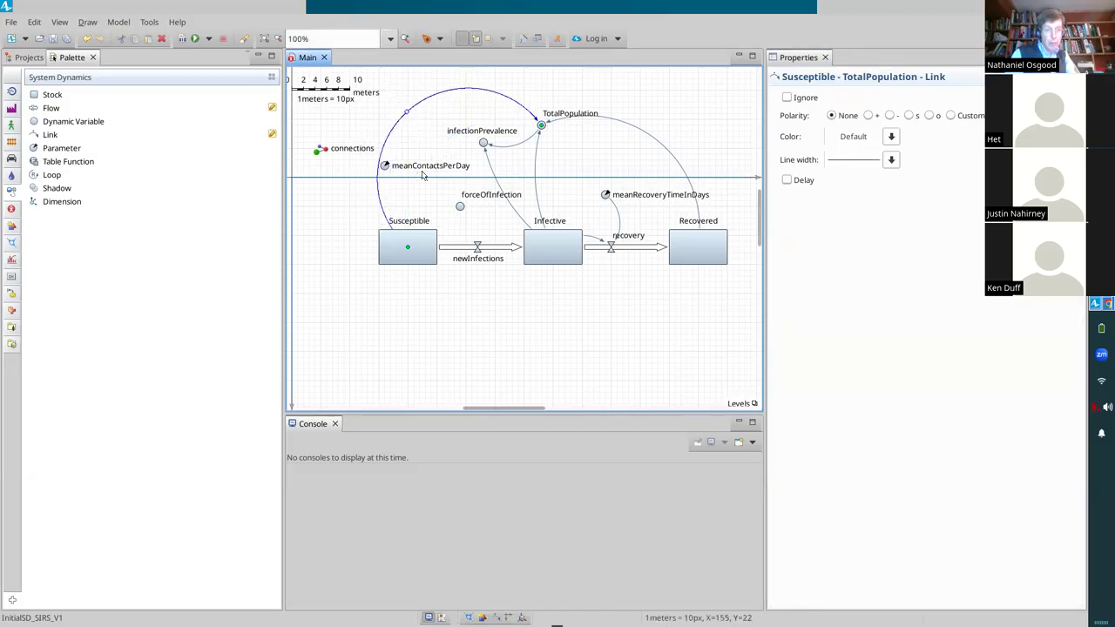
pyautogui.moveTo(542, 122)
pyautogui.mouseDown()
pyautogui.moveTo(547, 103)
pyautogui.moveTo(535, 128)
pyautogui.moveTo(547, 103)
pyautogui.mouseUp()
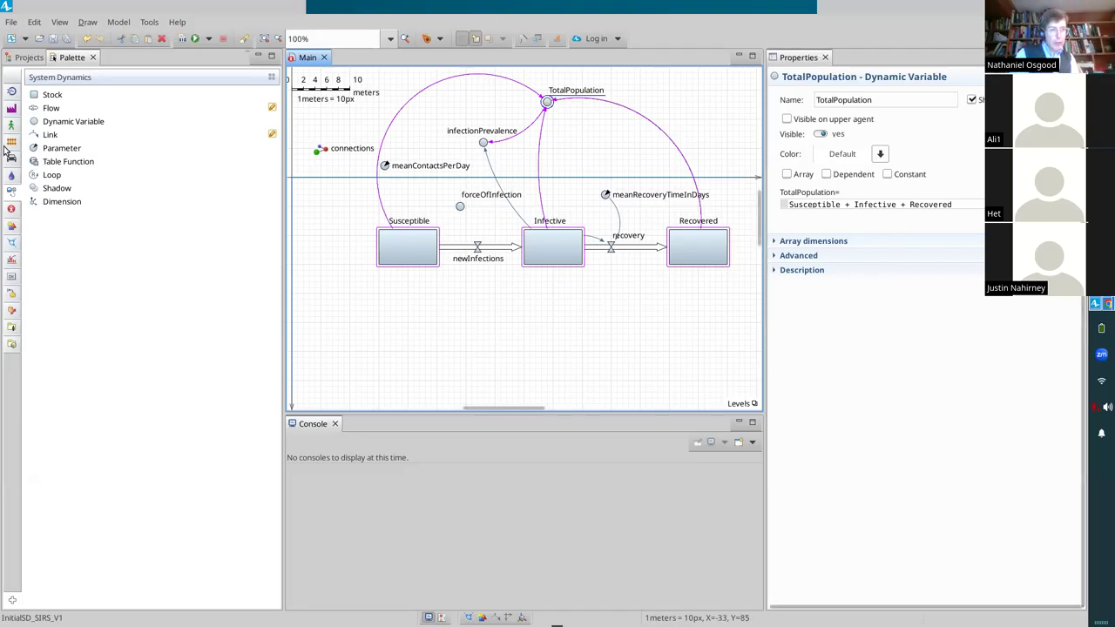
pyautogui.moveTo(34, 149); pyautogui.dragTo(410, 108)
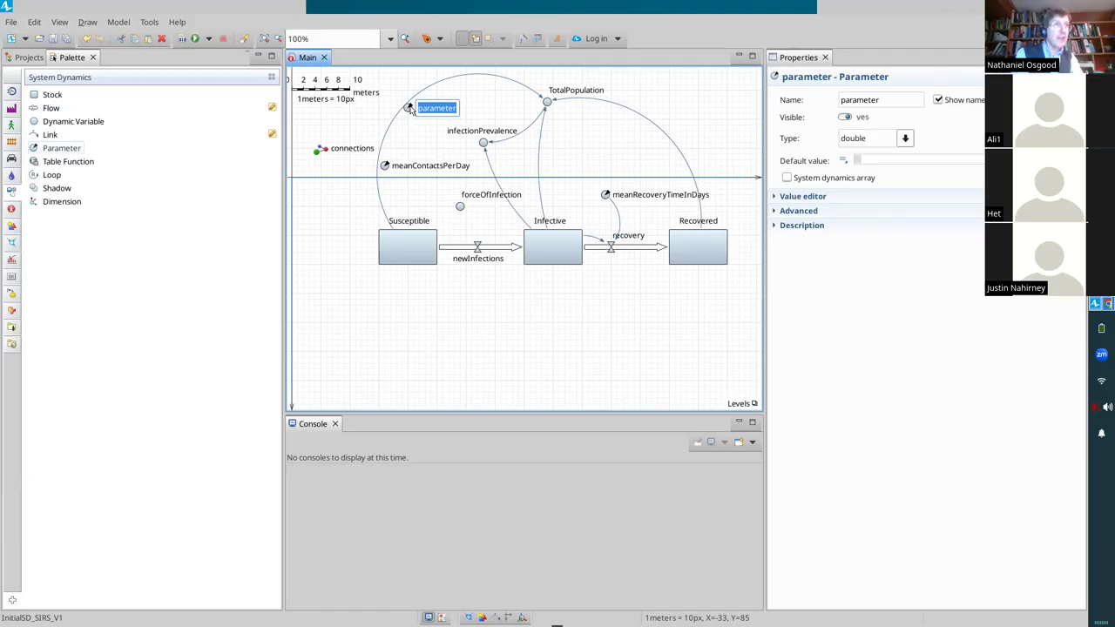
# Name the new parameter probabilityOfTransmissionPerDiscordantContact and select its name for copying
pyautogui.write('pr')
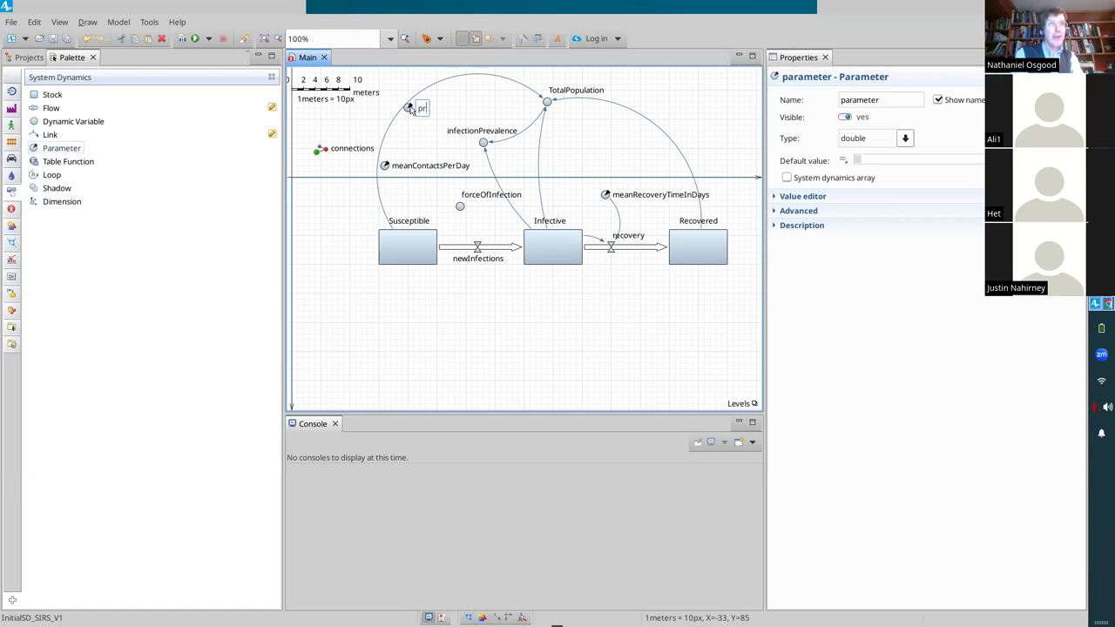
pyautogui.write('obabilityOfTransmission')
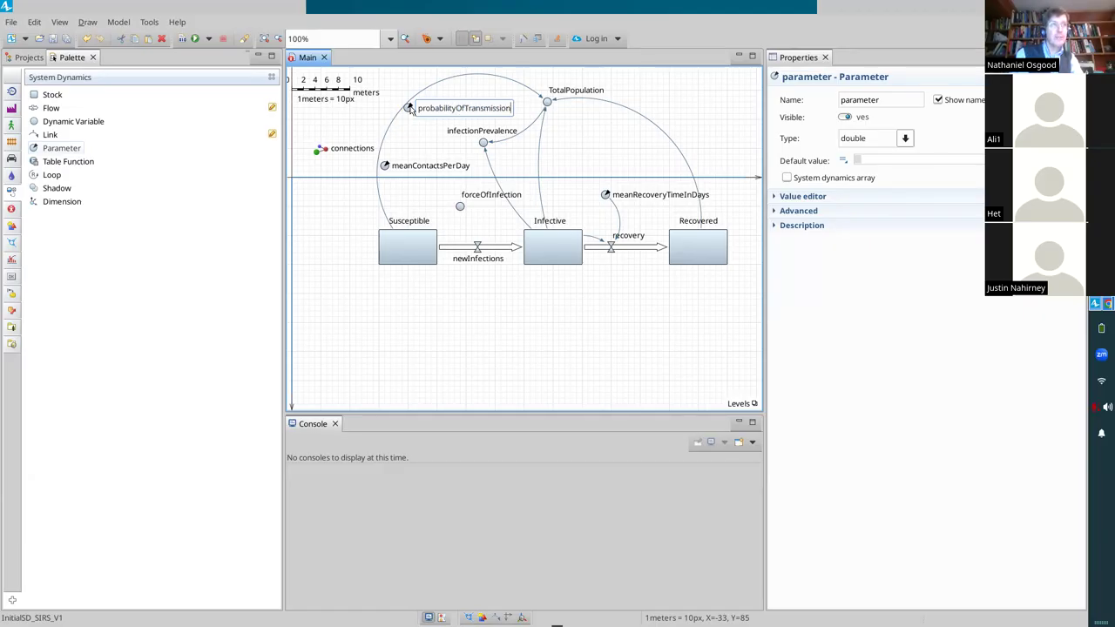
pyautogui.write('Per')
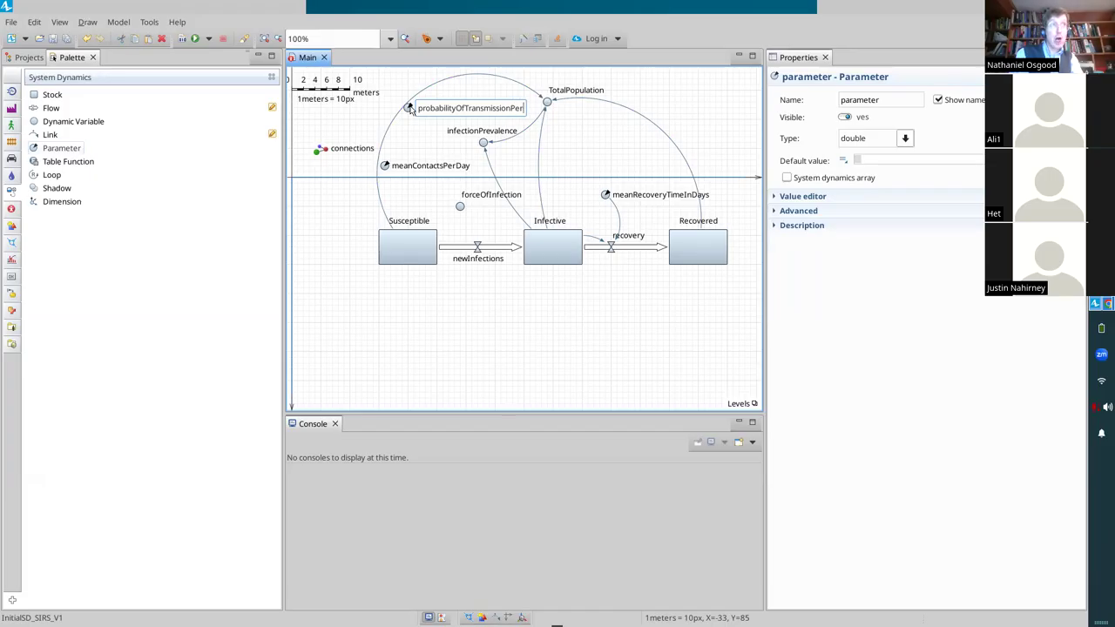
pyautogui.write('Discordant')
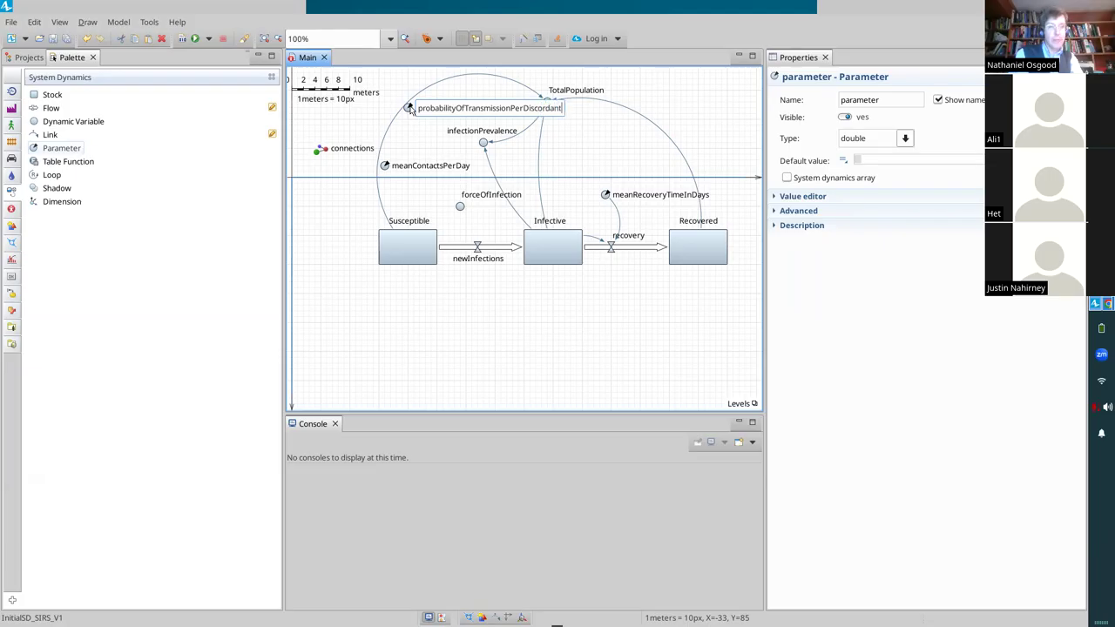
pyautogui.write('Contact')
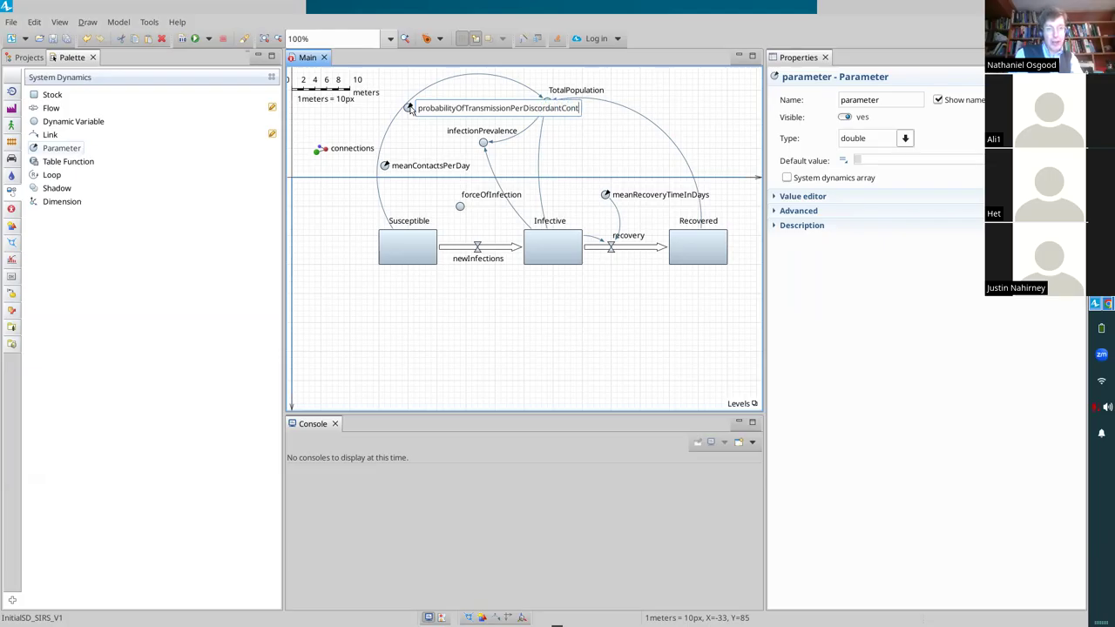
pyautogui.press('Return')
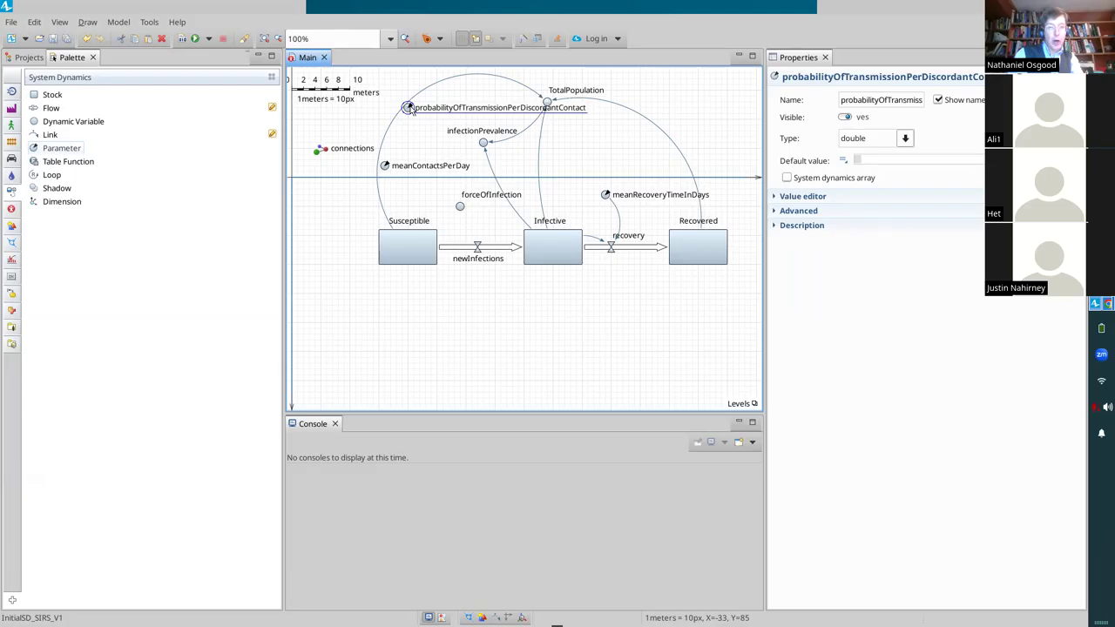
pyautogui.click(887, 100)
pyautogui.doubleClick(882, 100)
pyautogui.hotkey('ctrl', 'c')
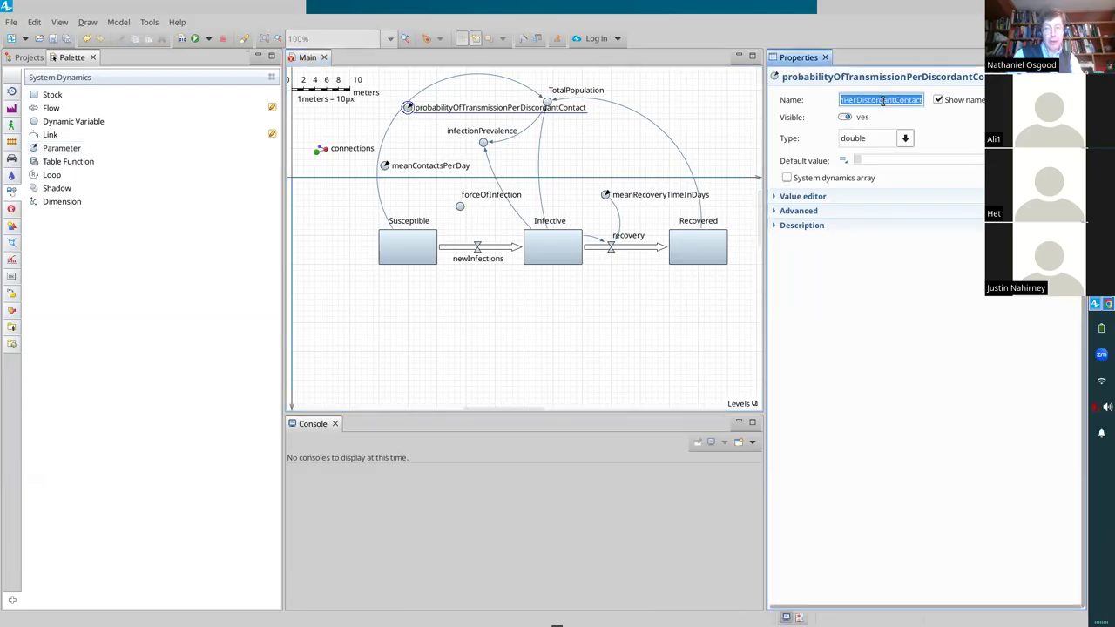
# Paste the name into Default value, widen the Properties panel, and highlight 'Discordant'
pyautogui.click(872, 159)
pyautogui.hotkey('ctrl', 'v')
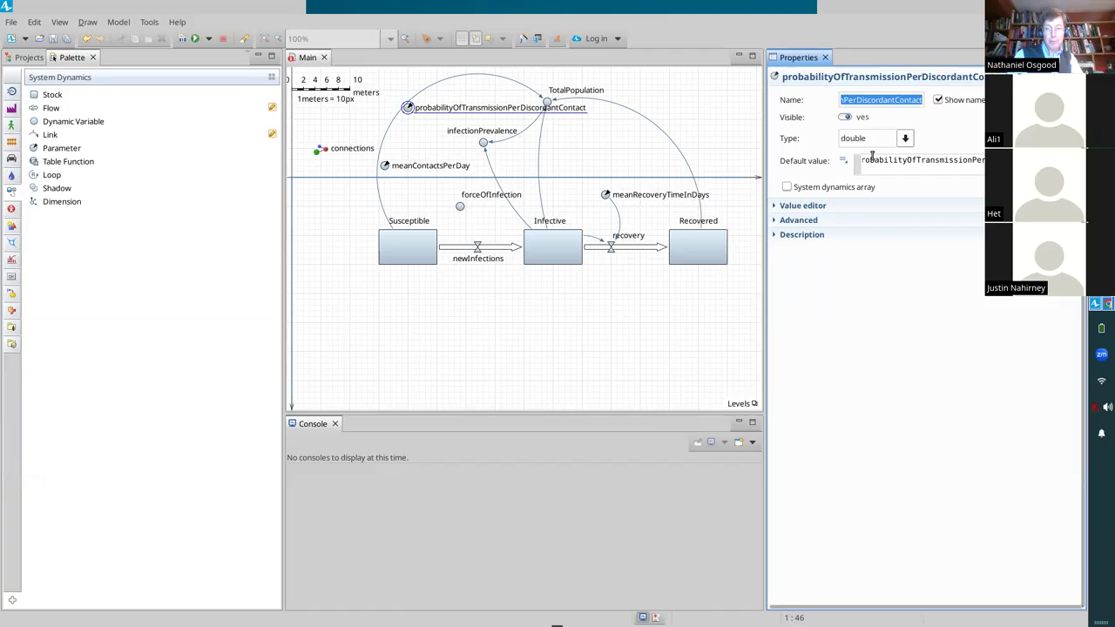
pyautogui.press('Home')
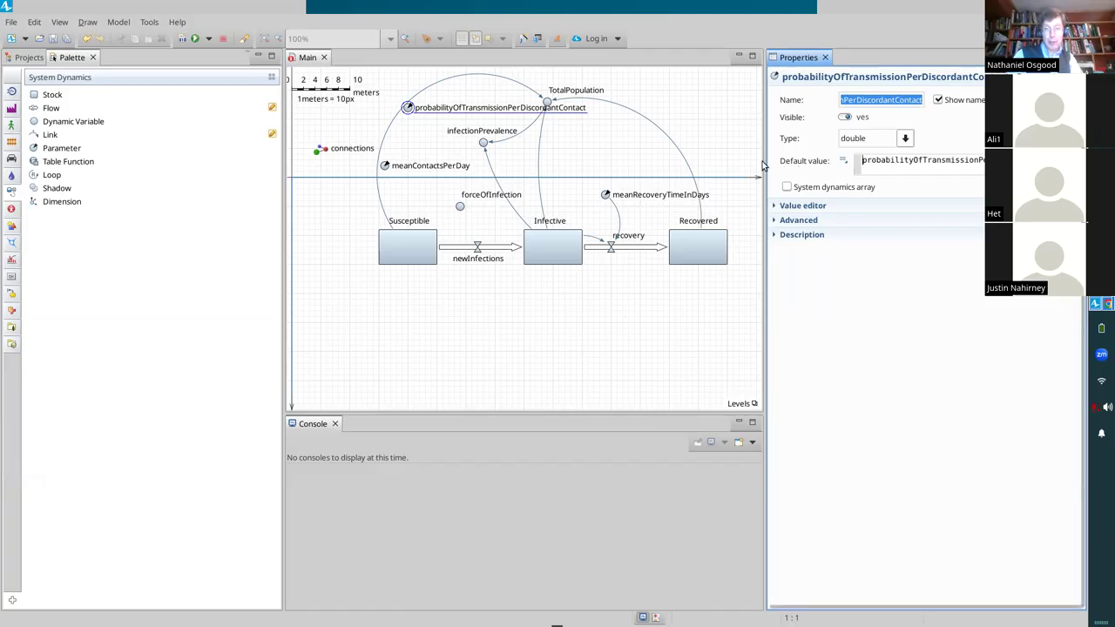
pyautogui.moveTo(764, 164); pyautogui.dragTo(698, 166)
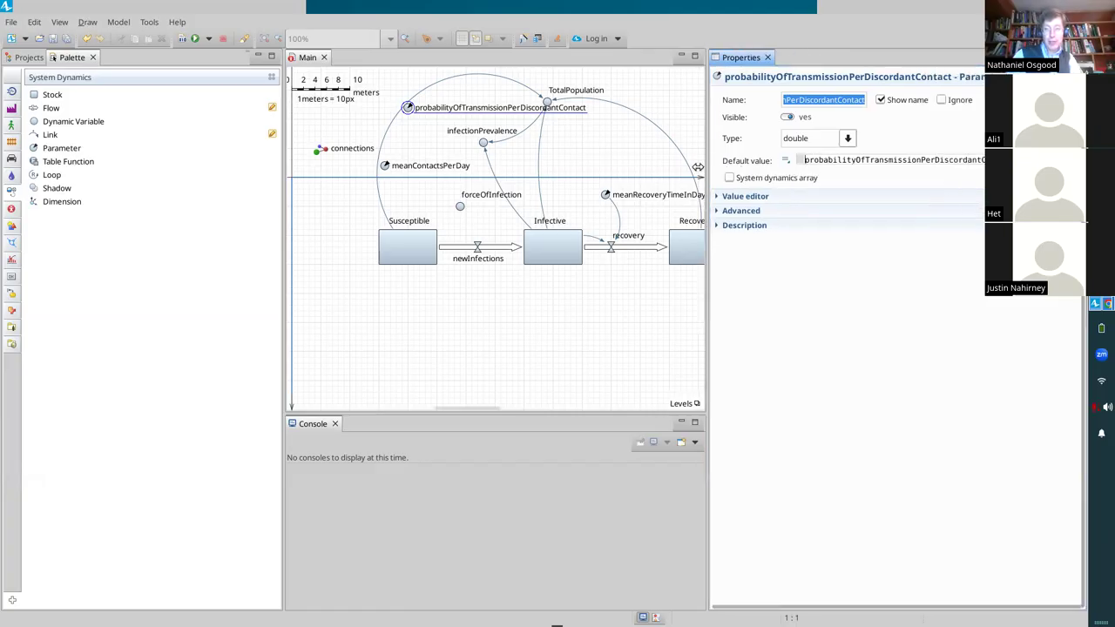
pyautogui.click(878, 160)
pyautogui.moveTo(918, 160); pyautogui.dragTo(967, 159)
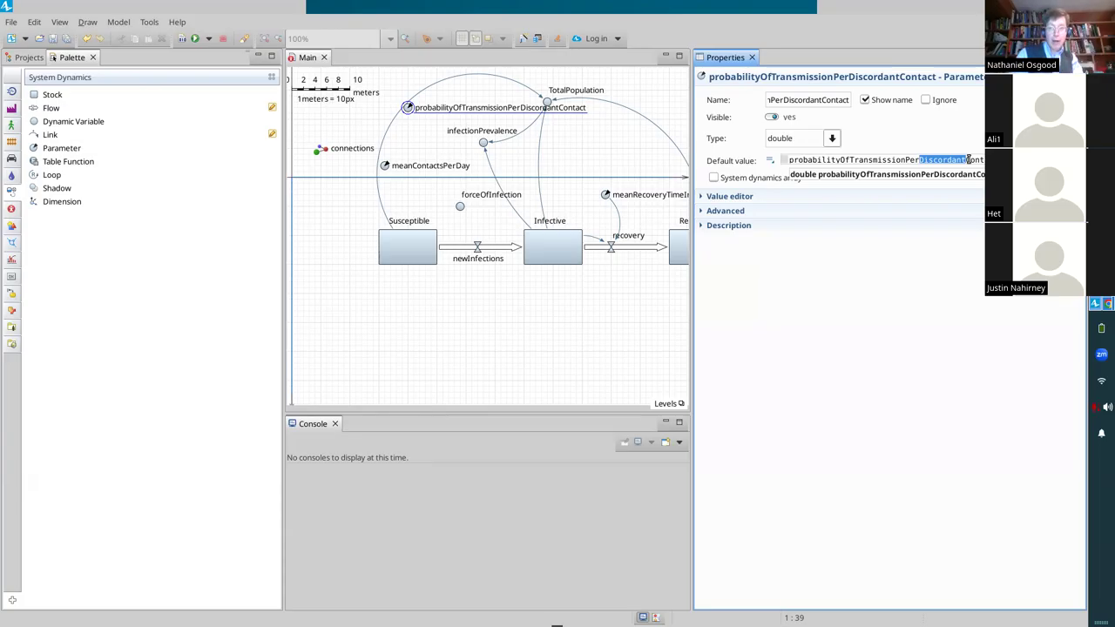
# Set the transmission probability's default value to 0.04, save the model, and select meanContactsPerDay
pyautogui.press('End')
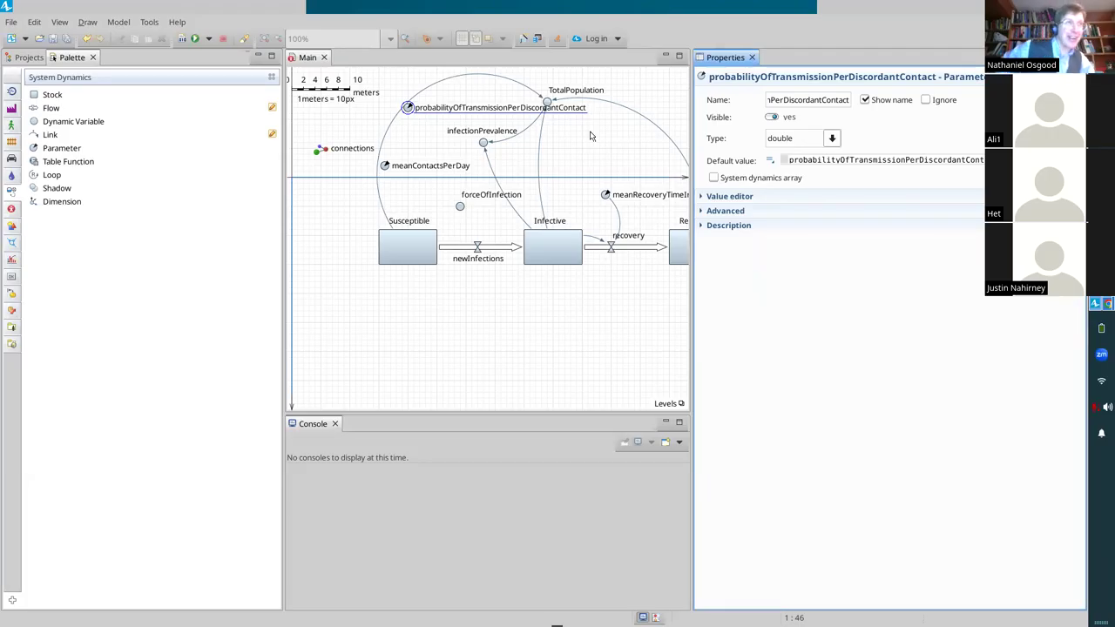
pyautogui.doubleClick(844, 158)
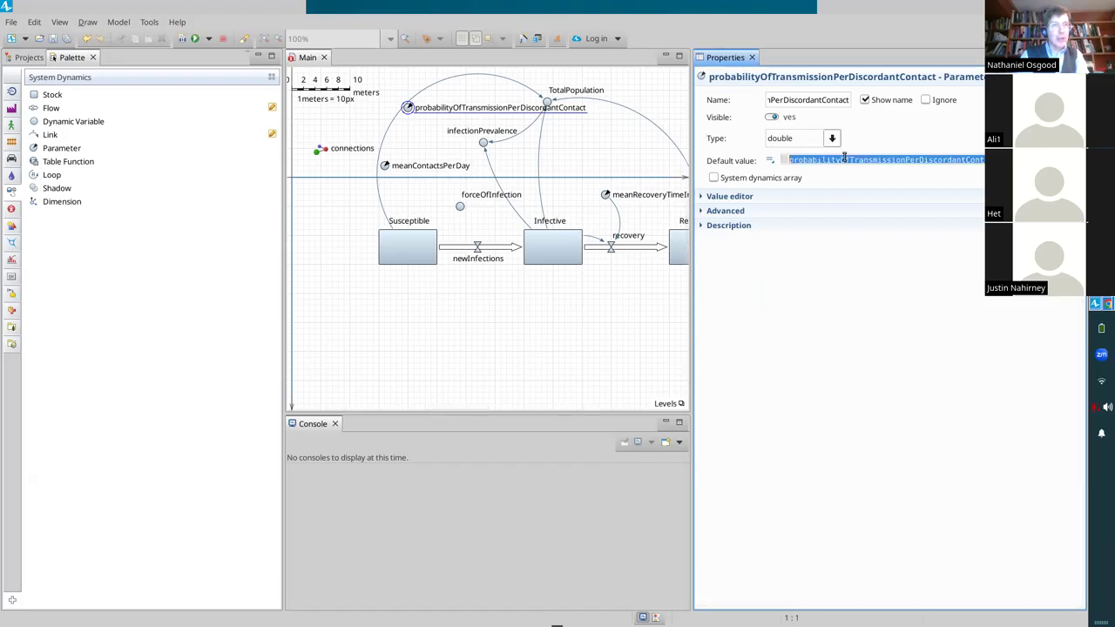
pyautogui.write('0.04')
pyautogui.hotkey('ctrl', 's')
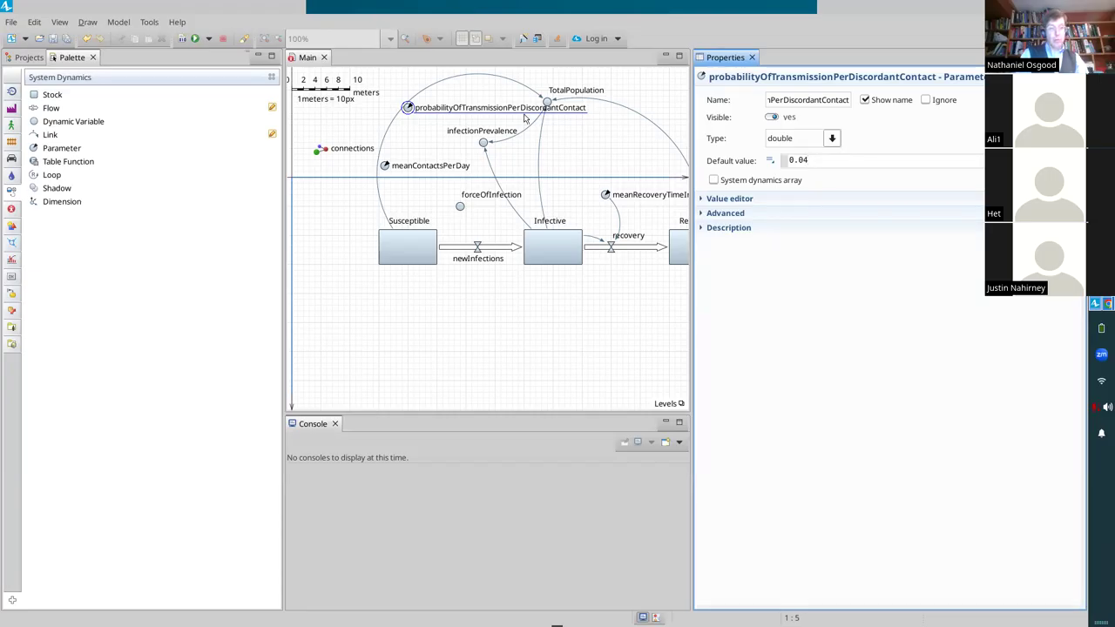
pyautogui.click(387, 167)
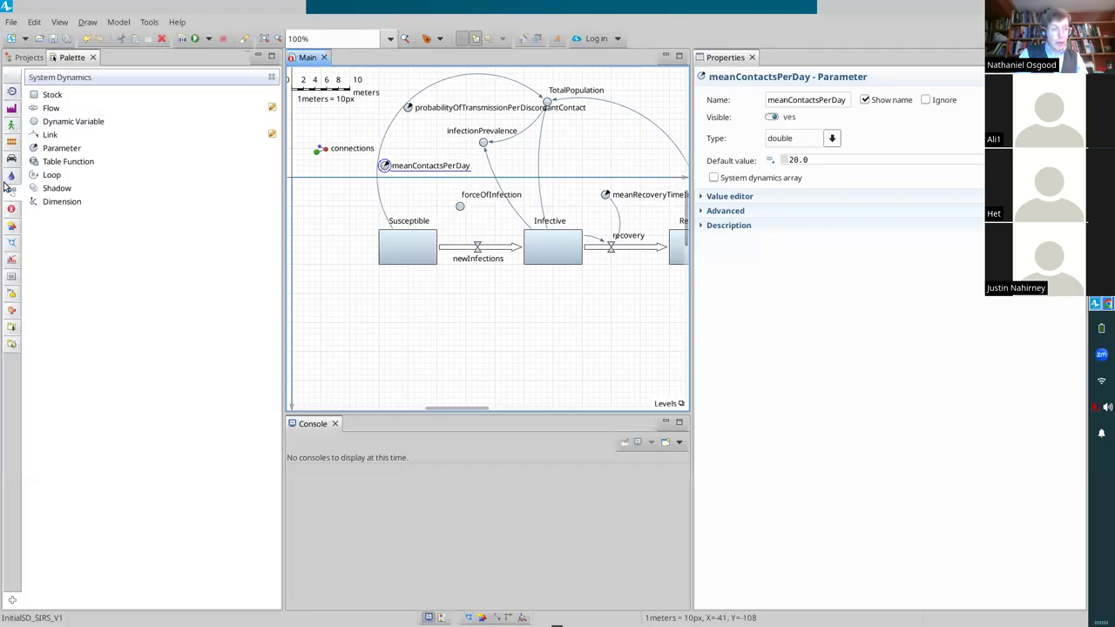
# Link the transmission probability parameter and infectionPrevalence to forceOfInfection
pyautogui.moveTo(38, 140); pyautogui.dragTo(464, 110)
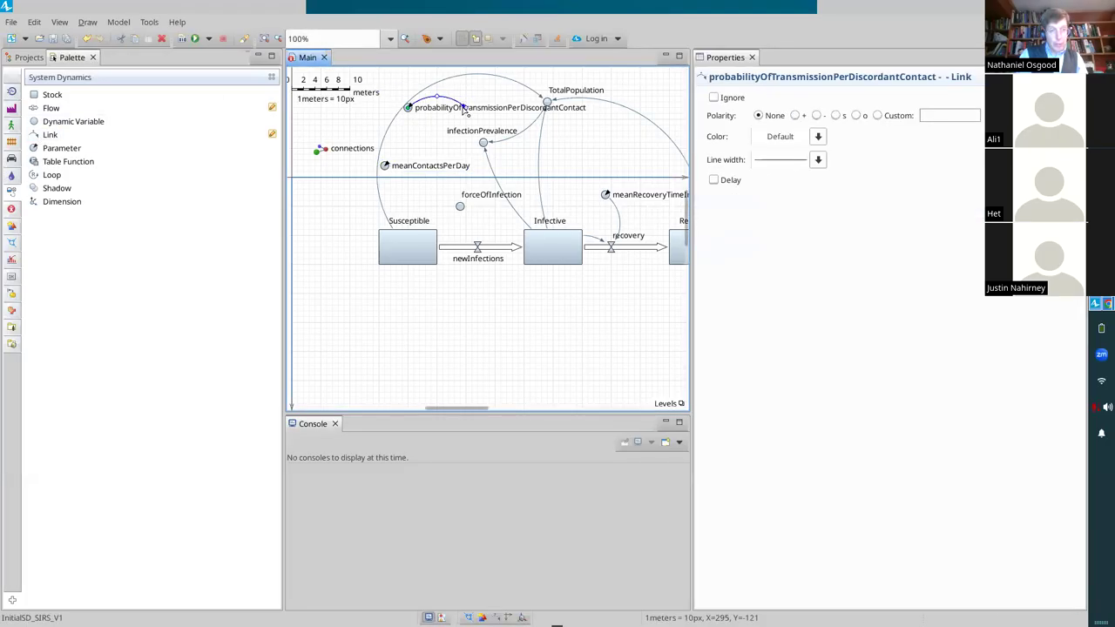
pyautogui.click(460, 207)
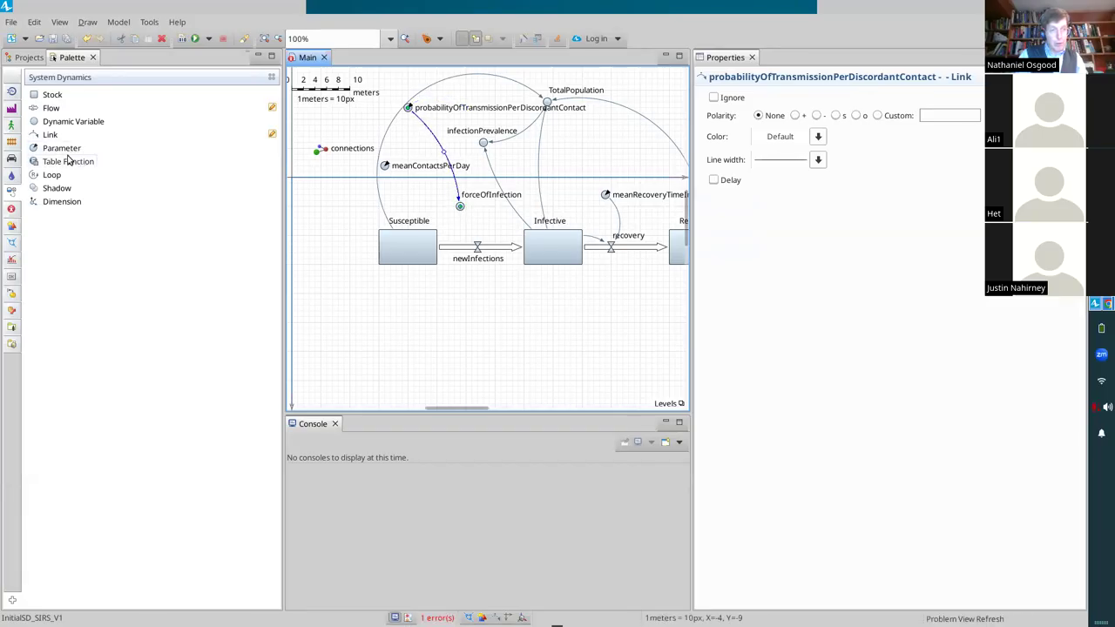
pyautogui.moveTo(40, 140); pyautogui.dragTo(487, 152)
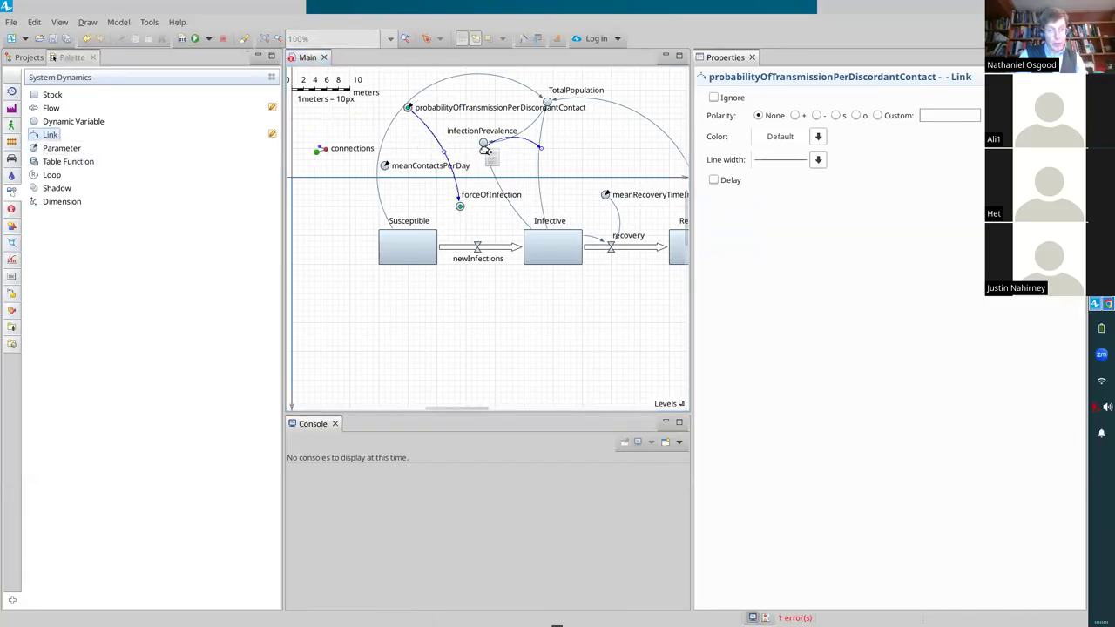
pyautogui.click(461, 207)
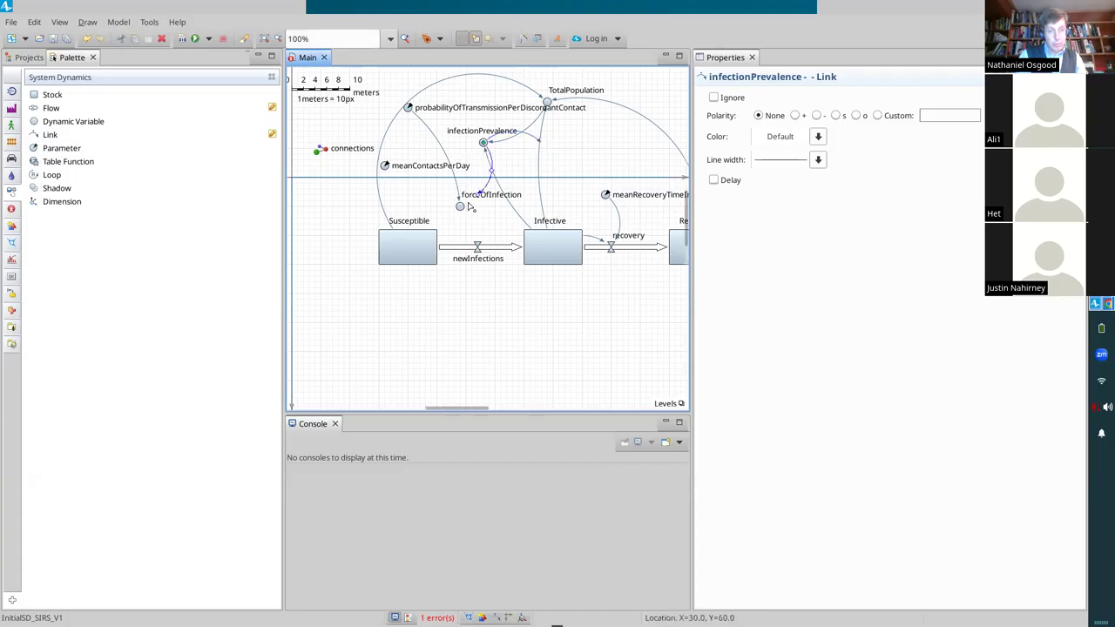
# Link meanContactsPerDay to forceOfInfection and select forceOfInfection's equation field
pyautogui.click(50, 135)
pyautogui.click(384, 165)
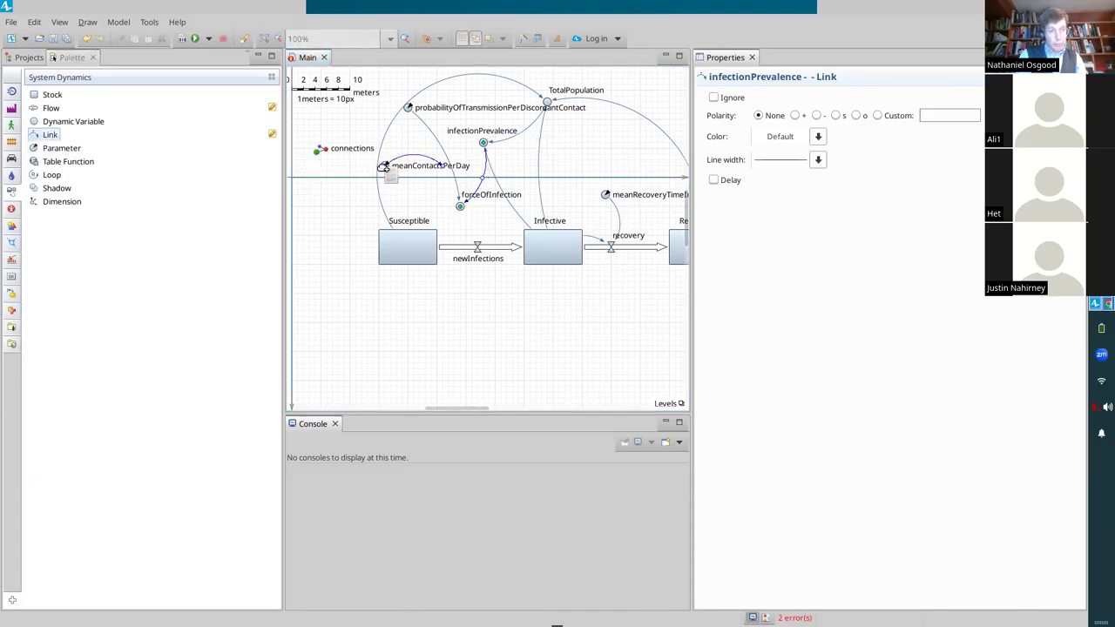
pyautogui.click(440, 169)
pyautogui.click(460, 205)
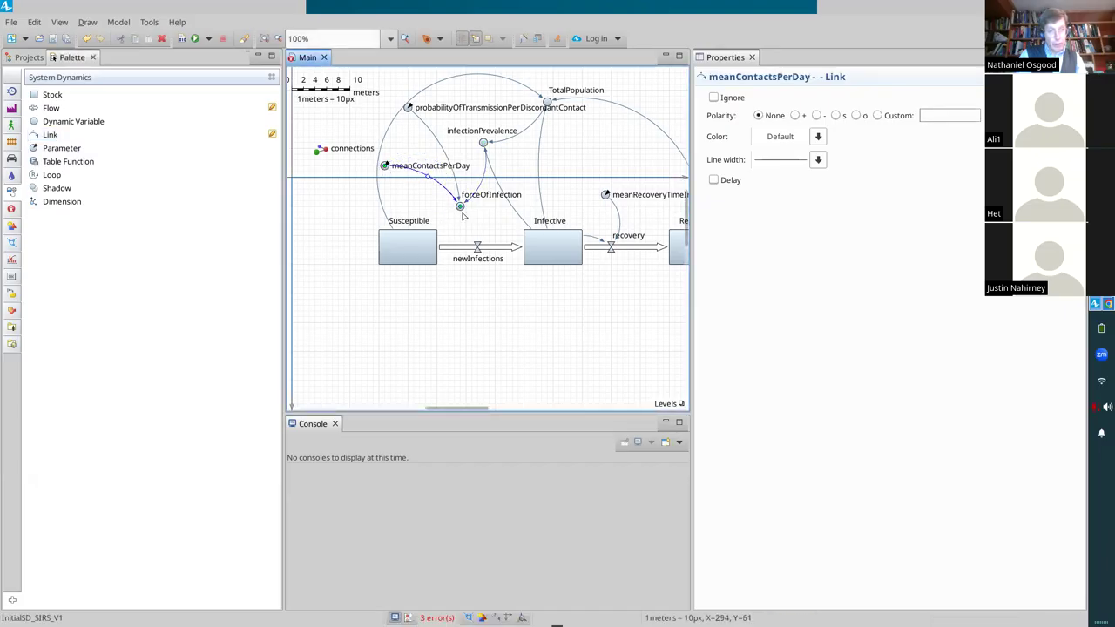
pyautogui.click(460, 206)
pyautogui.click(803, 203)
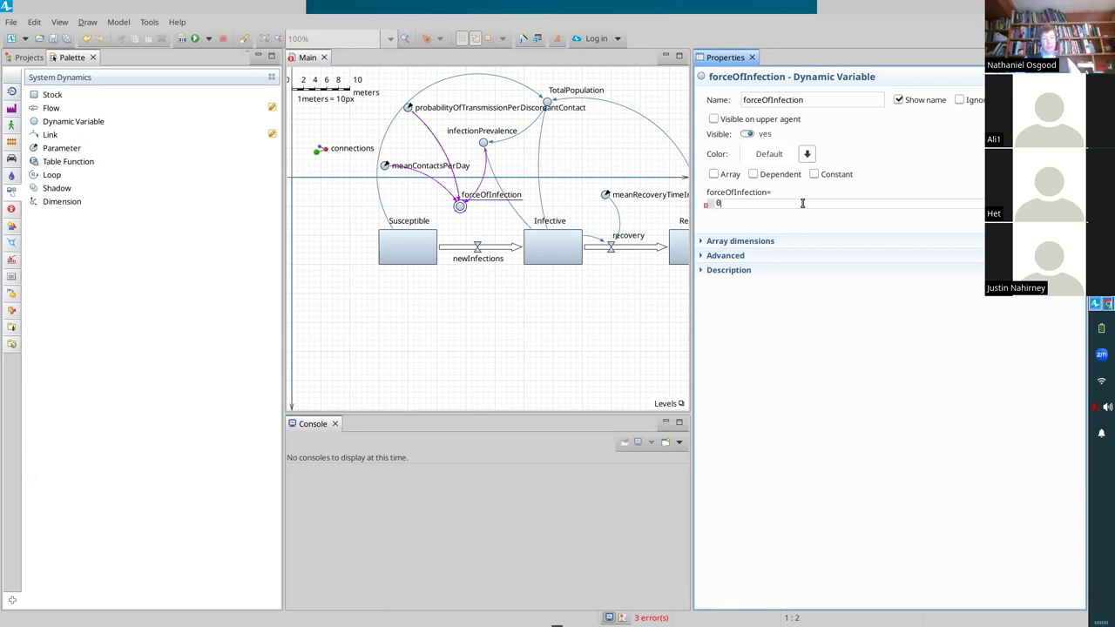
# Replace the placeholder 0 in forceOfInfection's equation with meanContactsPerDay using name completion
pyautogui.hotkey('shift', 'Home')
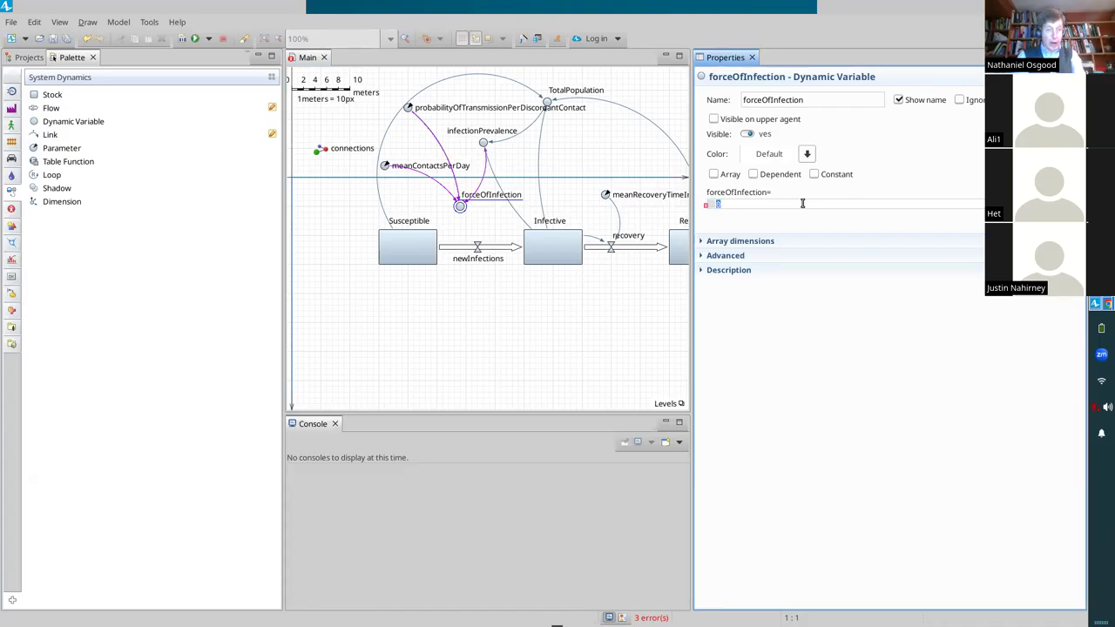
pyautogui.write('meanConta')
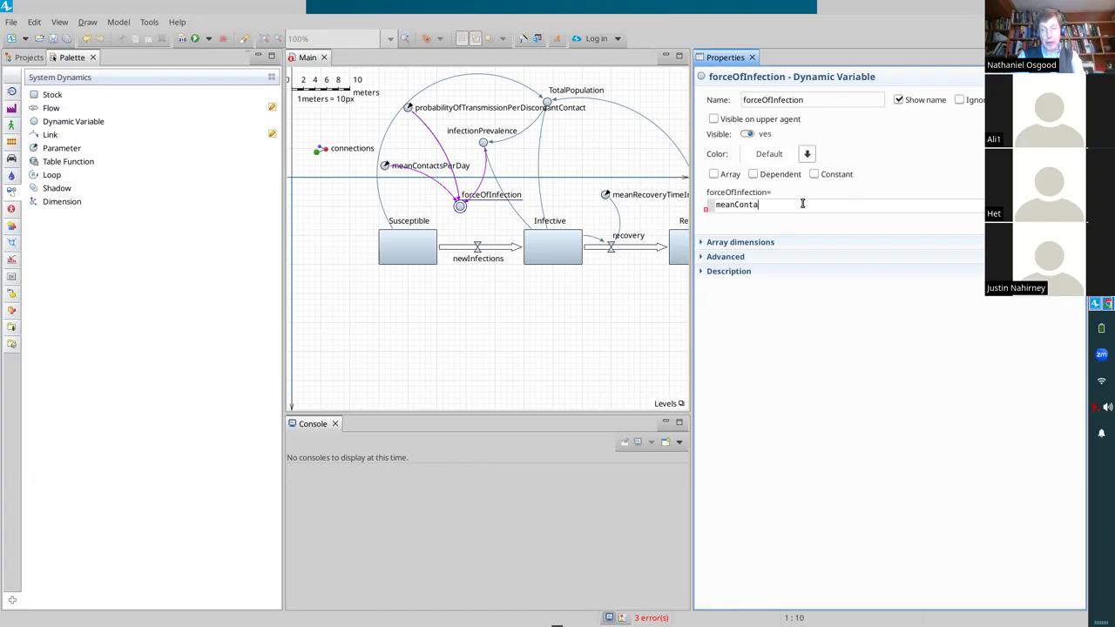
pyautogui.hotkey('ctrl', 'space')
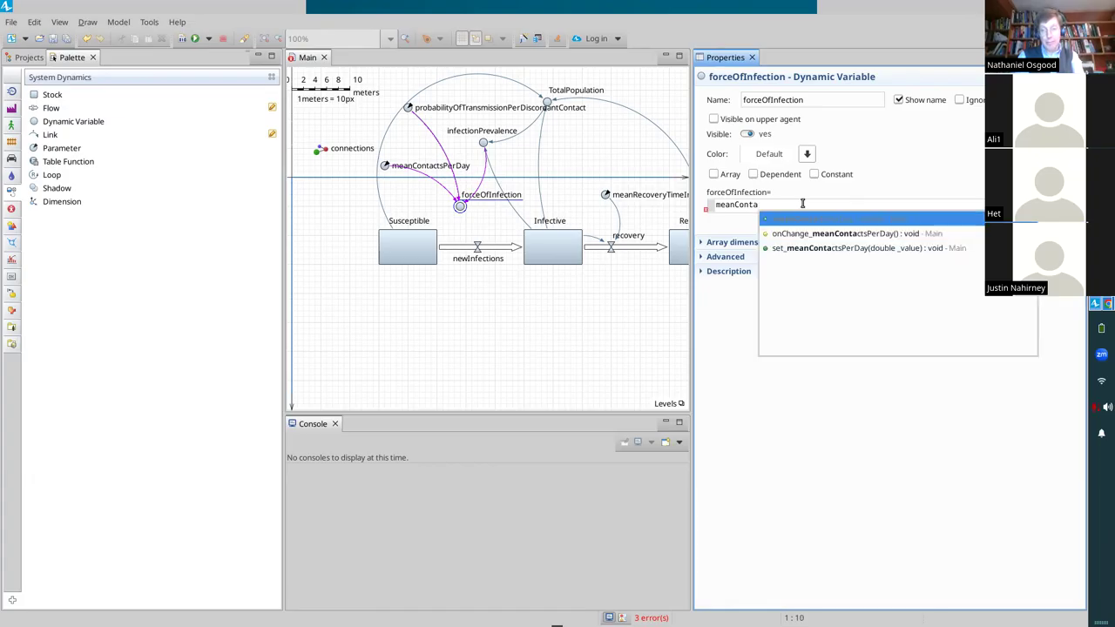
pyautogui.press('Return')
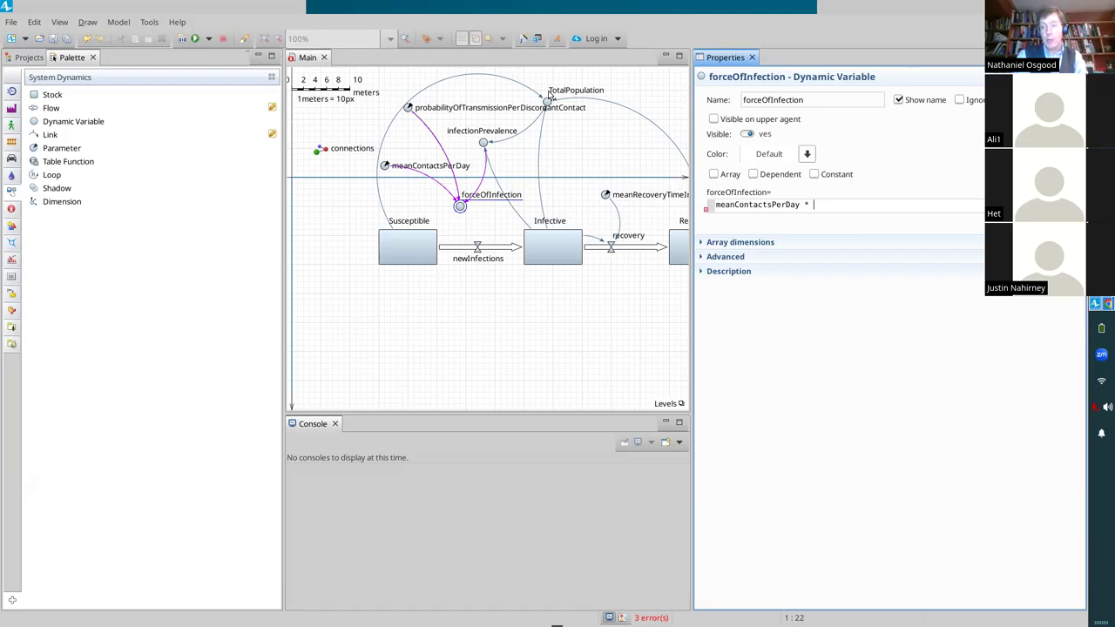
# Complete infectionPrevalence as the second factor of the forceOfInfection formula
pyautogui.write('infect')
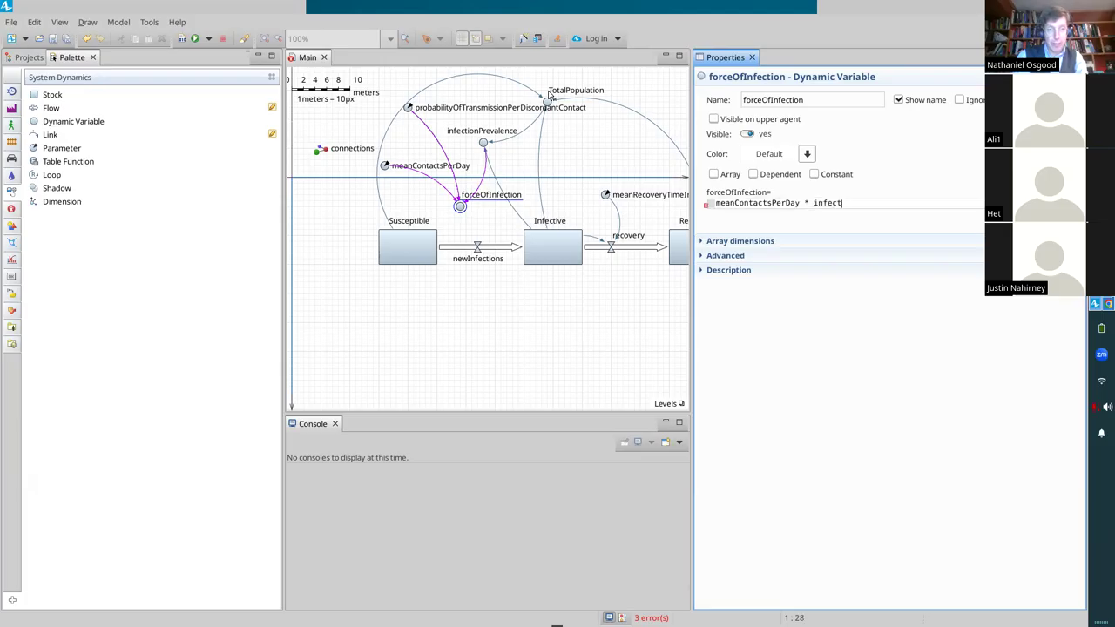
pyautogui.write('ion')
pyautogui.hotkey('ctrl', 'space')
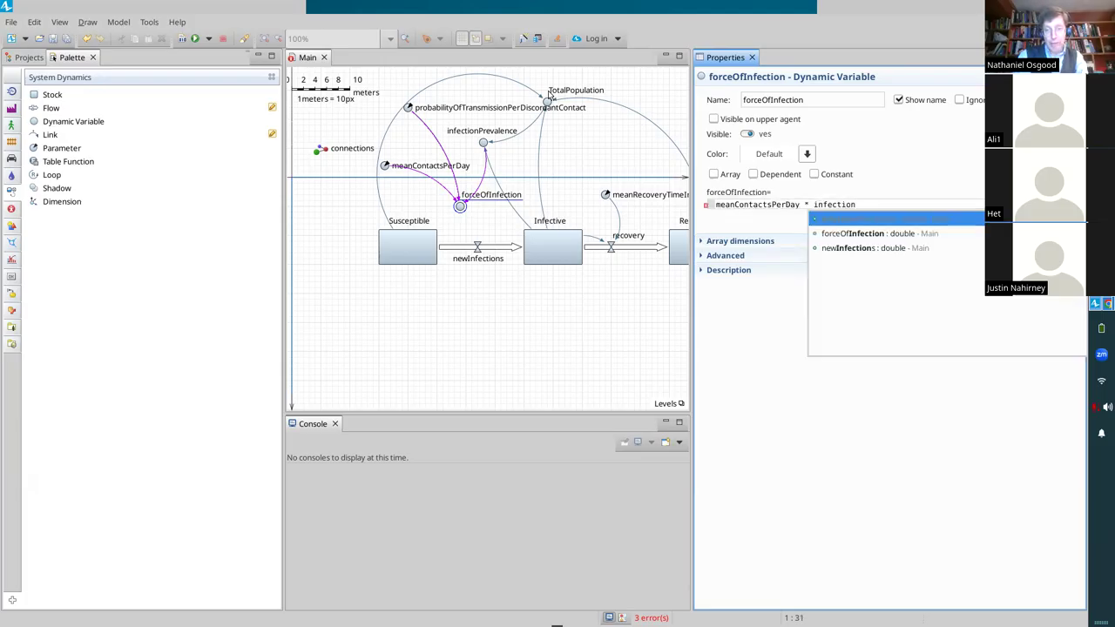
pyautogui.press('Return')
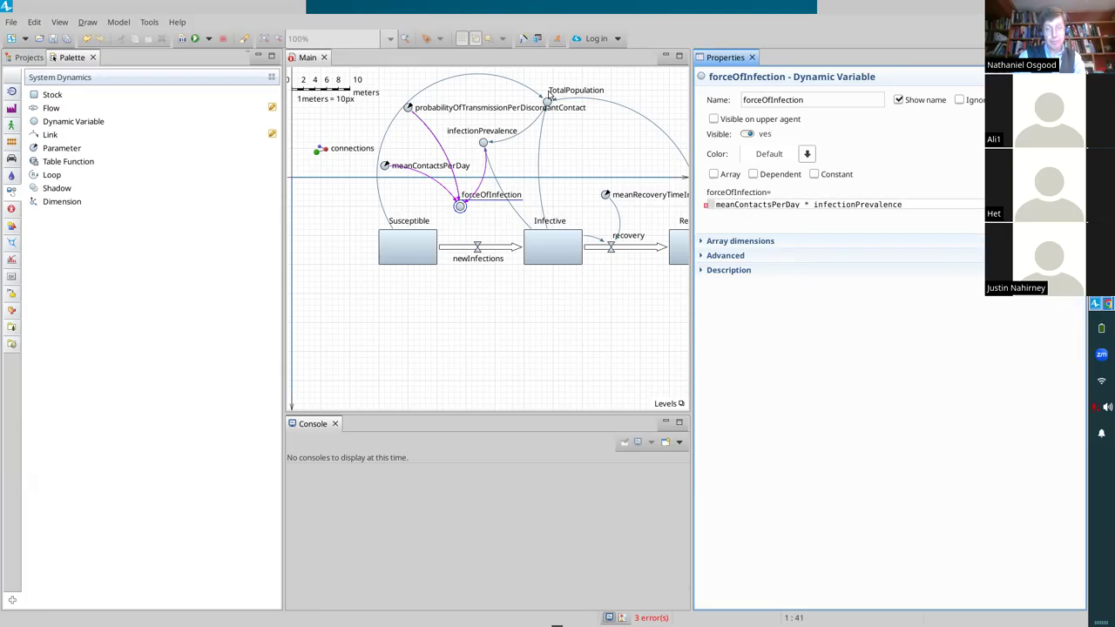
# Step through the formula's meanContactsPerDay and infectionPrevalence terms to check them
pyautogui.hotkey('ctrl', 'a')
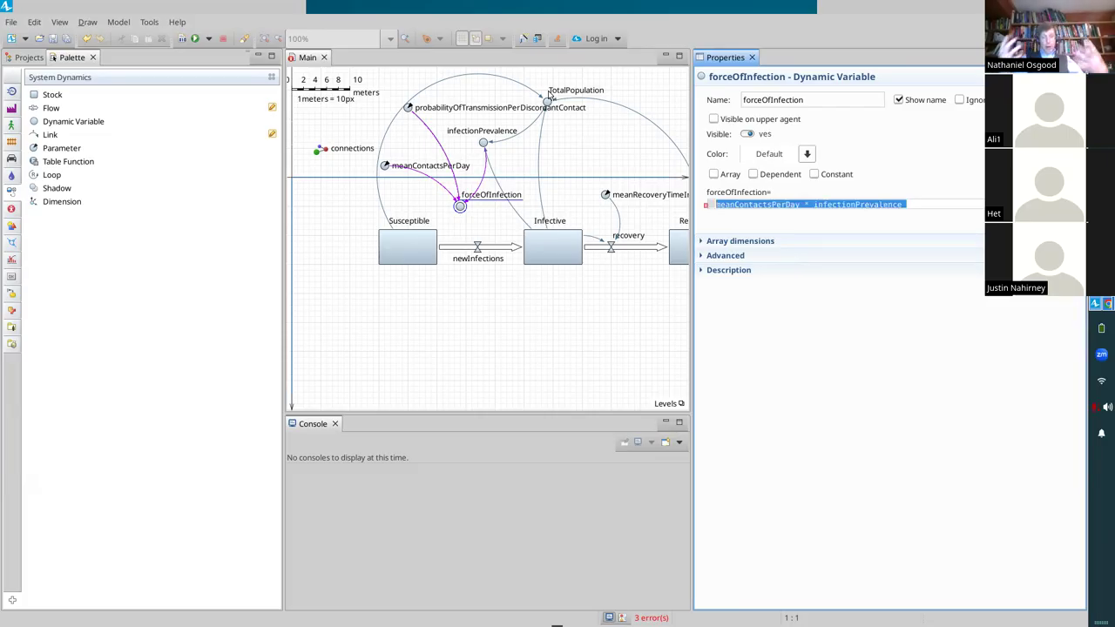
pyautogui.press('Left')
pyautogui.hotkey('ctrl', 'shift', 'Right')
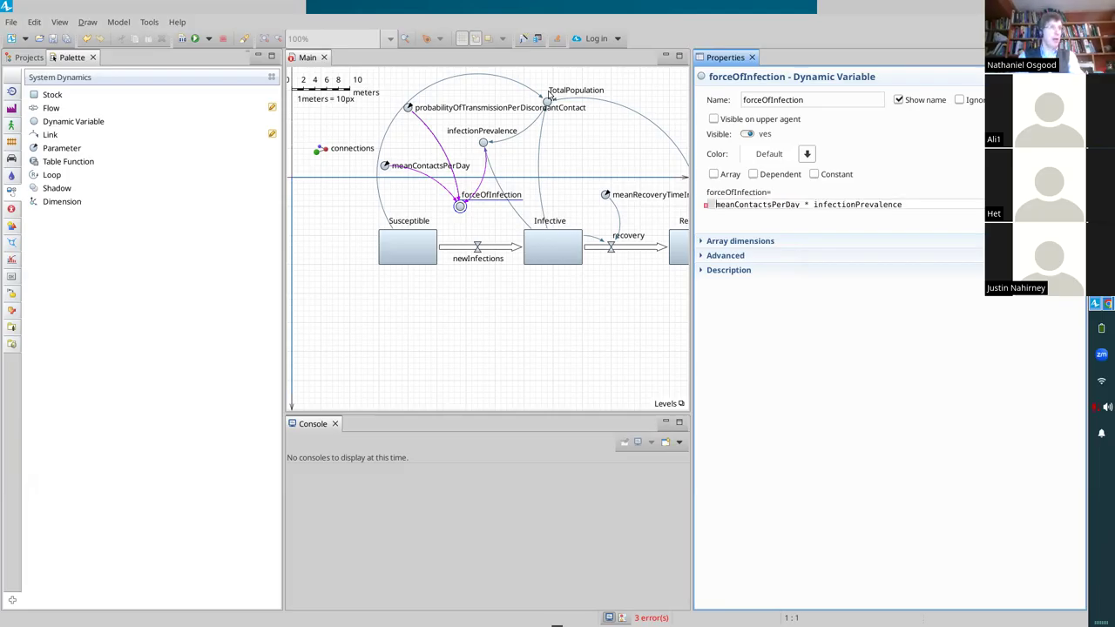
pyautogui.press('Right')
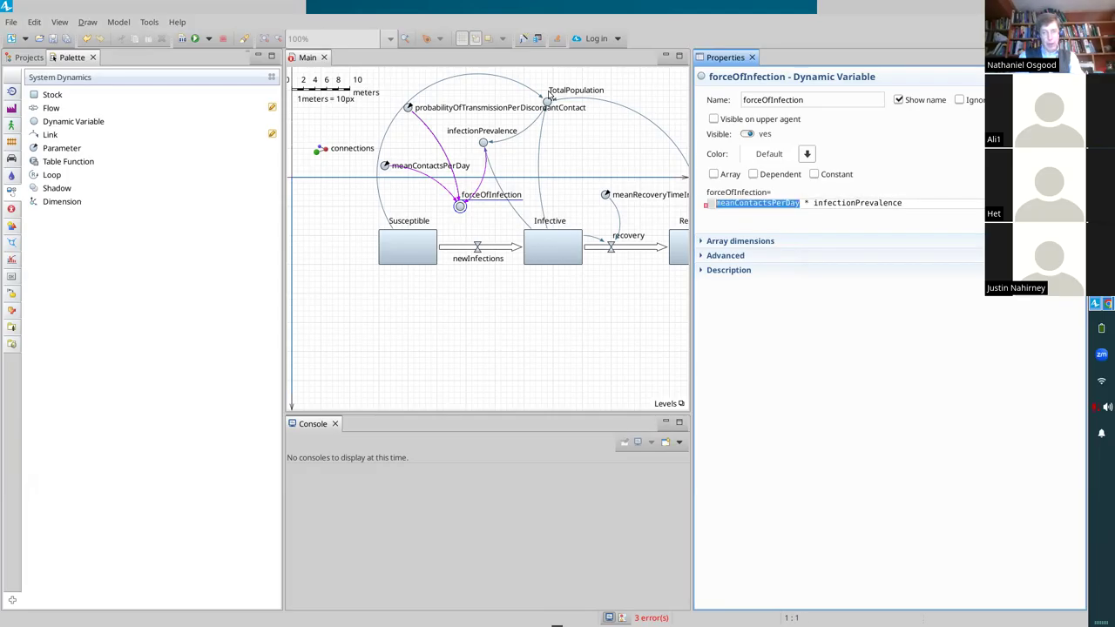
pyautogui.hotkey('ctrl', 'Right')
pyautogui.hotkey('ctrl', 'shift', 'Right')
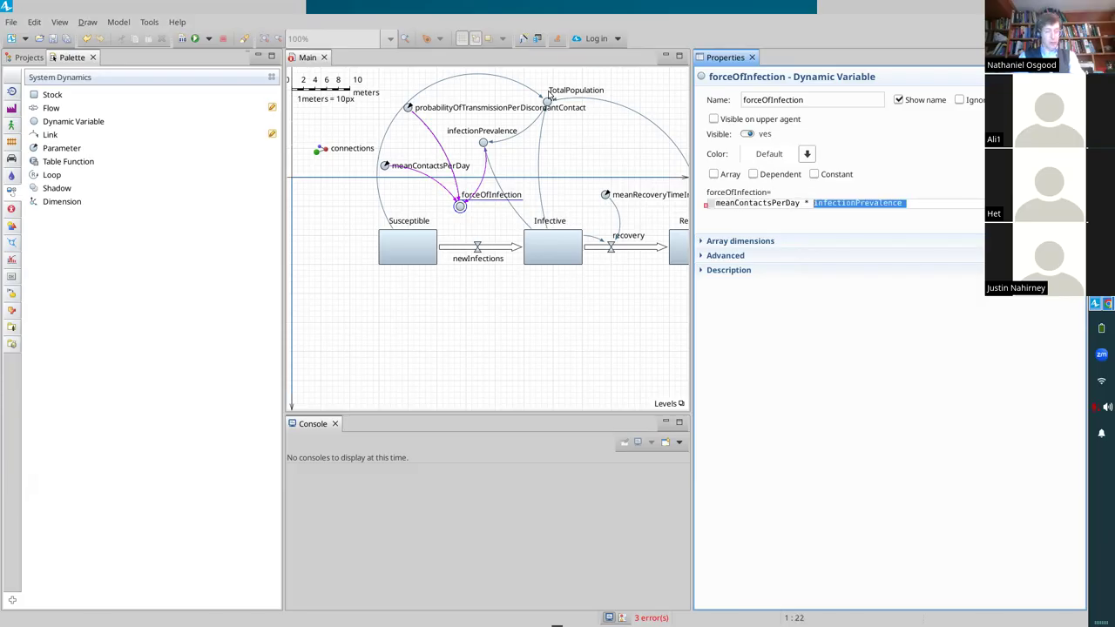
pyautogui.press('Right')
pyautogui.hotkey('shift', 'Home')
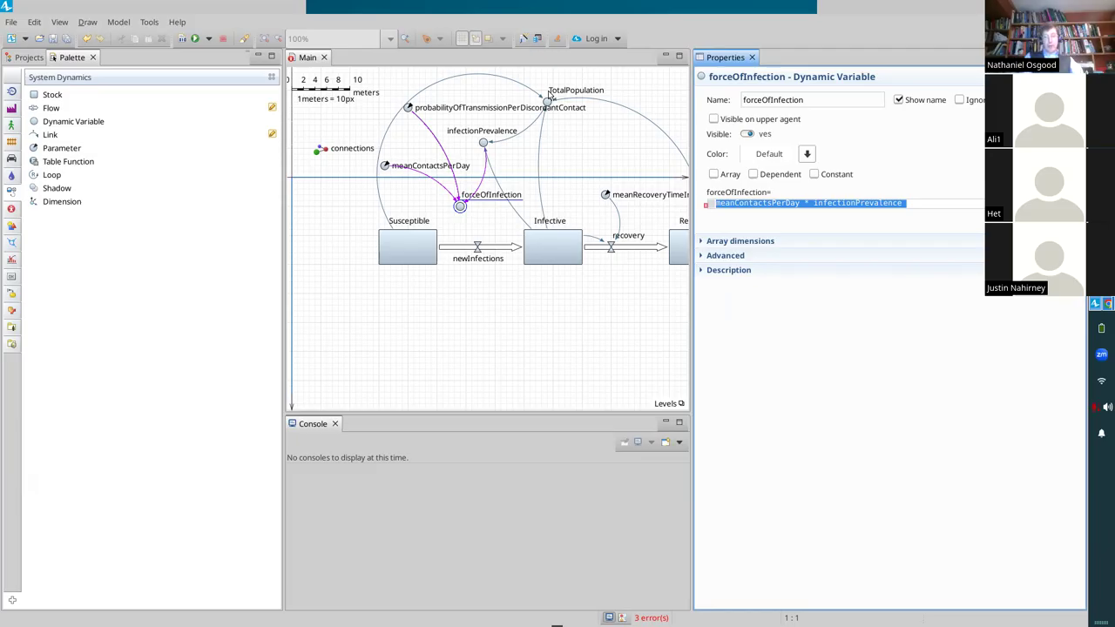
pyautogui.press('Left')
pyautogui.hotkey('ctrl', 'shift', 'Right')
pyautogui.press('Right')
pyautogui.press('Right')
pyautogui.press('Right')
pyautogui.hotkey('ctrl', 'shift', 'Right')
pyautogui.press('Right')
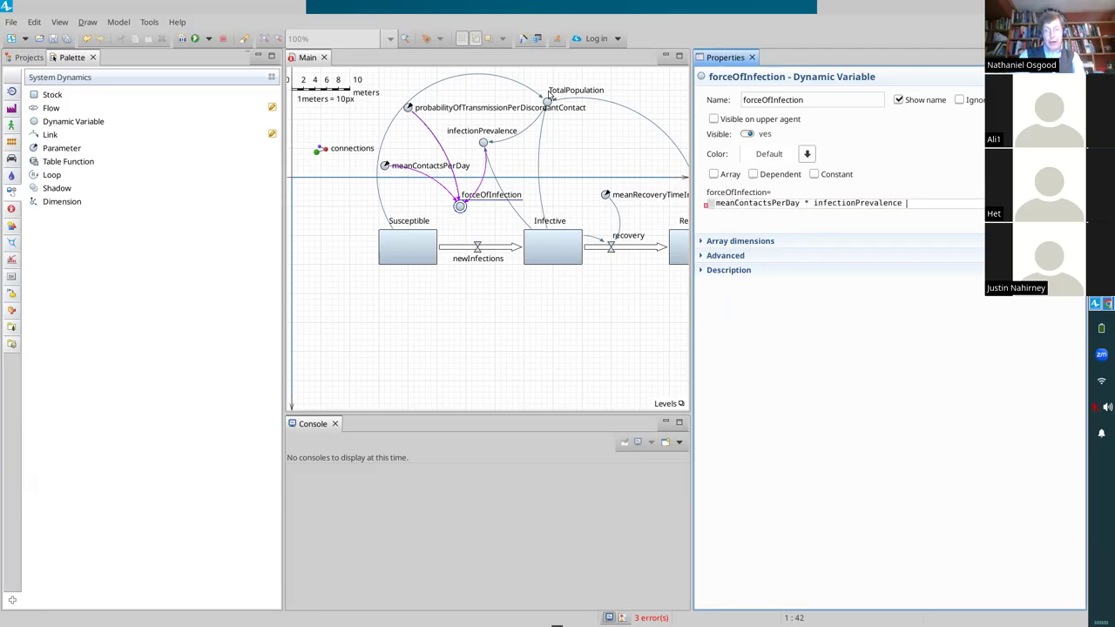
pyautogui.hotkey('ctrl', 'shift', 'Left')
pyautogui.press('End')
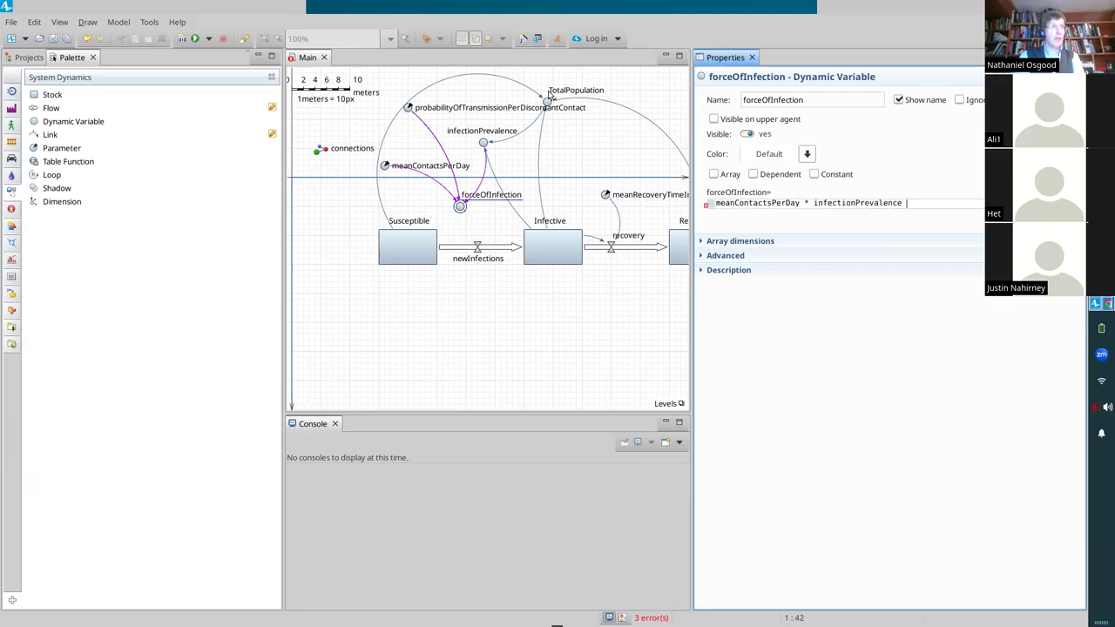
pyautogui.hotkey('shift', 'Home')
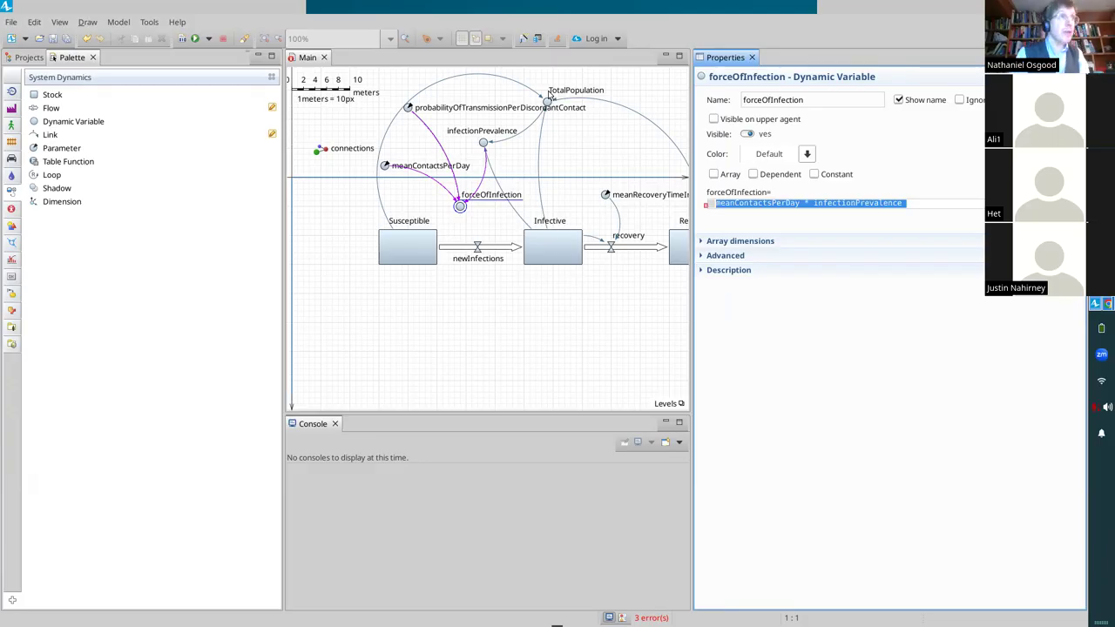
pyautogui.press('Left')
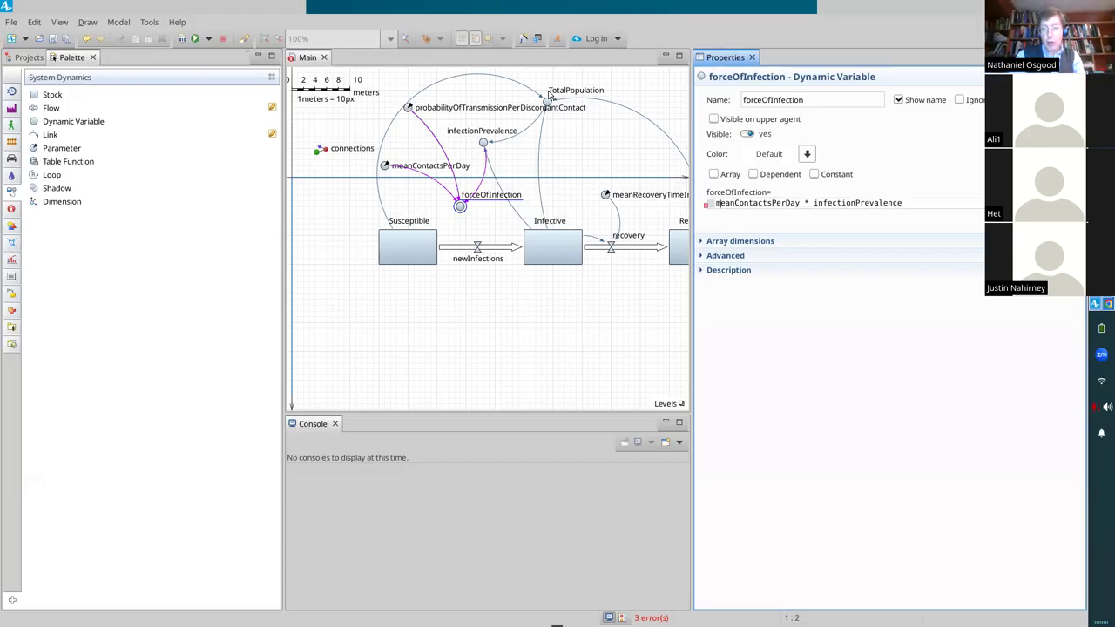
# Append * probabilityOfTransmissionPerDiscordantContact to the end of the formula
pyautogui.hotkey('ctrl', 'a')
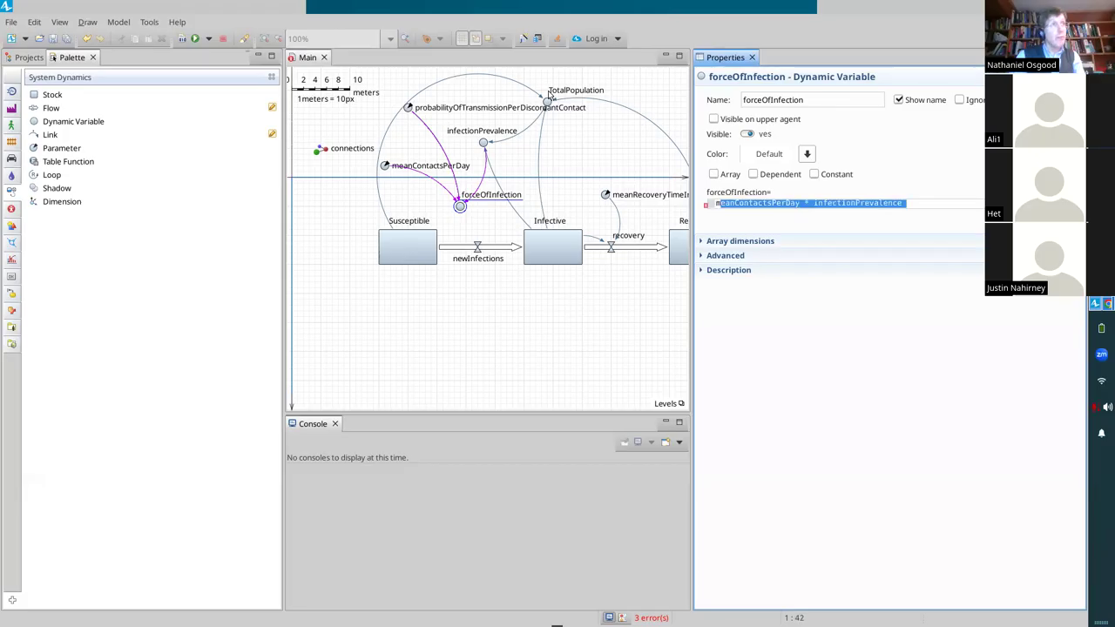
pyautogui.press('End')
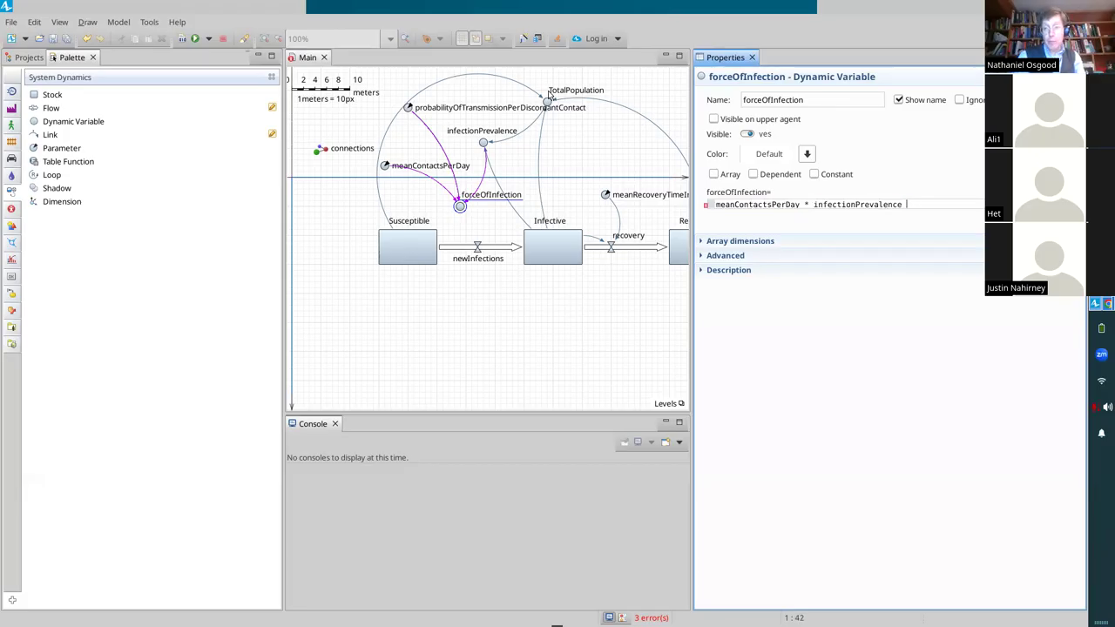
pyautogui.write('* ')
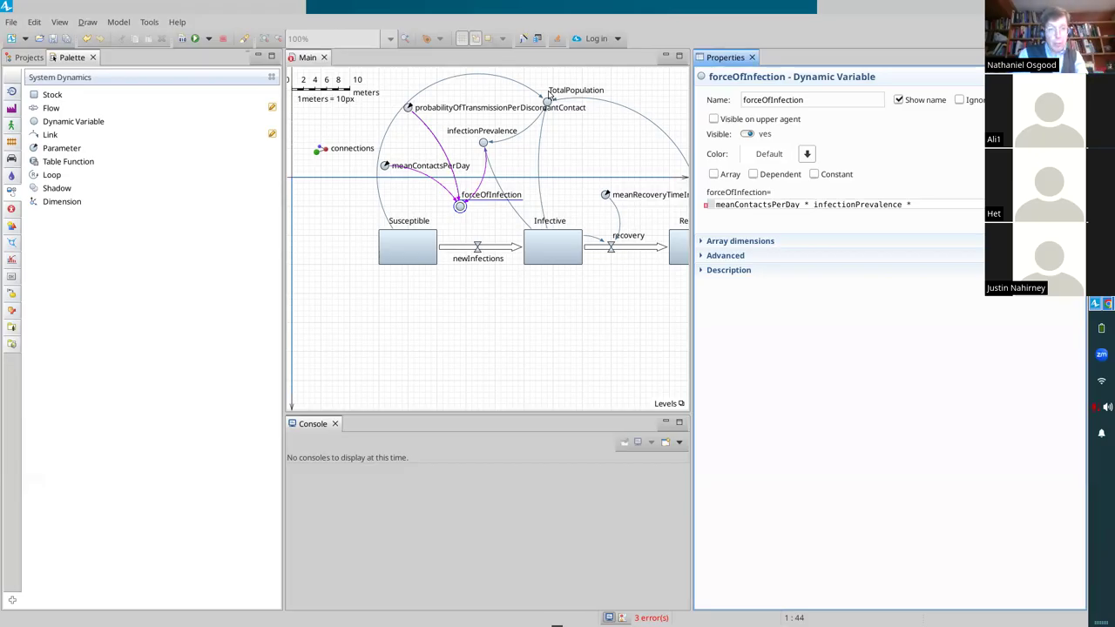
pyautogui.write('probab')
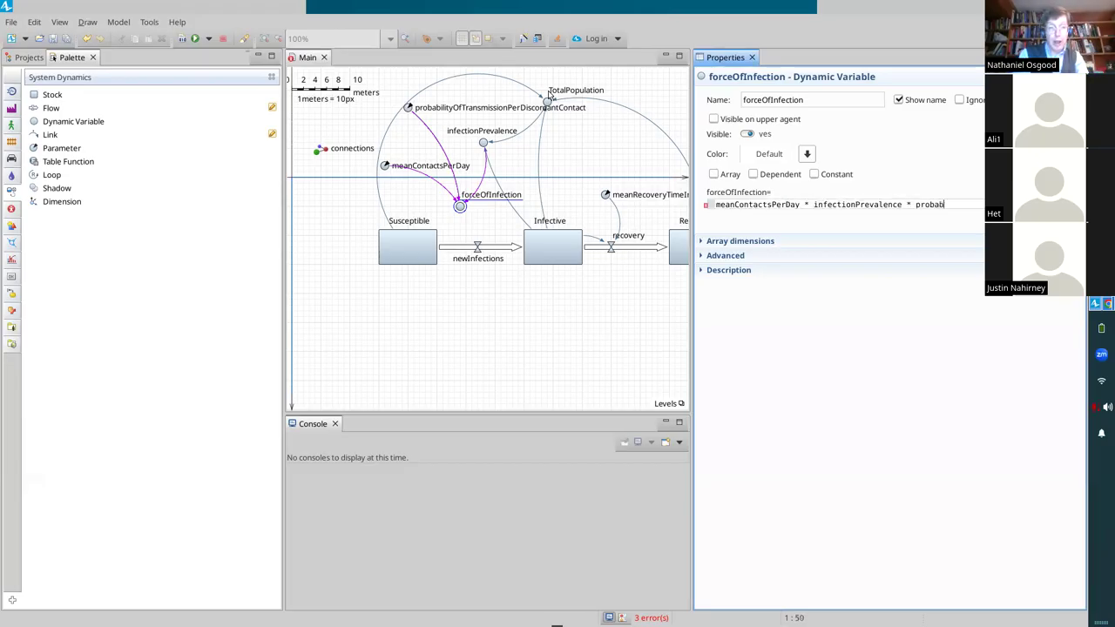
pyautogui.hotkey('ctrl', 'space')
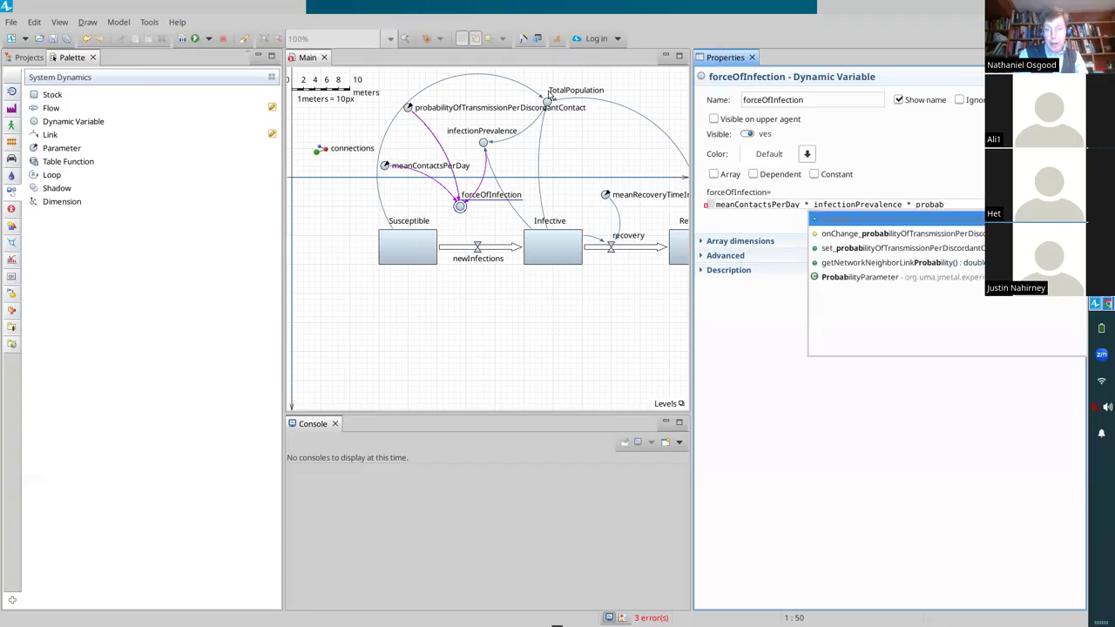
pyautogui.press('Return')
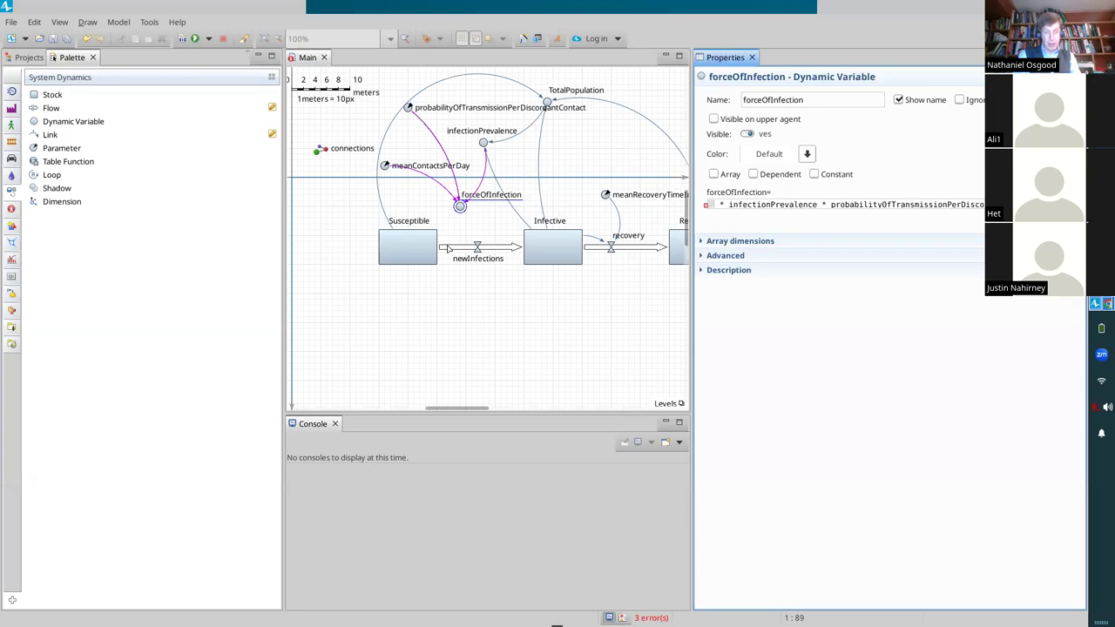
# Review each factor of the completed three-term product and save the model
pyautogui.click(818, 204)
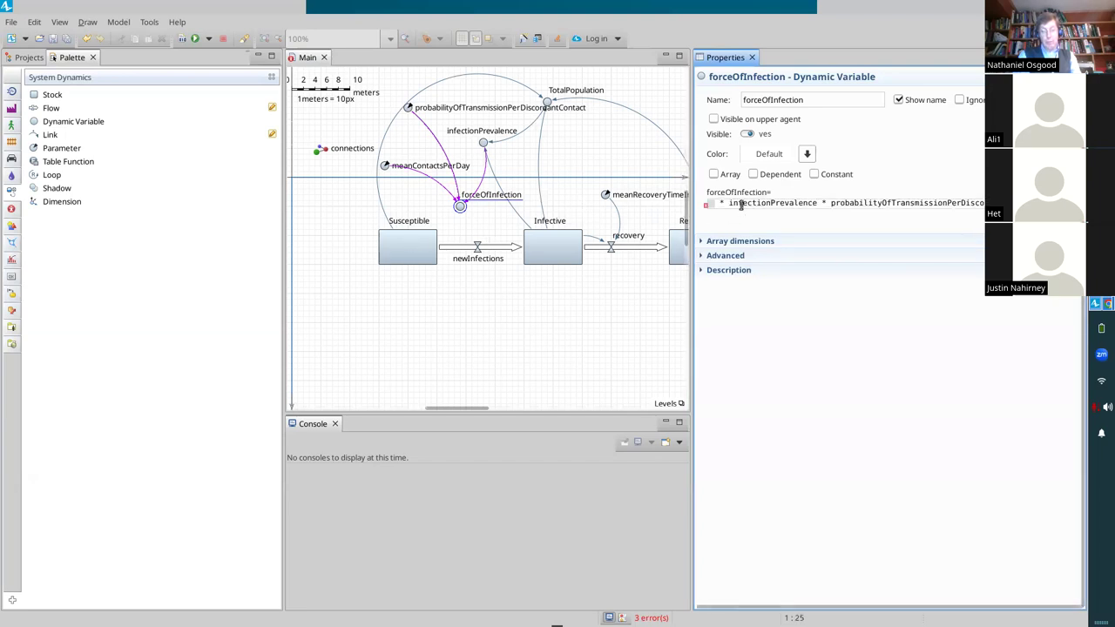
pyautogui.hotkey('shift', 'Home')
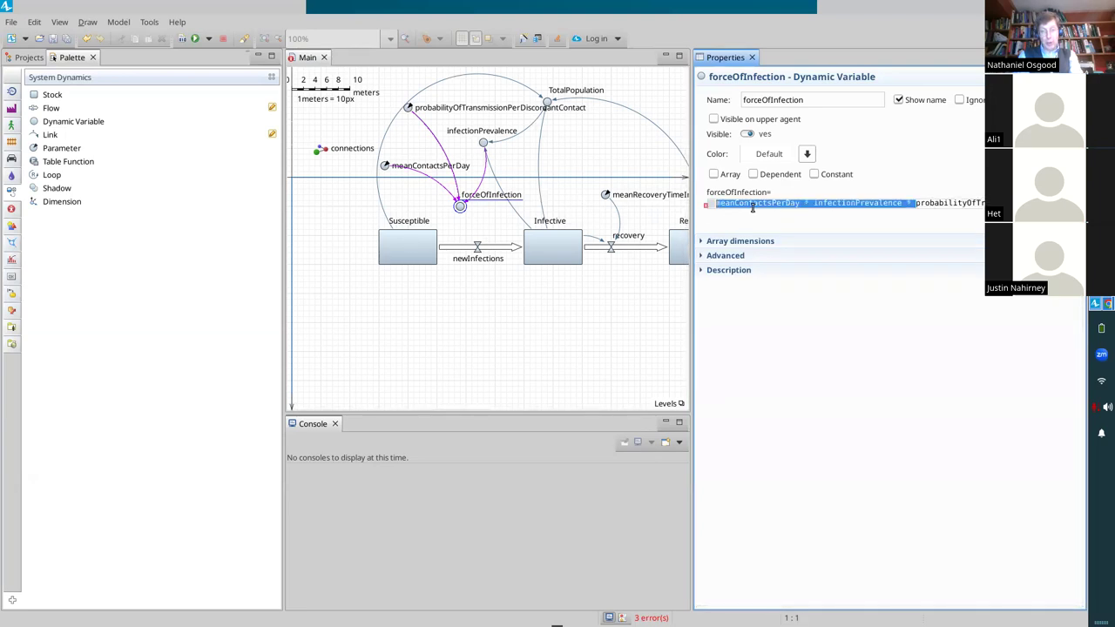
pyautogui.press('End')
pyautogui.hotkey('ctrl', 'Left')
pyautogui.hotkey('shift', 'End')
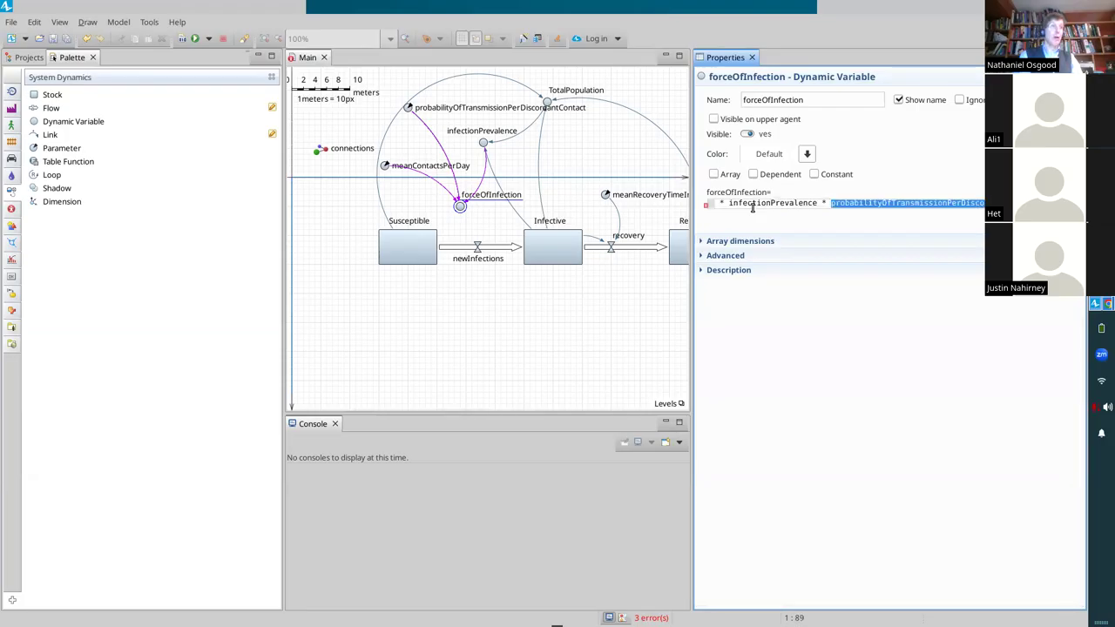
pyautogui.press('Right')
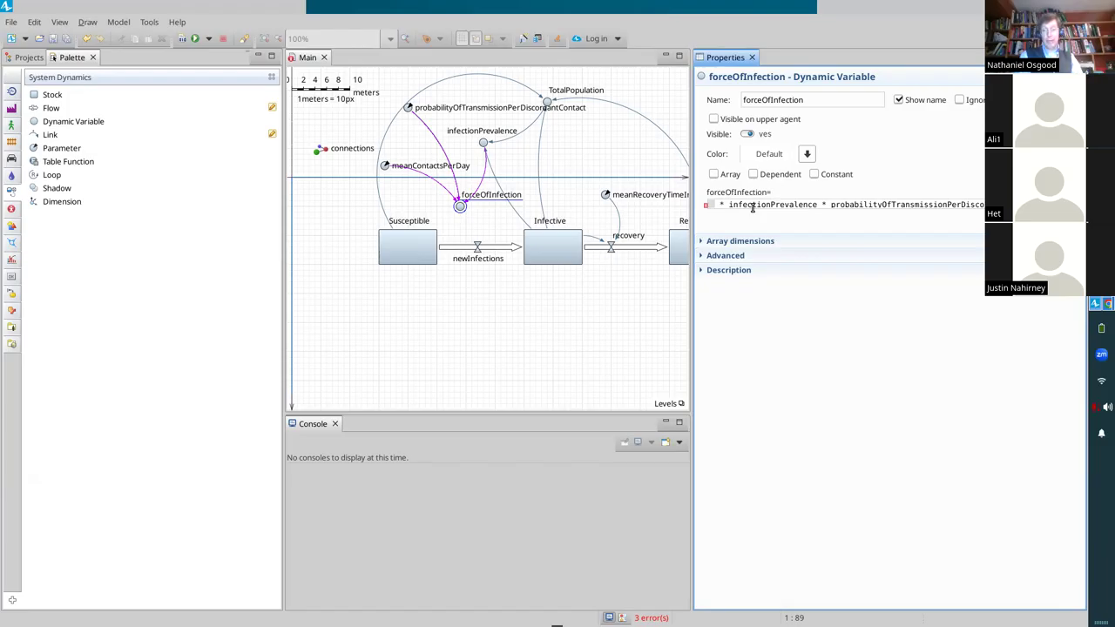
pyautogui.hotkey('ctrl', 'Left')
pyautogui.hotkey('ctrl', 'Left')
pyautogui.hotkey('ctrl', 'Left')
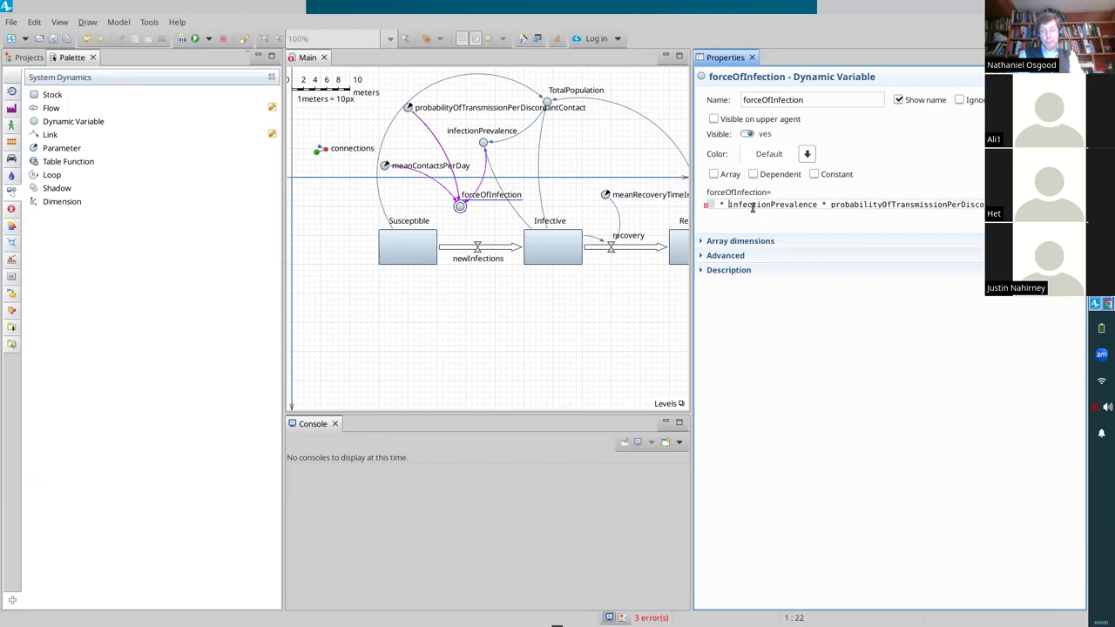
pyautogui.press('Home')
pyautogui.hotkey('ctrl', 'shift', 'Right')
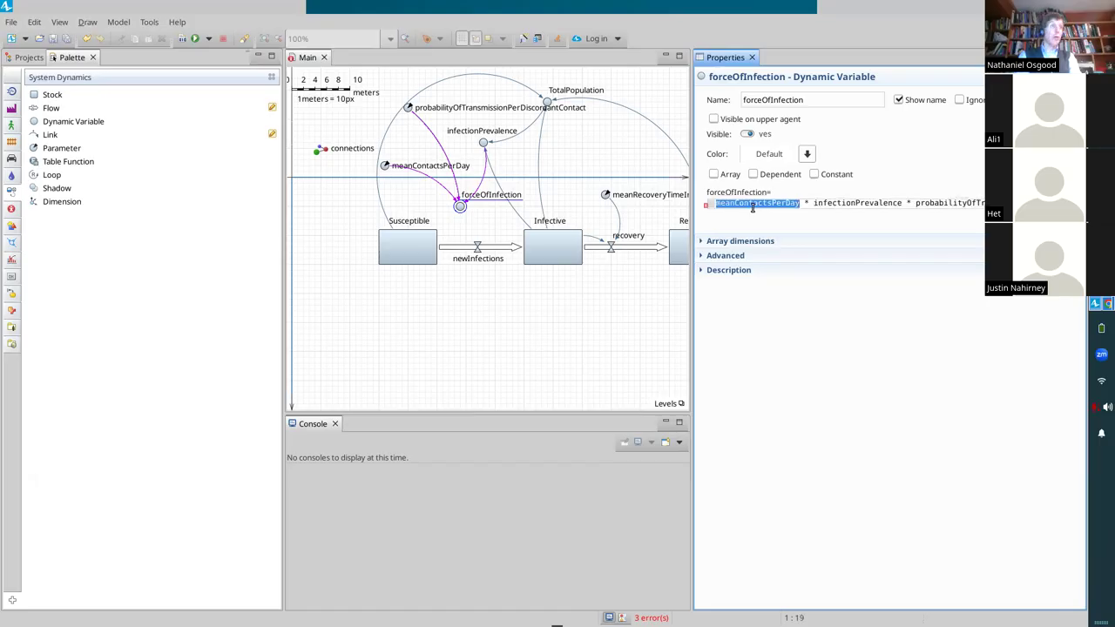
pyautogui.hotkey('ctrl', 'shift', 'Right')
pyautogui.hotkey('ctrl', 'shift', 'Right')
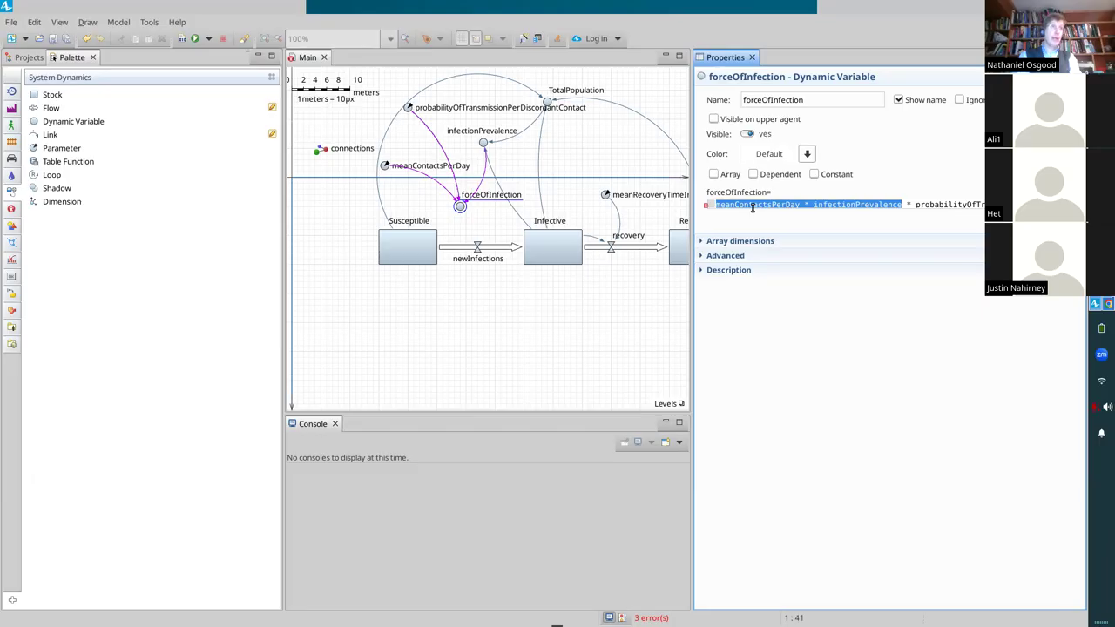
pyautogui.hotkey('shift', 'End')
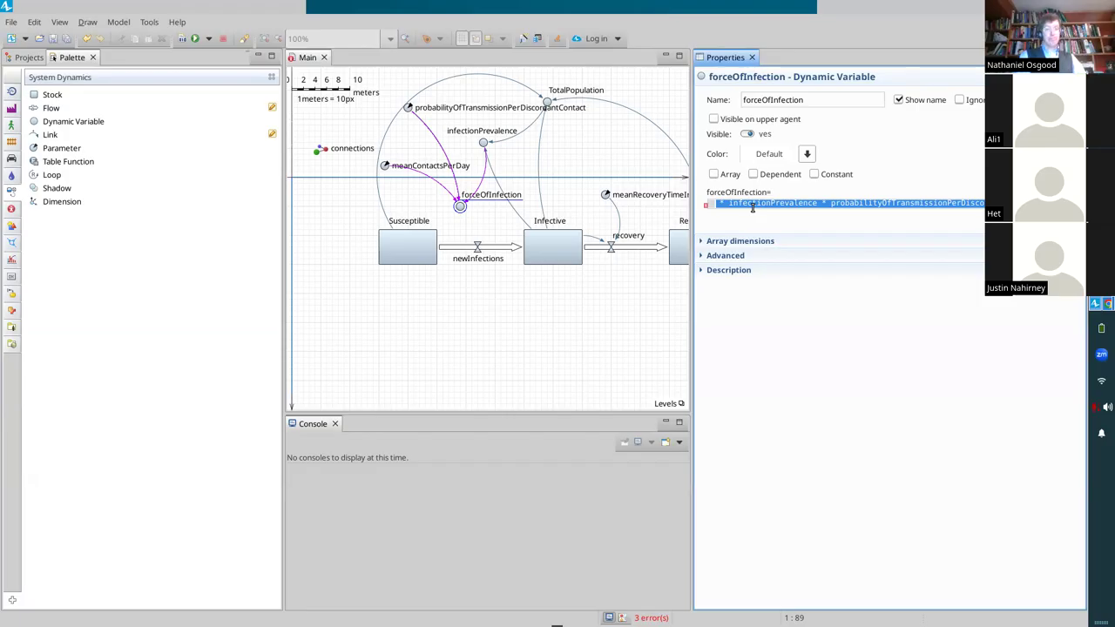
pyautogui.click(753, 206)
pyautogui.press('BackSpace')
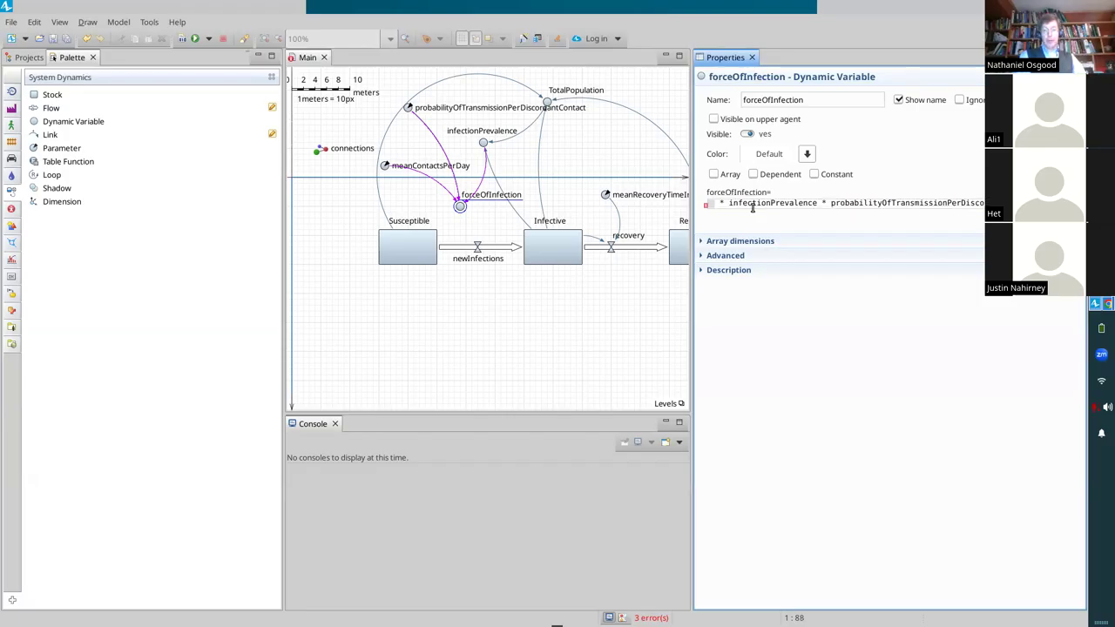
pyautogui.press('Left')
pyautogui.press('Left')
pyautogui.press('Left')
pyautogui.press('Left')
pyautogui.press('Left')
pyautogui.press('Left')
pyautogui.press('Left')
pyautogui.press('Left')
pyautogui.press('Left')
pyautogui.press('Left')
pyautogui.press('Left')
pyautogui.press('Left')
pyautogui.press('Left')
pyautogui.press('Left')
pyautogui.press('Left')
pyautogui.press('Left')
pyautogui.press('Left')
pyautogui.press('Left')
pyautogui.press('Left')
pyautogui.press('Left')
pyautogui.press('Left')
pyautogui.press('Left')
pyautogui.press('Left')
pyautogui.press('Left')
pyautogui.press('Left')
pyautogui.press('Left')
pyautogui.press('Left')
pyautogui.press('Left')
pyautogui.press('Left')
pyautogui.press('Left')
pyautogui.press('Left')
pyautogui.press('Left')
pyautogui.press('Left')
pyautogui.press('Left')
pyautogui.press('Left')
pyautogui.press('Left')
pyautogui.press('Left')
pyautogui.press('Left')
pyautogui.press('Left')
pyautogui.press('Left')
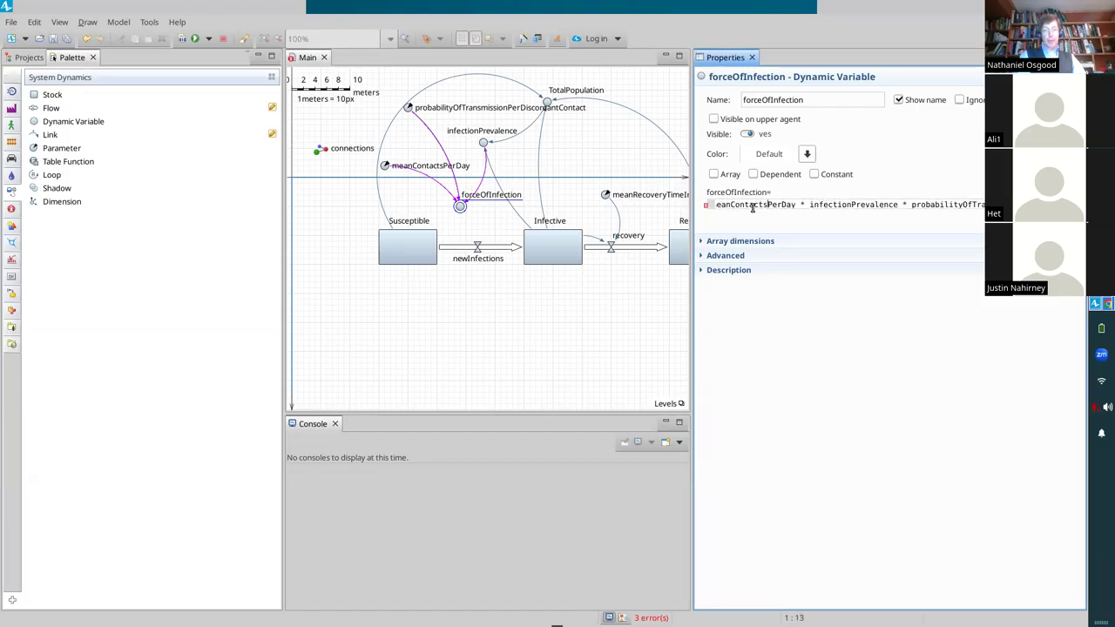
pyautogui.press('Left')
pyautogui.press('Left')
pyautogui.press('Left')
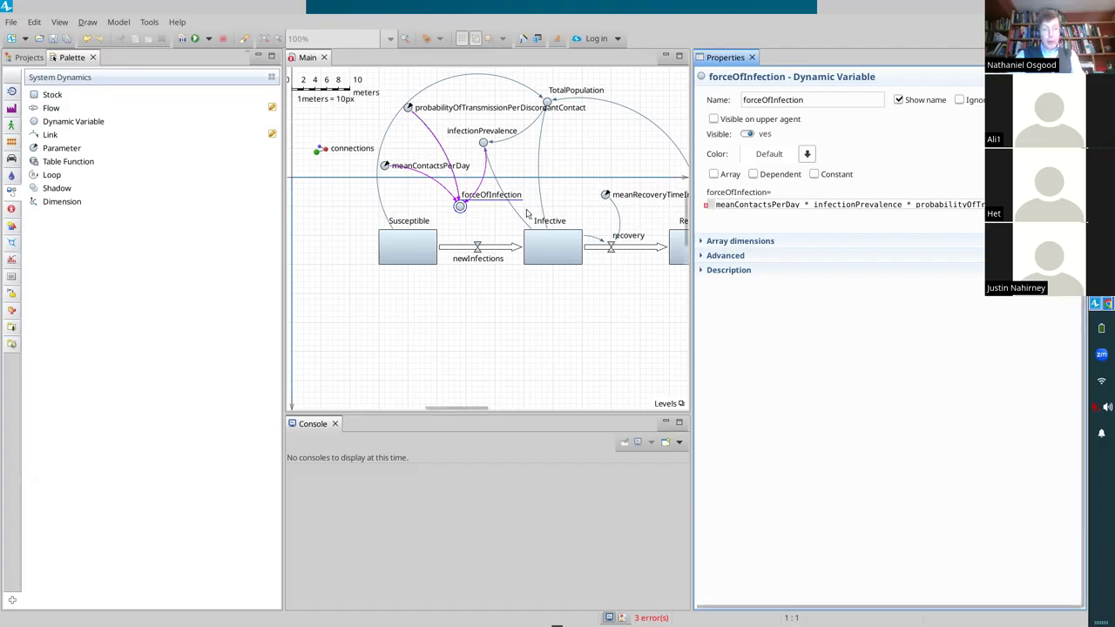
pyautogui.hotkey('ctrl', 's')
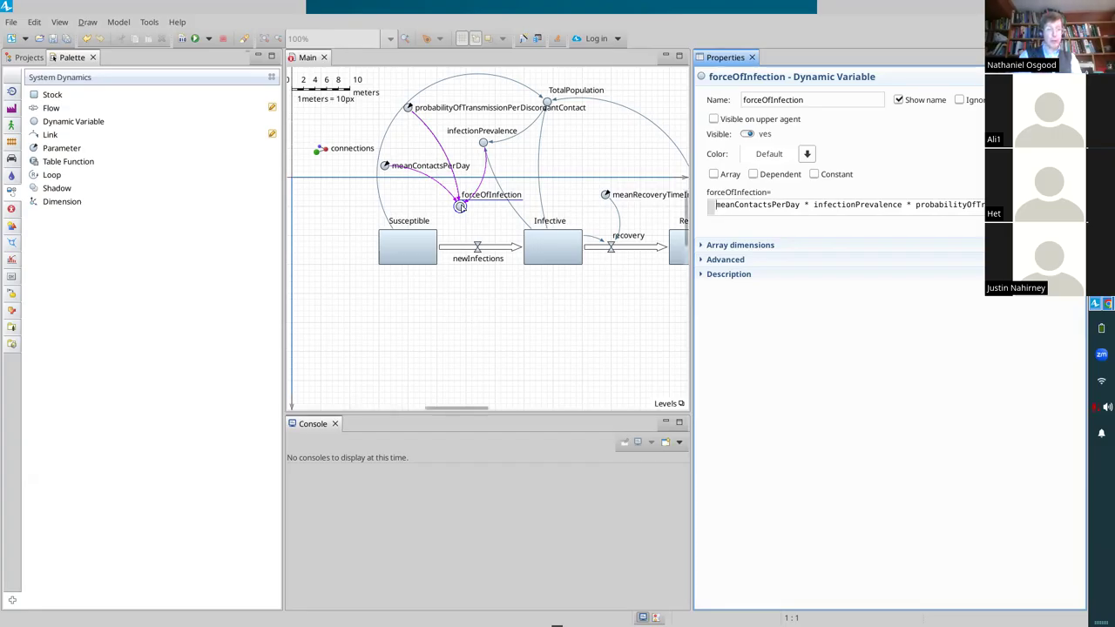
# Draw dependency links from forceOfInfection and from the Susceptible stock into the newInfections flow
pyautogui.click(461, 207)
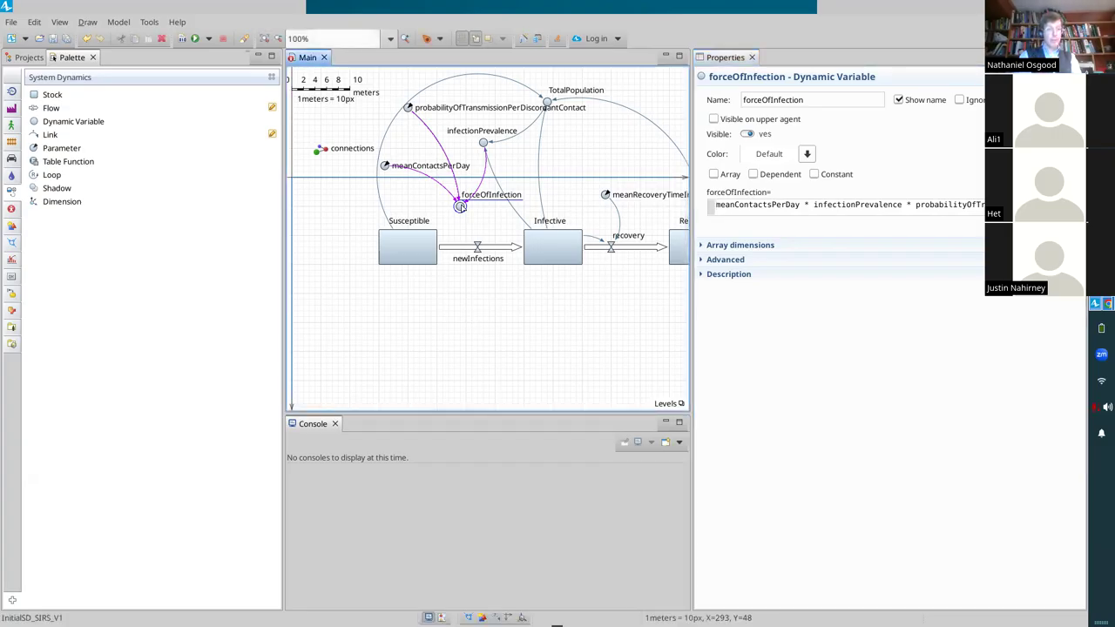
pyautogui.moveTo(58, 137); pyautogui.dragTo(479, 250)
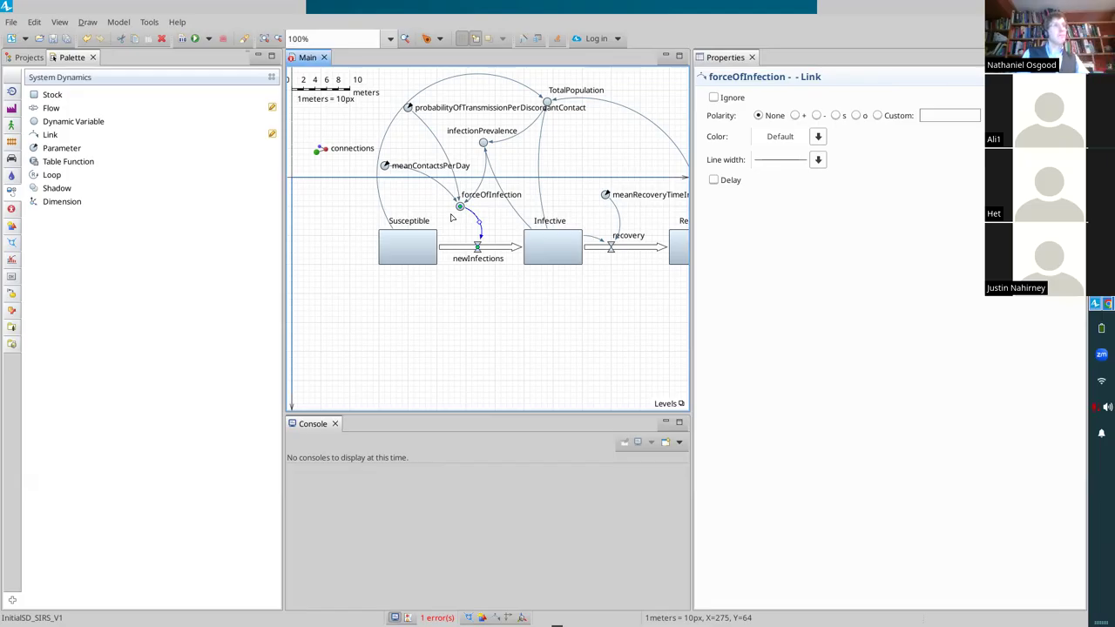
pyautogui.click(40, 134)
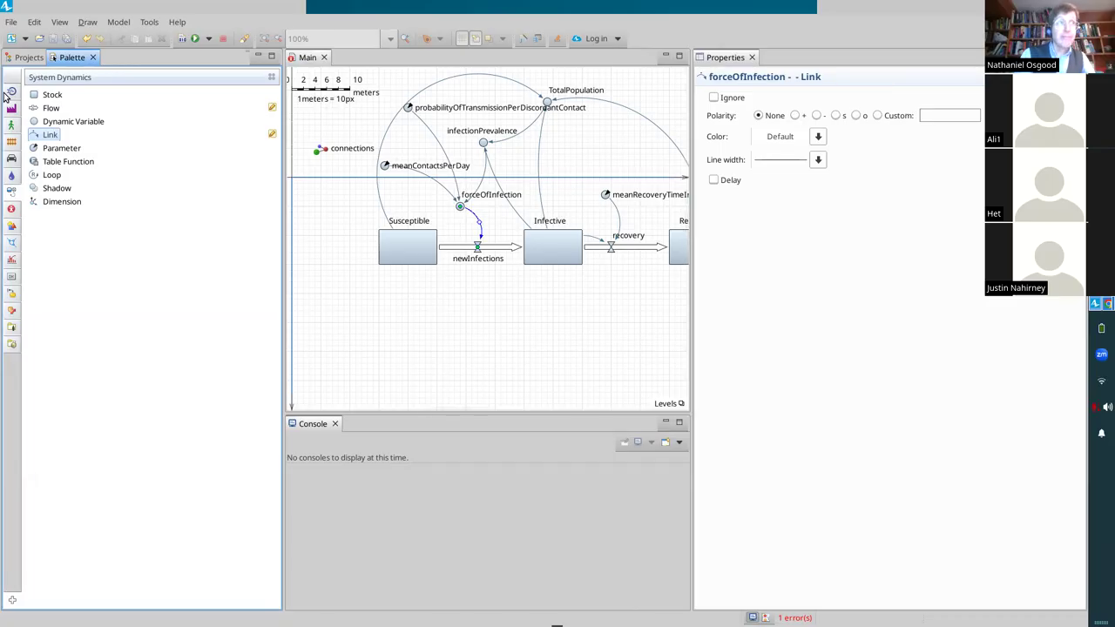
pyautogui.moveTo(48, 134); pyautogui.dragTo(477, 246)
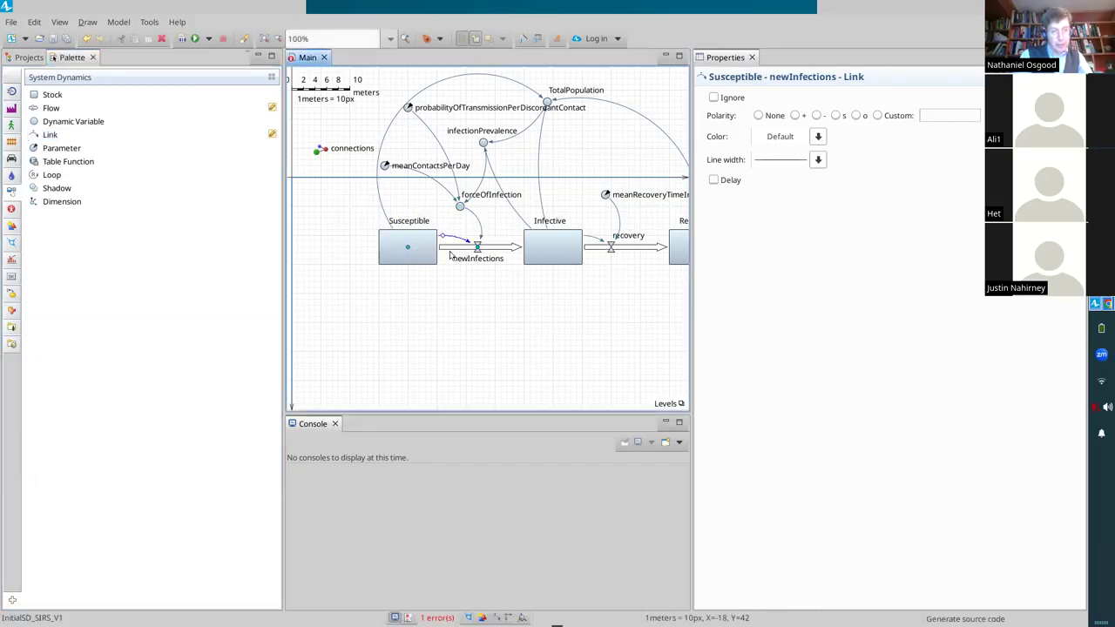
pyautogui.click(467, 245)
pyautogui.click(460, 207)
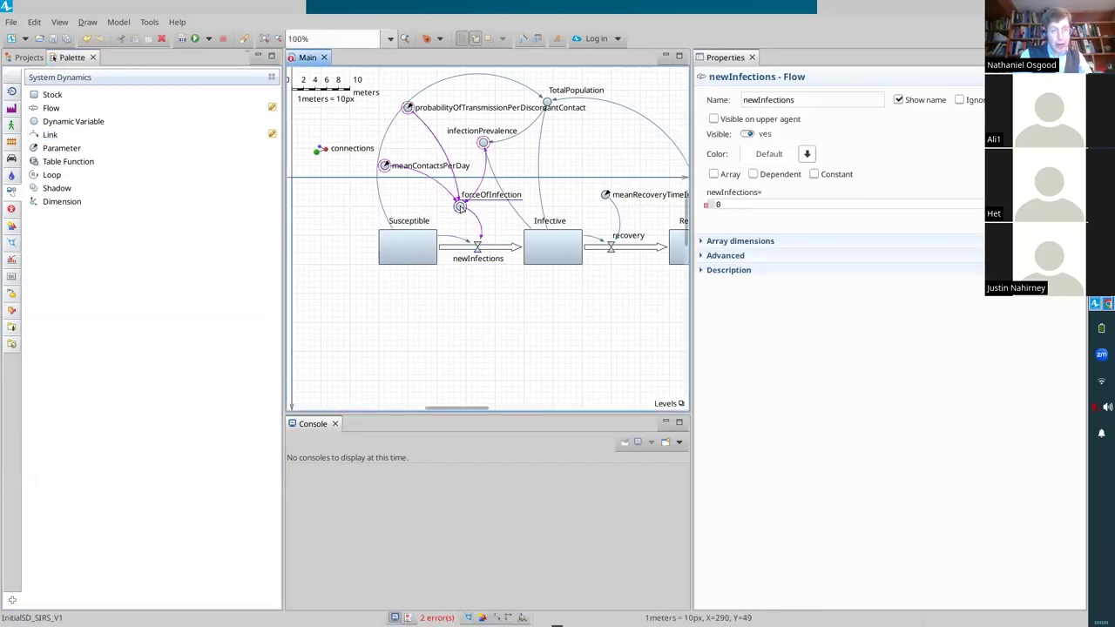
# Set the newInfections formula to Susceptible * forceOfInfection and build the model
pyautogui.click(476, 246)
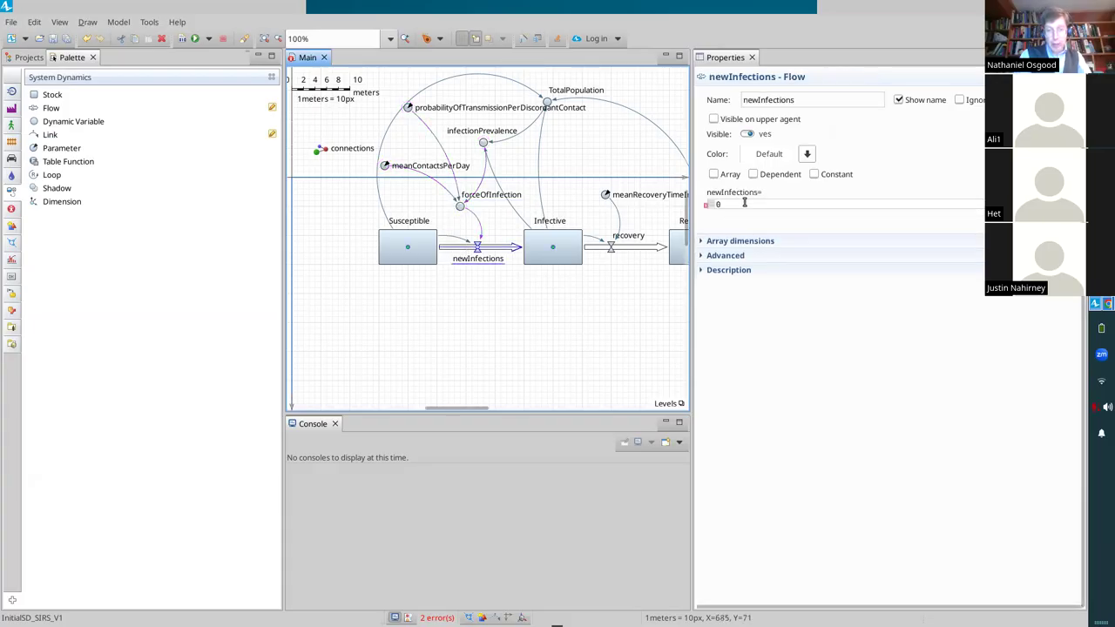
pyautogui.click(743, 202)
pyautogui.doubleClick(743, 202)
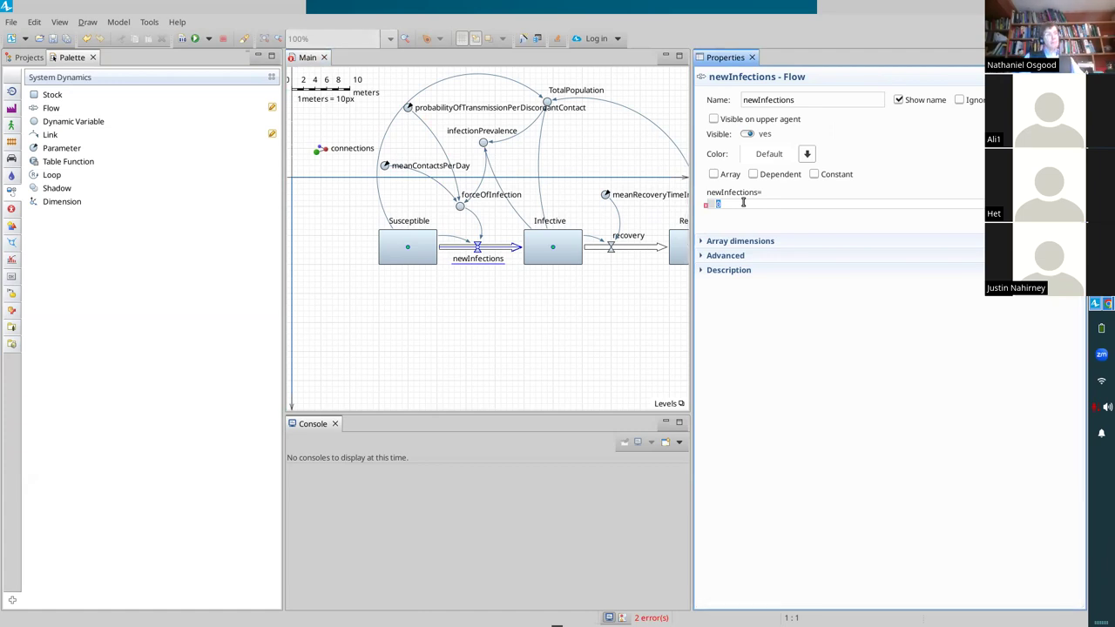
pyautogui.write('Sucep')
pyautogui.press('BackSpace')
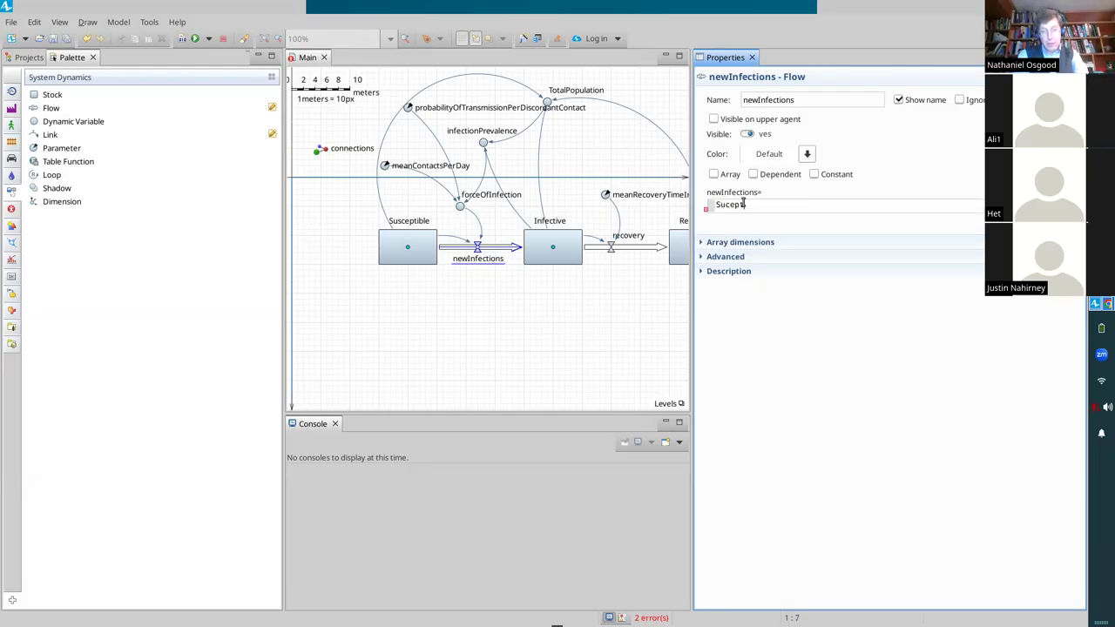
pyautogui.write('t')
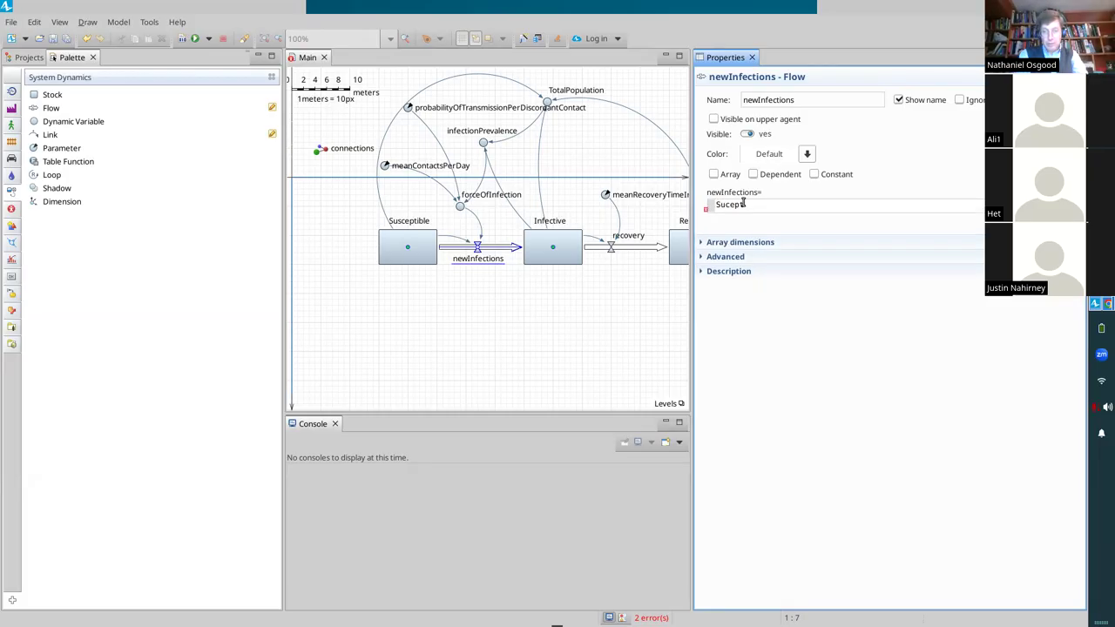
pyautogui.write('ib')
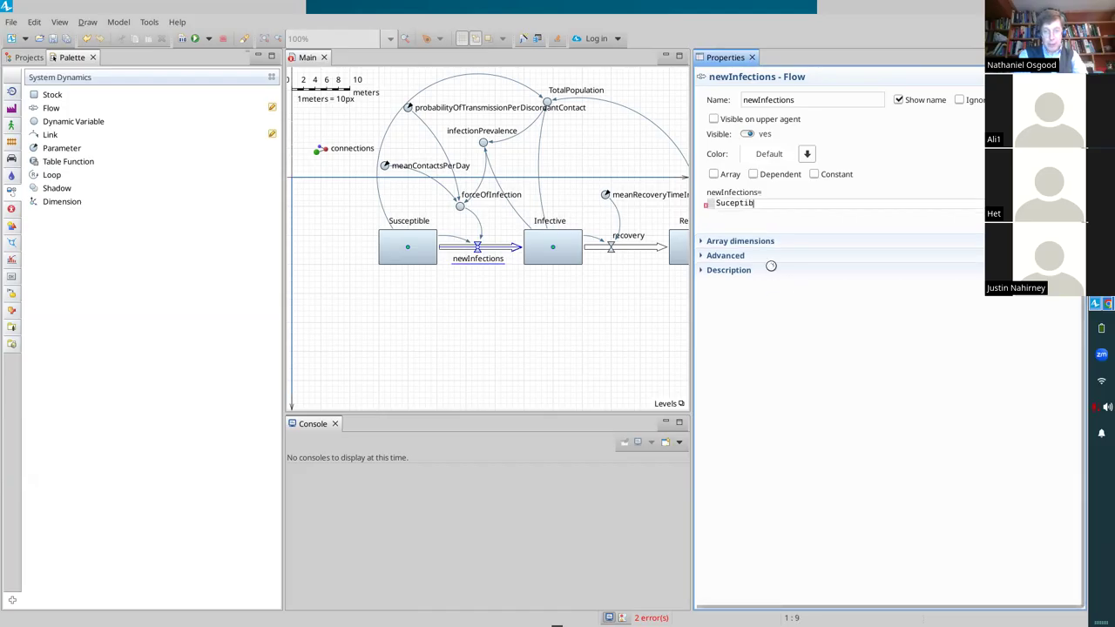
pyautogui.write('les')
pyautogui.hotkey('ctrl', 'BackSpace')
pyautogui.write('Susceptible * ')
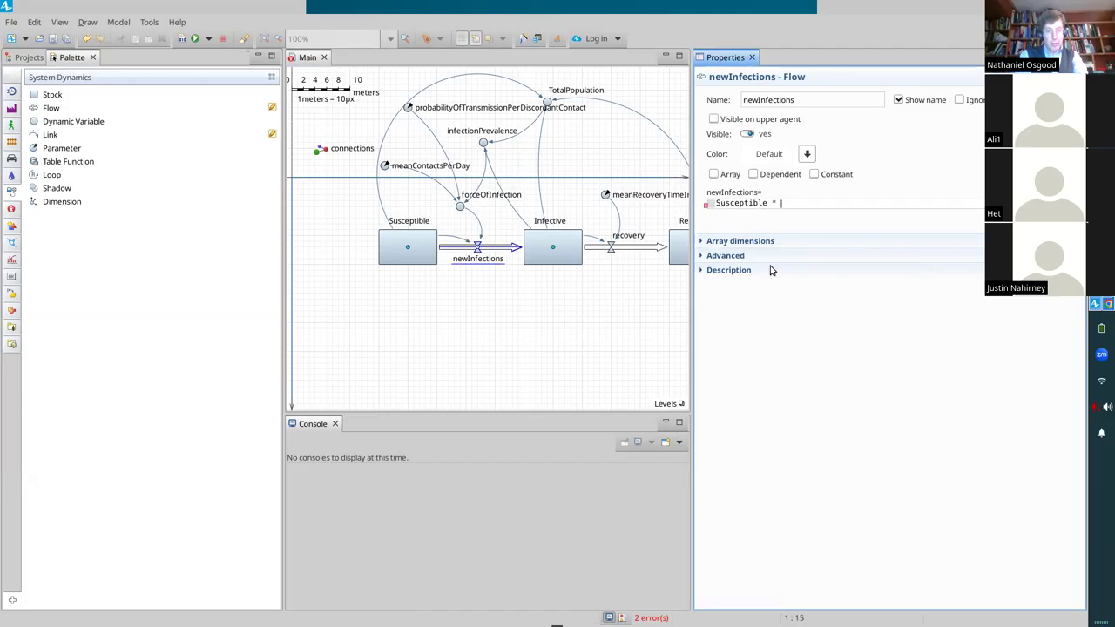
pyautogui.write('forceOf')
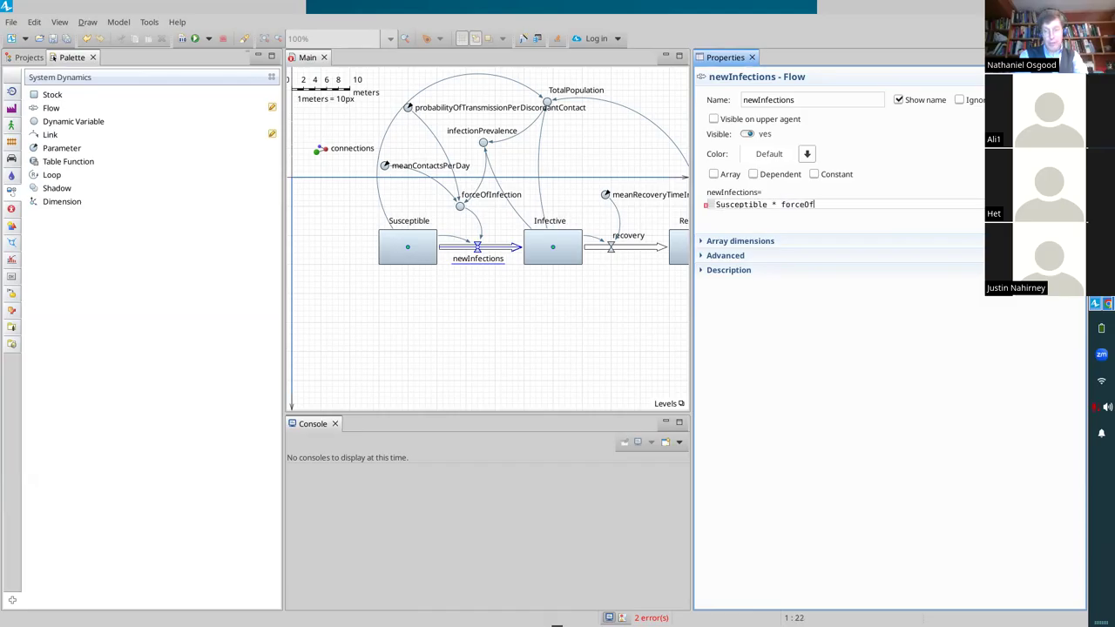
pyautogui.hotkey('ctrl', 'space')
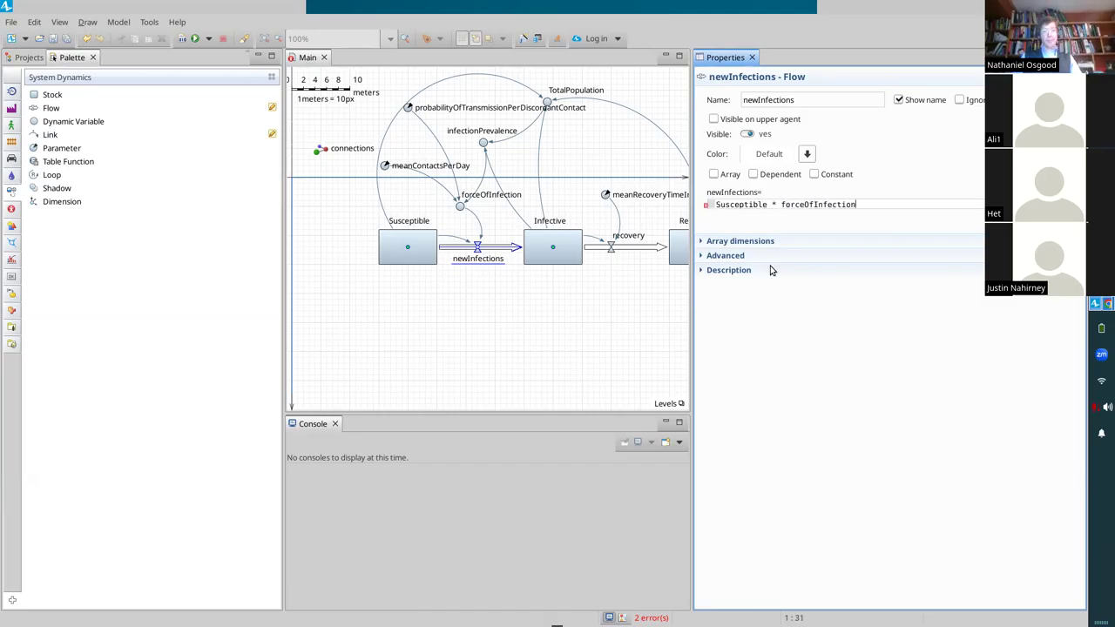
pyautogui.click(181, 40)
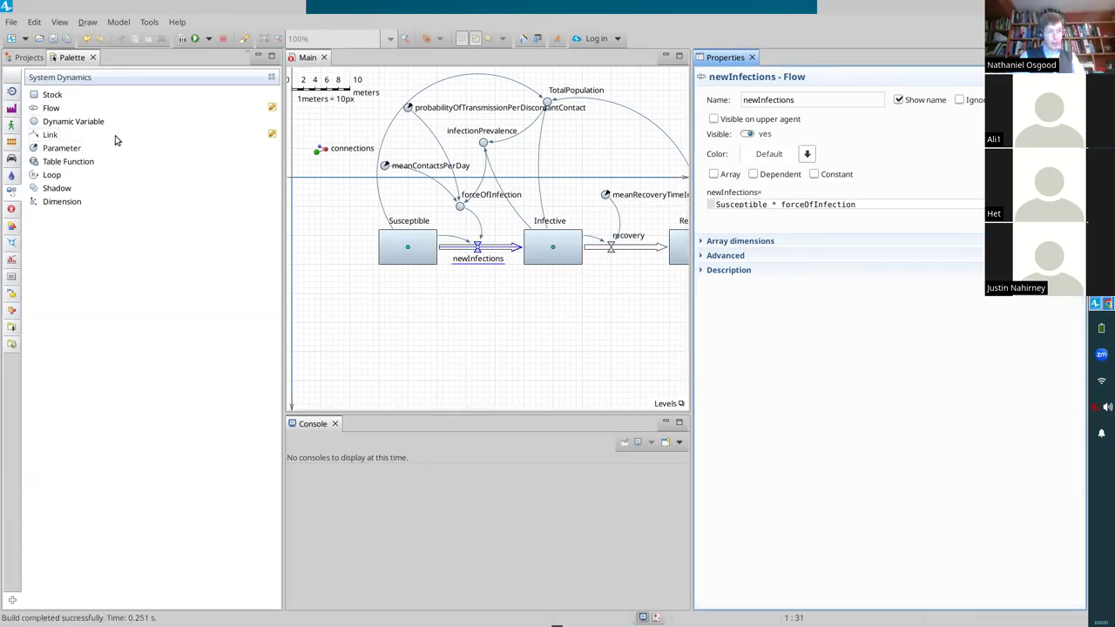
pyautogui.click(694, 279)
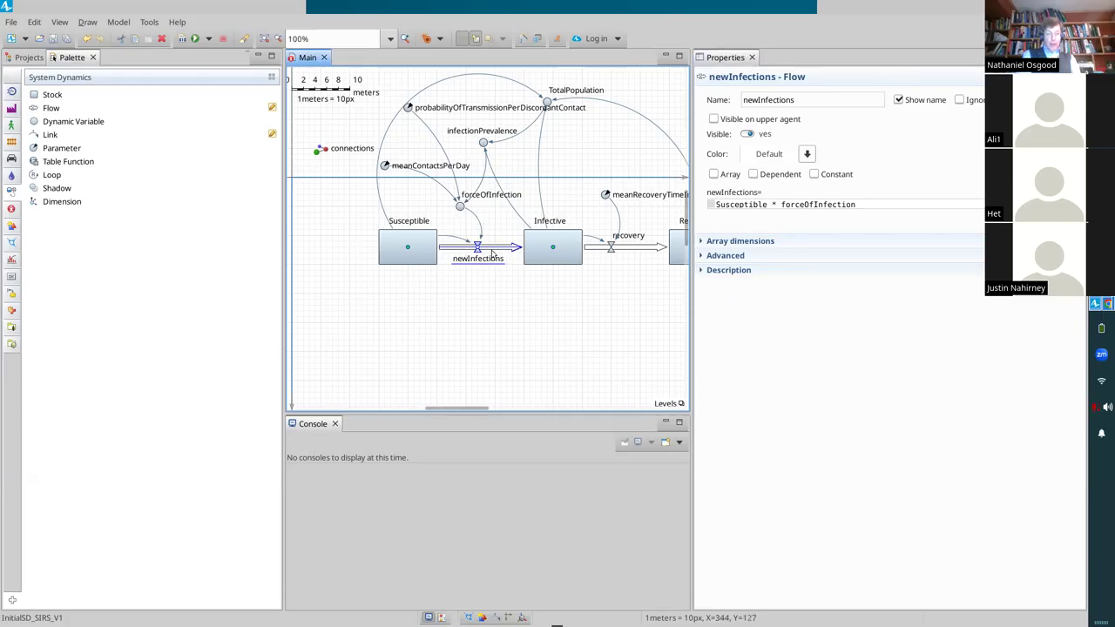
# Check forceOfInfection's equation, save and rebuild, then inspect meanContactsPerDay's 20.0 default
pyautogui.click(461, 207)
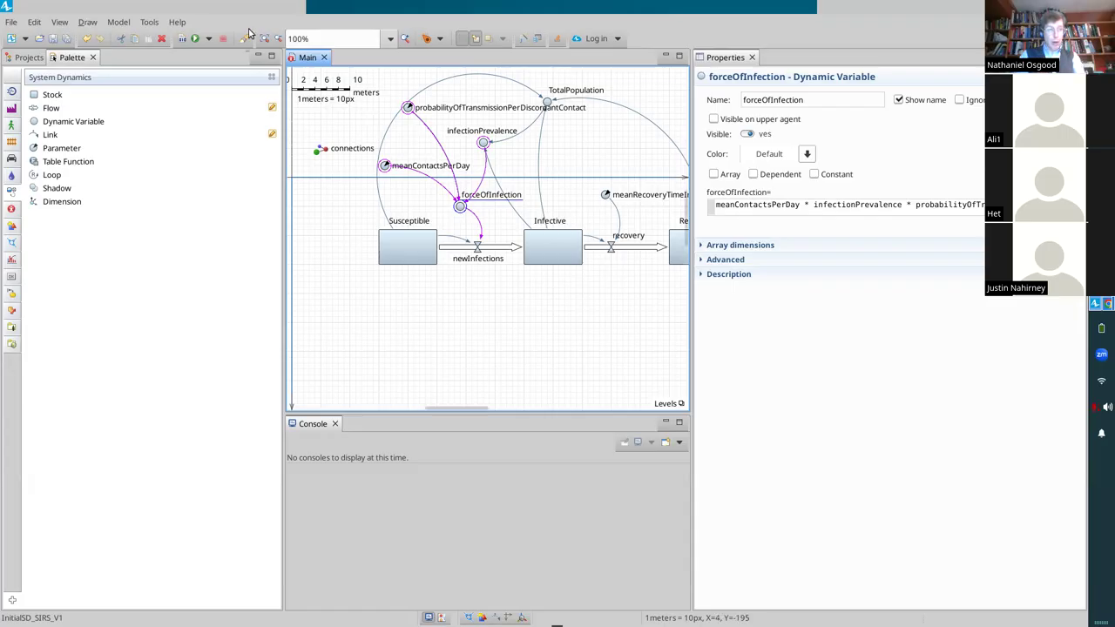
pyautogui.hotkey('ctrl', 's')
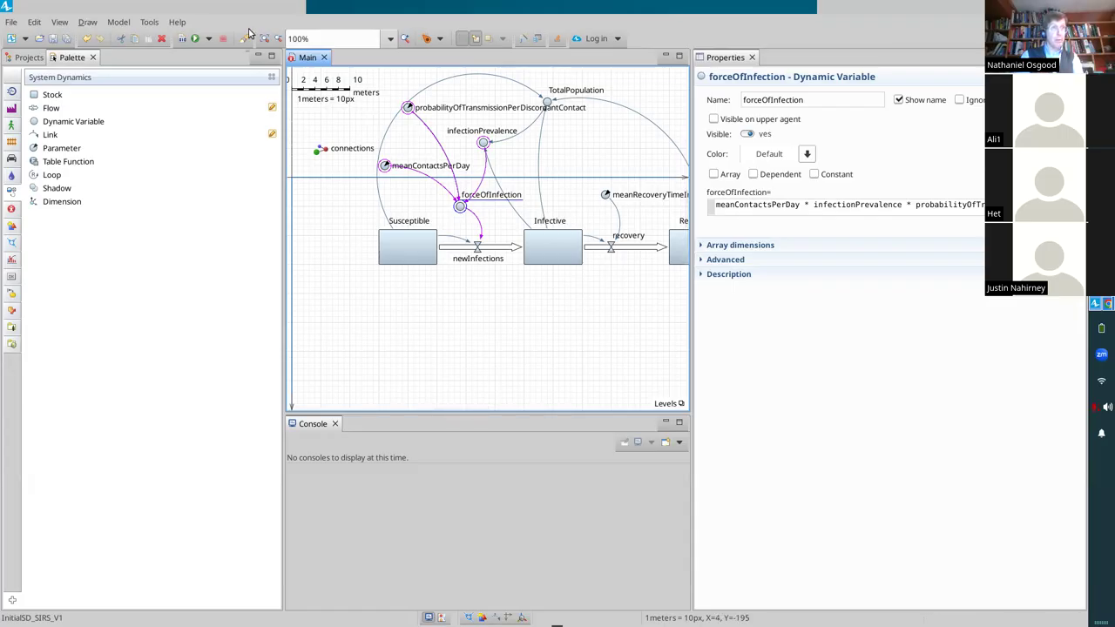
pyautogui.click(181, 38)
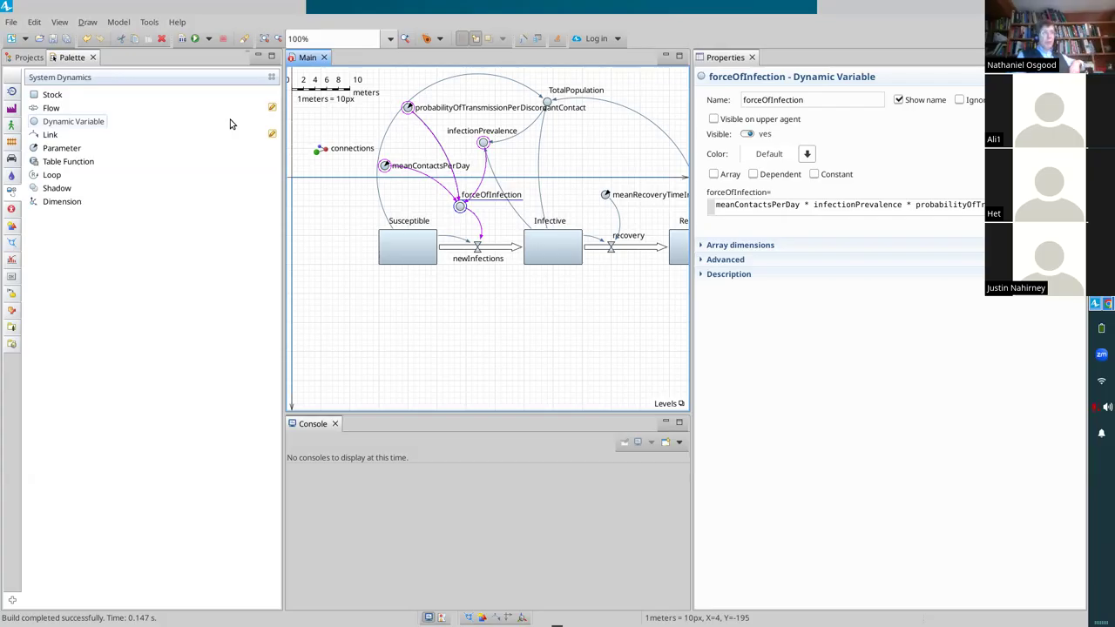
pyautogui.click(383, 170)
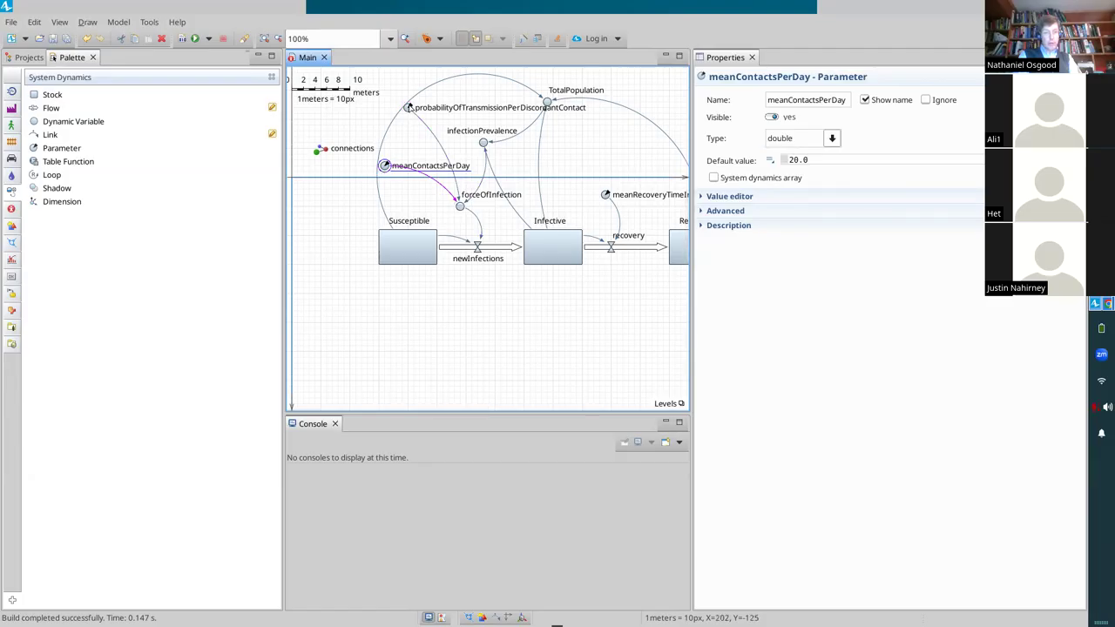
pyautogui.click(483, 143)
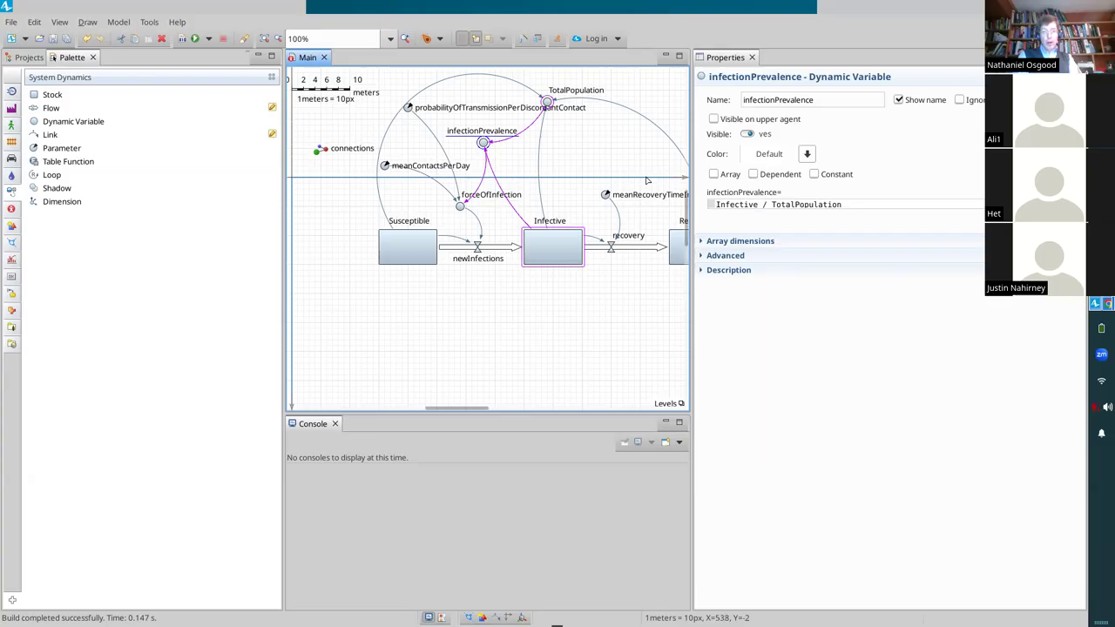
pyautogui.click(734, 203)
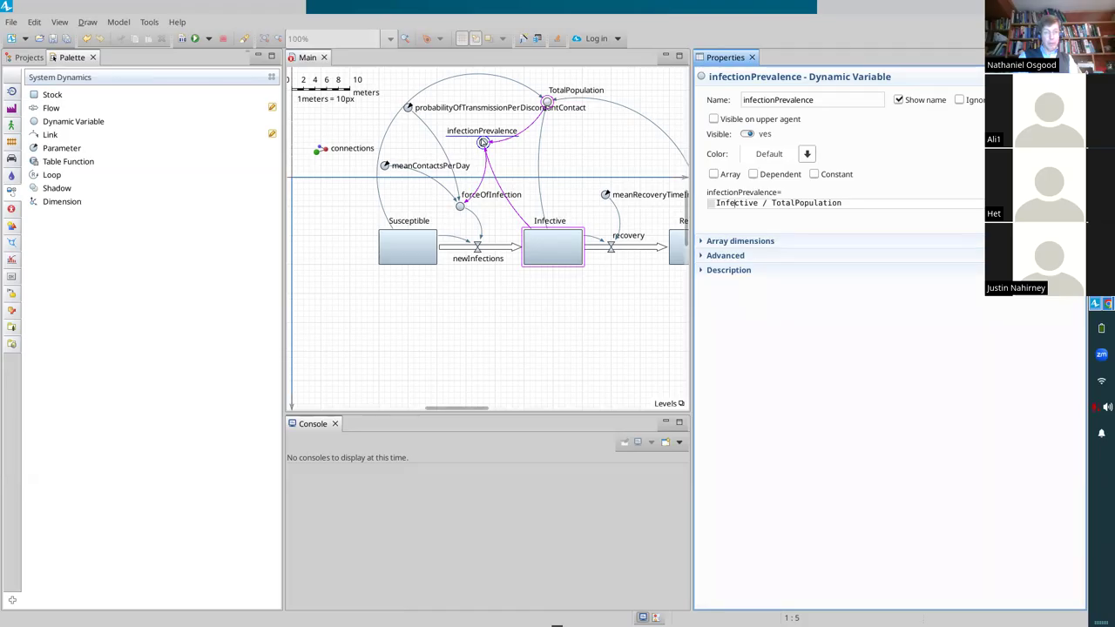
pyautogui.click(483, 142)
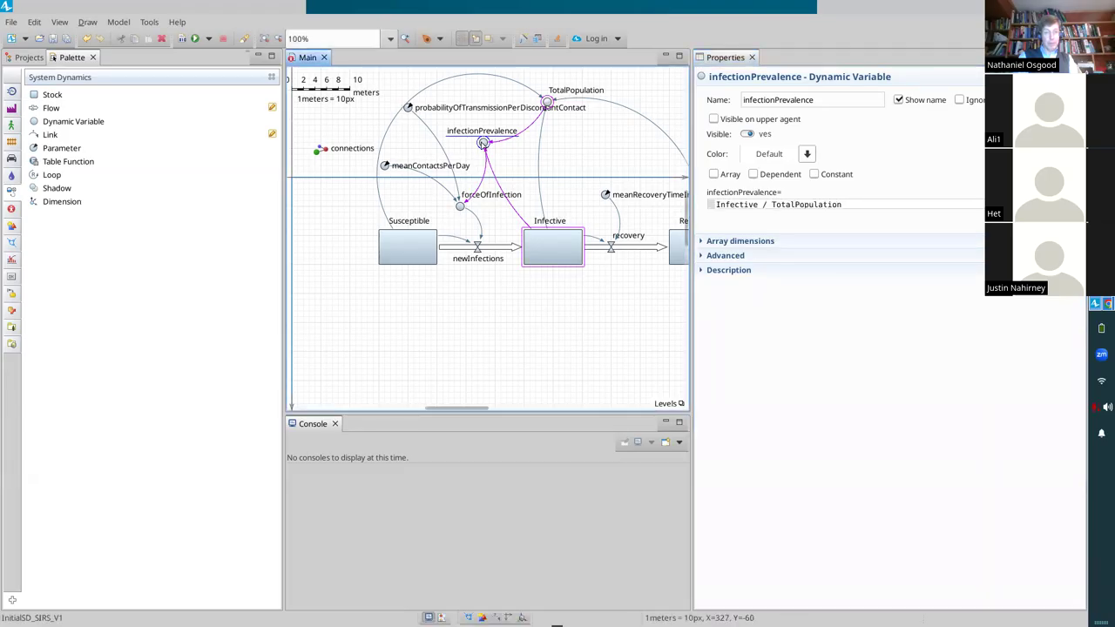
pyautogui.click(732, 204)
pyautogui.doubleClick(807, 204)
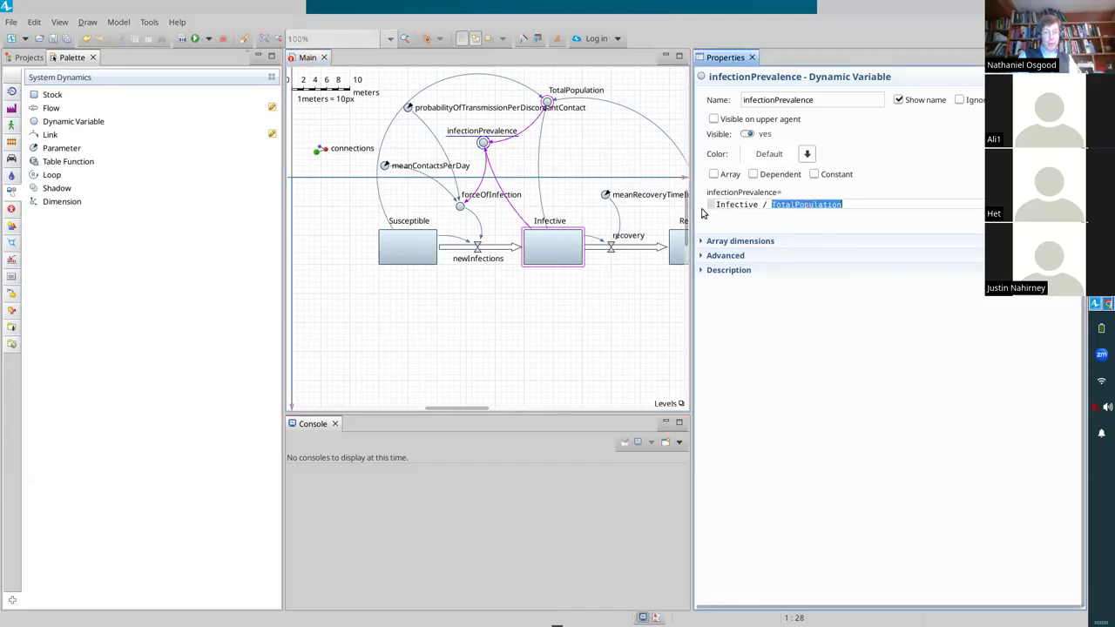
pyautogui.doubleClick(731, 204)
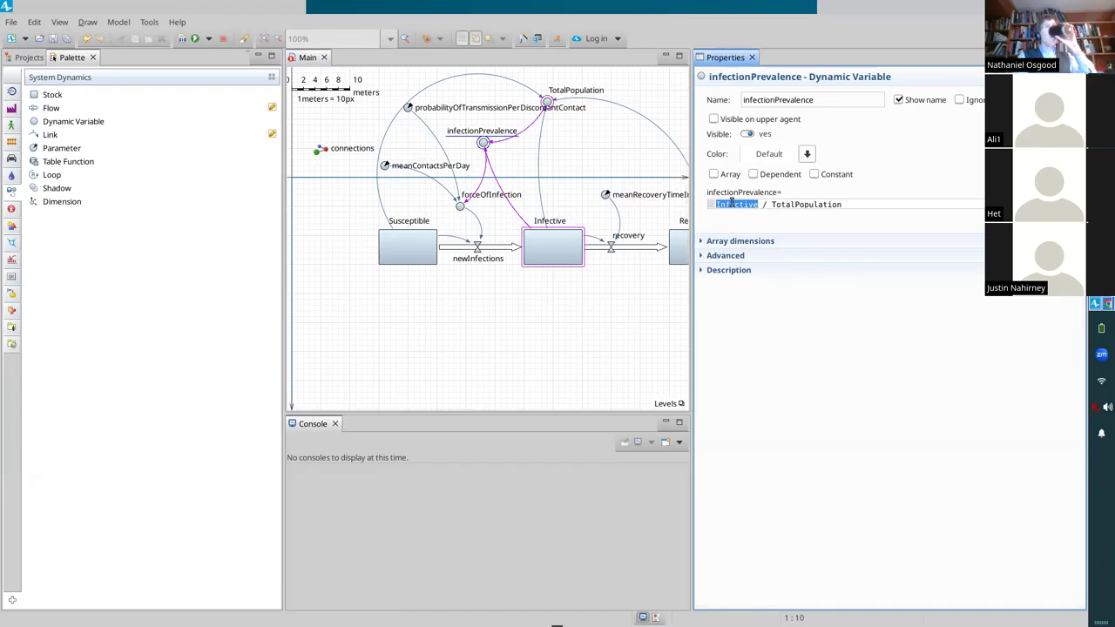
pyautogui.click(549, 255)
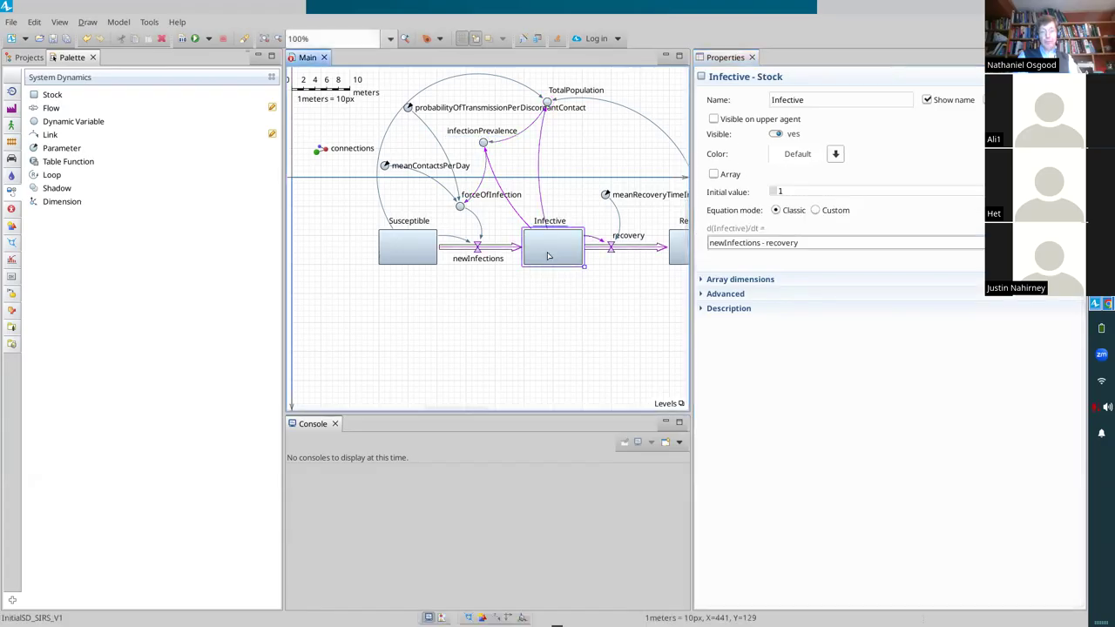
pyautogui.click(427, 250)
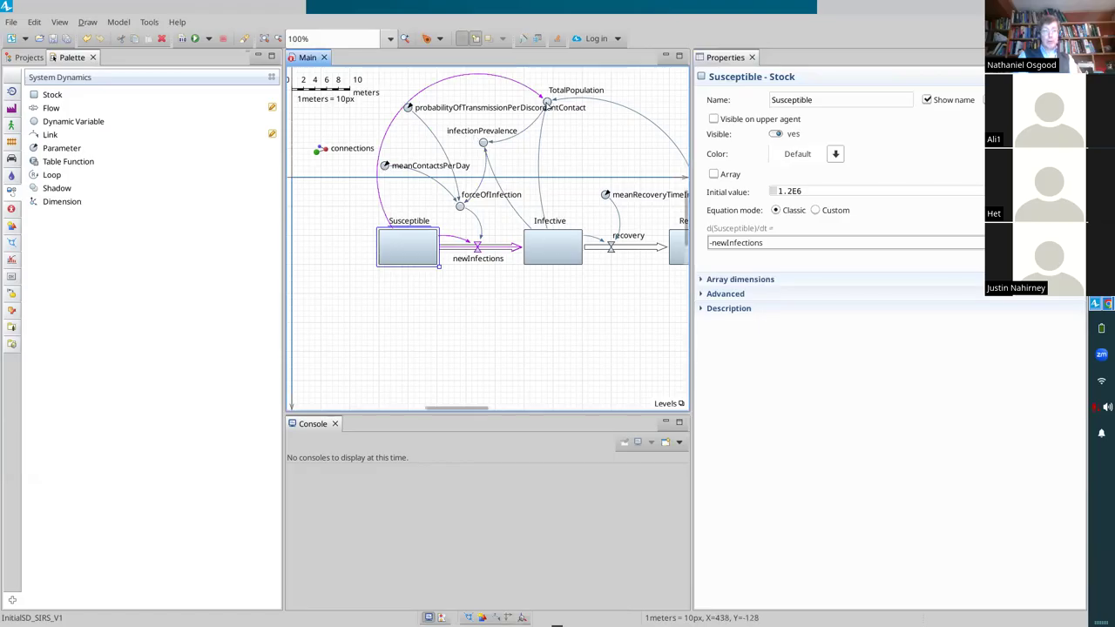
pyautogui.click(483, 143)
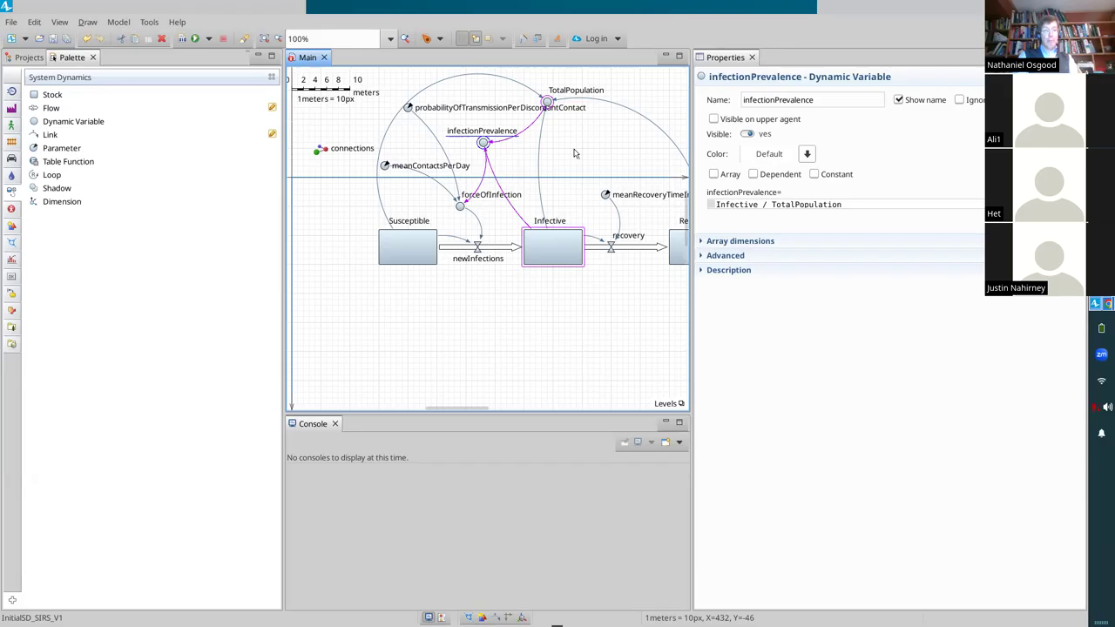
pyautogui.click(605, 195)
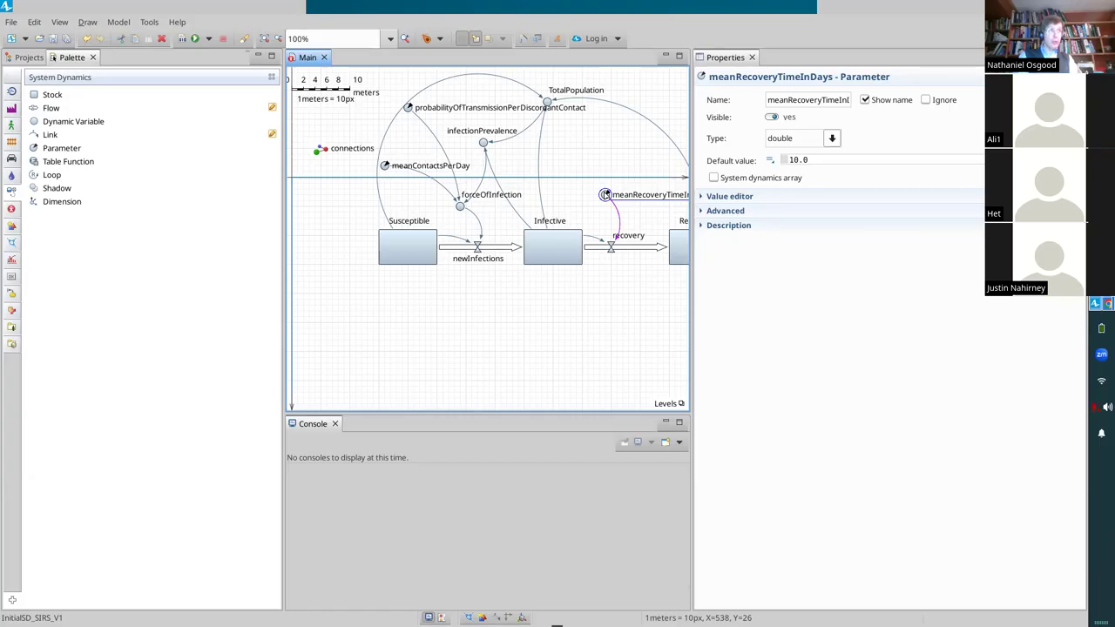
pyautogui.click(483, 145)
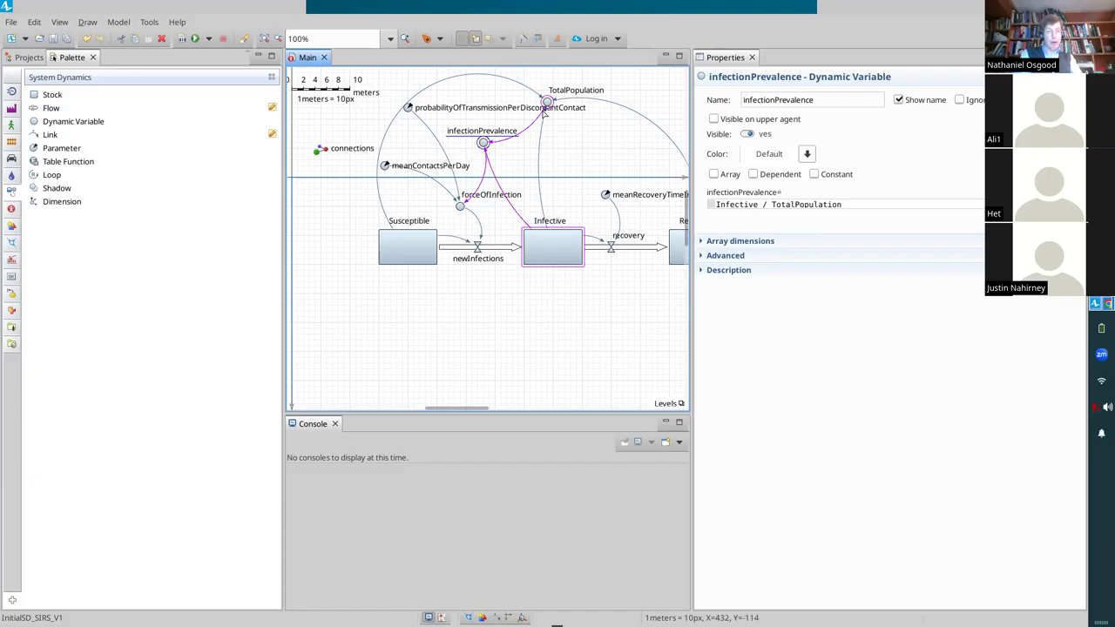
pyautogui.click(460, 210)
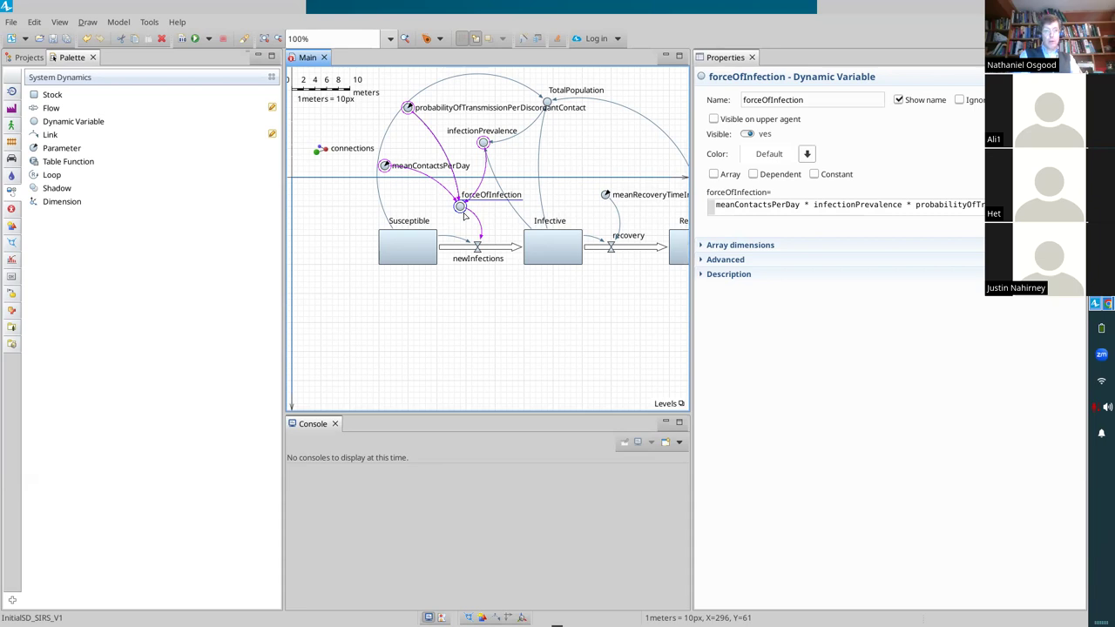
pyautogui.click(407, 108)
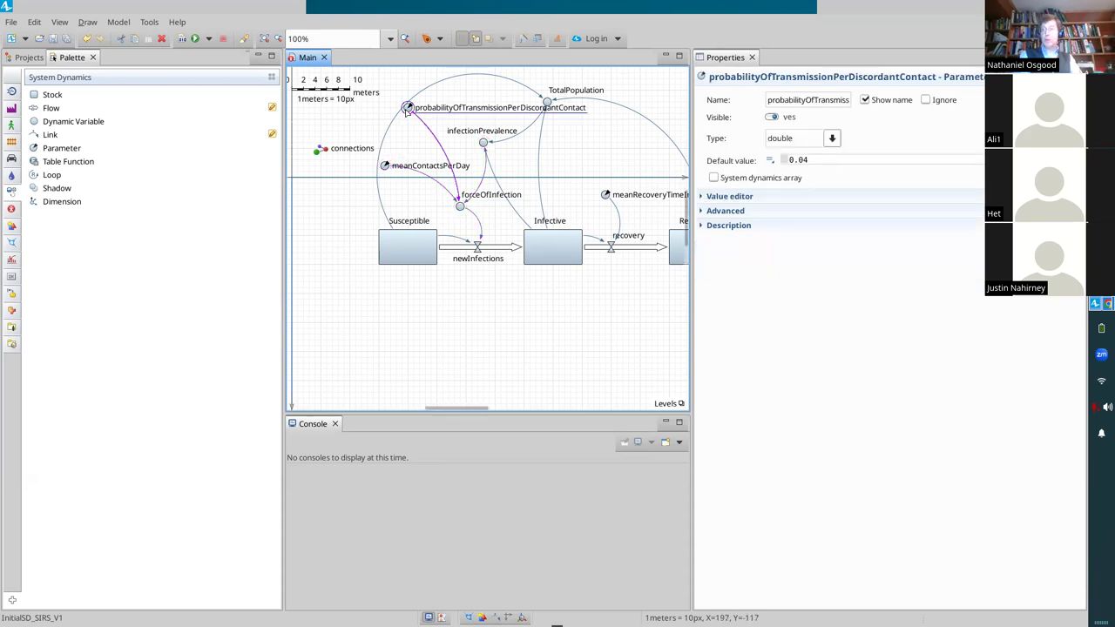
pyautogui.click(385, 165)
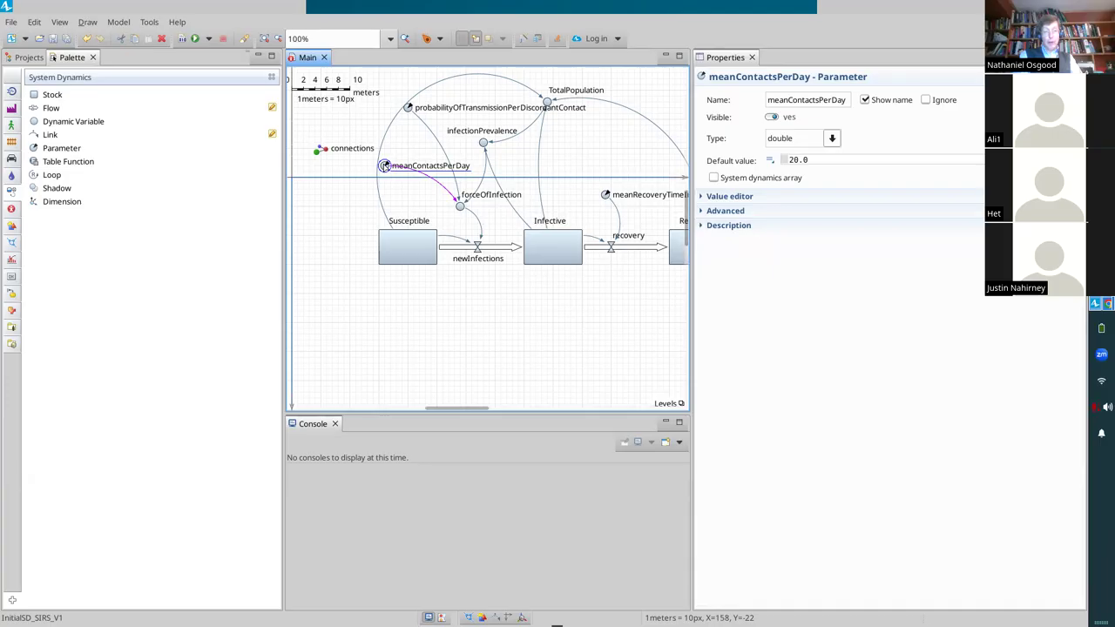
pyautogui.click(408, 107)
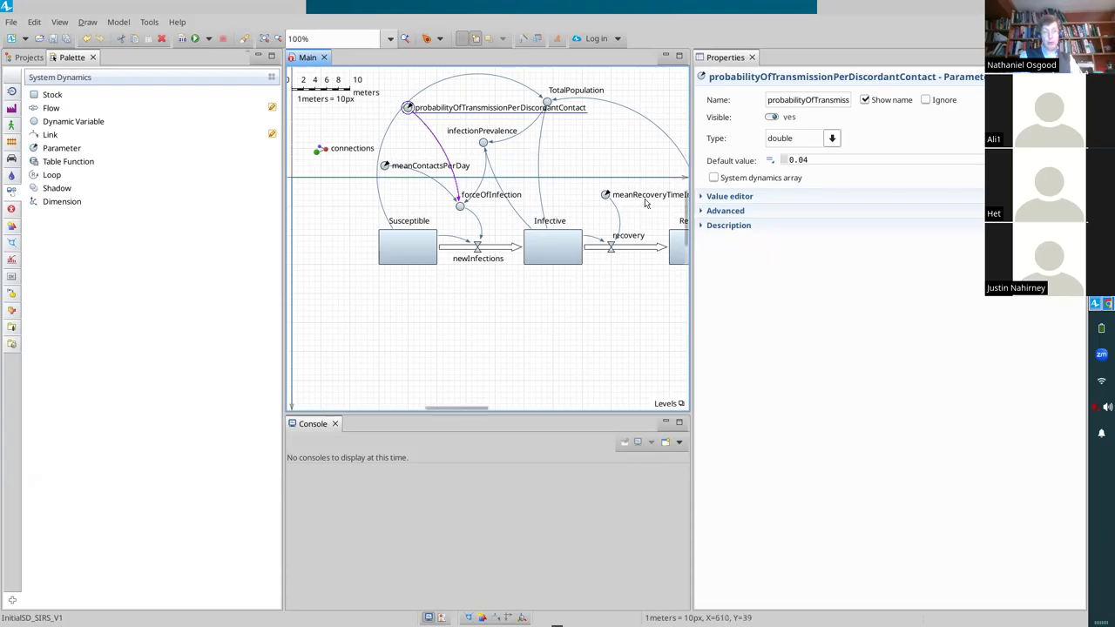
pyautogui.click(606, 196)
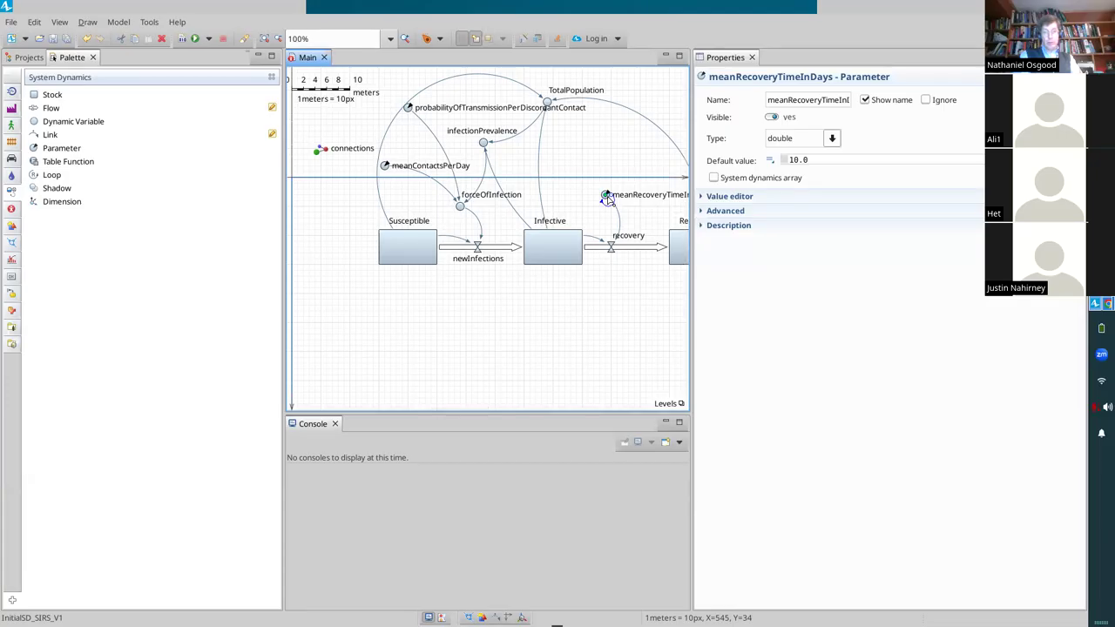
# Link the meanRecoveryTimeInDays parameter to the recovery flow
pyautogui.moveTo(606, 197); pyautogui.dragTo(599, 238)
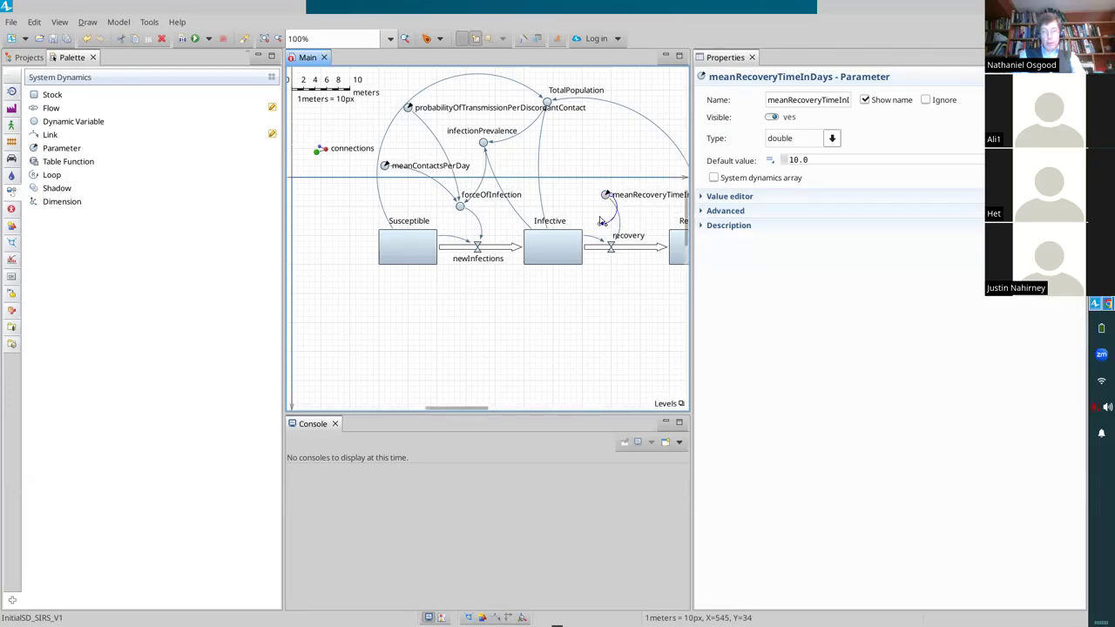
pyautogui.click(600, 221)
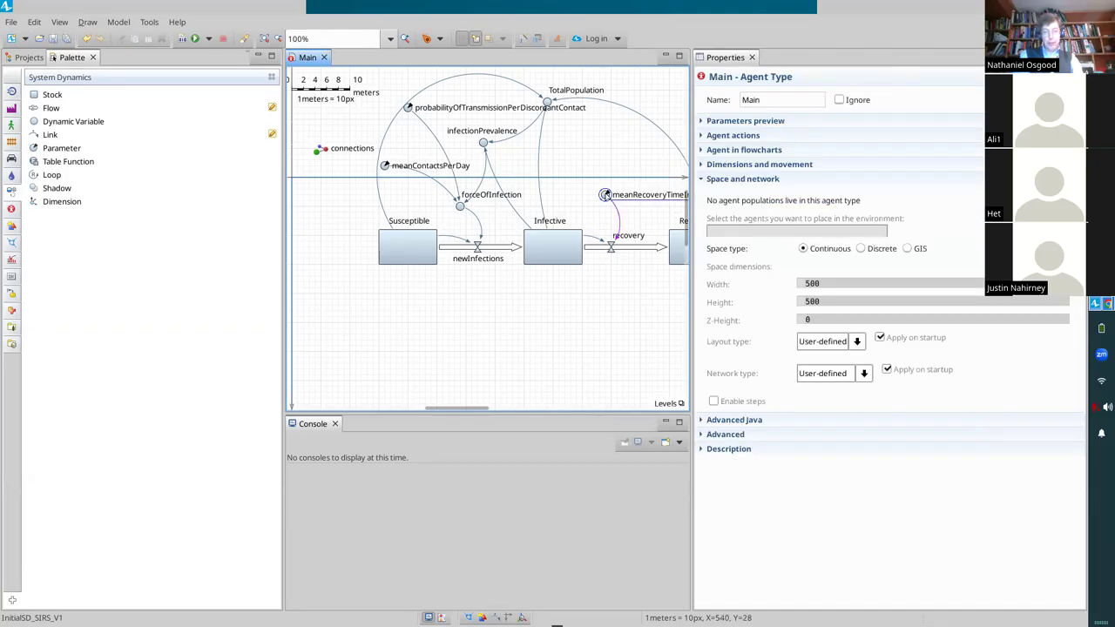
pyautogui.click(605, 196)
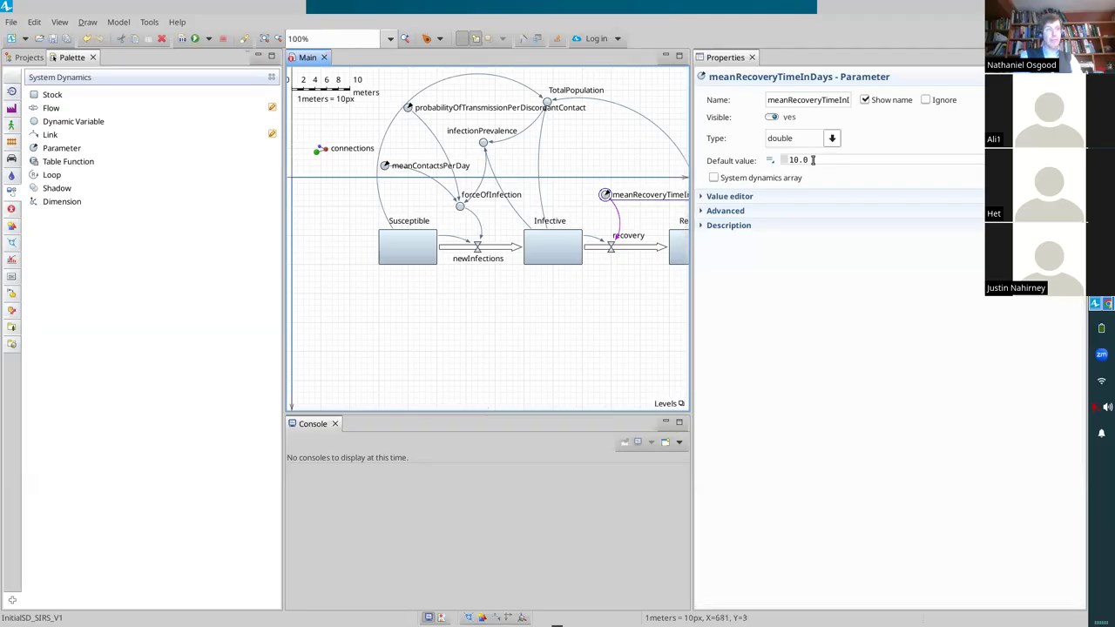
# Inspect the Susceptible, Infective and Recovered stocks' settings, then show the project tree
pyautogui.click(405, 249)
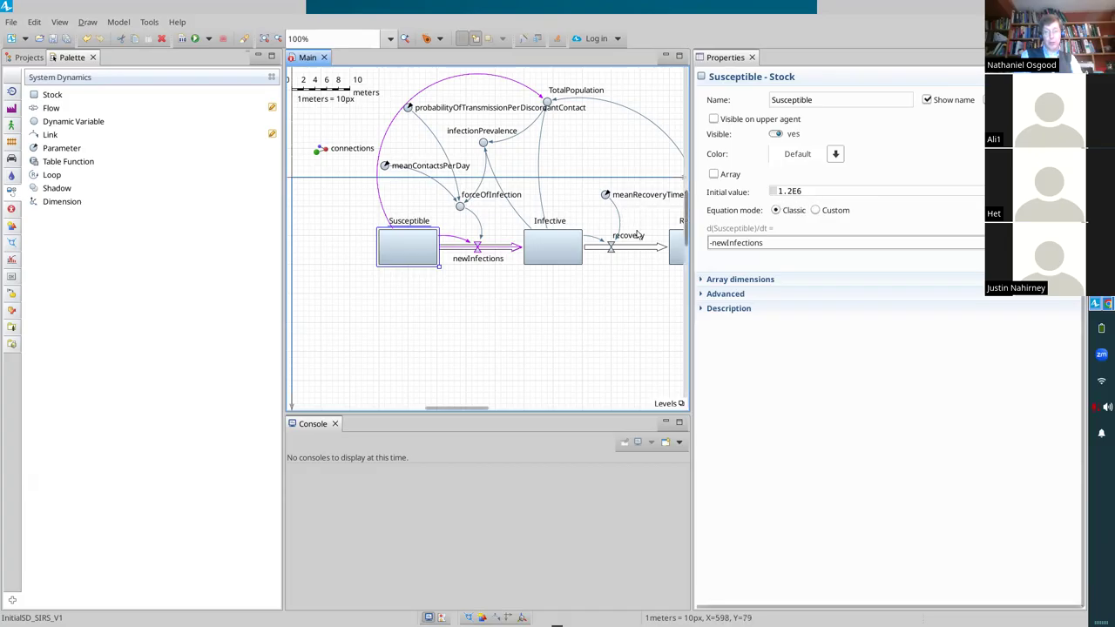
pyautogui.click(565, 249)
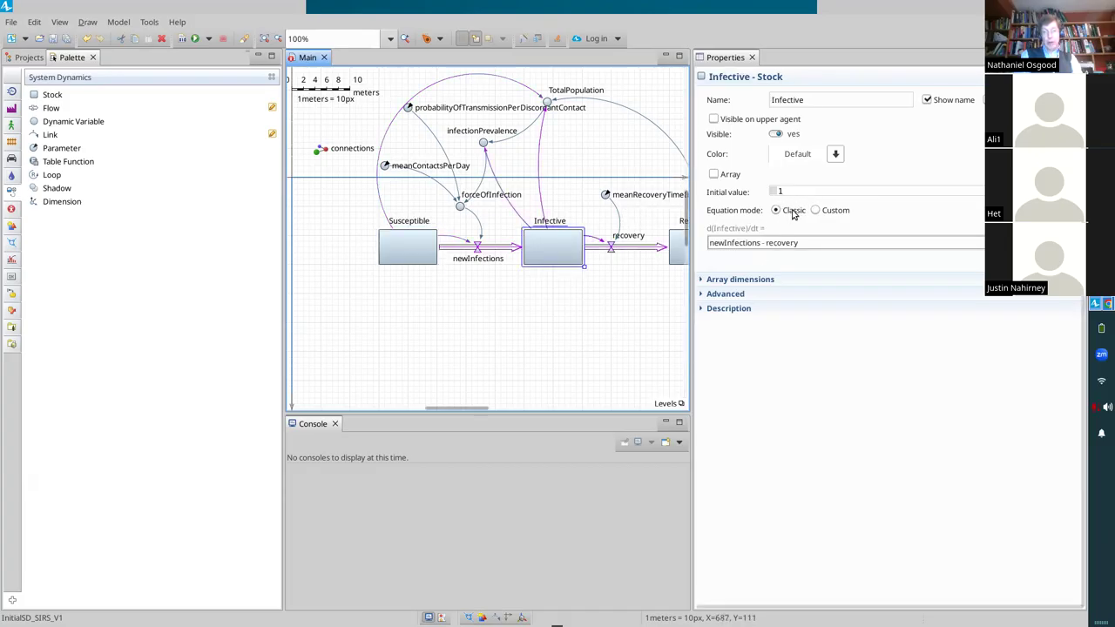
pyautogui.click(677, 242)
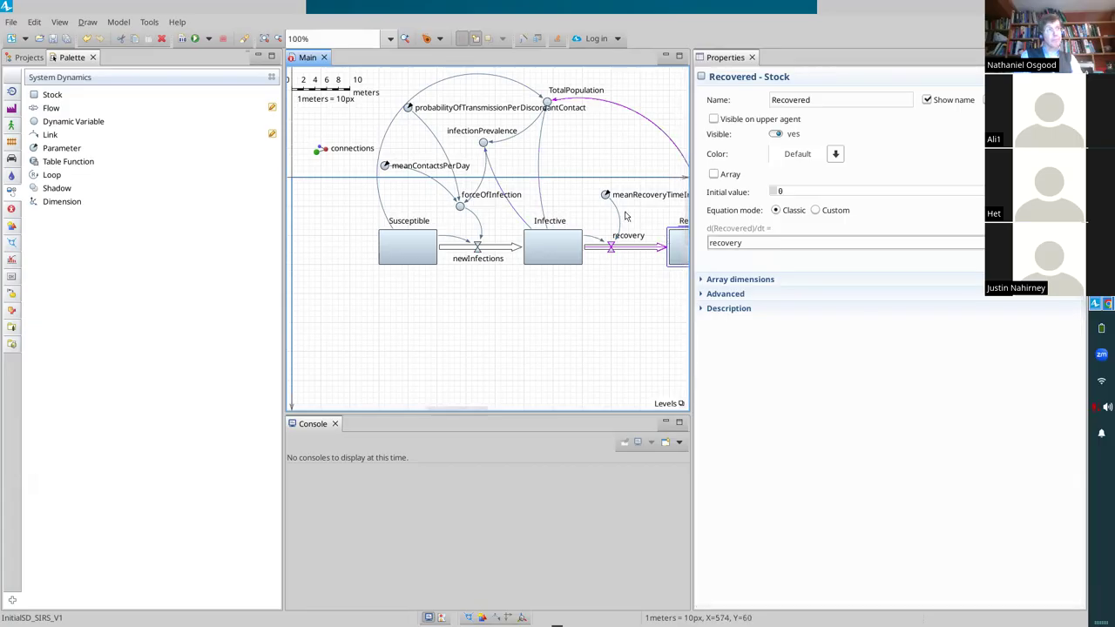
pyautogui.click(27, 57)
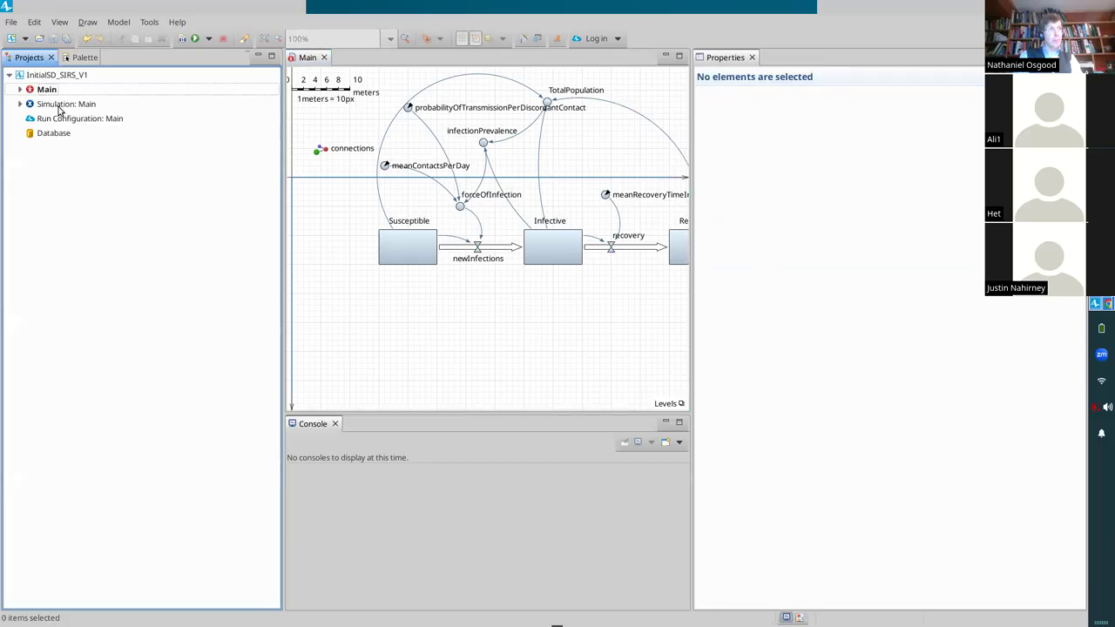
# Rename the Simulation: Main experiment to Baseline and save
pyautogui.click(62, 105)
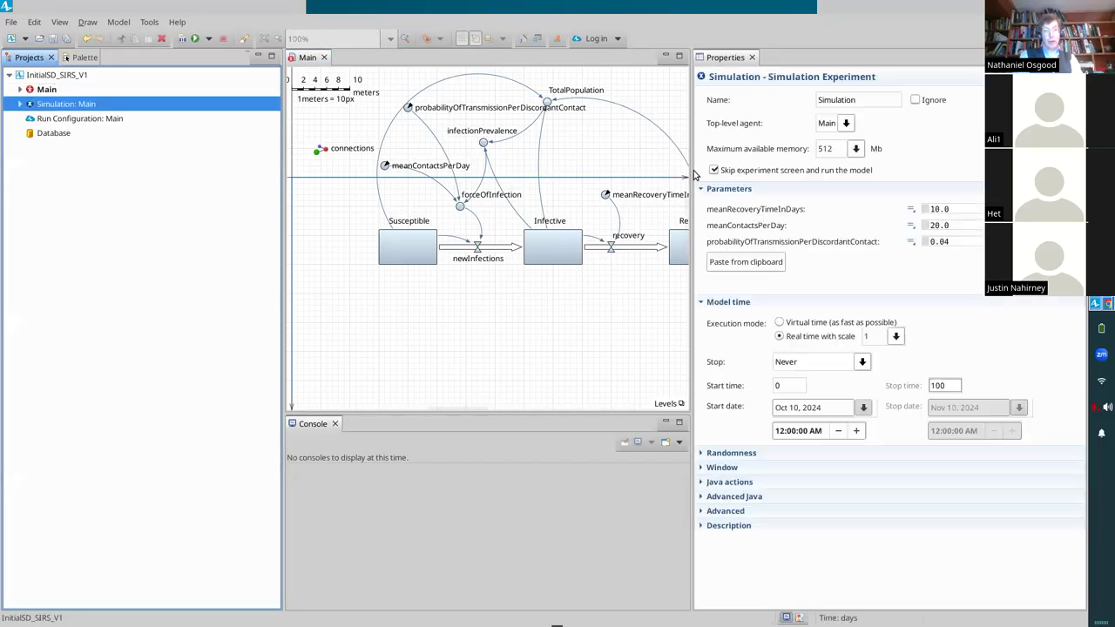
pyautogui.write('baseline')
pyautogui.hotkey('ctrl', 's')
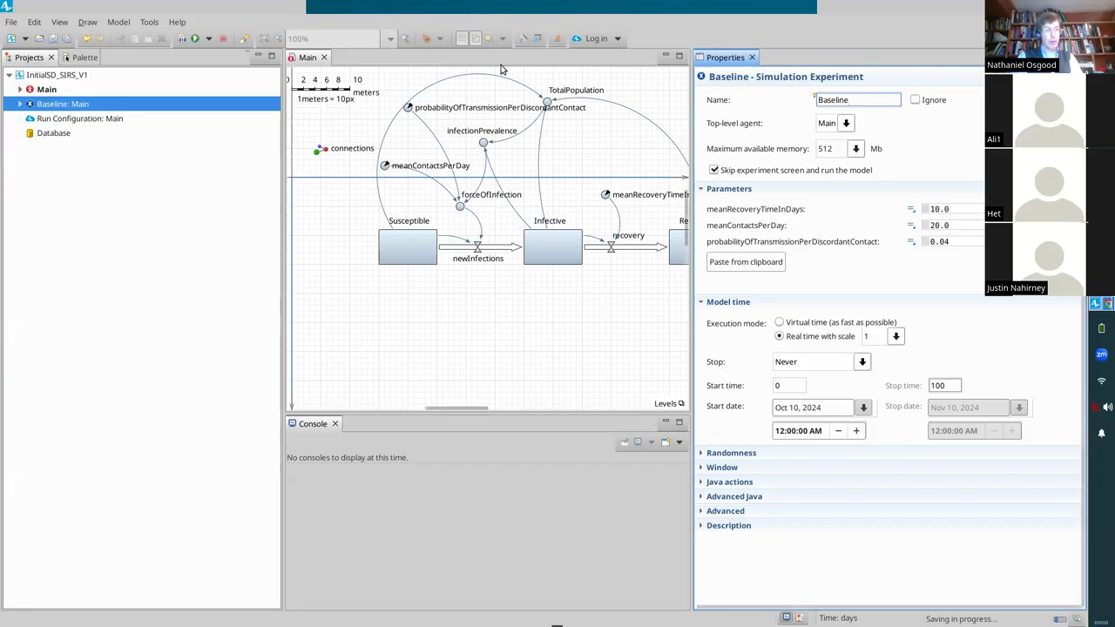
pyautogui.click(80, 103)
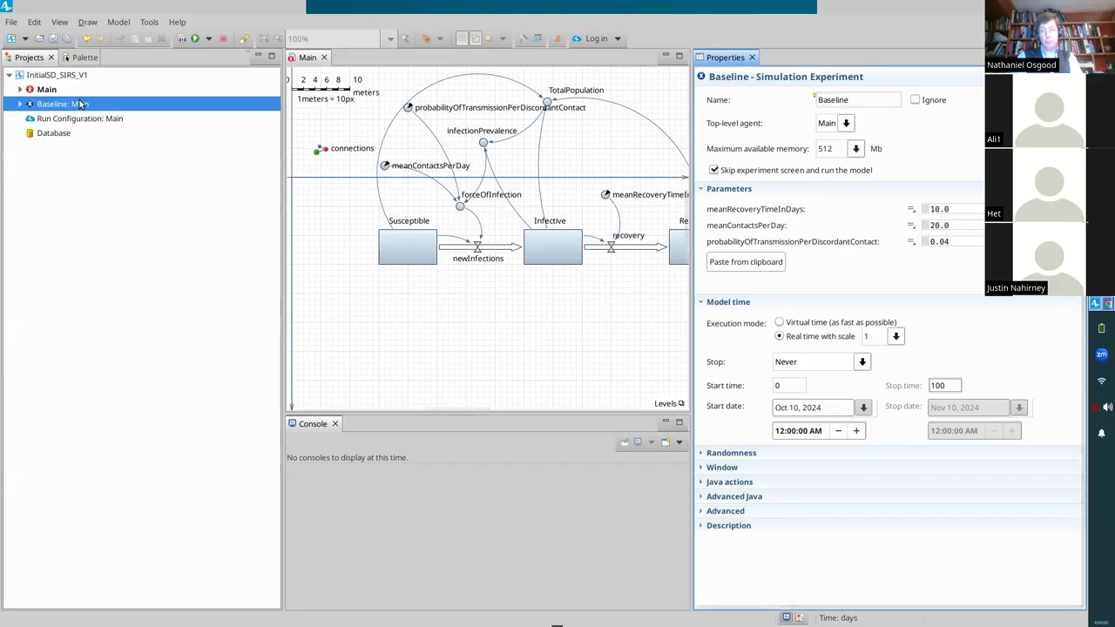
pyautogui.rightClick(80, 104)
pyautogui.click(126, 277)
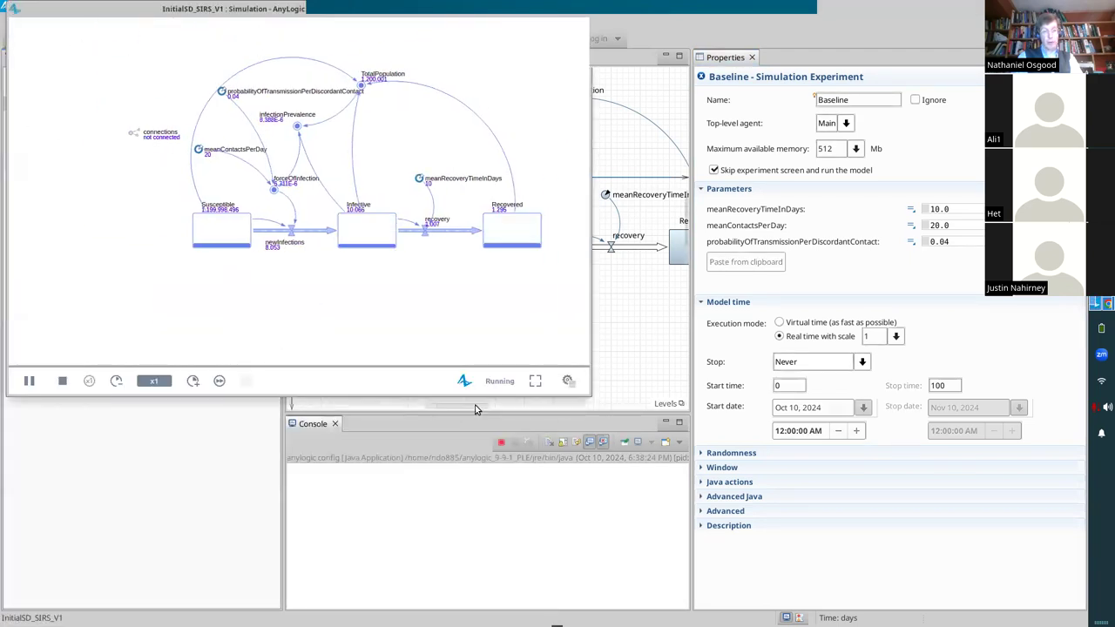
pyautogui.moveTo(583, 389); pyautogui.dragTo(936, 614)
pyautogui.click(574, 386)
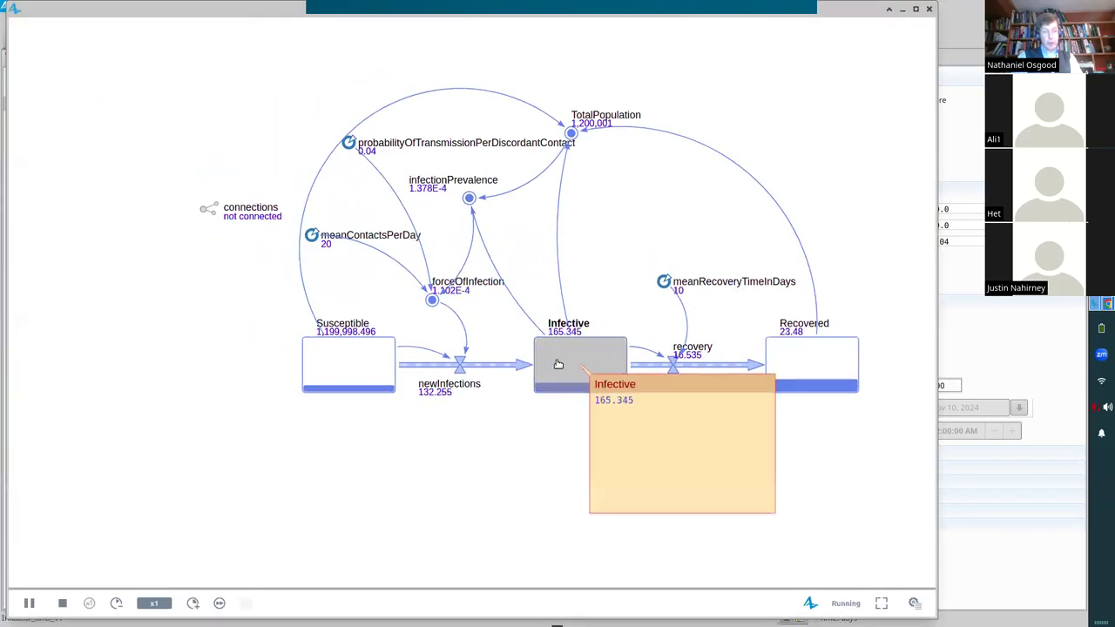
pyautogui.click(728, 385)
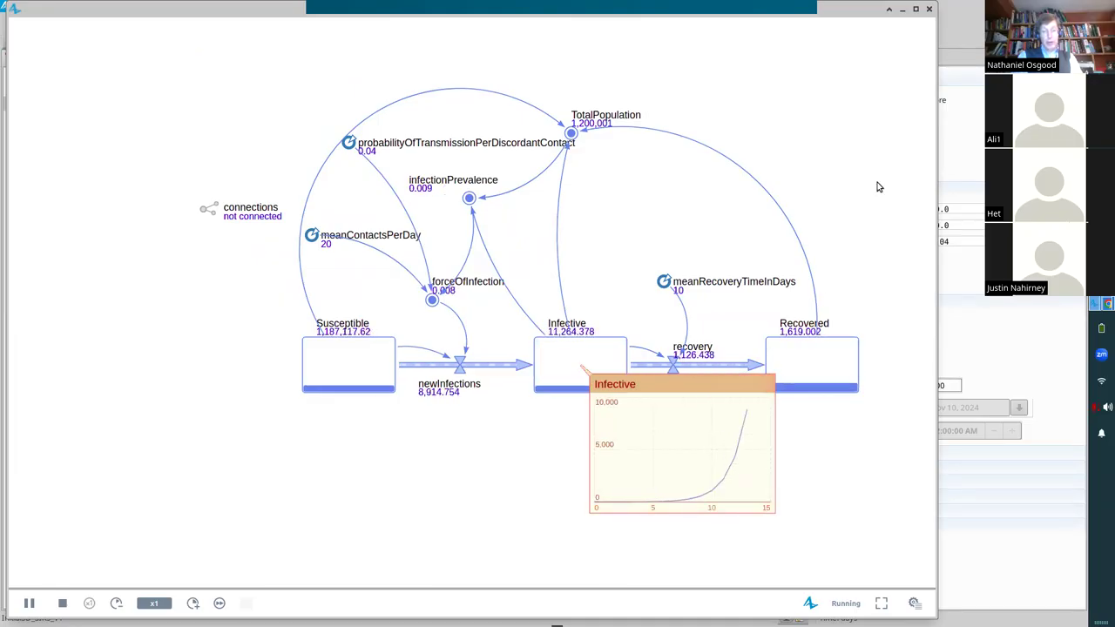
pyautogui.click(929, 10)
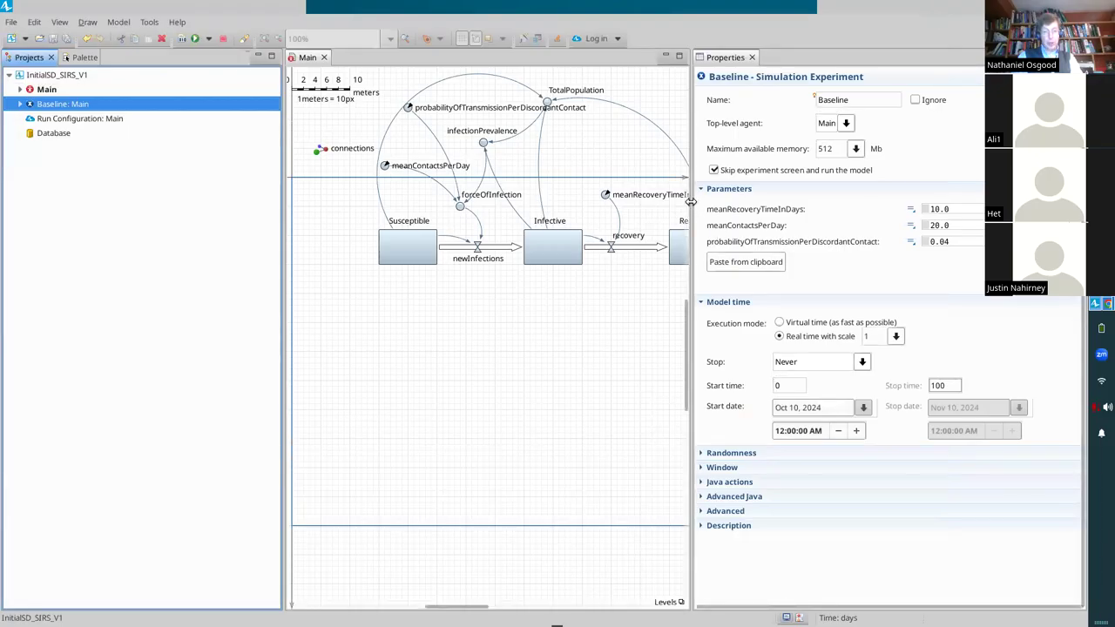
# Widen and scroll the diagram to free space above it, and show the Analysis palette
pyautogui.moveTo(689, 201); pyautogui.dragTo(841, 201)
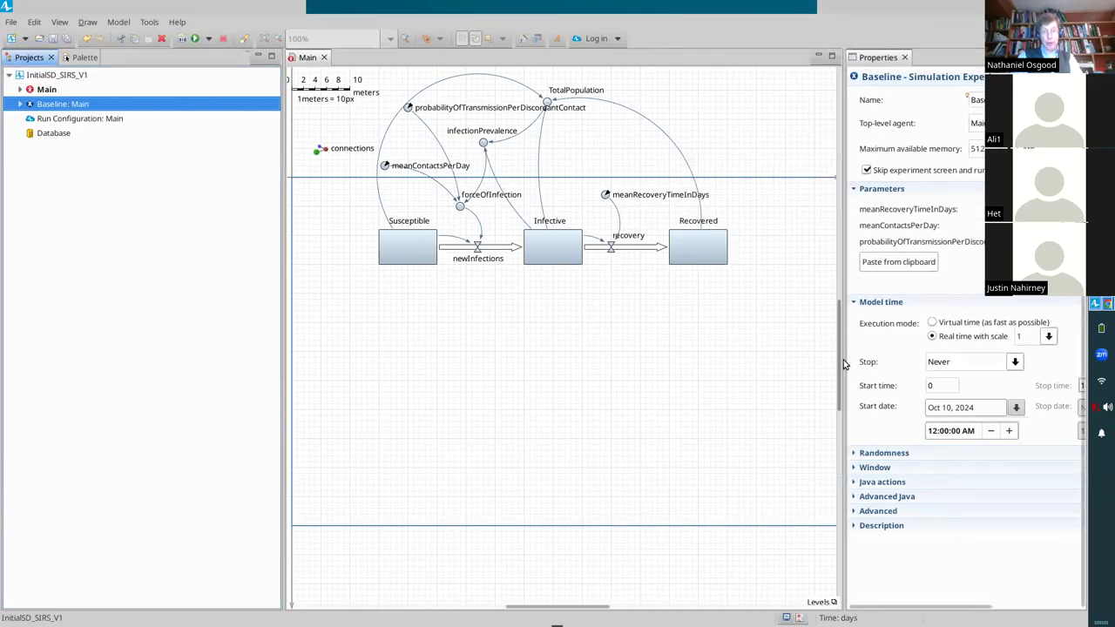
pyautogui.moveTo(843, 364); pyautogui.dragTo(840, 251)
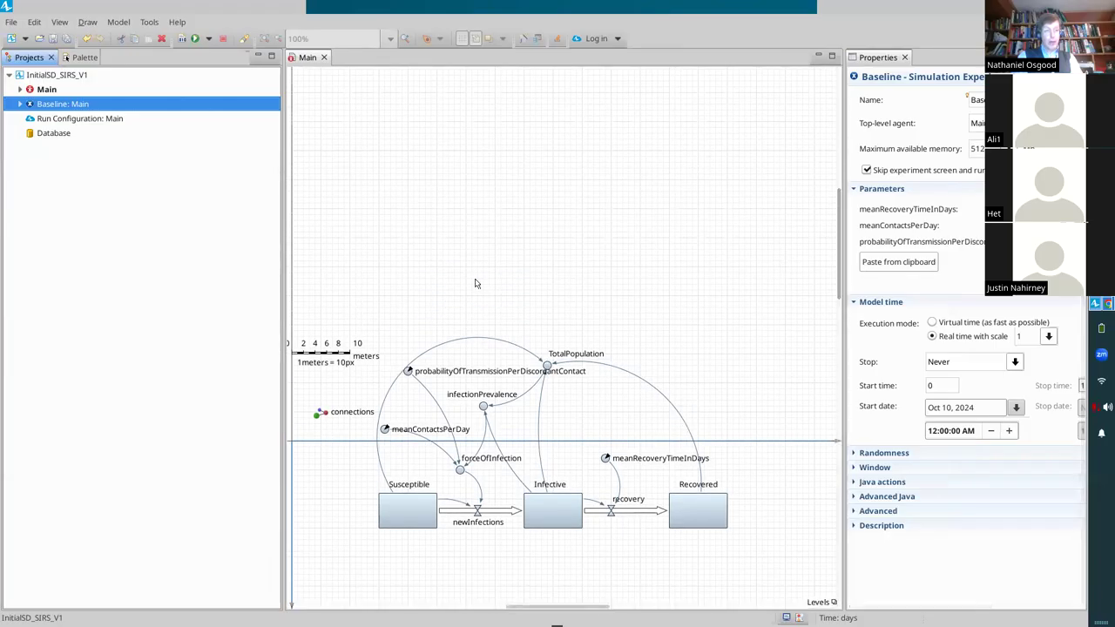
pyautogui.click(79, 57)
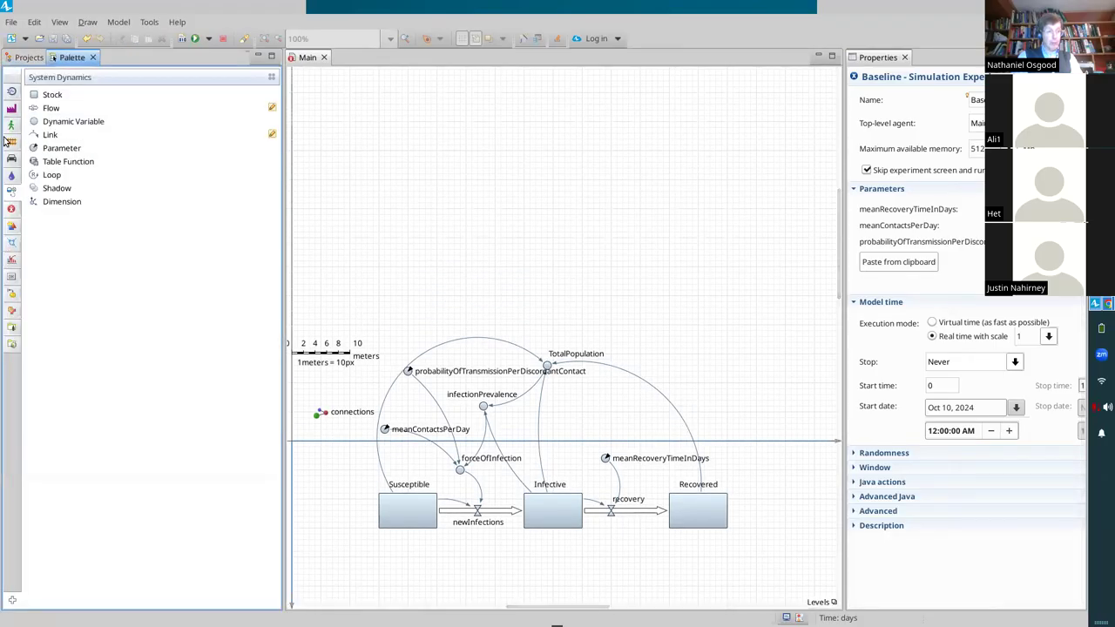
pyautogui.click(11, 226)
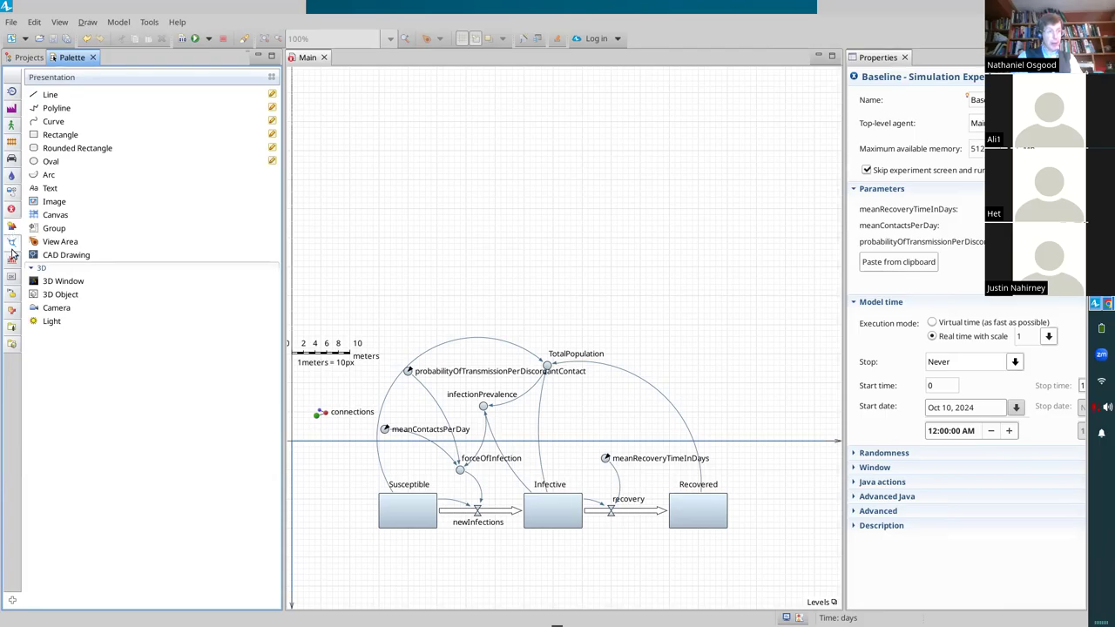
pyautogui.click(11, 261)
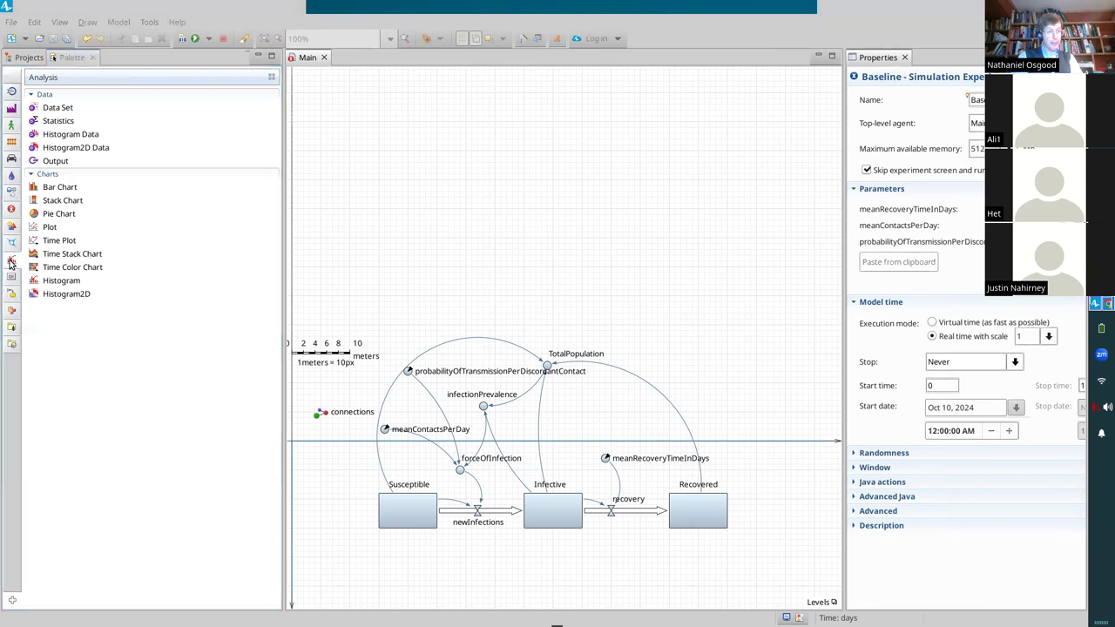
pyautogui.moveTo(10, 265)
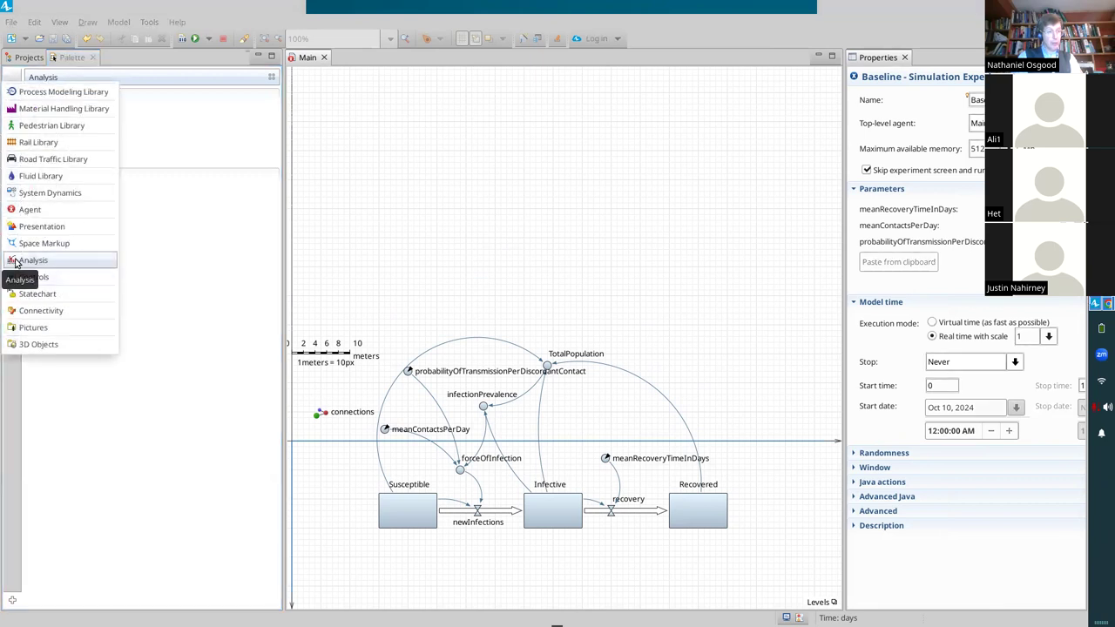
pyautogui.click(18, 261)
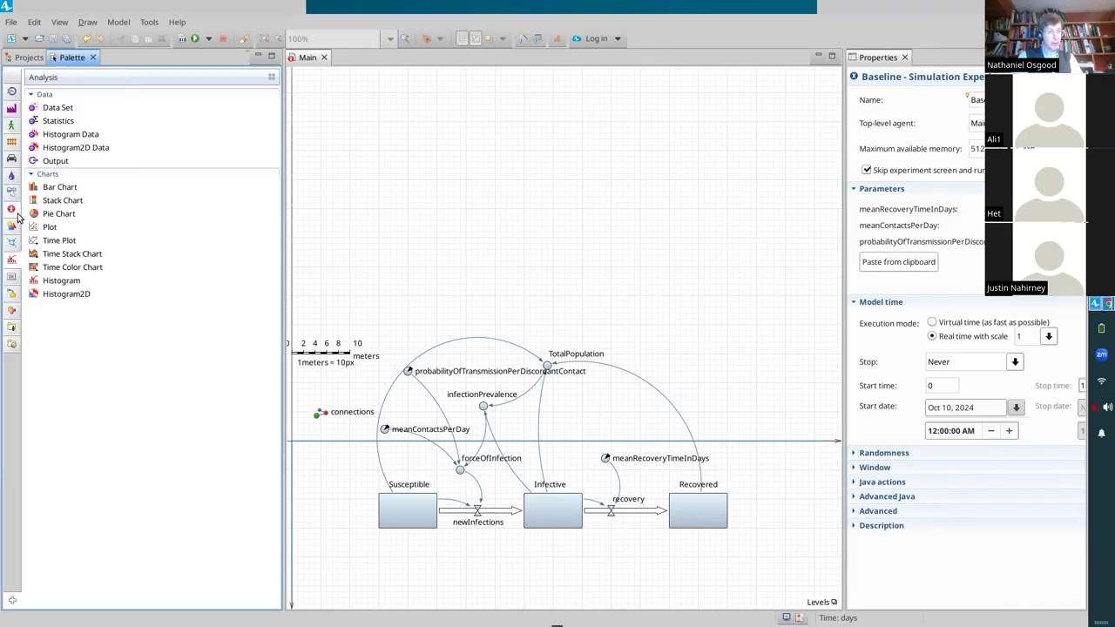
# Place a Time Plot above the diagram and enlarge it to 560 by 320
pyautogui.click(13, 264)
pyautogui.click(14, 263)
pyautogui.moveTo(54, 241); pyautogui.dragTo(401, 188)
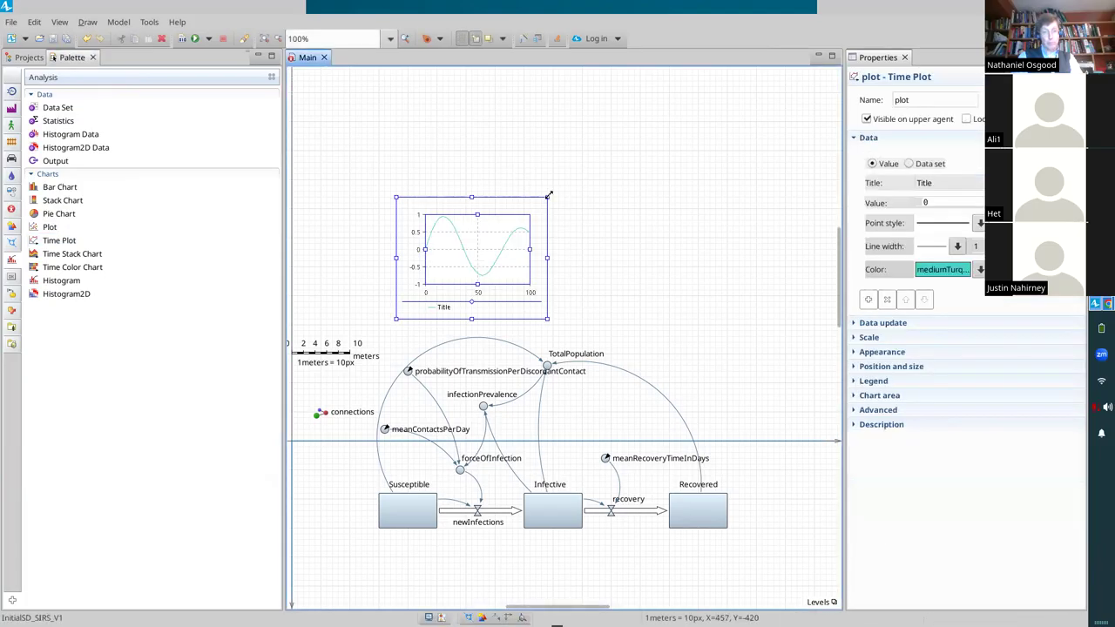
pyautogui.moveTo(547, 195); pyautogui.dragTo(722, 135)
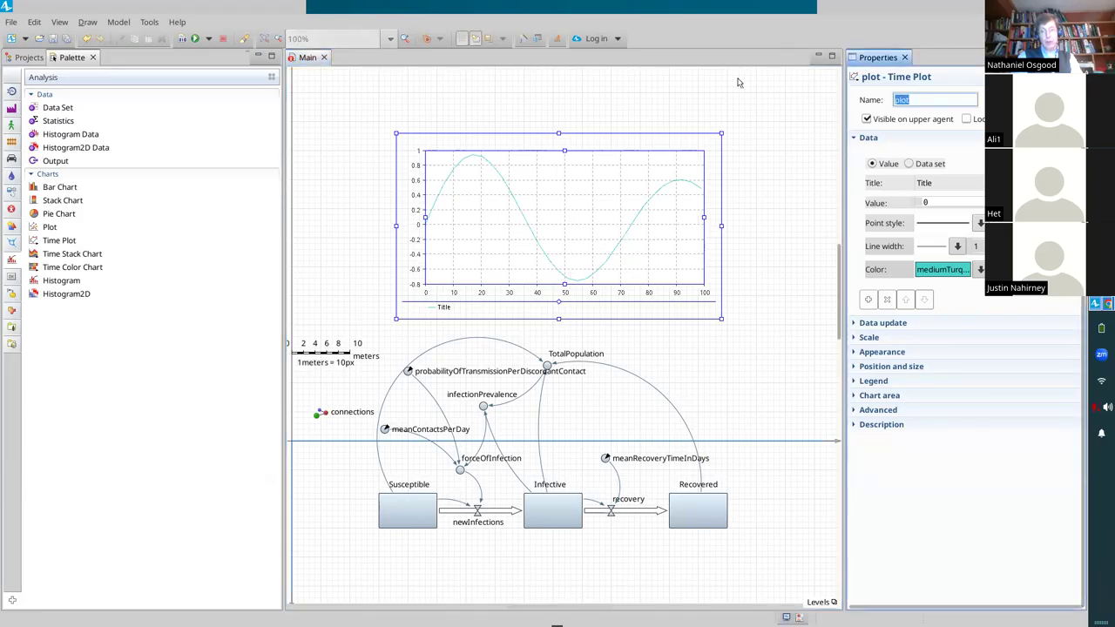
# Name the plot stocksTimePlot and add two more data items
pyautogui.write('sto')
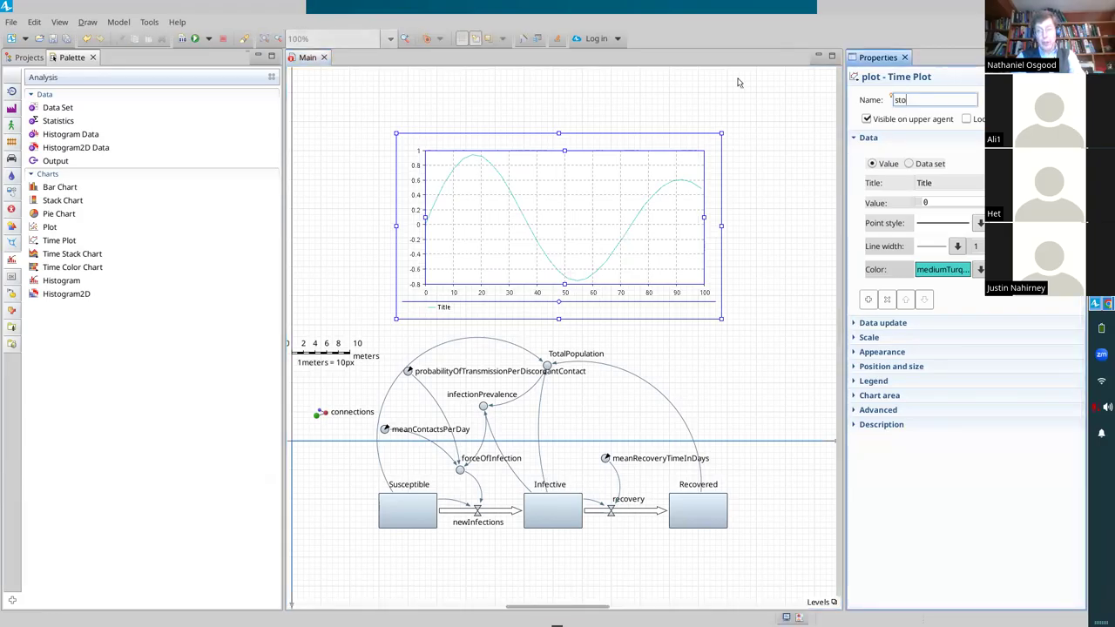
pyautogui.write('cksTimePlot')
pyautogui.press('Return')
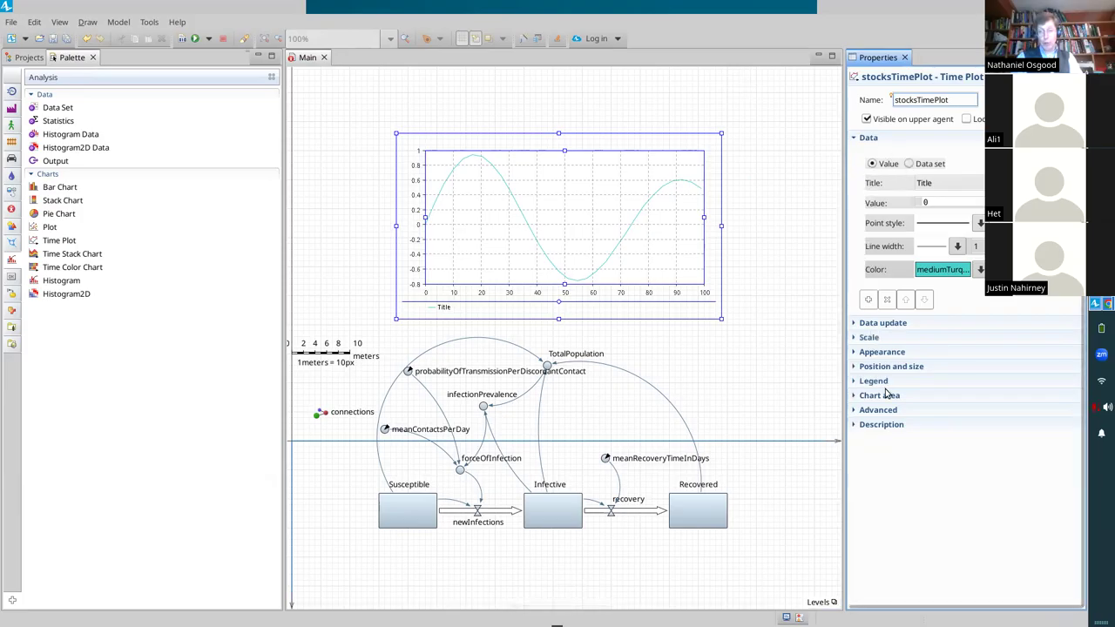
pyautogui.click(868, 301)
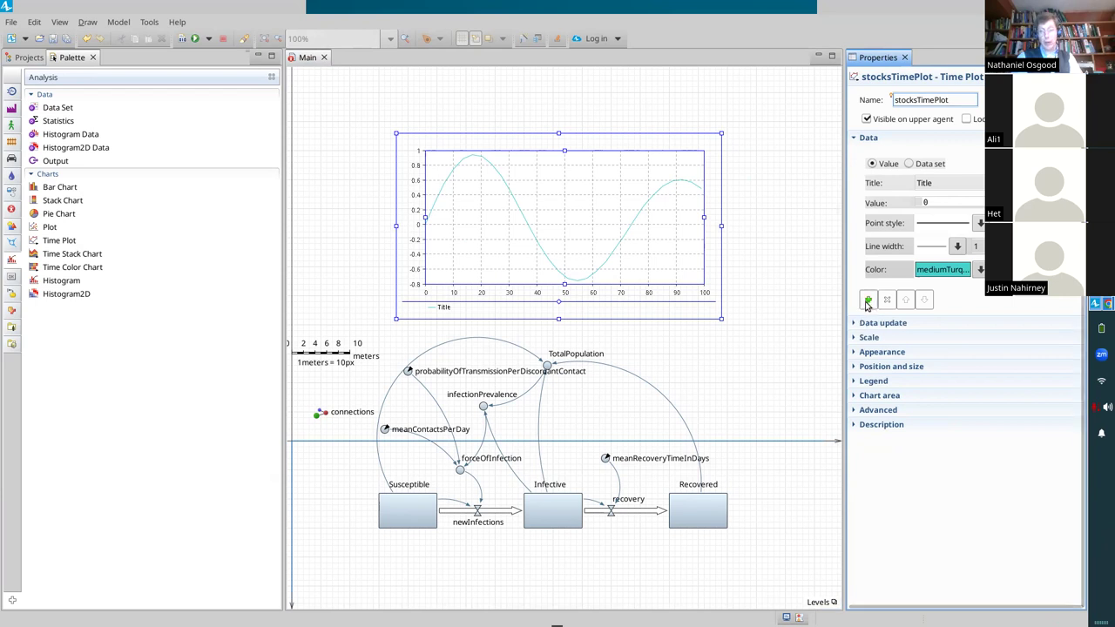
pyautogui.click(869, 438)
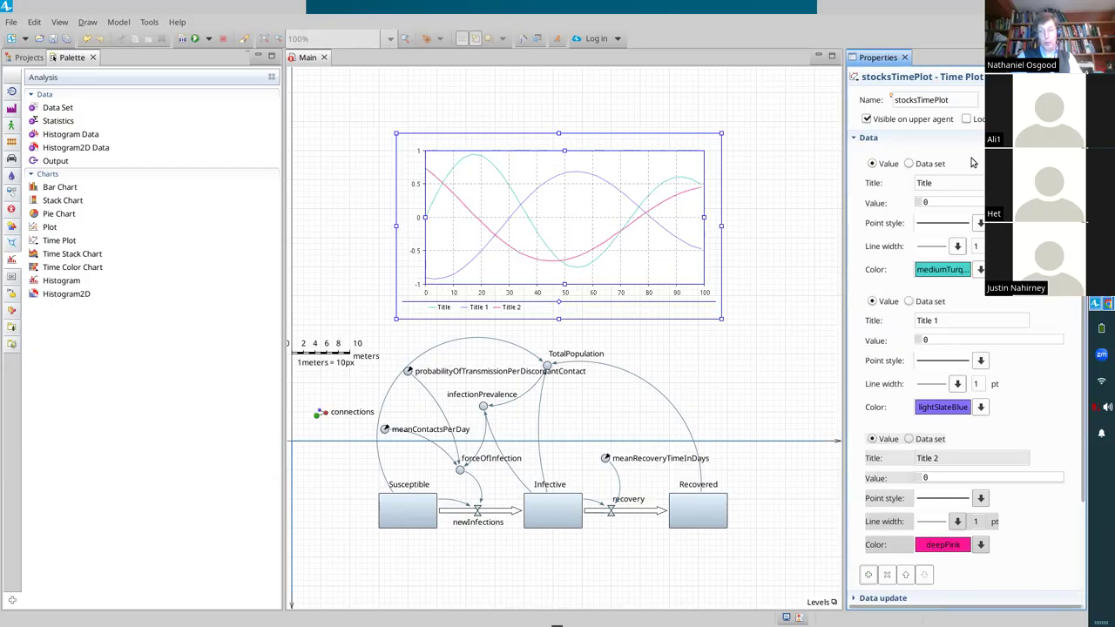
# Title and value the first two series Susceptible and Infective
pyautogui.doubleClick(949, 181)
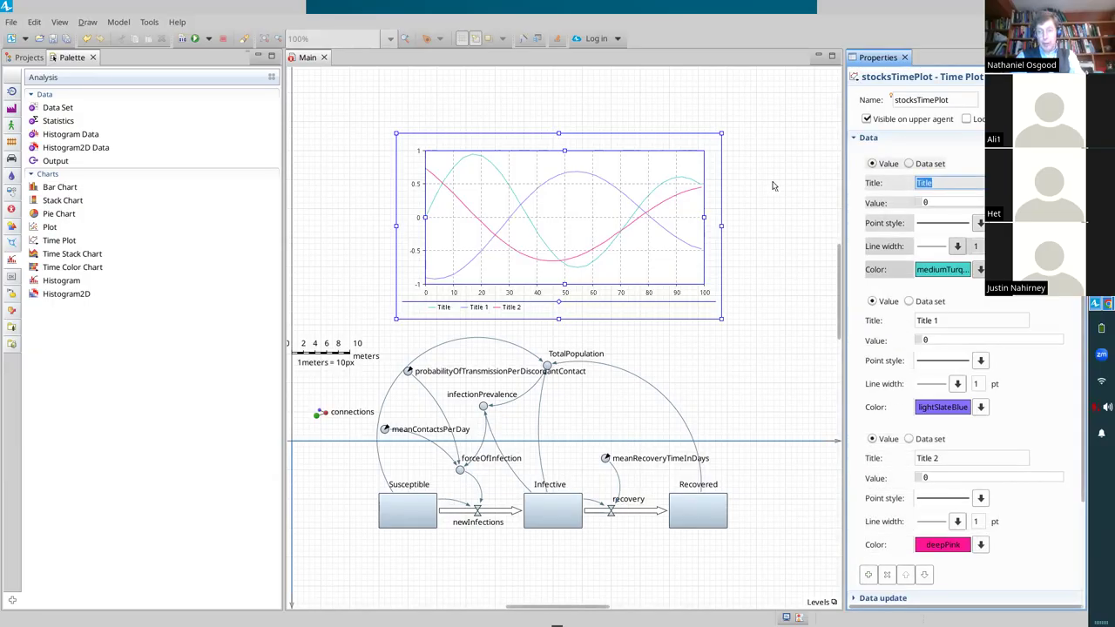
pyautogui.write('Susceptibl')
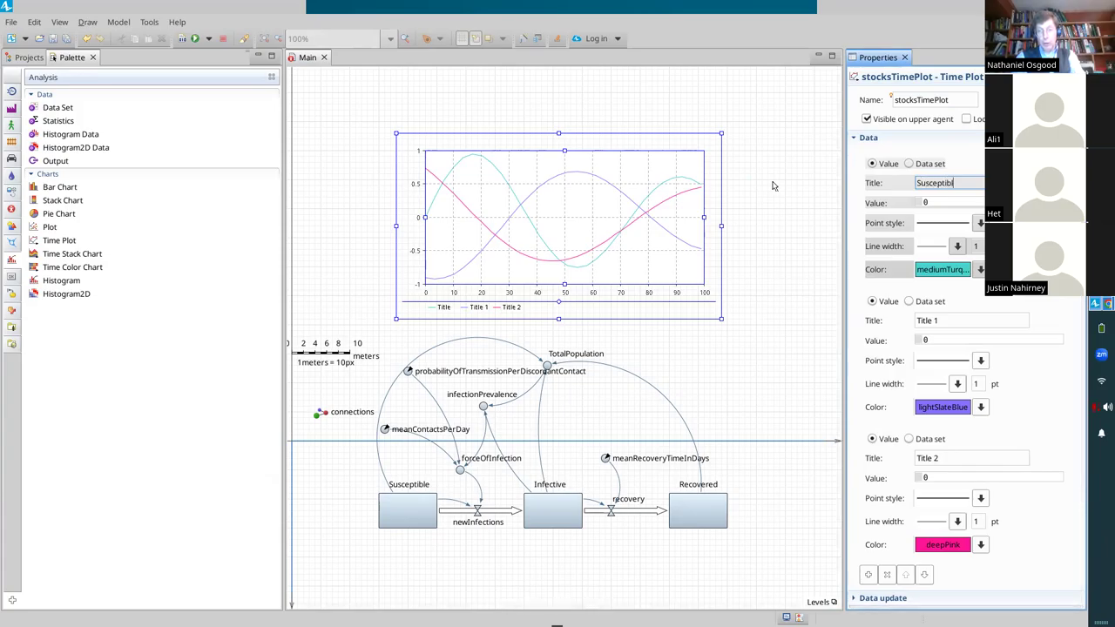
pyautogui.press('Return')
pyautogui.hotkey('ctrl', 'c')
pyautogui.press('Tab')
pyautogui.hotkey('ctrl', 'v')
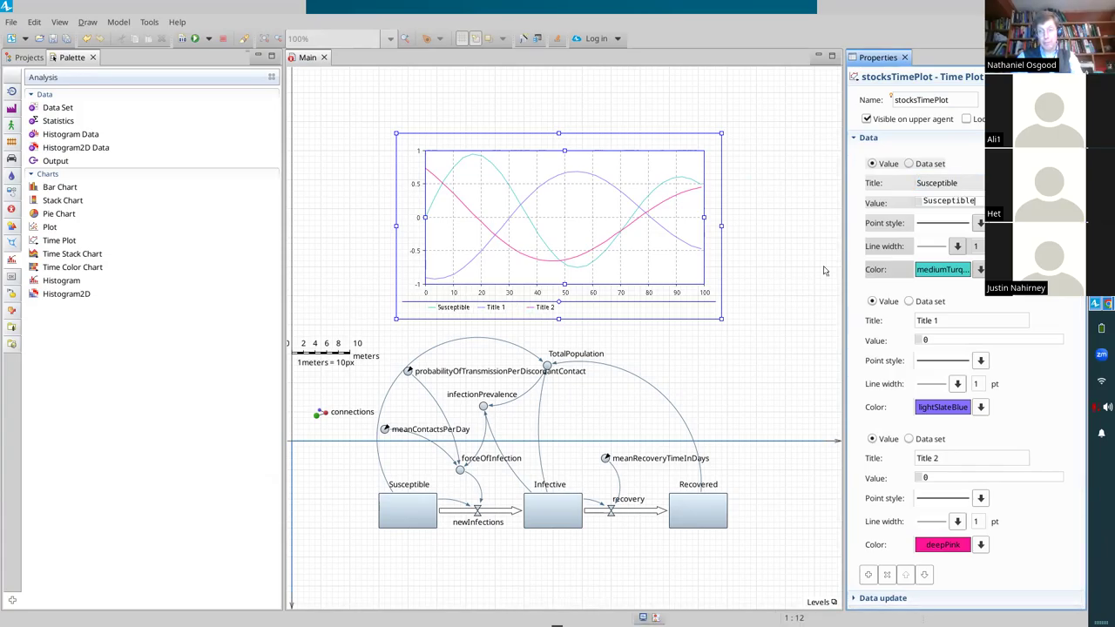
pyautogui.tripleClick(941, 320)
pyautogui.press('BackSpace')
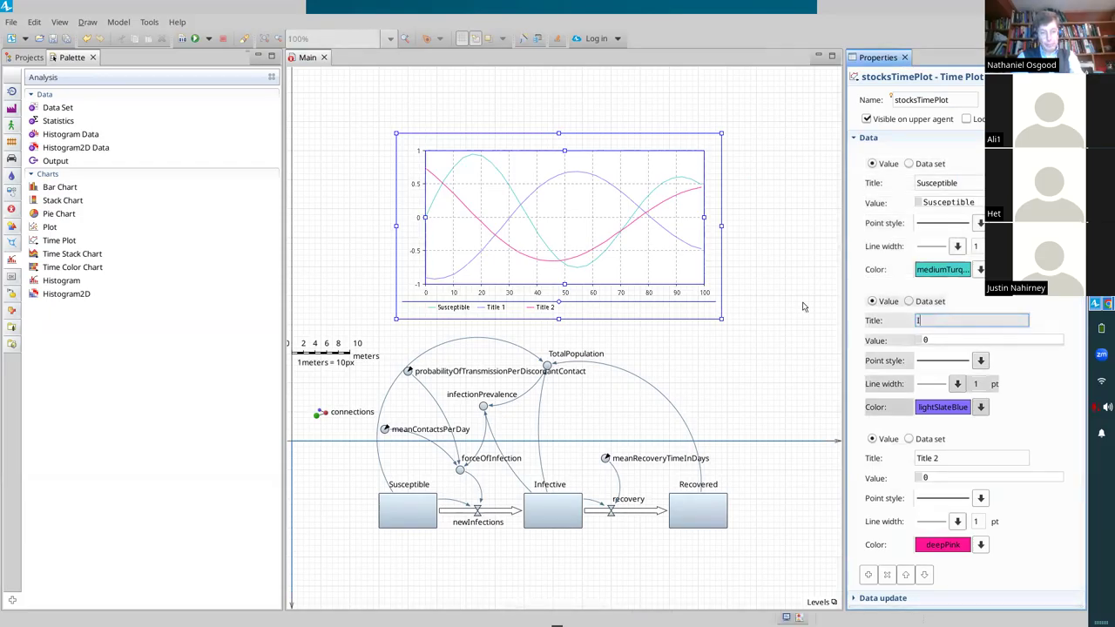
pyautogui.write('Infective')
pyautogui.press('Return')
pyautogui.hotkey('ctrl', 'c')
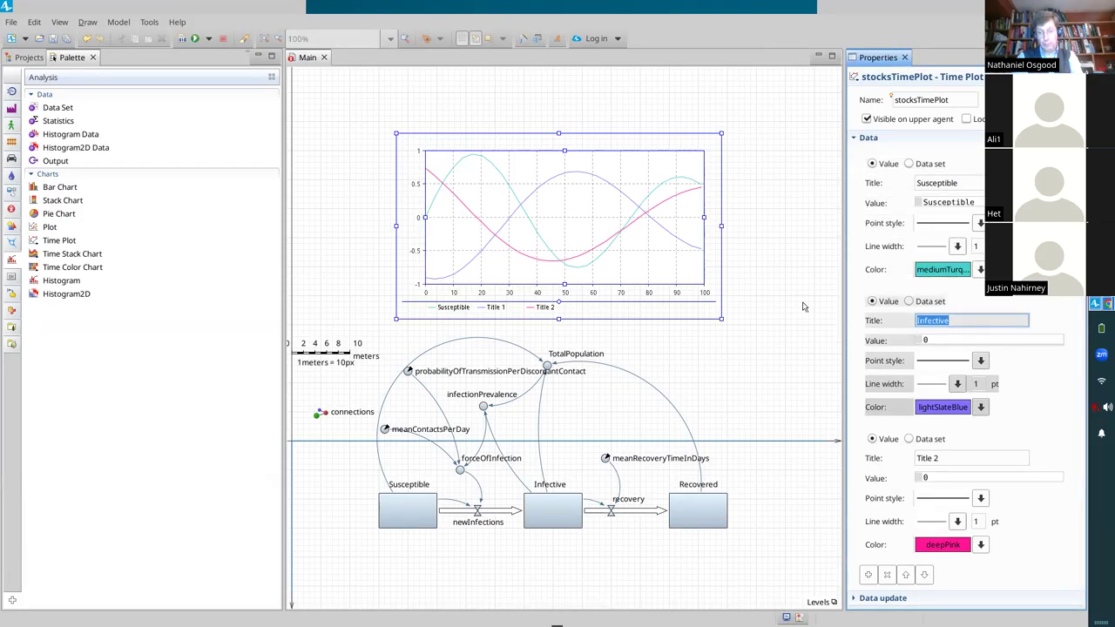
pyautogui.press('Tab')
pyautogui.hotkey('ctrl', 'v')
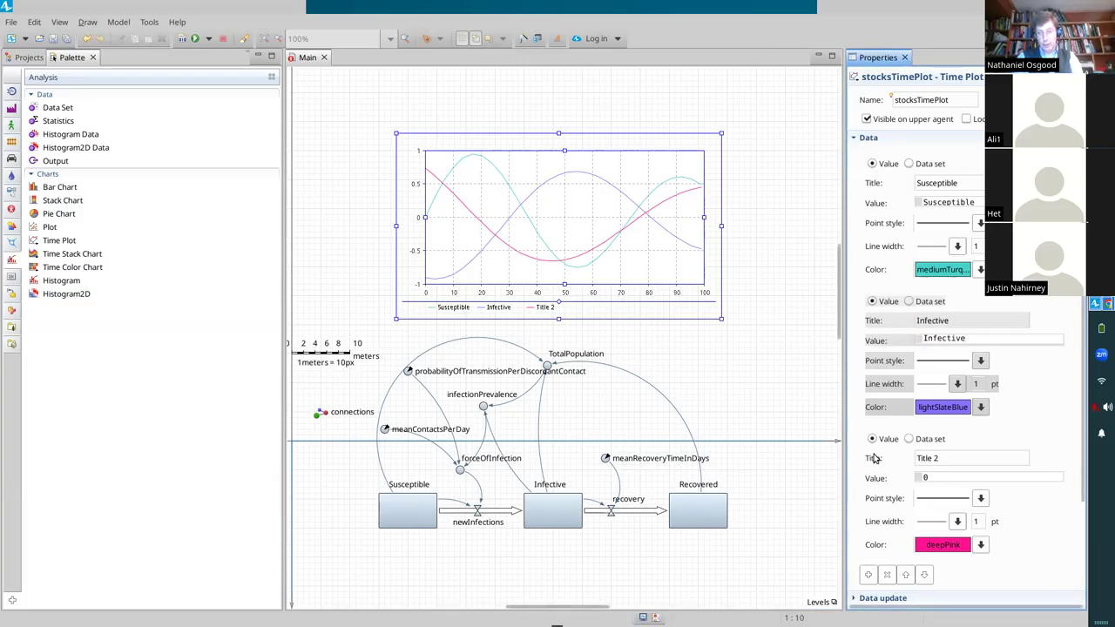
# Title and value the third series Recovered, then save
pyautogui.tripleClick(950, 458)
pyautogui.write('Recovered')
pyautogui.press('Return')
pyautogui.press('Tab')
pyautogui.write('Recovered')
pyautogui.hotkey('ctrl', 's')
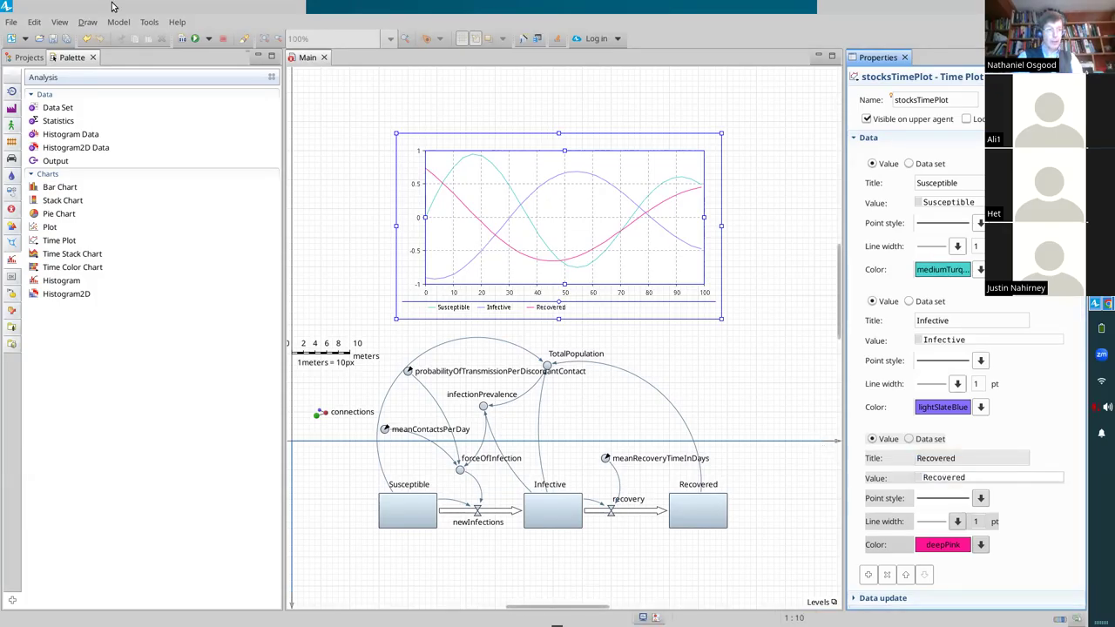
# Build the SIRS model with F7 and confirm it compiles without errors
pyautogui.click(177, 39)
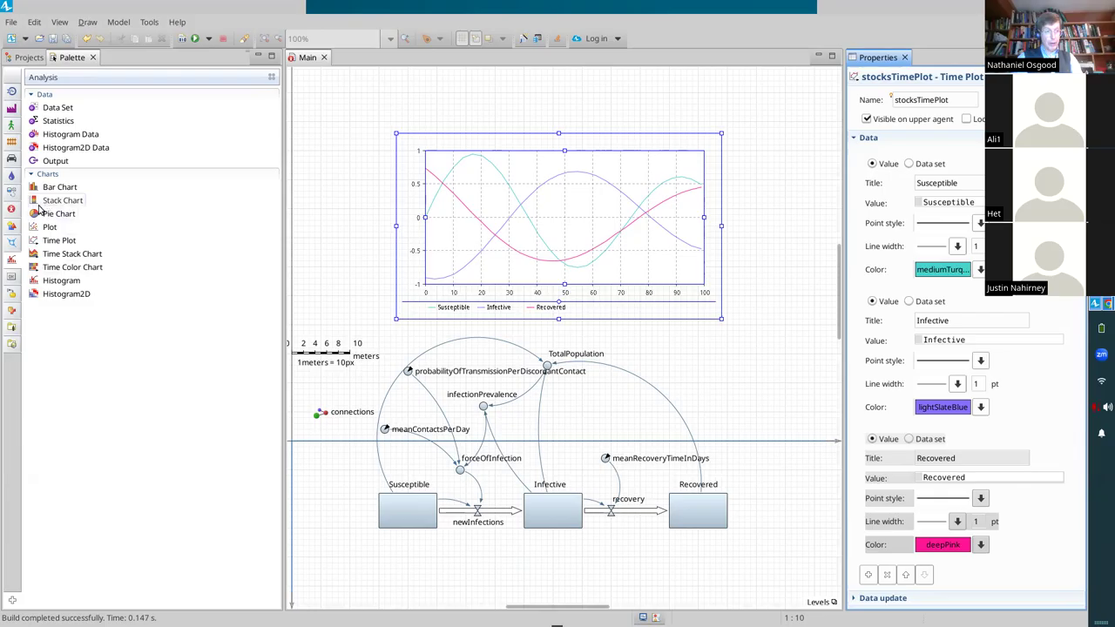
pyautogui.click(525, 189)
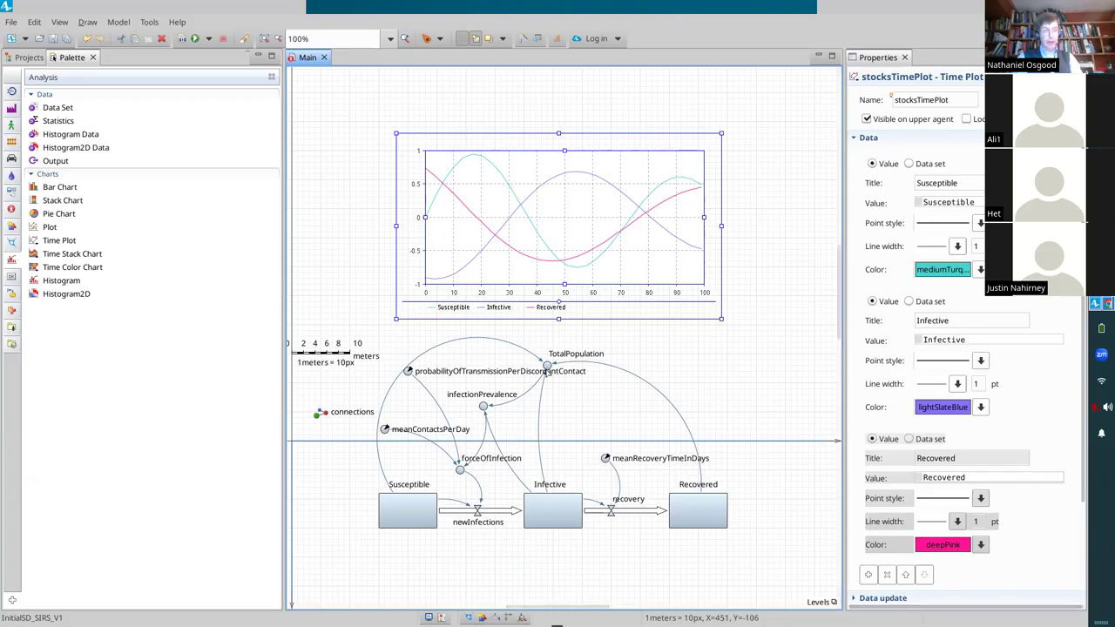
# Set the Baseline experiment to 'Stop at specified time' 100, then save the model
pyautogui.click(26, 57)
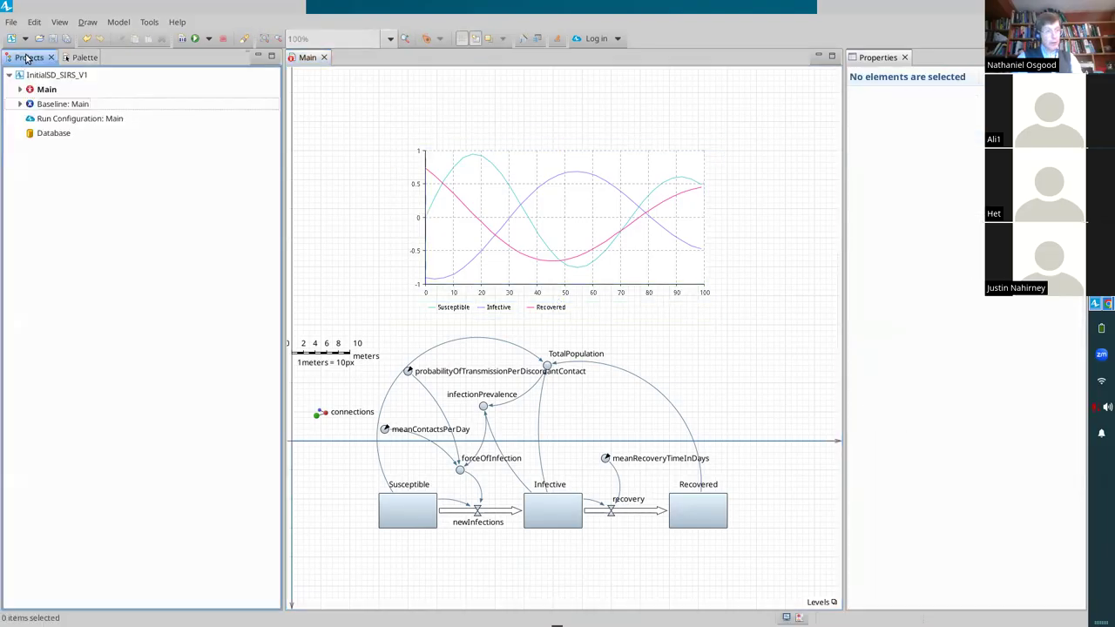
pyautogui.click(57, 105)
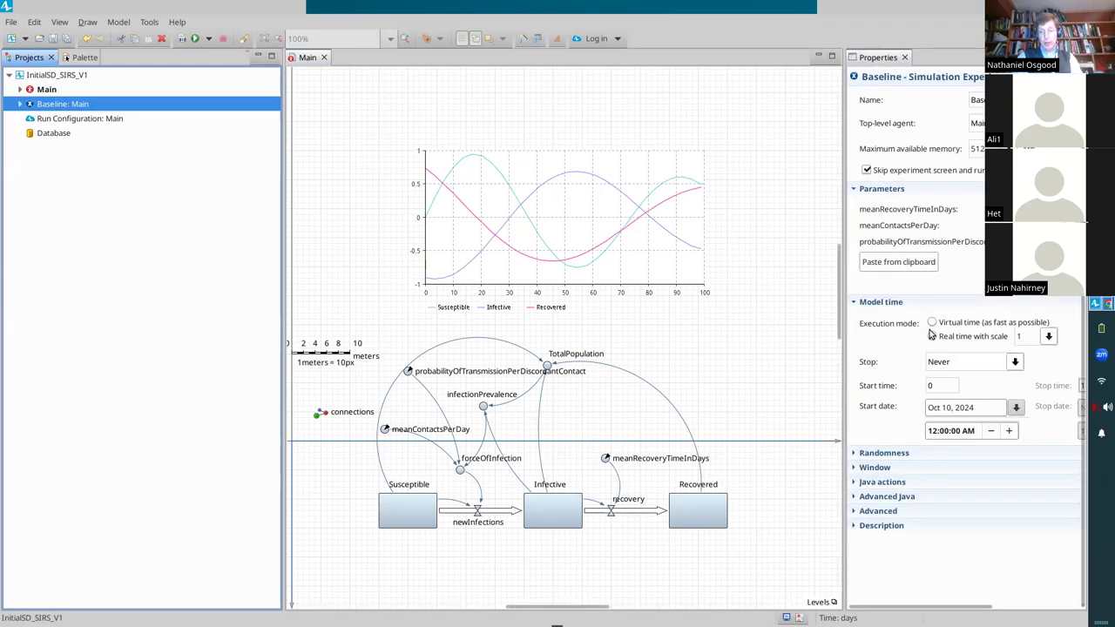
pyautogui.click(970, 363)
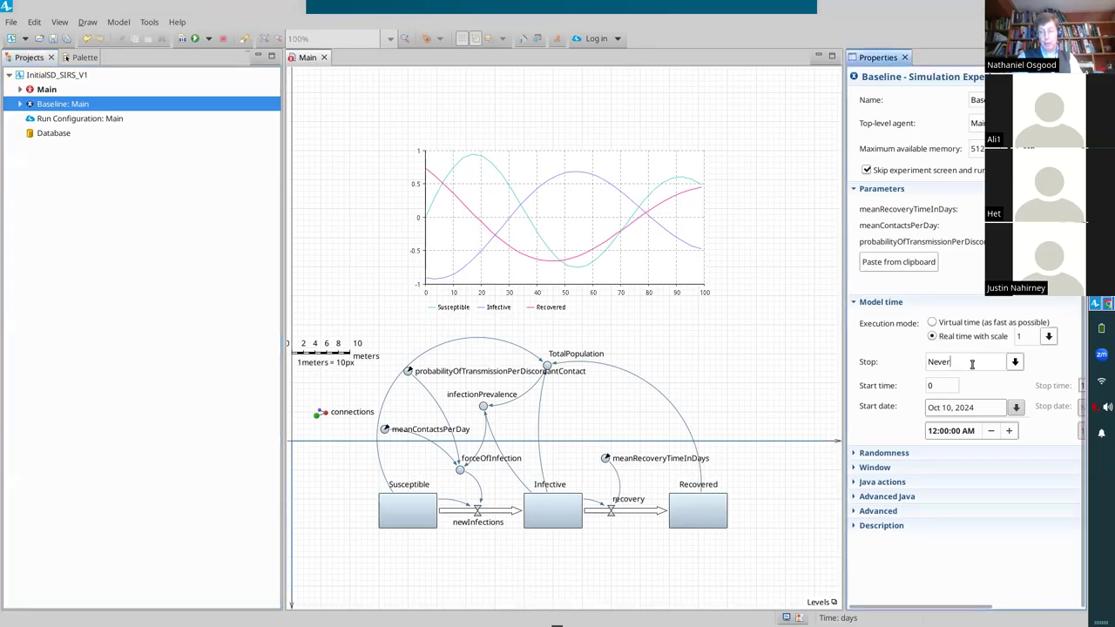
pyautogui.click(967, 379)
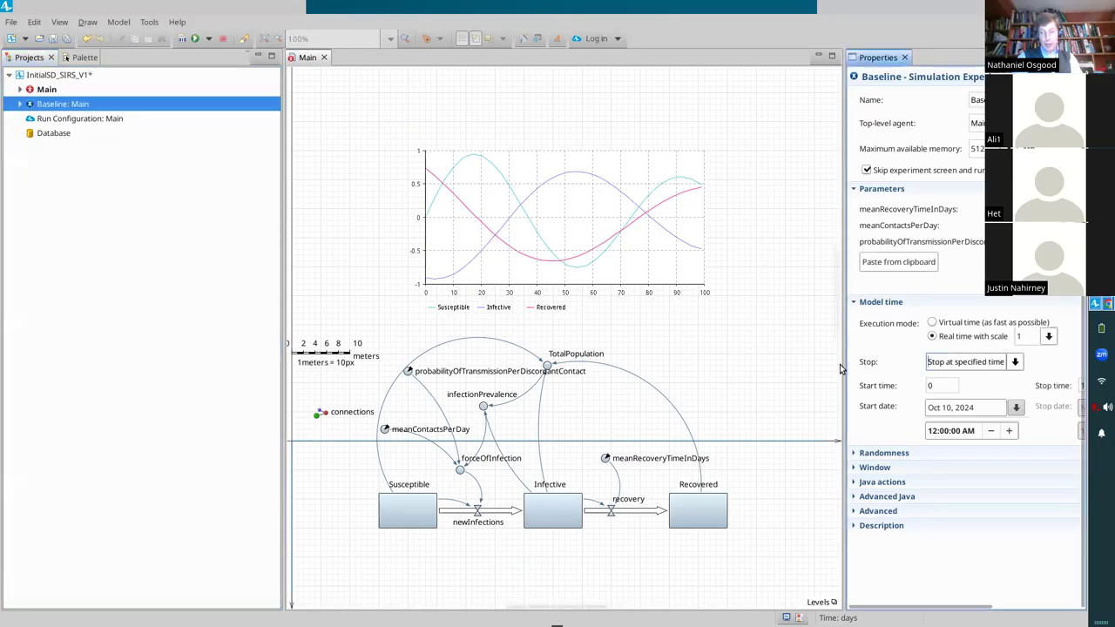
pyautogui.moveTo(844, 365); pyautogui.dragTo(694, 365)
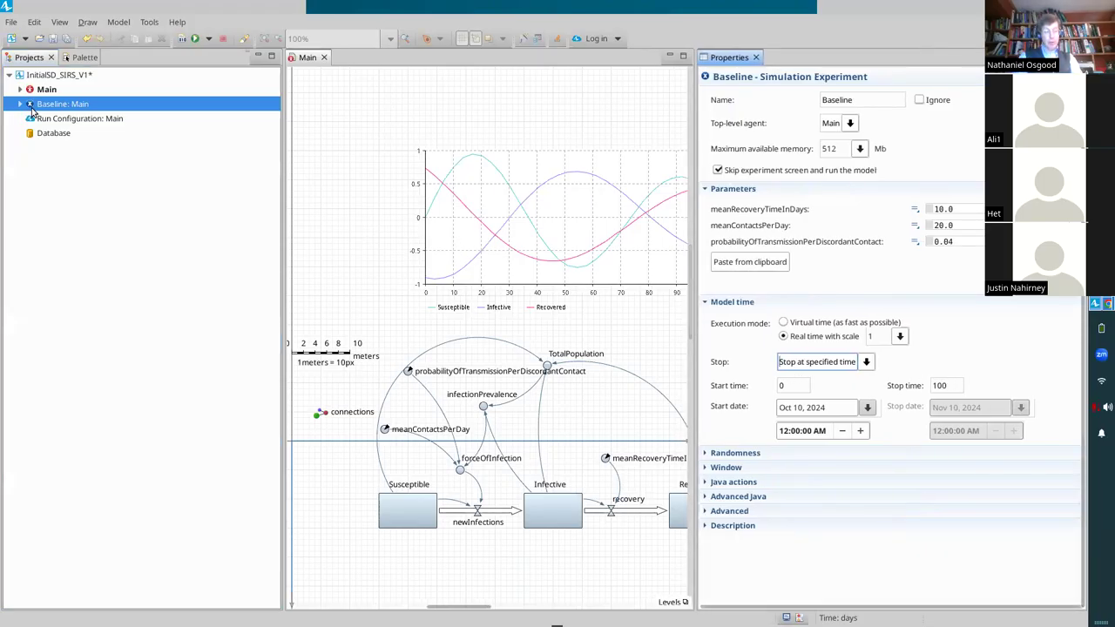
pyautogui.click(705, 302)
pyautogui.click(705, 303)
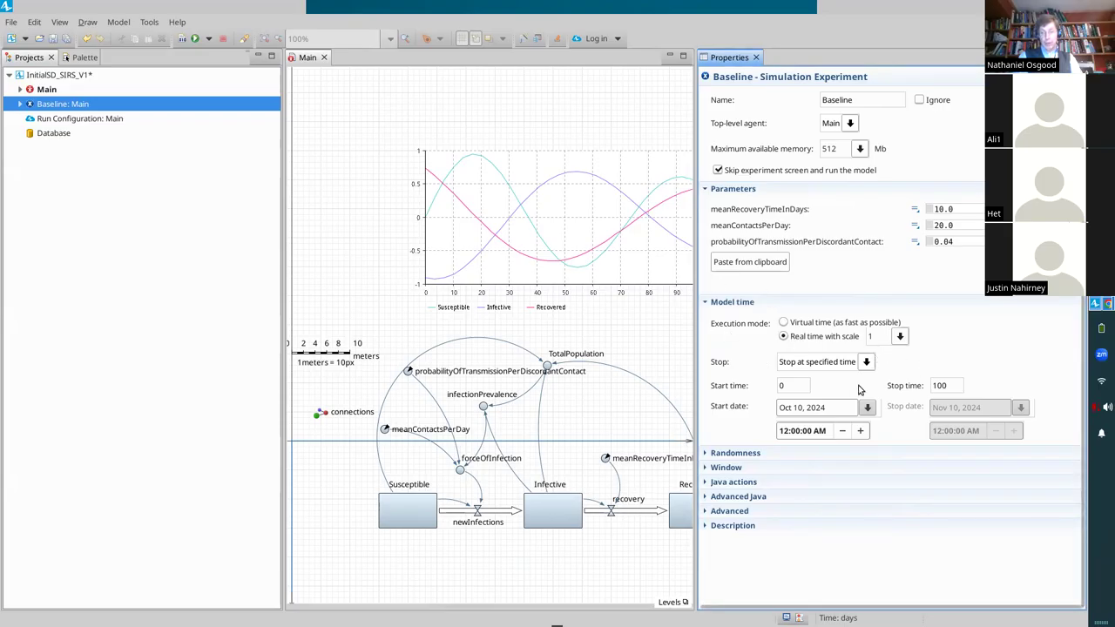
pyautogui.hotkey('ctrl', 's')
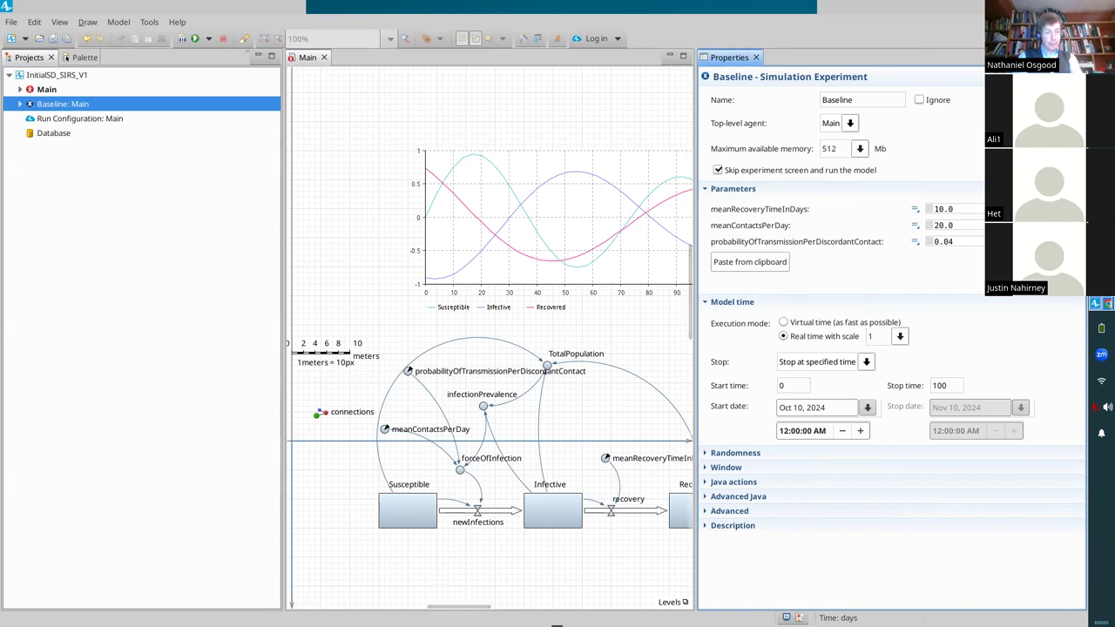
# Save the model as InitialSD_SIRS_V2
pyautogui.click(11, 21)
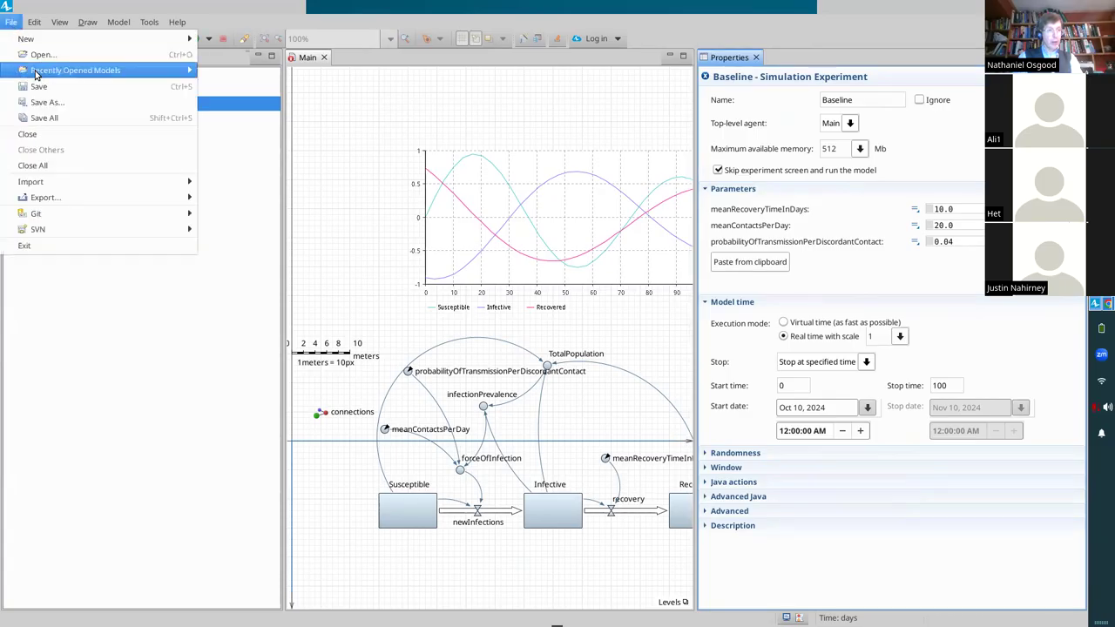
pyautogui.click(41, 102)
pyautogui.press('Return')
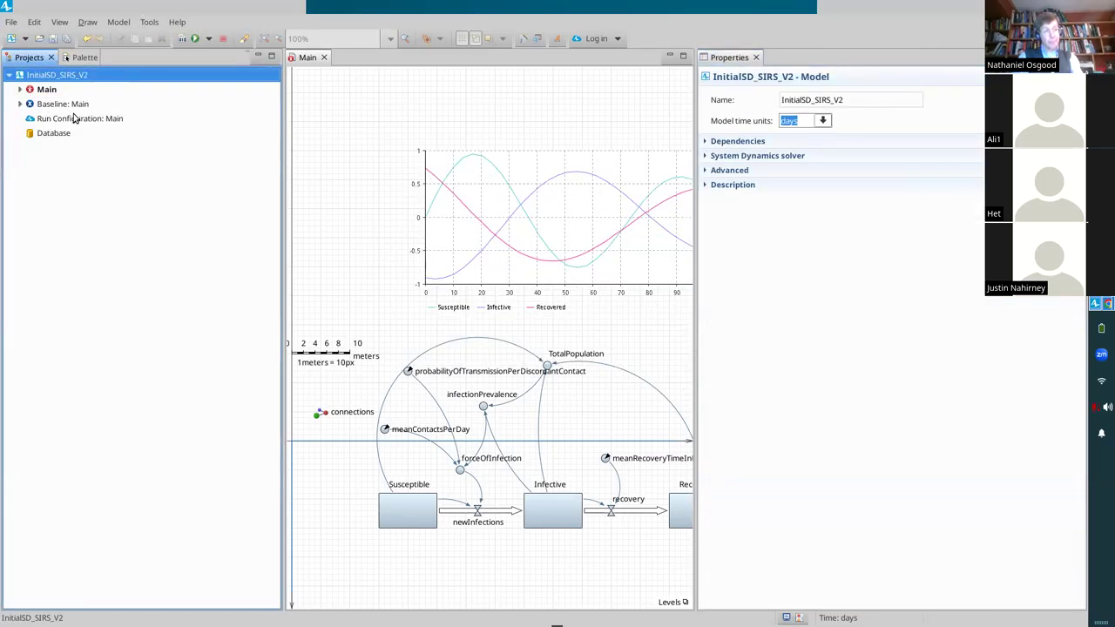
# Run the Baseline experiment from its context menu
pyautogui.rightClick(55, 92)
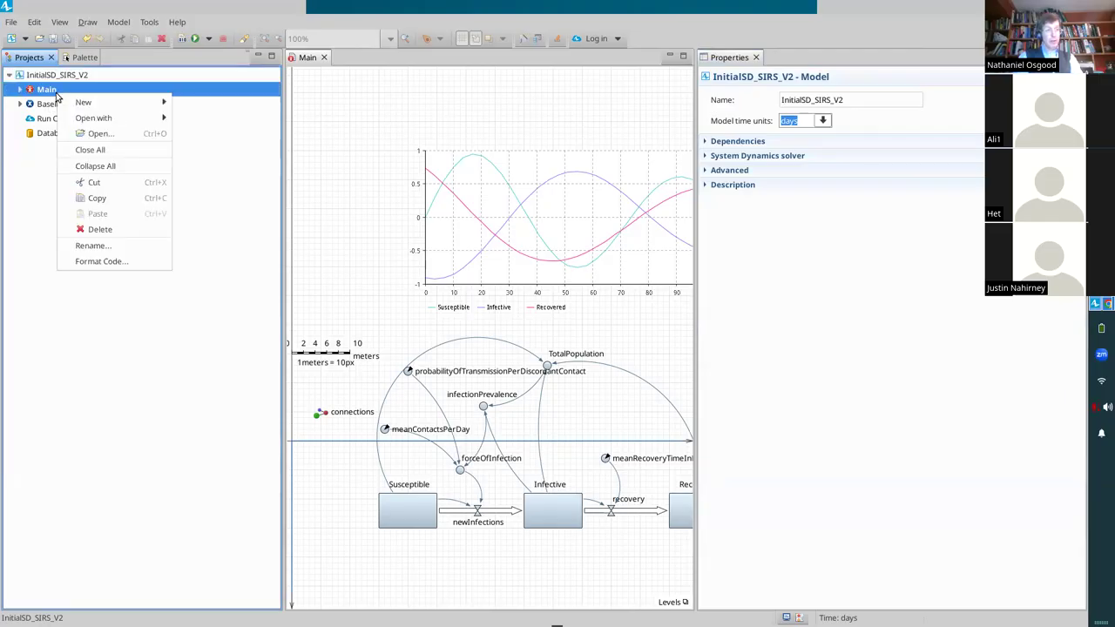
pyautogui.press('Escape')
pyautogui.rightClick(38, 110)
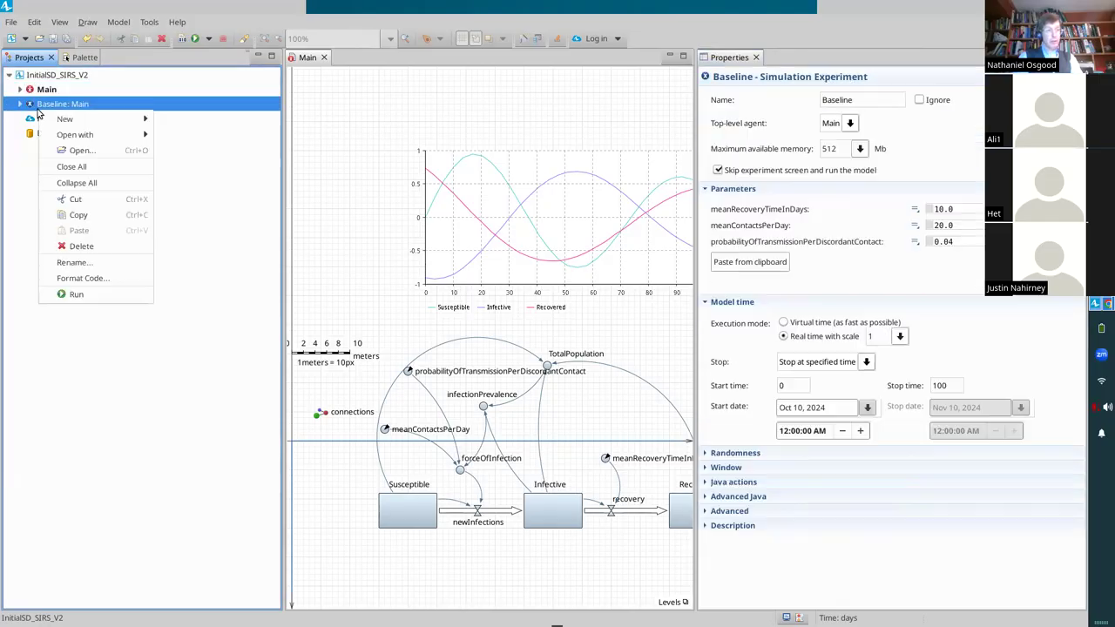
pyautogui.click(104, 295)
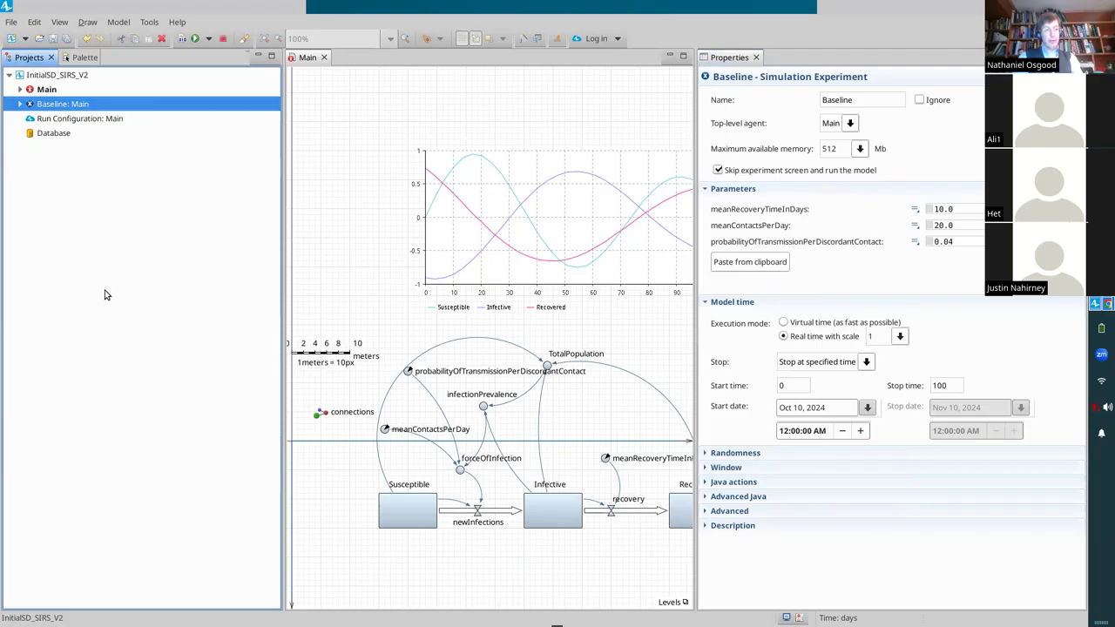
# Relaunch AnyLogic from the Terminal by rerunning ./start-anylogic.sh
pyautogui.hotkey('alt', 'Tab')
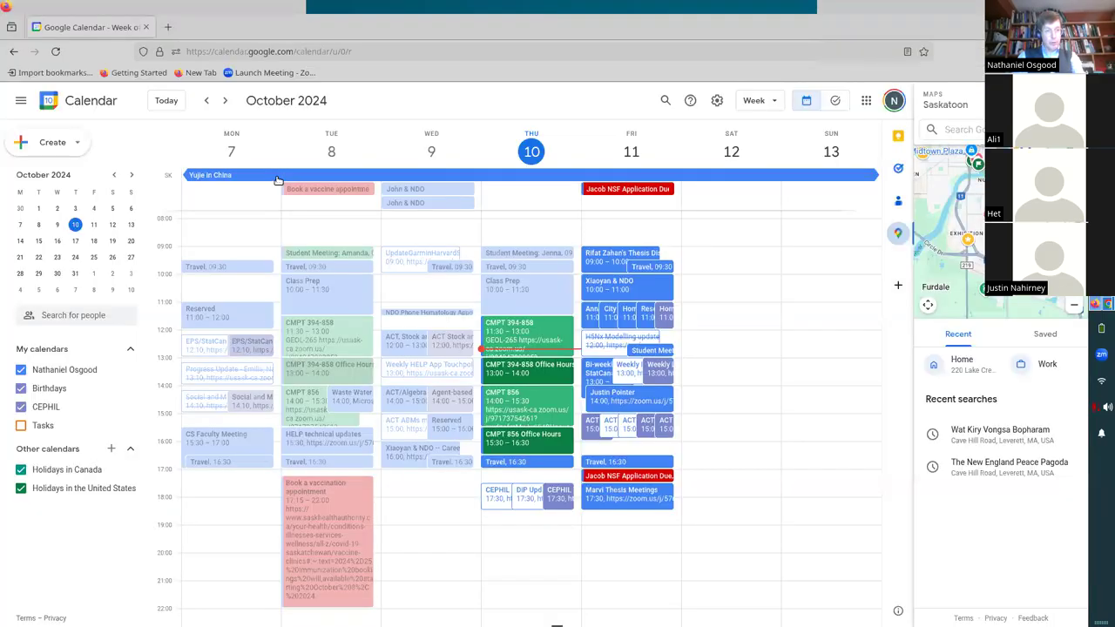
pyautogui.hotkey('alt', 'Tab')
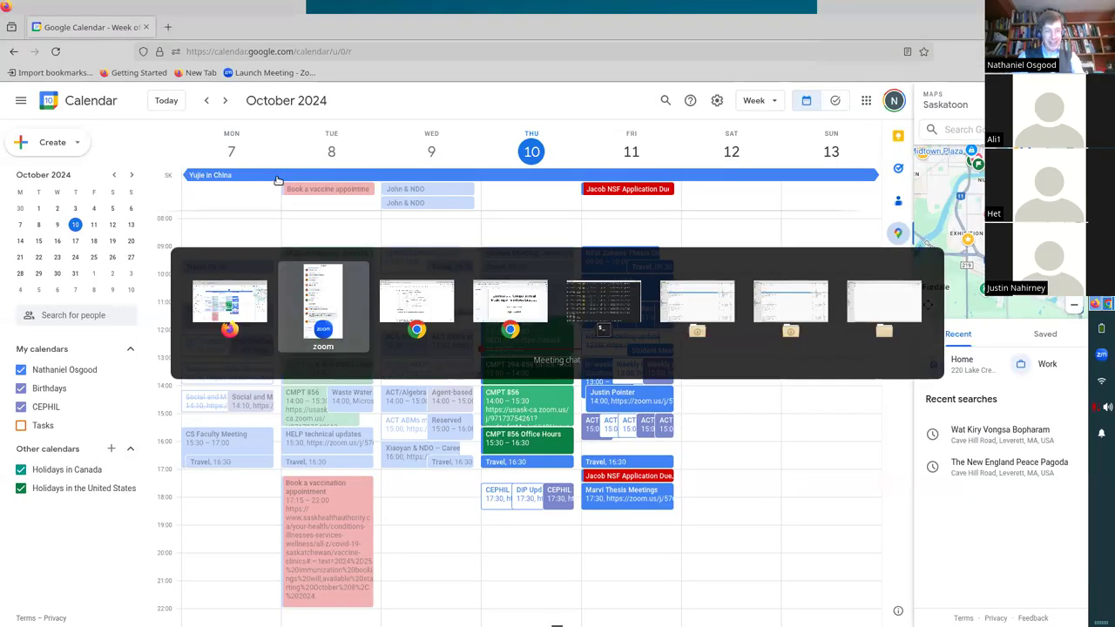
pyautogui.hotkey('alt', 'Tab')
pyautogui.hotkey('alt', 'Tab')
pyautogui.hotkey('alt', 'Tab')
pyautogui.press('Return')
pyautogui.press('Up')
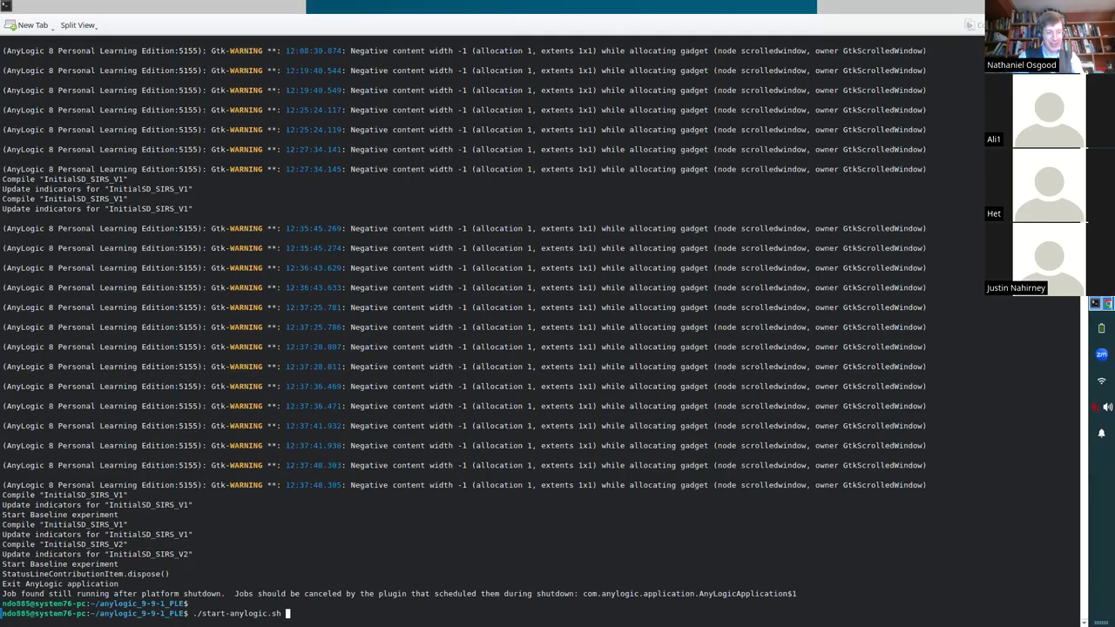
pyautogui.press('Return')
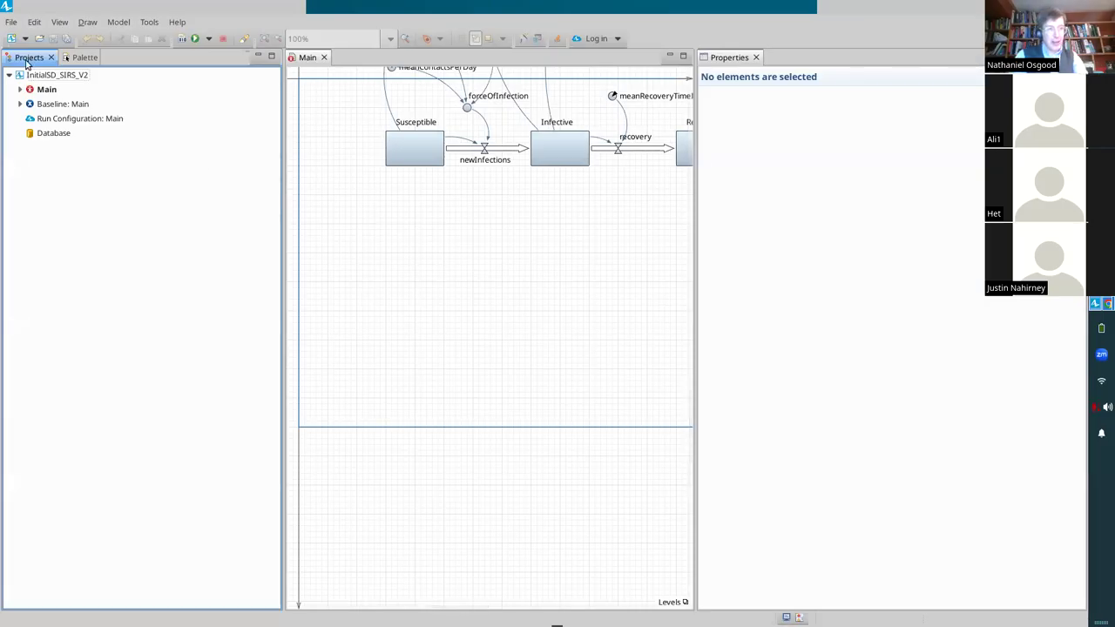
pyautogui.click(388, 94)
pyautogui.click(391, 69)
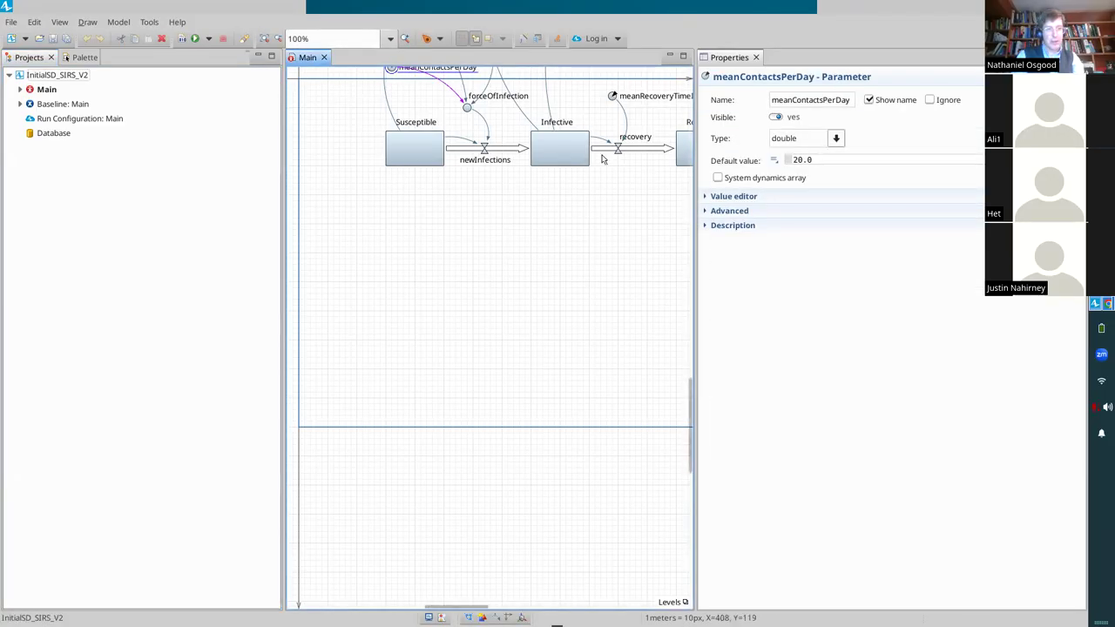
pyautogui.moveTo(688, 444); pyautogui.dragTo(689, 399)
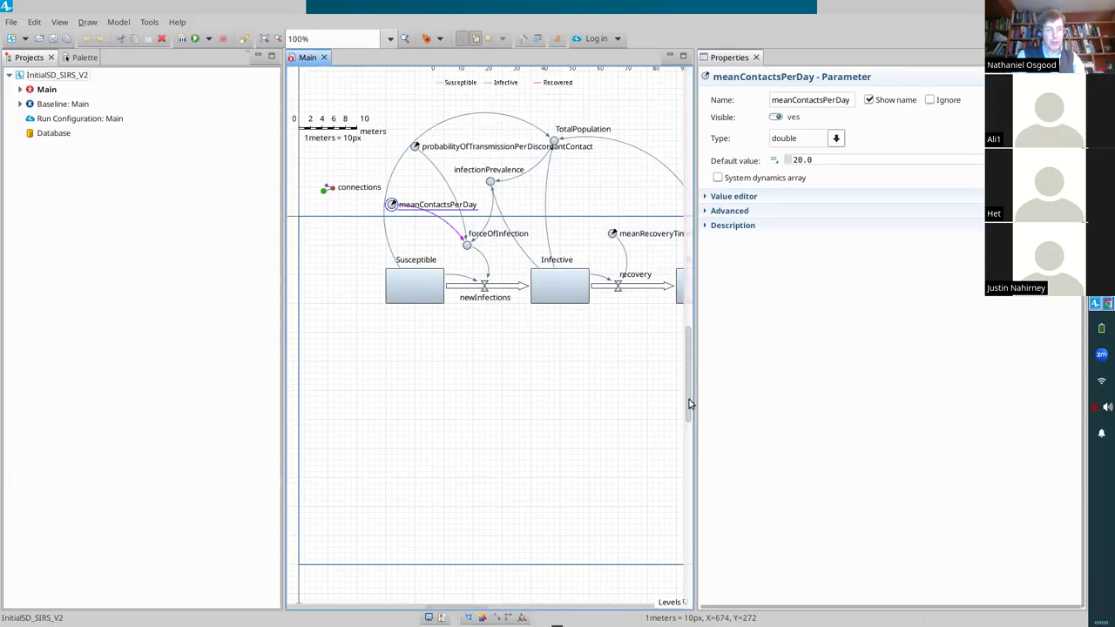
pyautogui.click(53, 104)
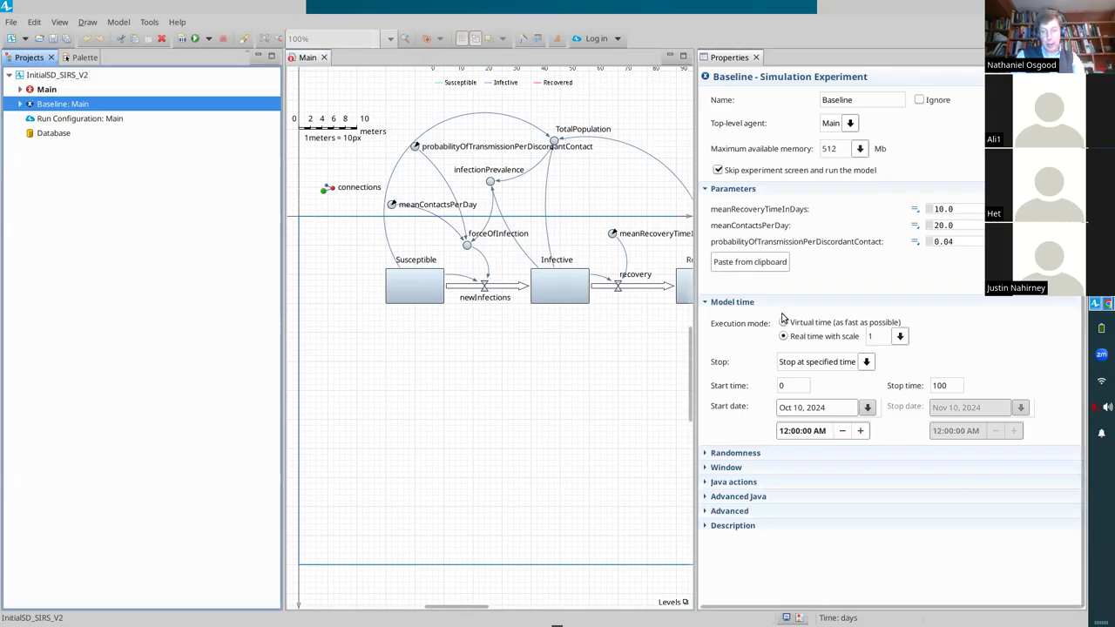
pyautogui.click(716, 302)
pyautogui.click(716, 301)
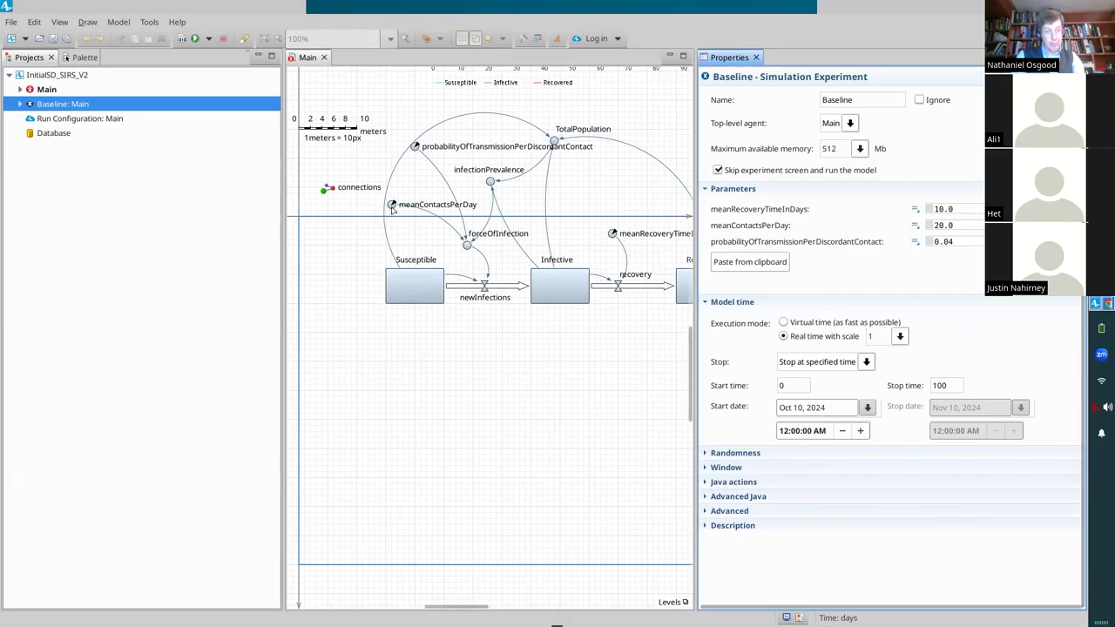
pyautogui.moveTo(391, 206); pyautogui.dragTo(392, 211)
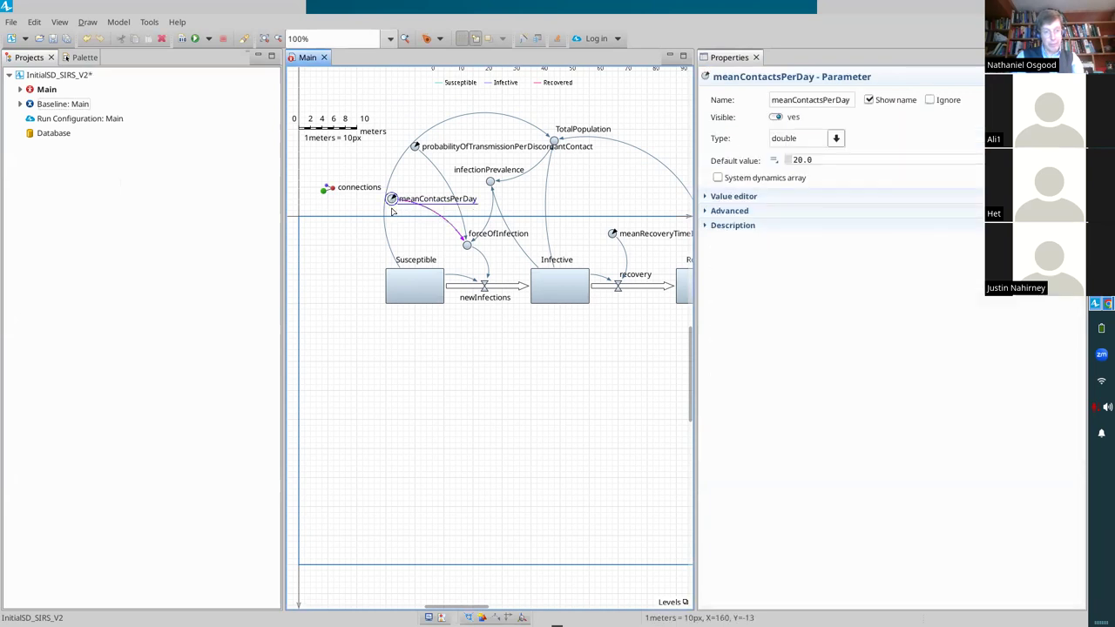
pyautogui.rightClick(46, 104)
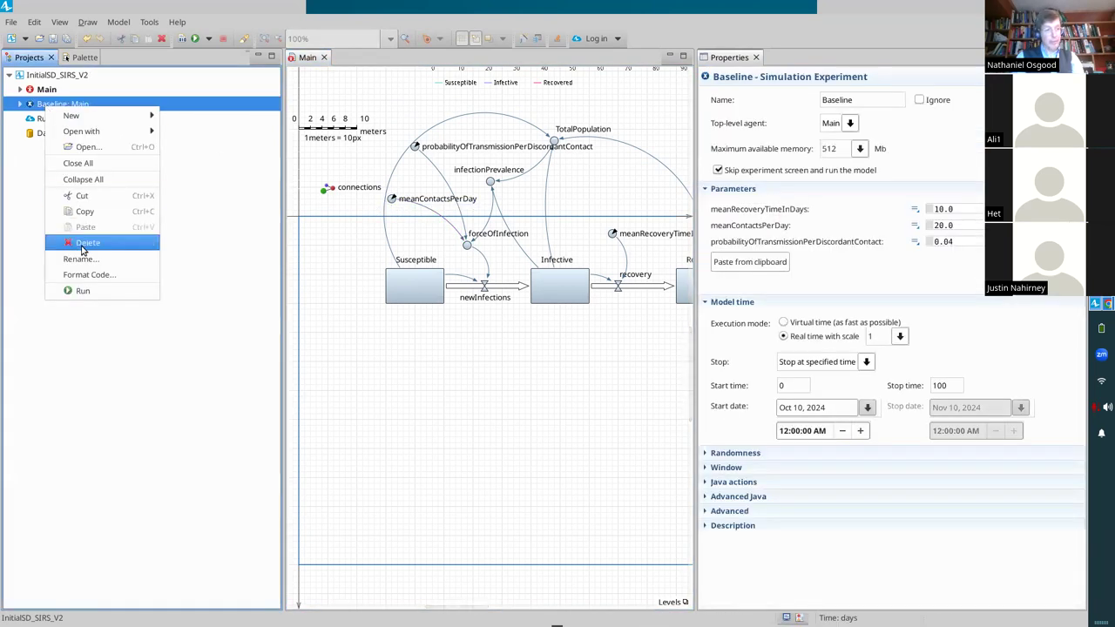
# Run Baseline at x5 speed in an enlarged window and inspect the 100-day SIR curves
pyautogui.click(88, 294)
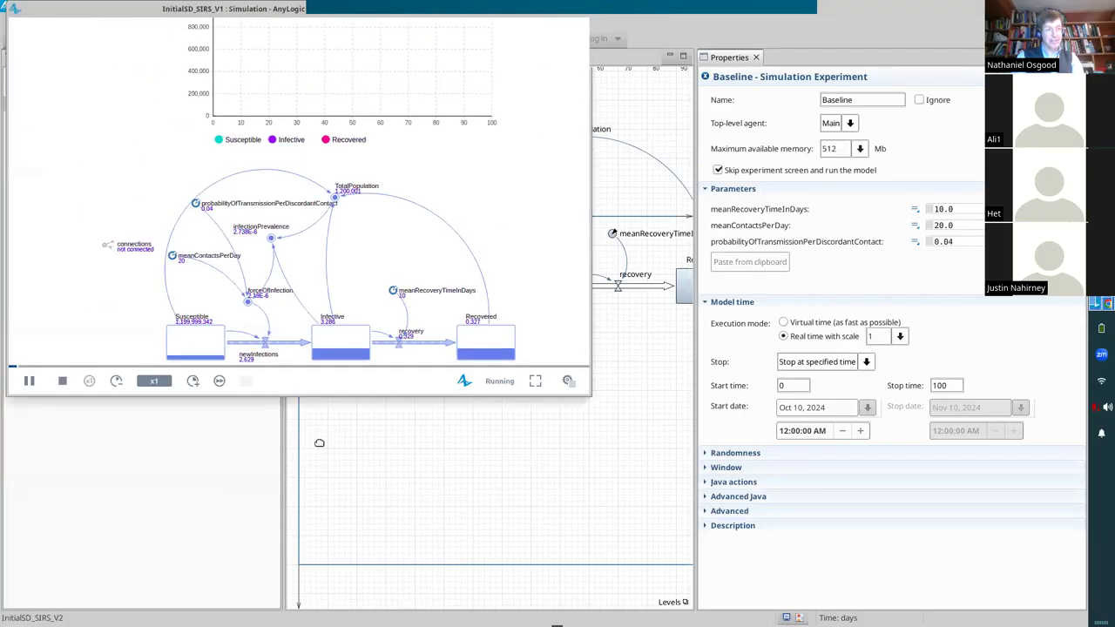
pyautogui.click(193, 382)
pyautogui.click(195, 382)
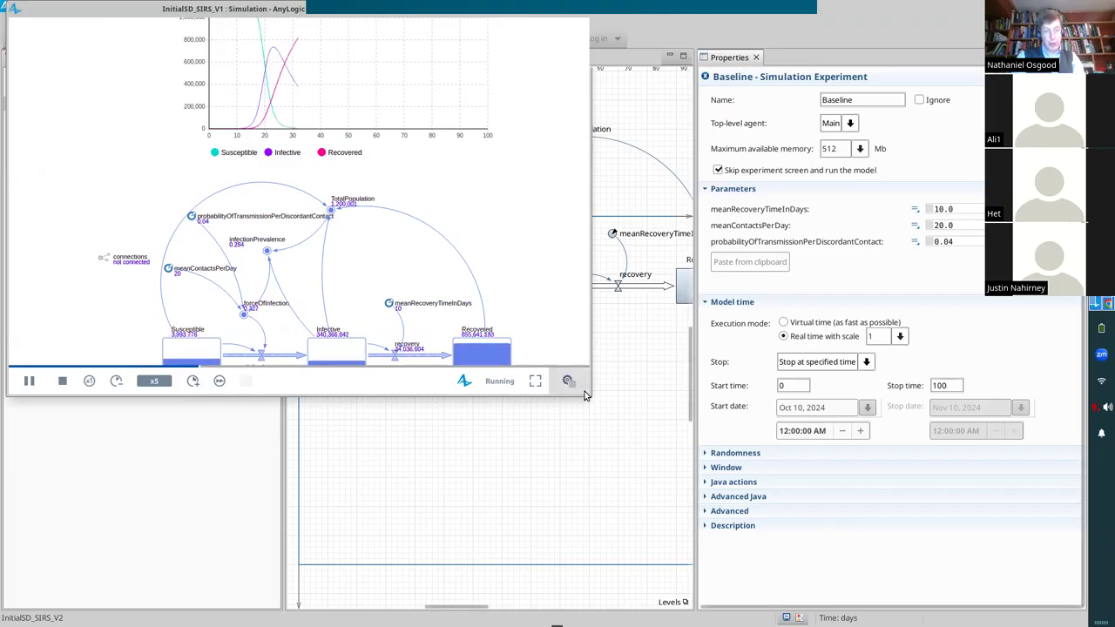
pyautogui.moveTo(590, 396); pyautogui.dragTo(979, 622)
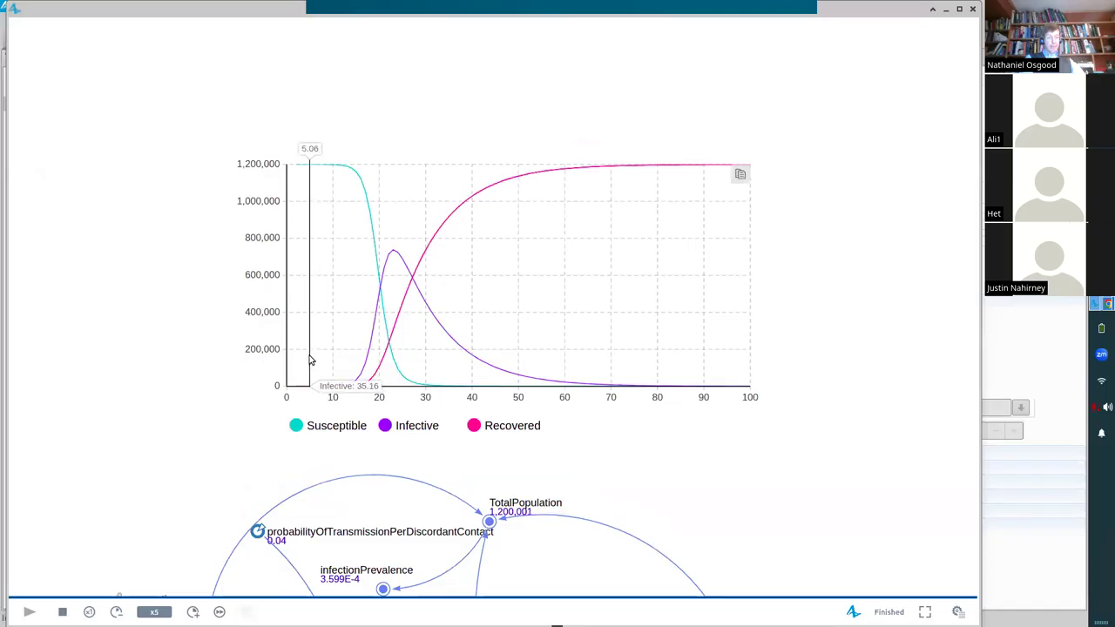
pyautogui.scroll(5, 310, 360)
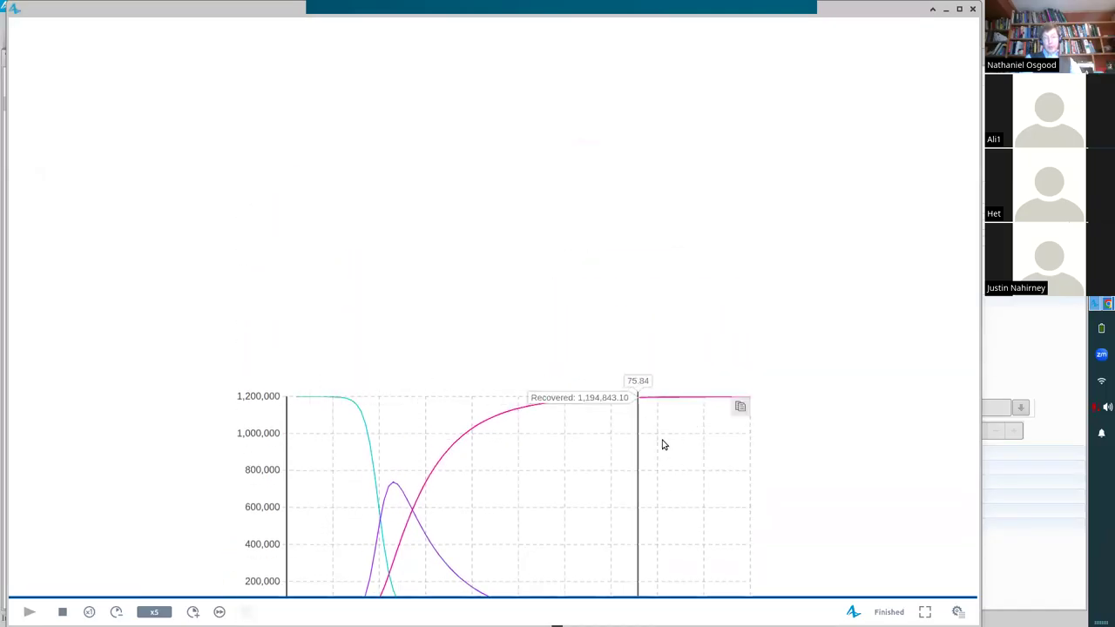
pyautogui.scroll(-5, 786, 318)
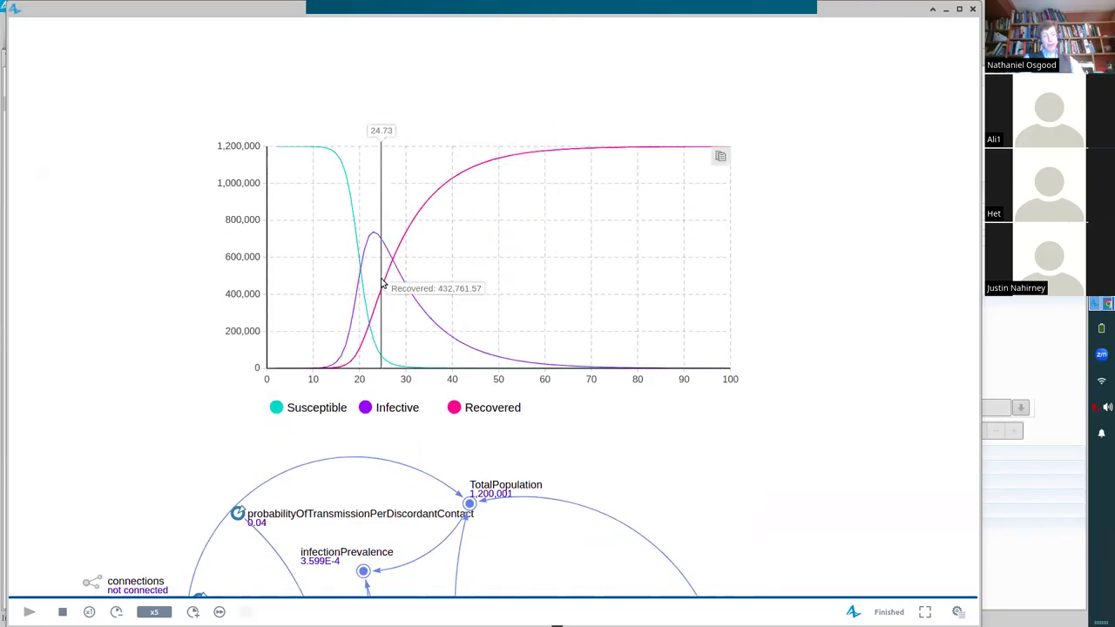
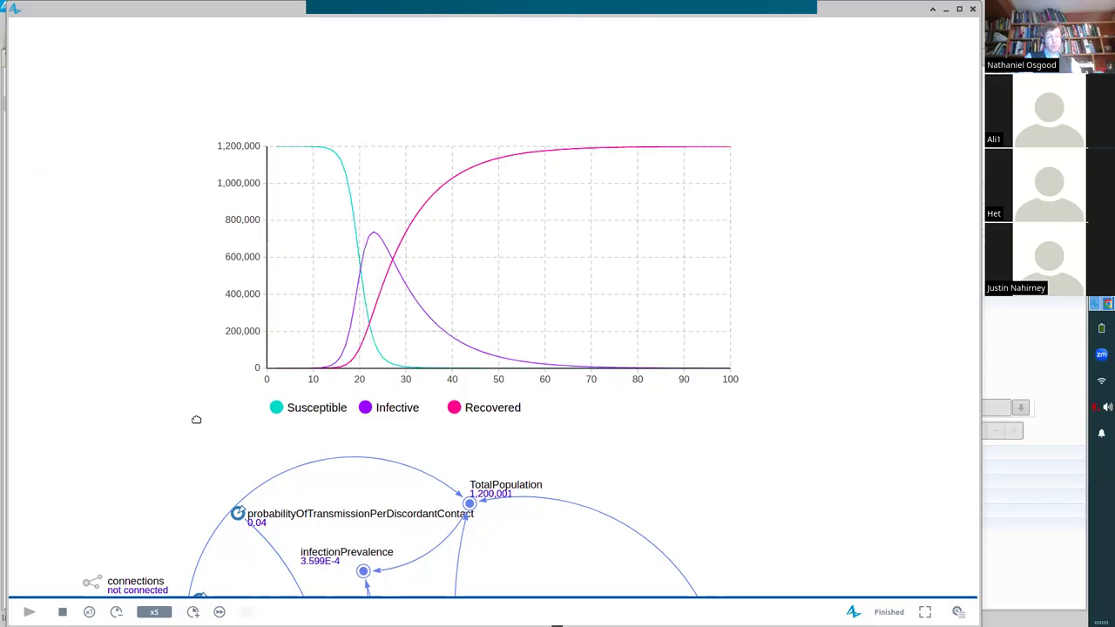
# Scroll below the SIR chart to show the full stock-and-flow diagram with its live values
pyautogui.scroll(-5, 192, 418)
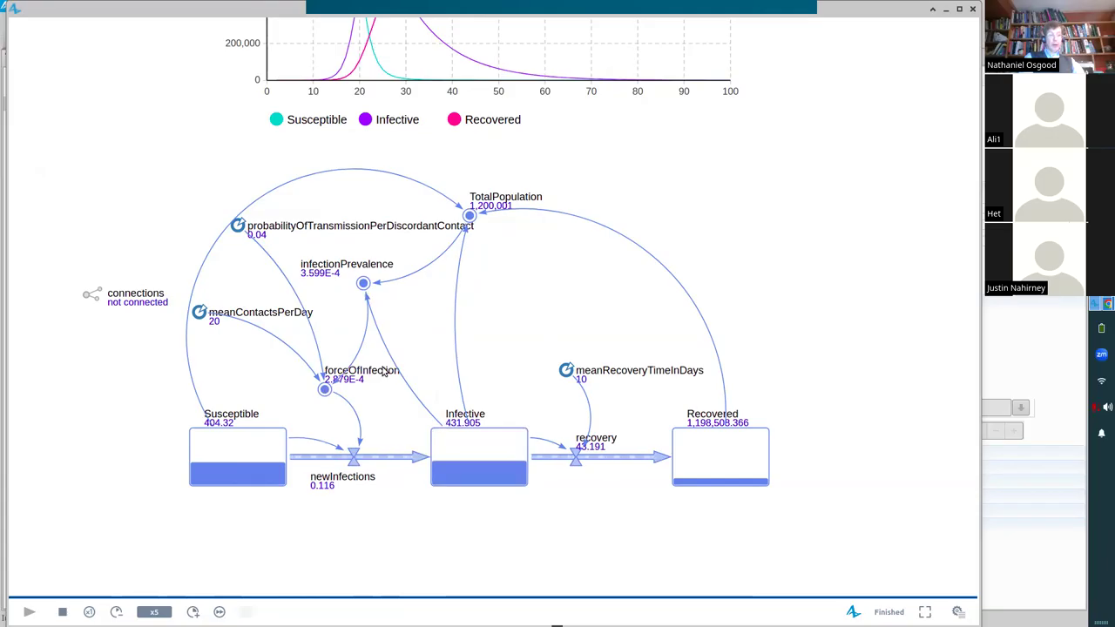
pyautogui.scroll(3, 442, 410)
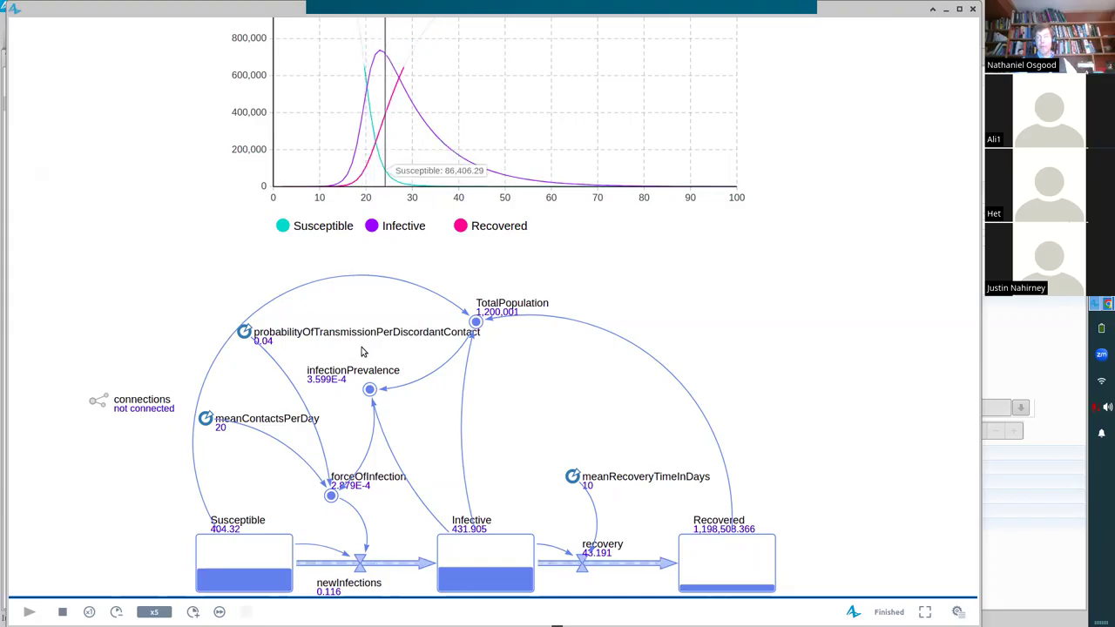
pyautogui.scroll(-3, 369, 356)
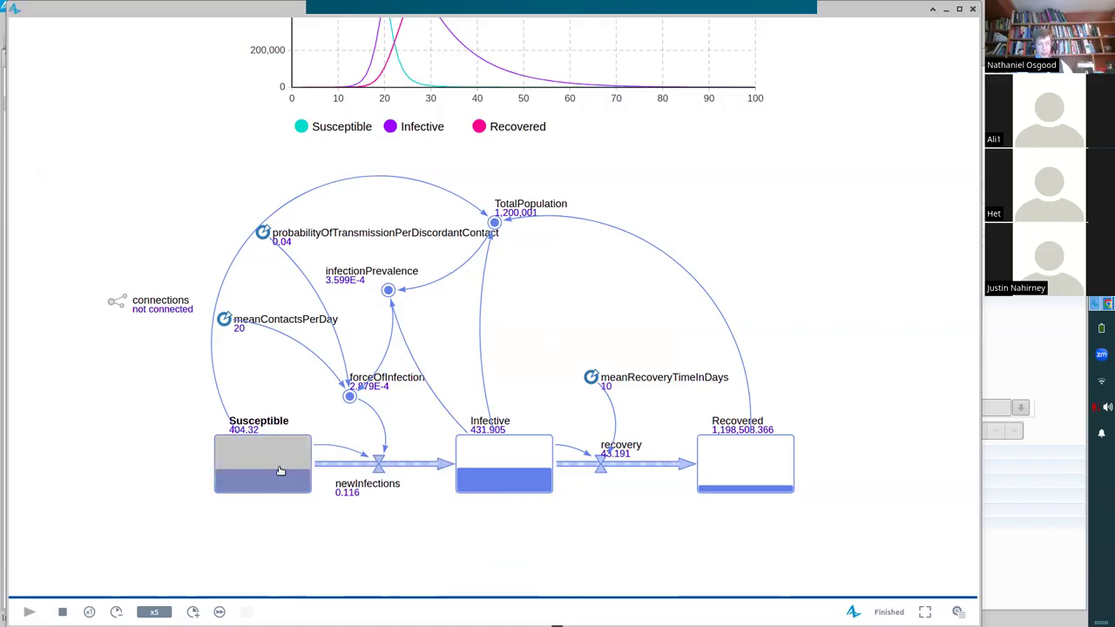
# Bring the whole SIR chart and legend into view, with Susceptible falling to near zero by day 30
pyautogui.scroll(1, 388, 358)
pyautogui.scroll(4, 388, 358)
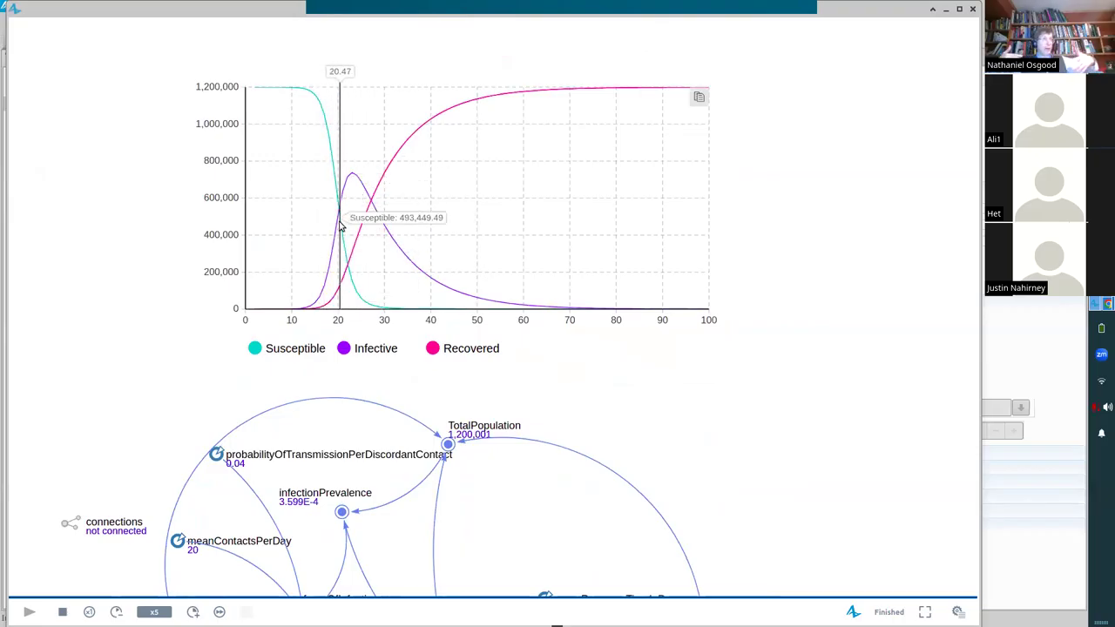
pyautogui.scroll(-3, 261, 366)
pyautogui.scroll(-3, 280, 324)
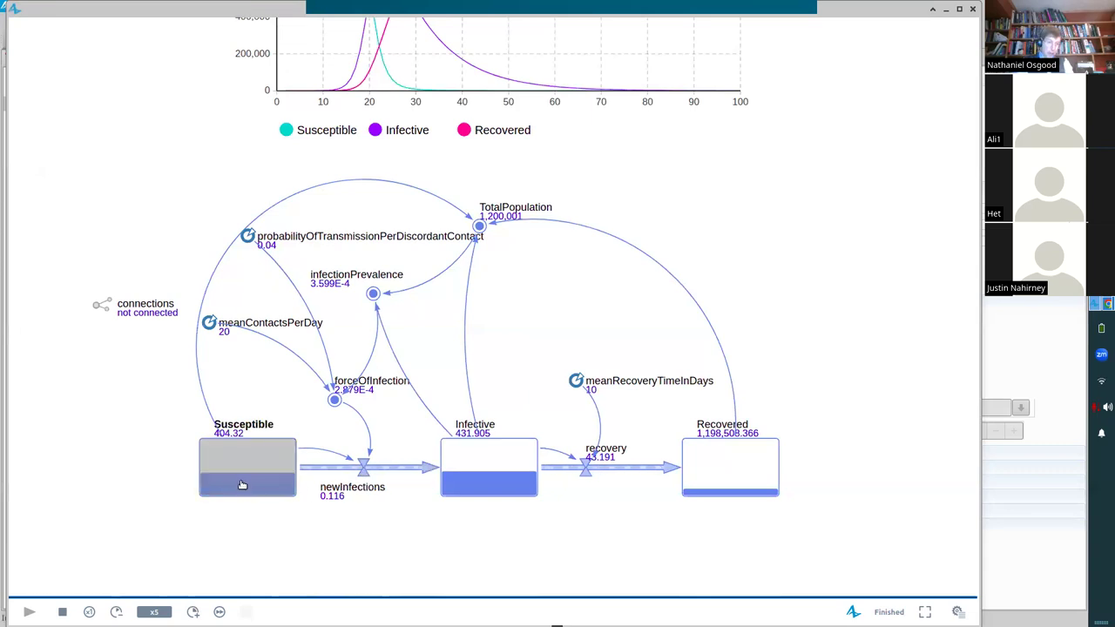
pyautogui.scroll(1, 289, 499)
pyautogui.scroll(1, 289, 499)
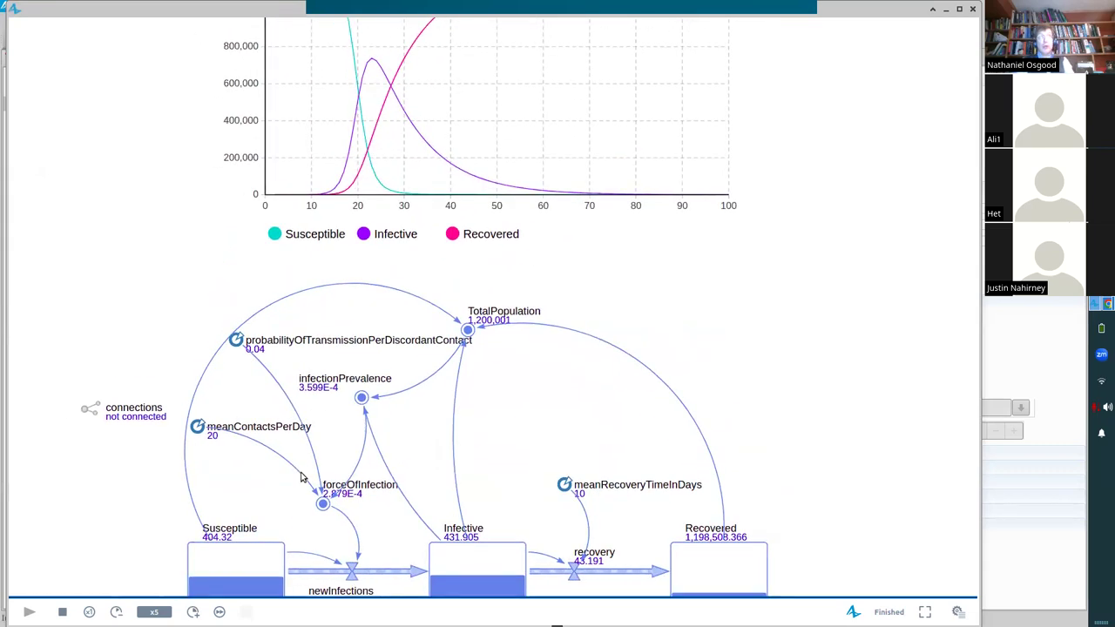
pyautogui.scroll(1, 378, 428)
pyautogui.scroll(1, 378, 428)
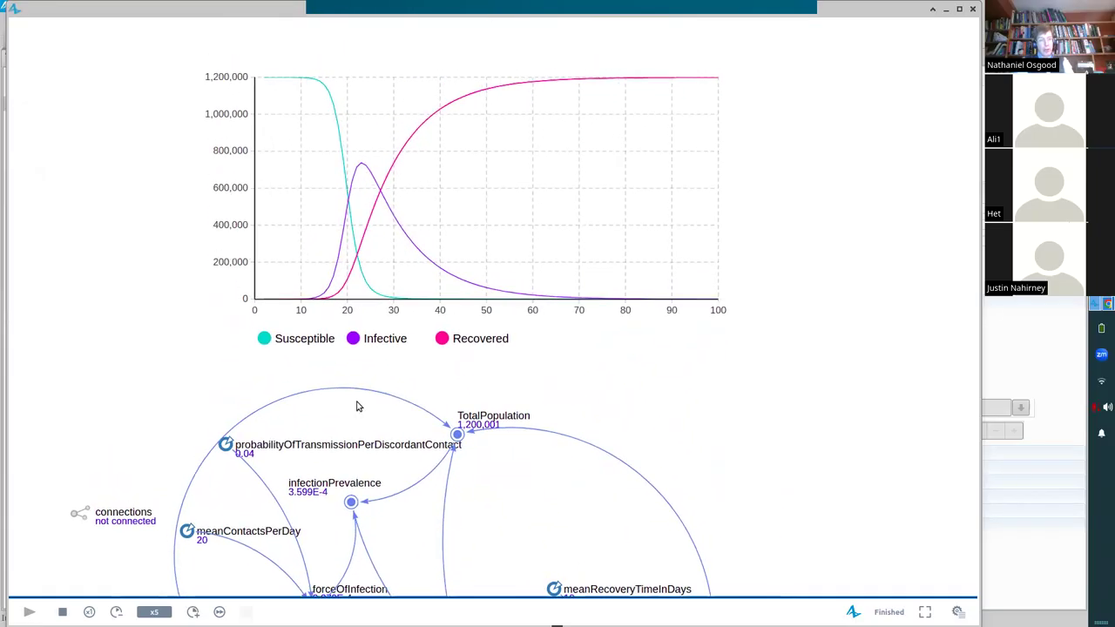
# Isolate the Infective curve from the legend, then show the diagram with forceOfInfection 2.879E-4 and recovery 43.191
pyautogui.moveTo(358, 212)
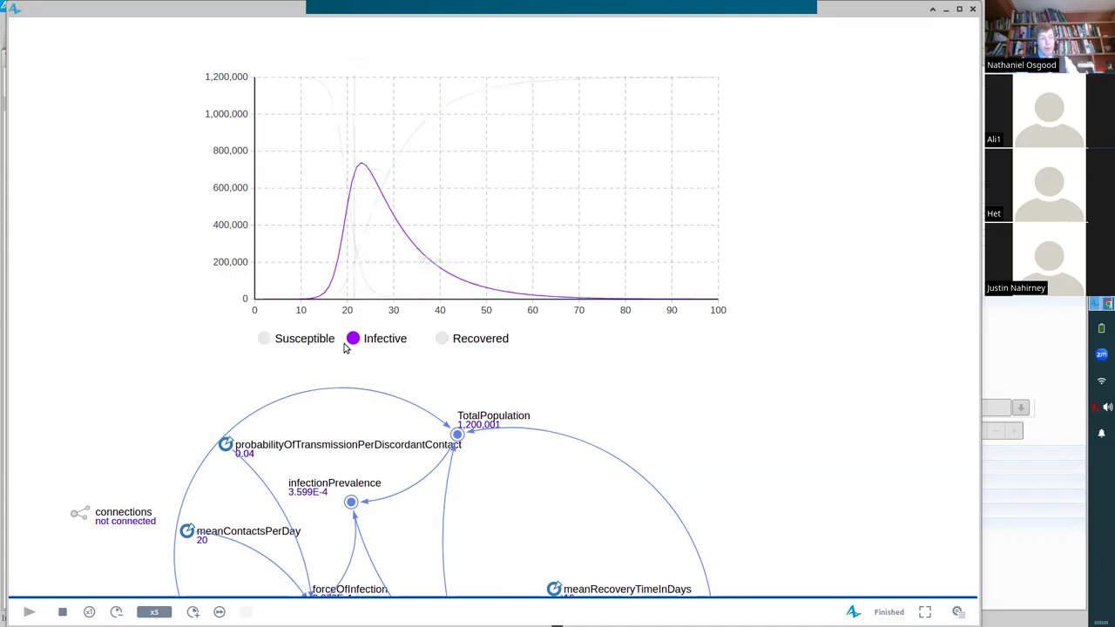
pyautogui.scroll(-3, 353, 346)
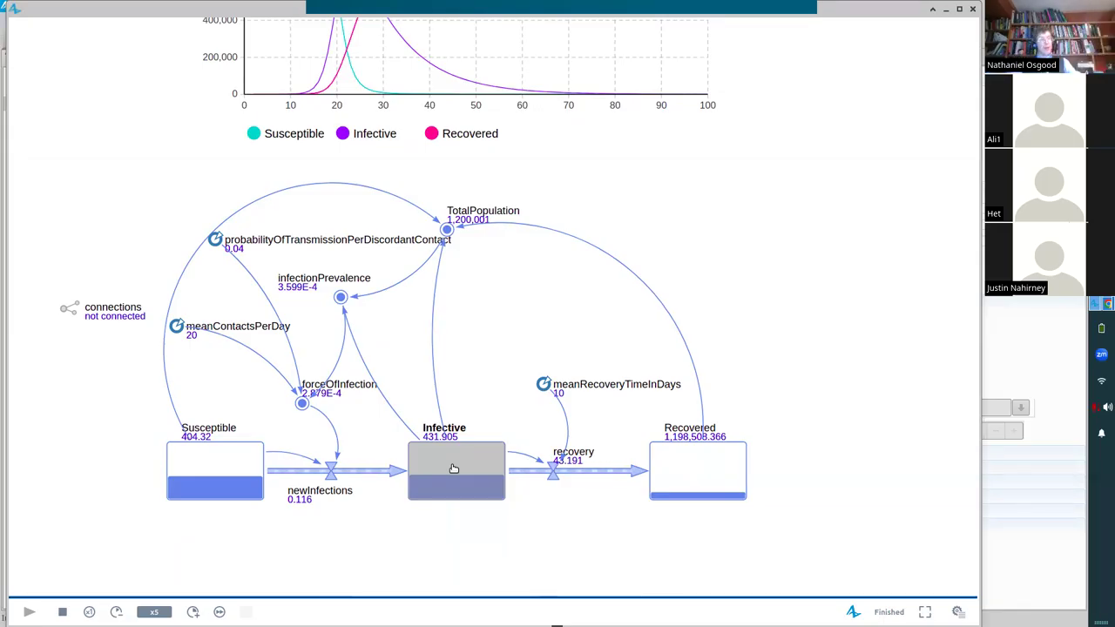
# Shift the canvas up and left to reveal the time plot above the stock-and-flow diagram
pyautogui.moveTo(453, 468); pyautogui.dragTo(432, 444)
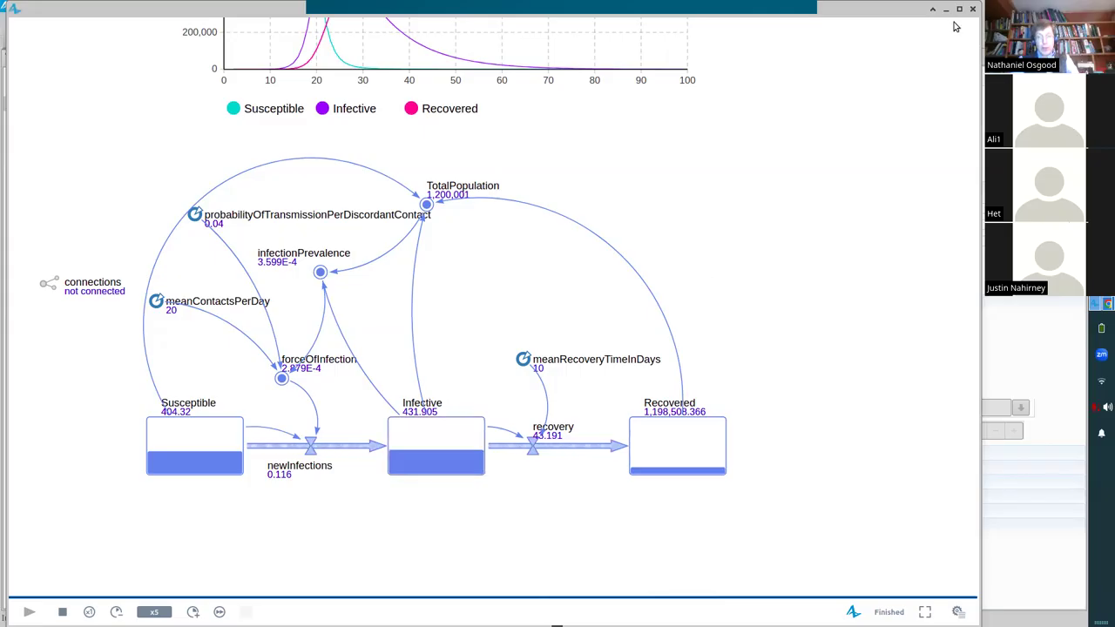
pyautogui.scroll(-2, 732, 202)
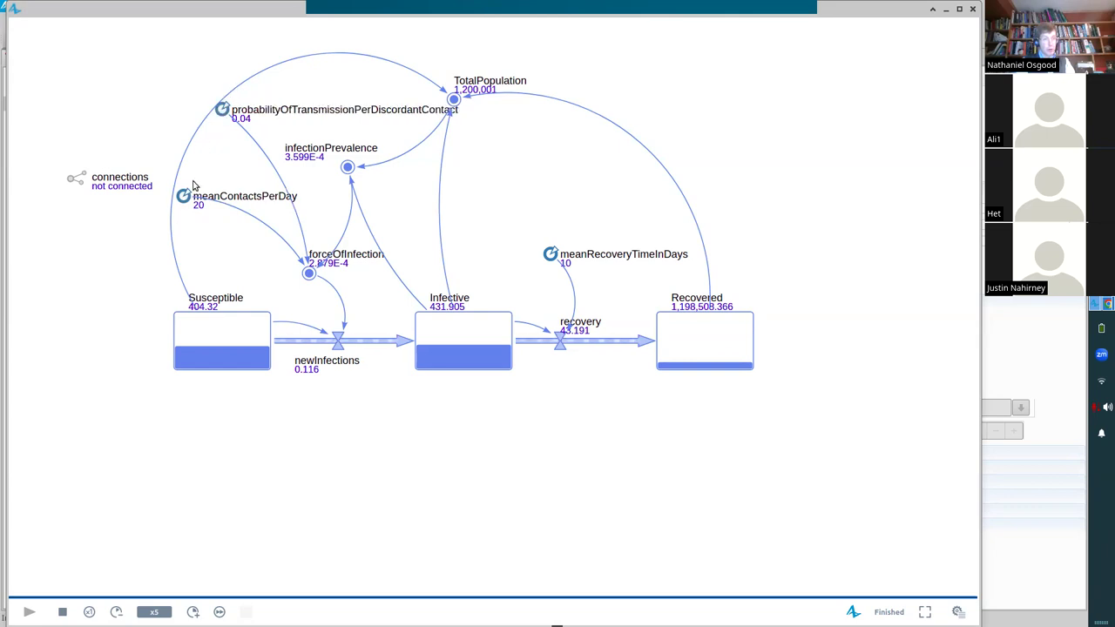
pyautogui.scroll(1, 184, 202)
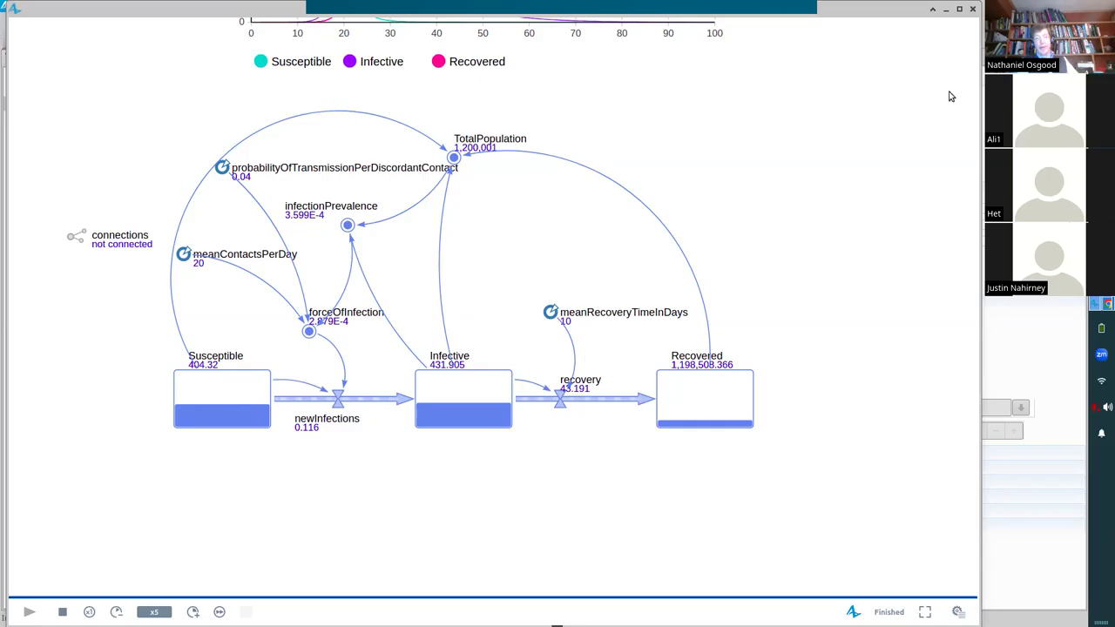
# Read the Infective peak of about 738,080 near day 23, then return to the diagram
pyautogui.moveTo(557, 337); pyautogui.dragTo(498, 597)
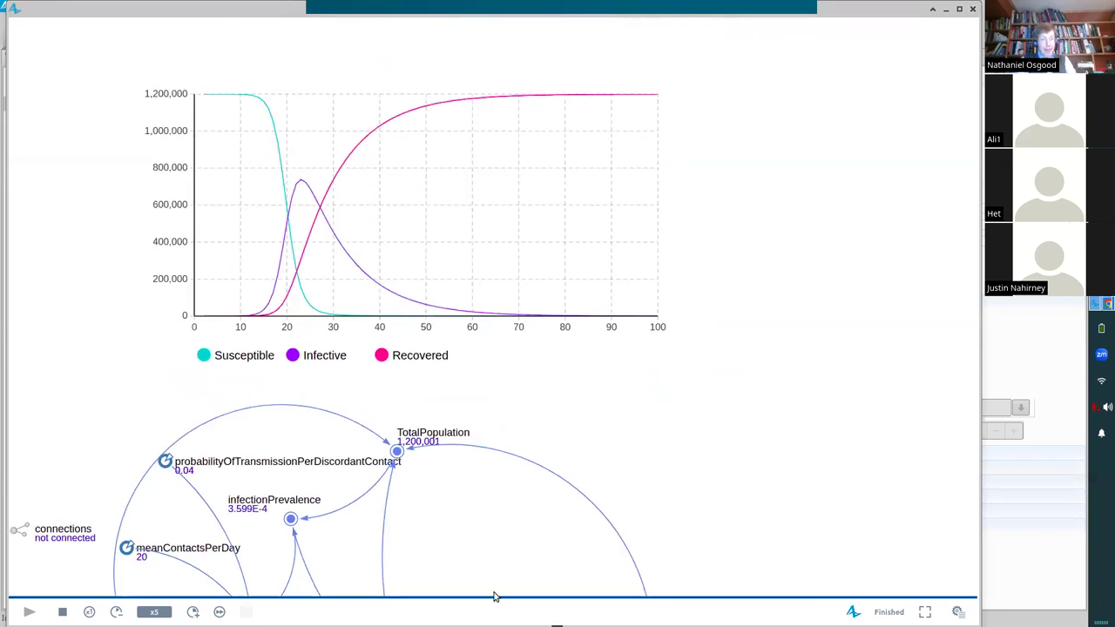
pyautogui.moveTo(300, 181)
pyautogui.scroll(-4, 366, 384)
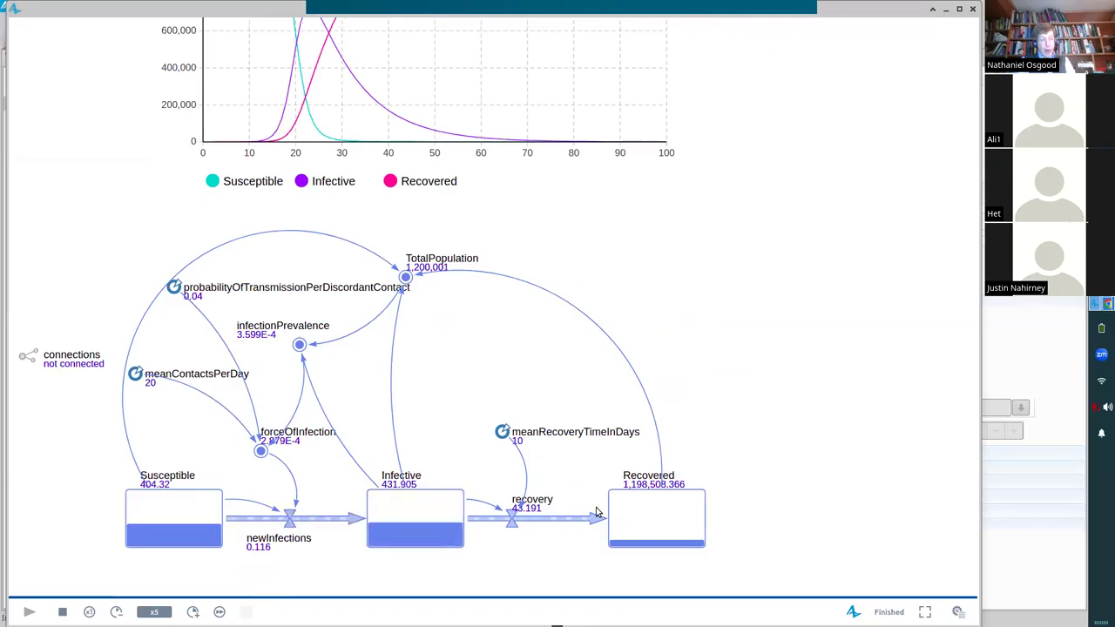
pyautogui.scroll(5, 419, 274)
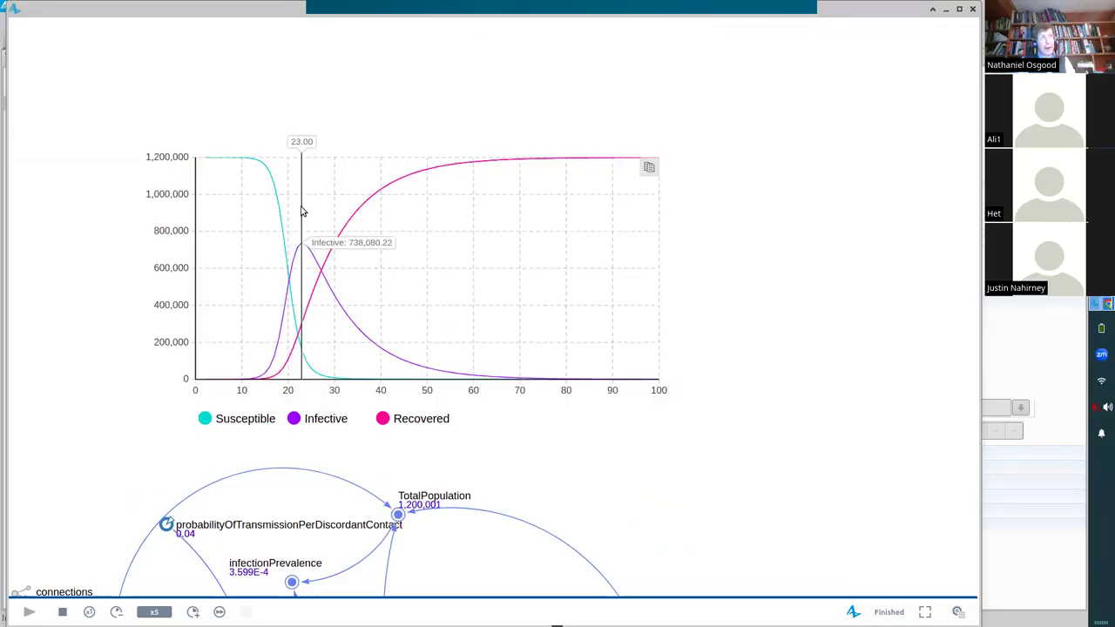
pyautogui.scroll(-7, 540, 563)
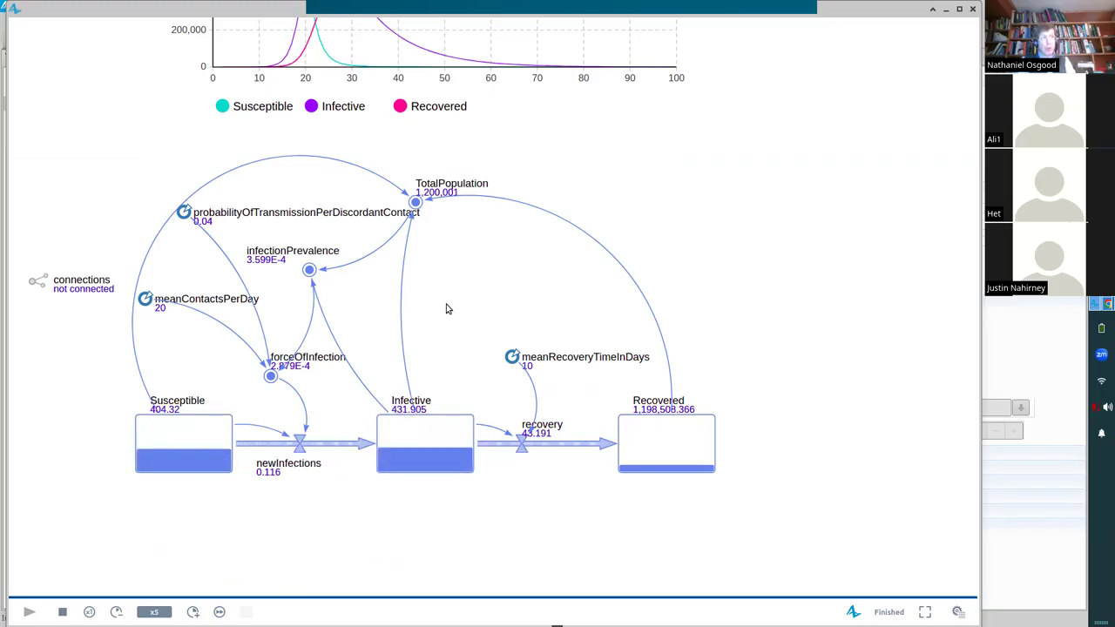
pyautogui.scroll(3, 446, 309)
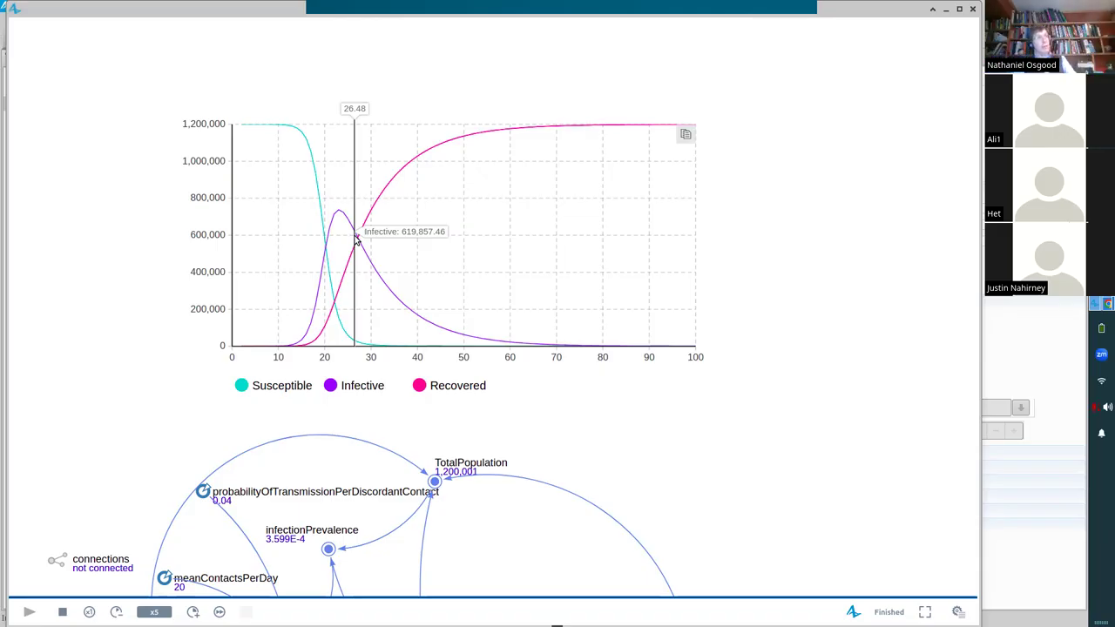
# Reposition the canvas so the full stock-and-flow diagram sits below the chart legend
pyautogui.scroll(-5, 349, 279)
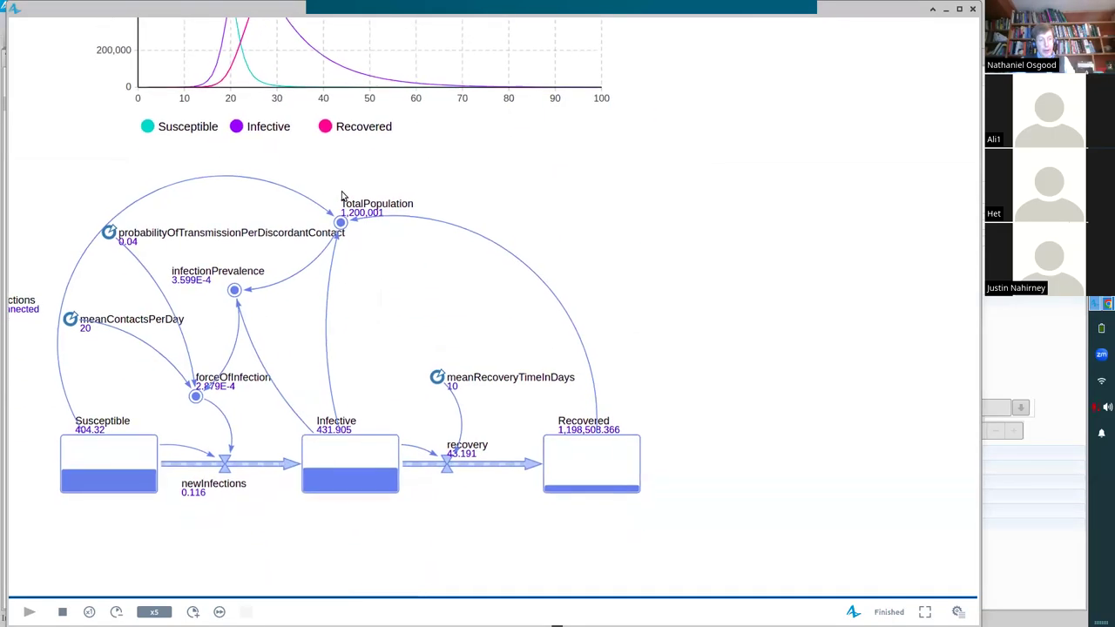
pyautogui.moveTo(407, 350); pyautogui.dragTo(459, 411)
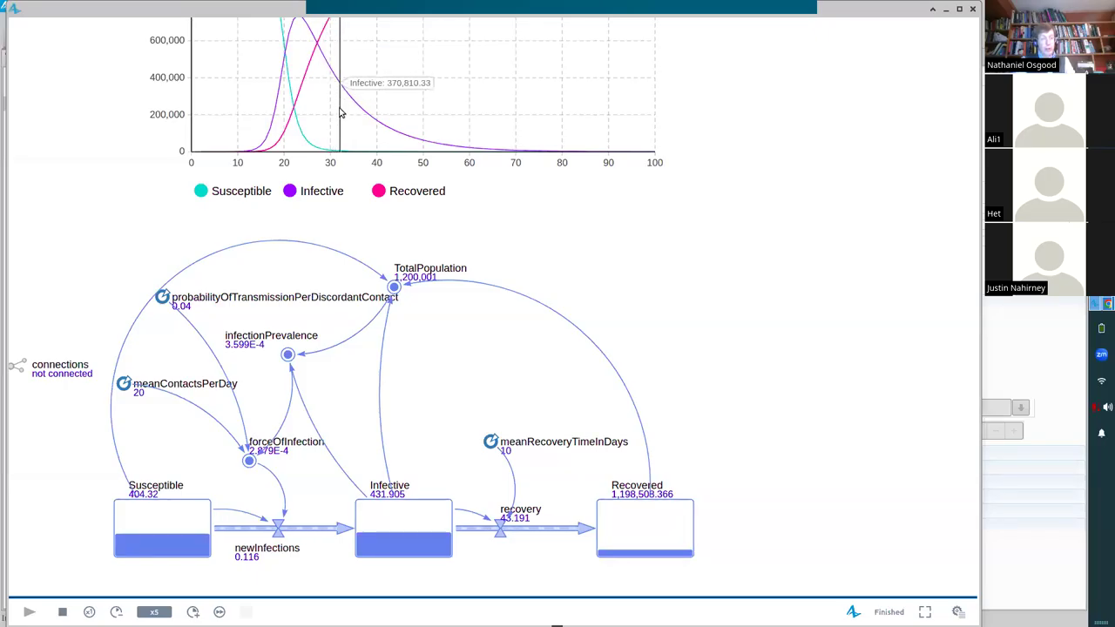
pyautogui.scroll(2, 339, 98)
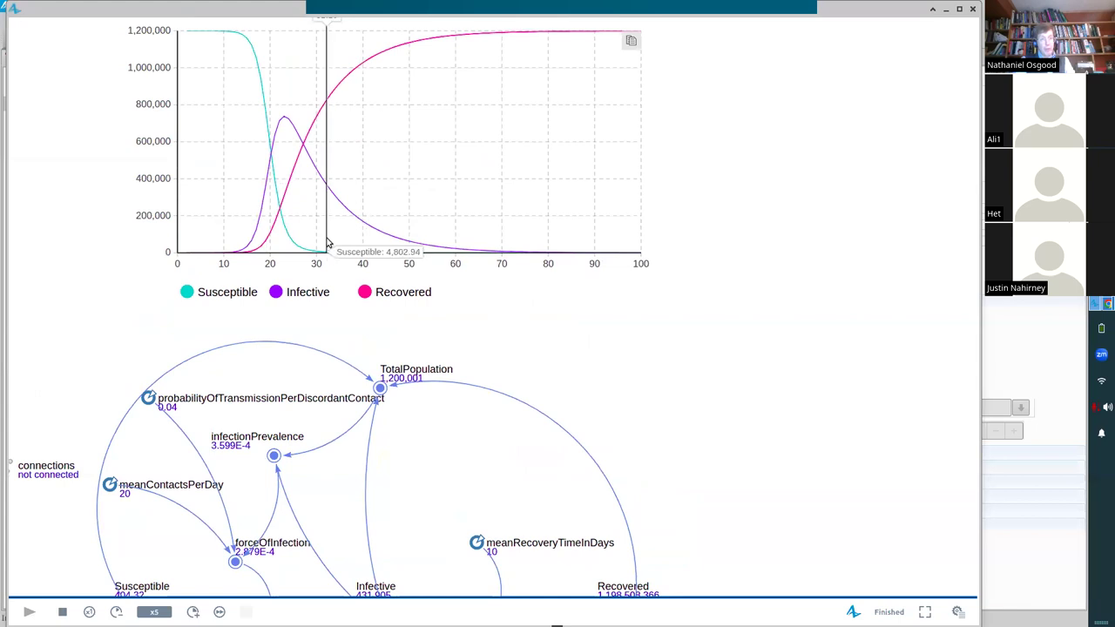
pyautogui.scroll(-2, 440, 419)
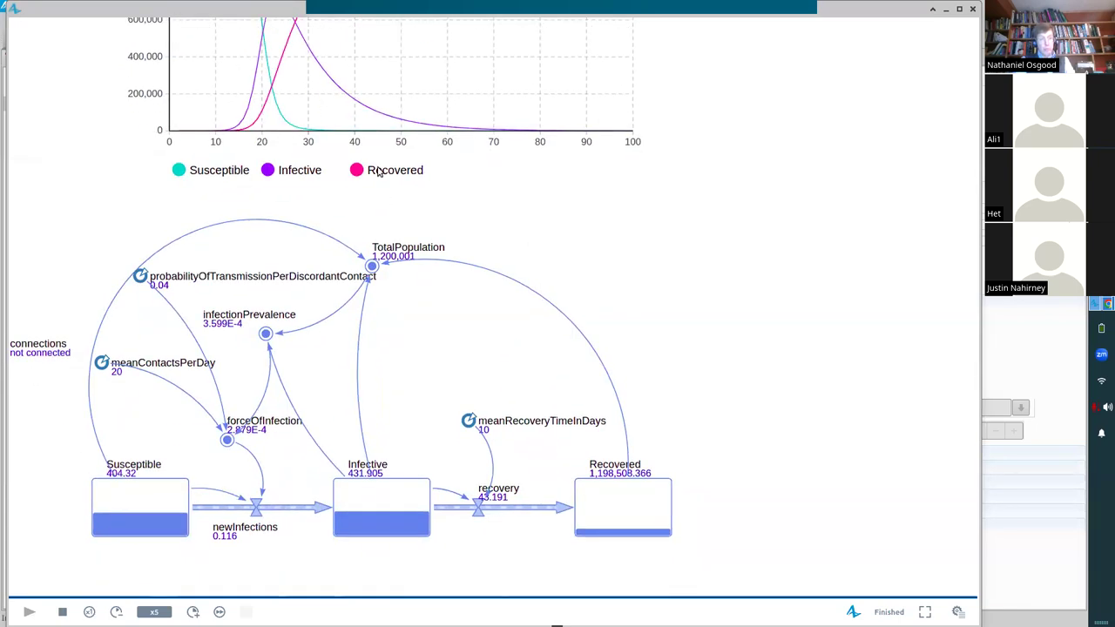